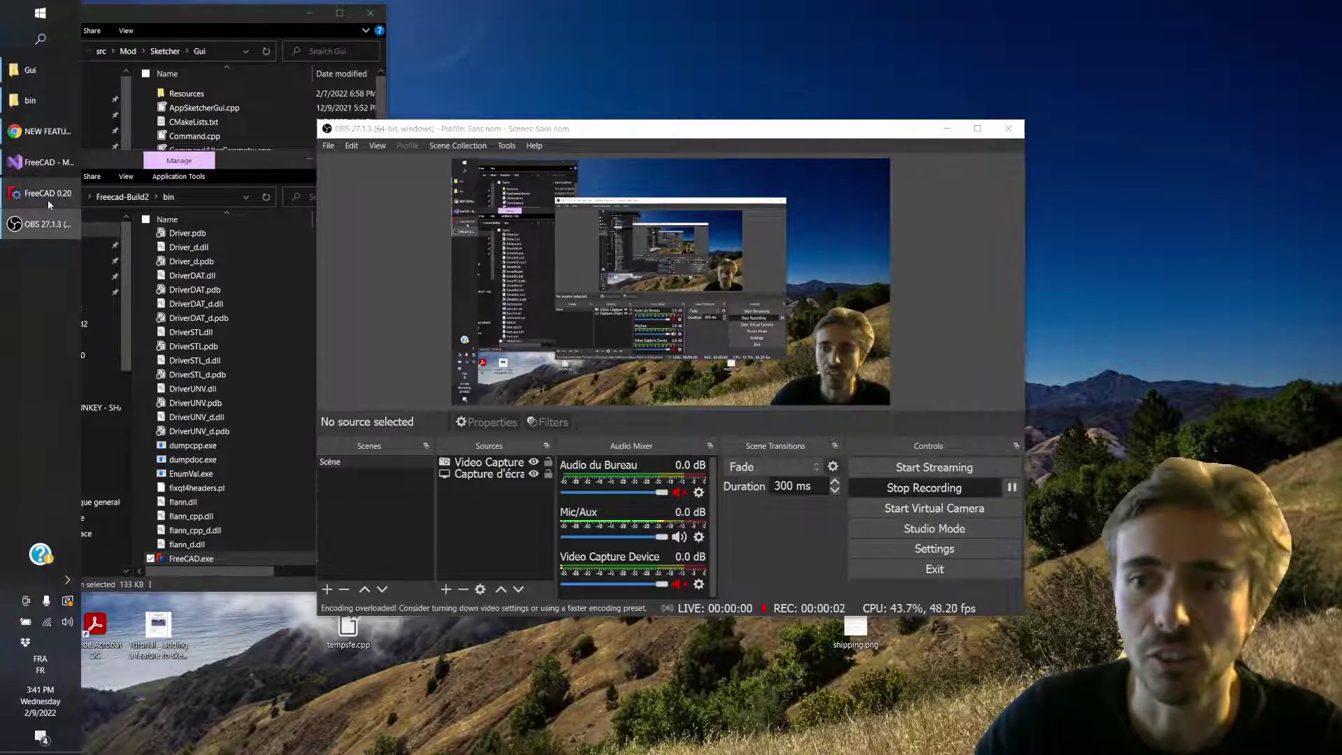
- Switch to FreeCAD and view the available corner tools for sketches, Sketch fillet and Sketch chamfer
click(48, 199)
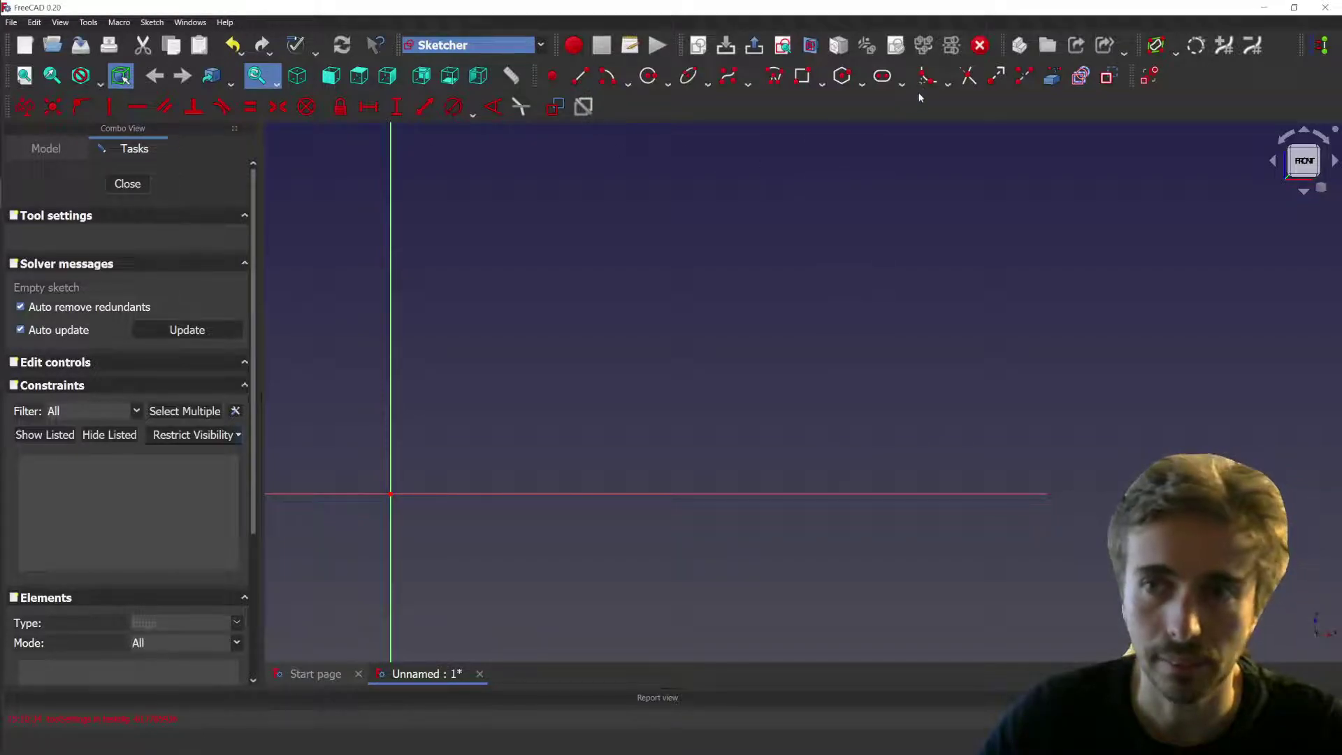
click(949, 83)
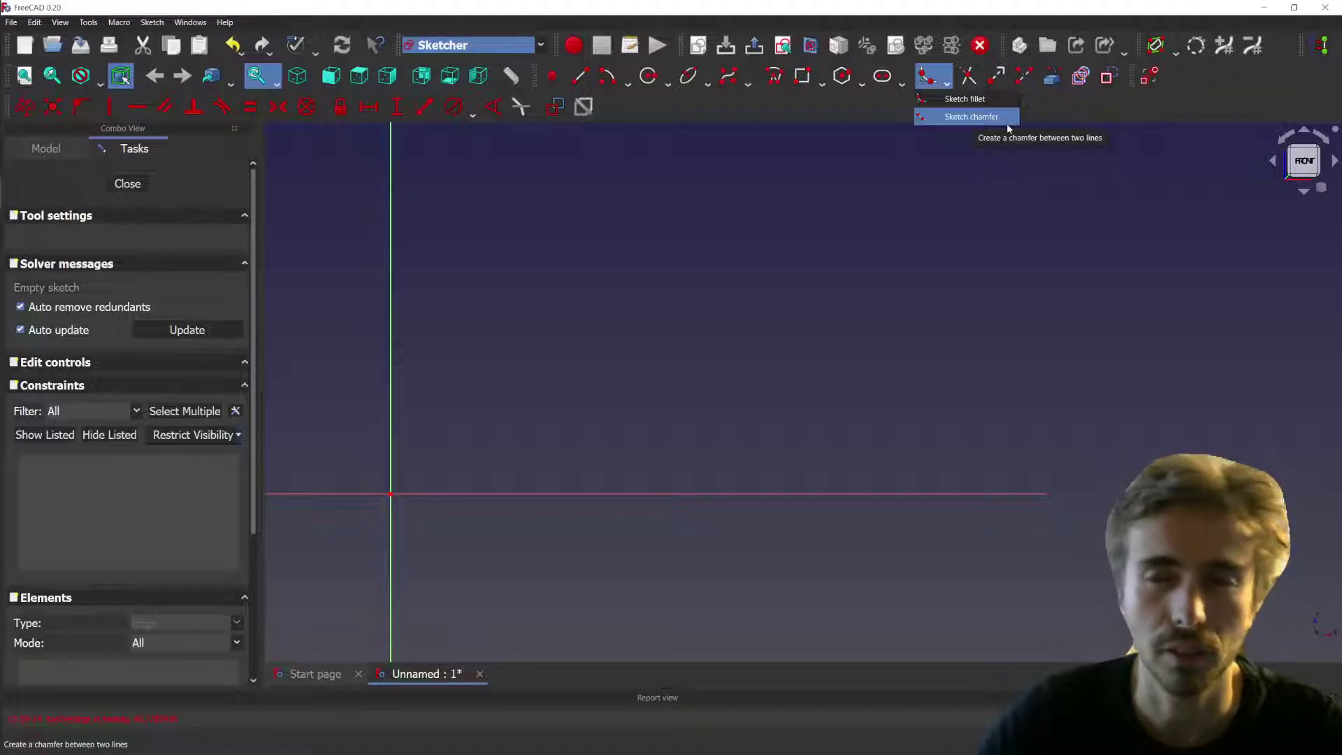
click(939, 191)
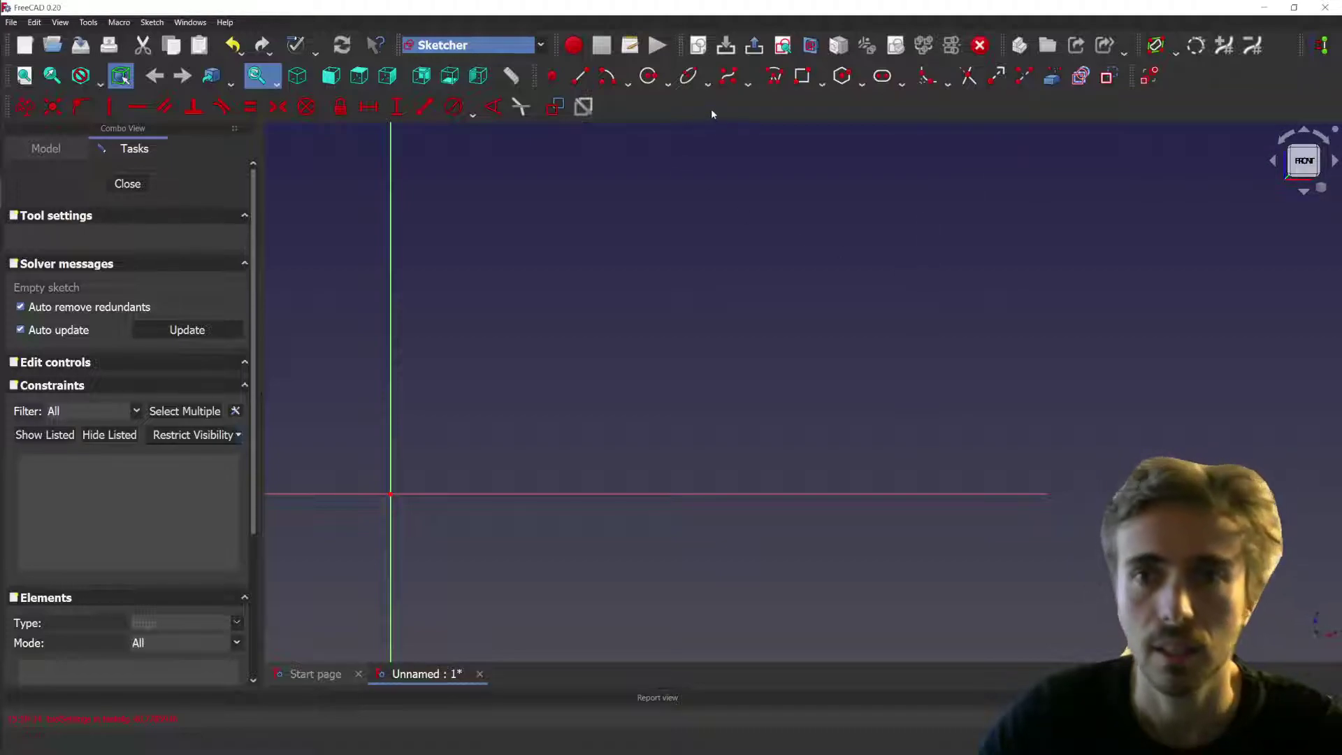
- Sketch a rectangle about 73 by 36 mm, just above the horizontal axis and to the right of the vertical axis
click(801, 75)
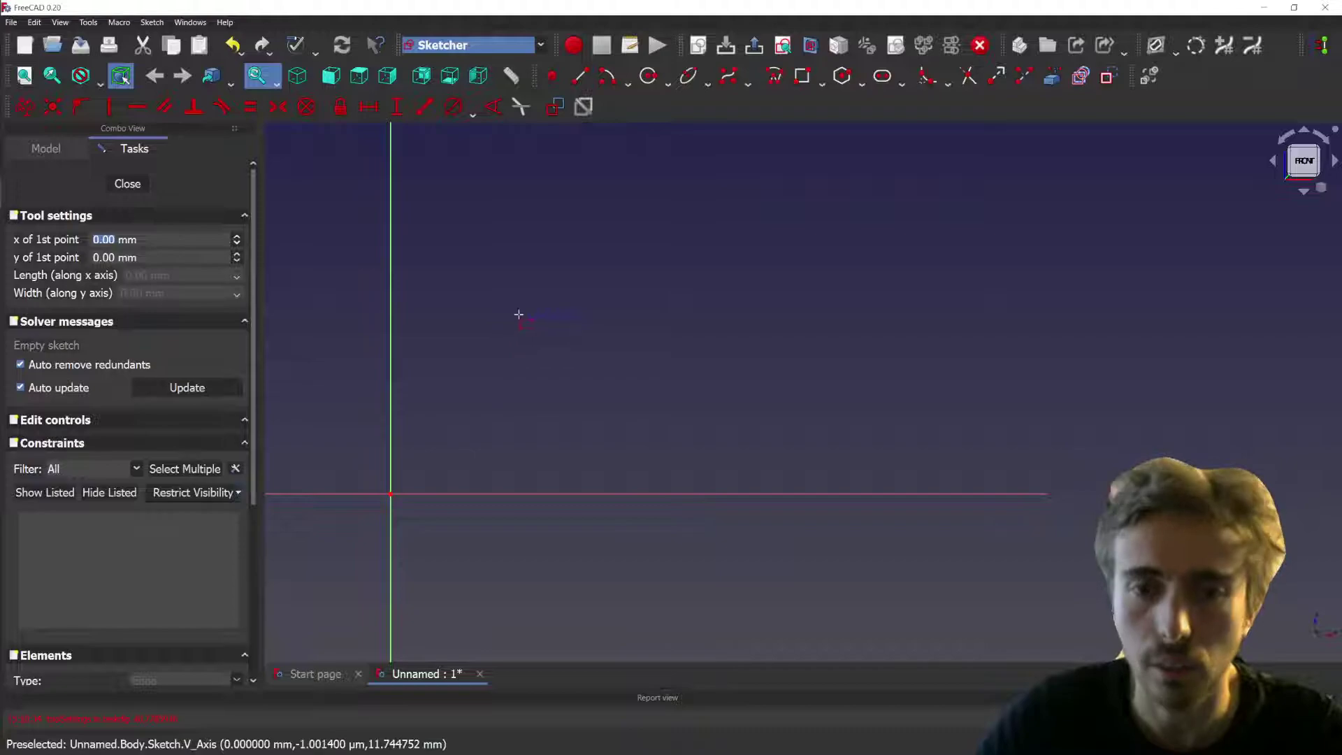
click(484, 316)
click(809, 473)
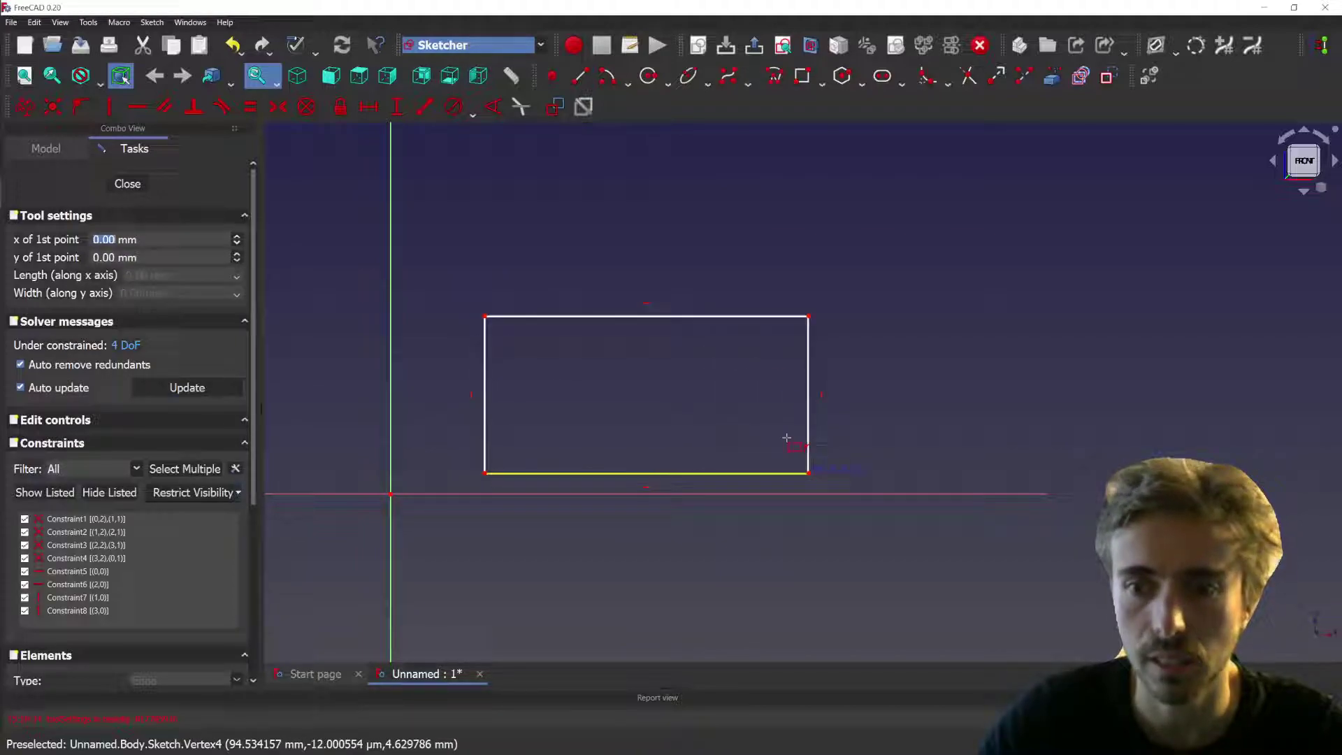
right_click(704, 231)
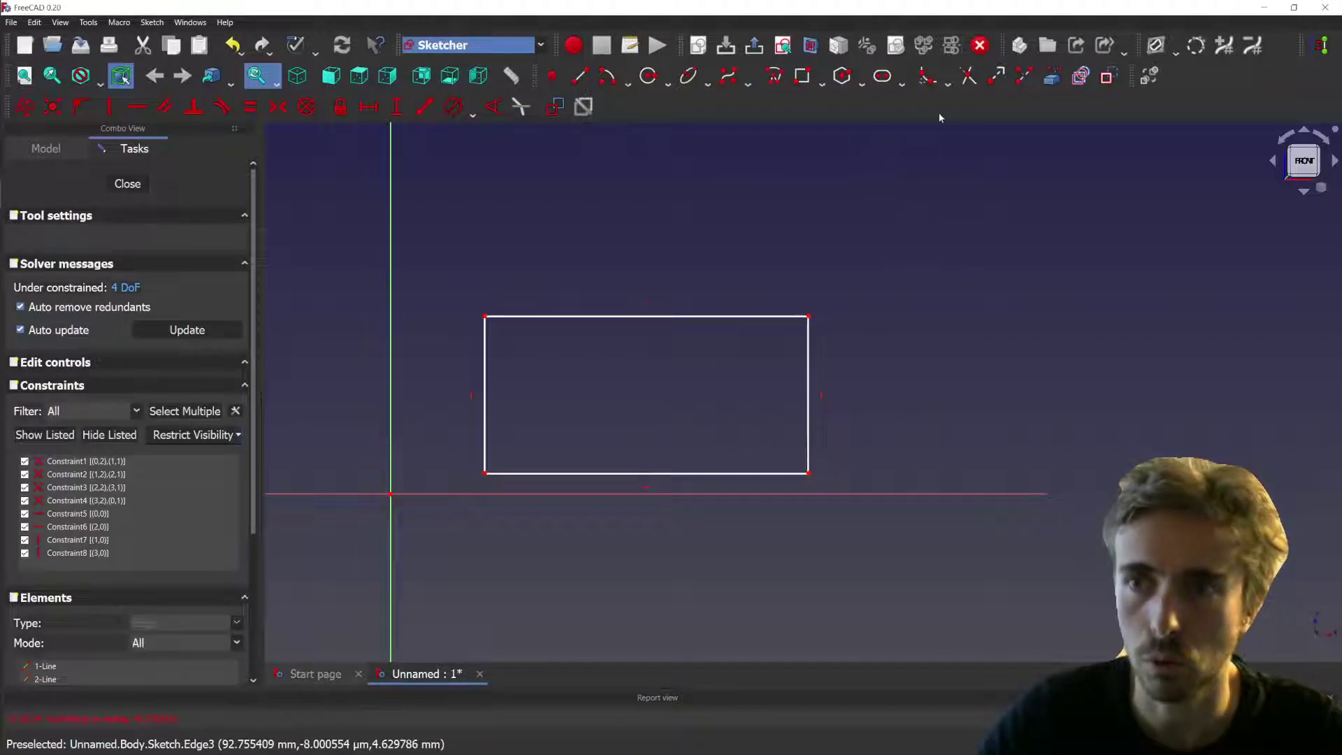
- Fillet the rectangle's upper-left corner freehand with the Preserve corner and most constraints option enabled
click(928, 77)
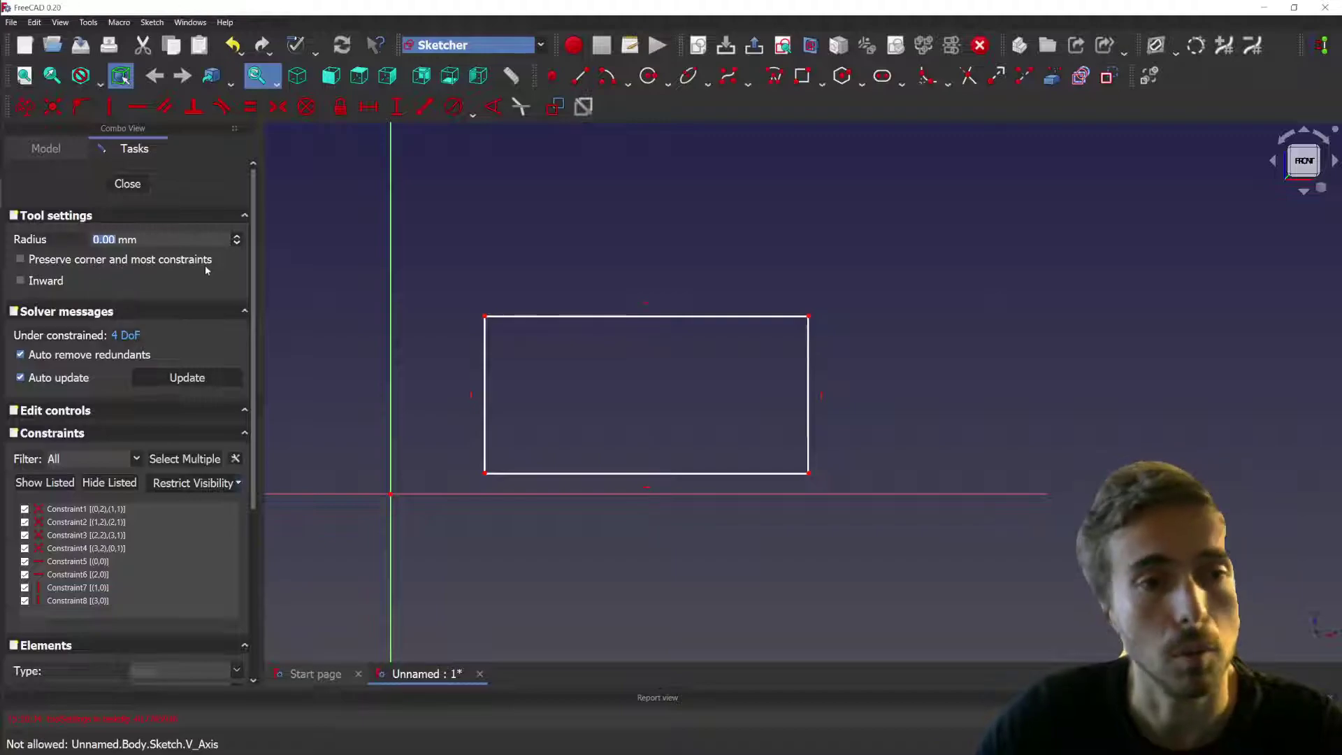
click(21, 259)
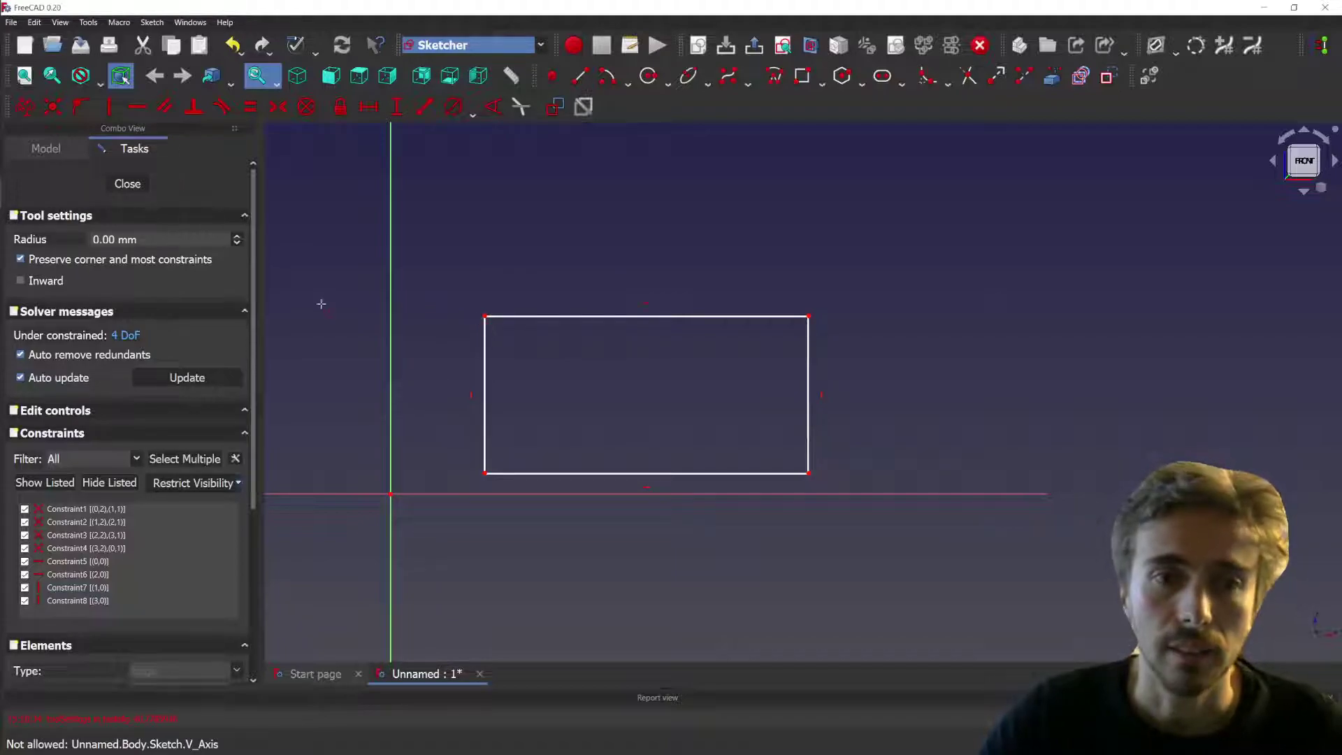
scroll(455, 363, up, 2)
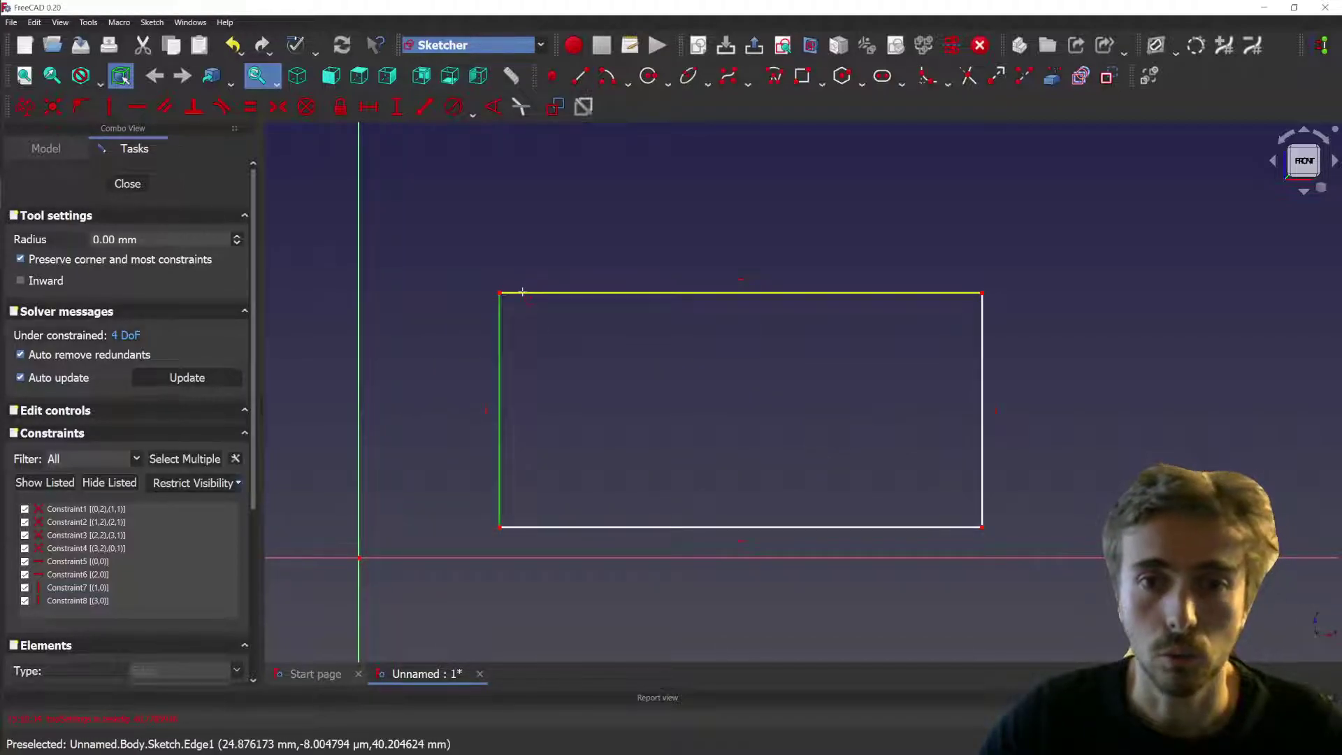
click(522, 292)
click(499, 315)
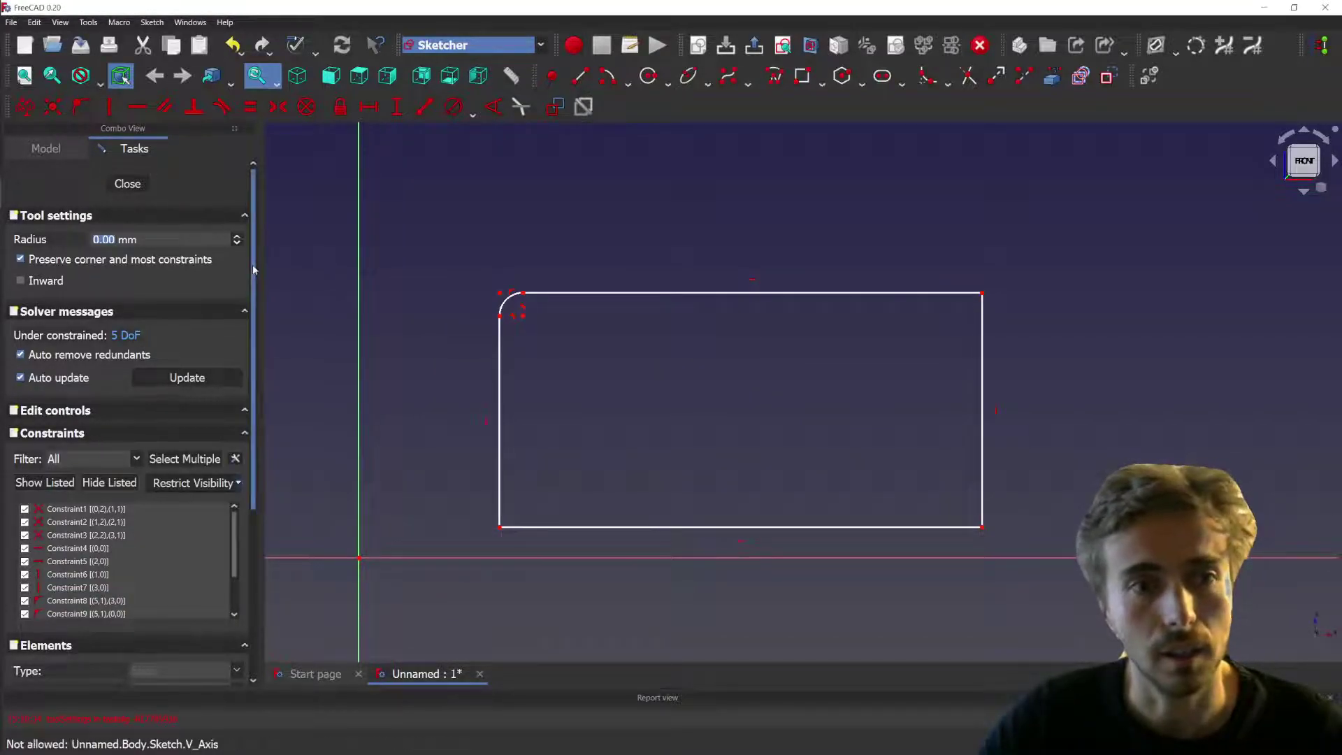
- Set the fillet radius to 10 mm and fillet the rectangle's upper-right and lower-left corners
text(10)
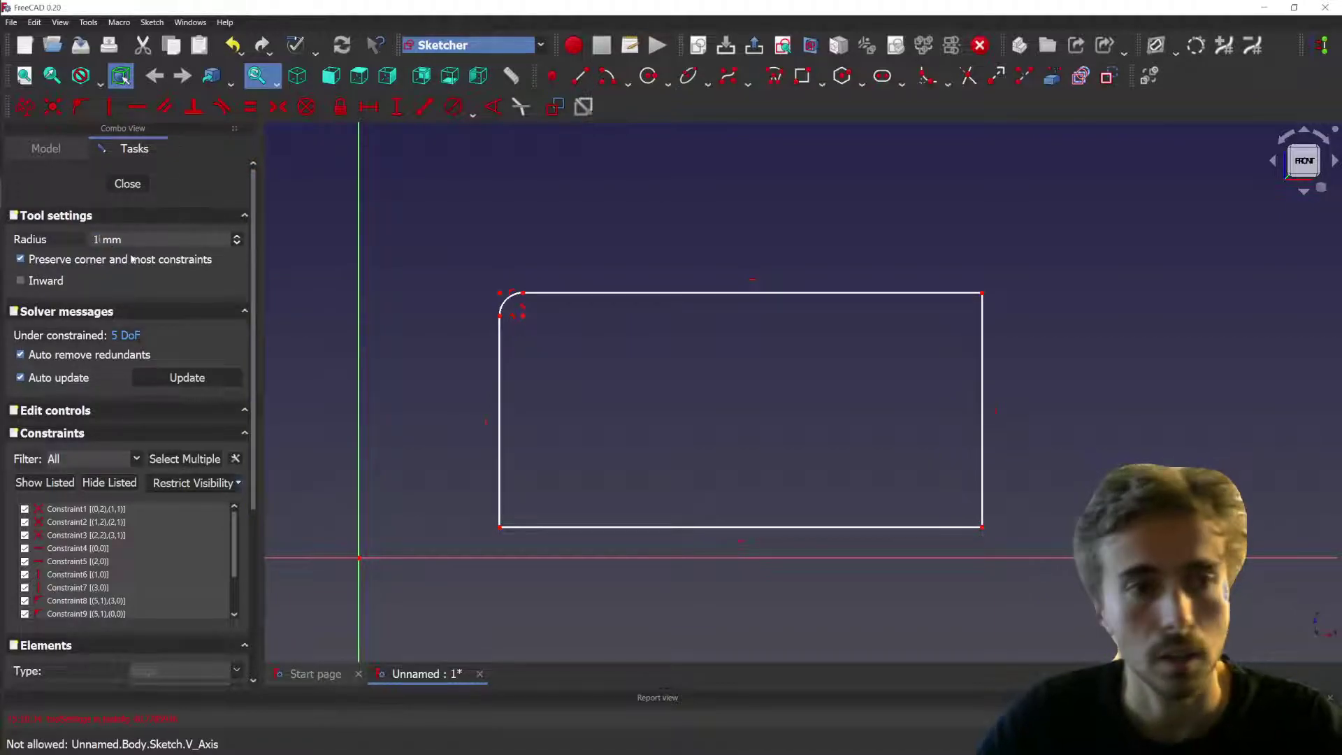
key(Return)
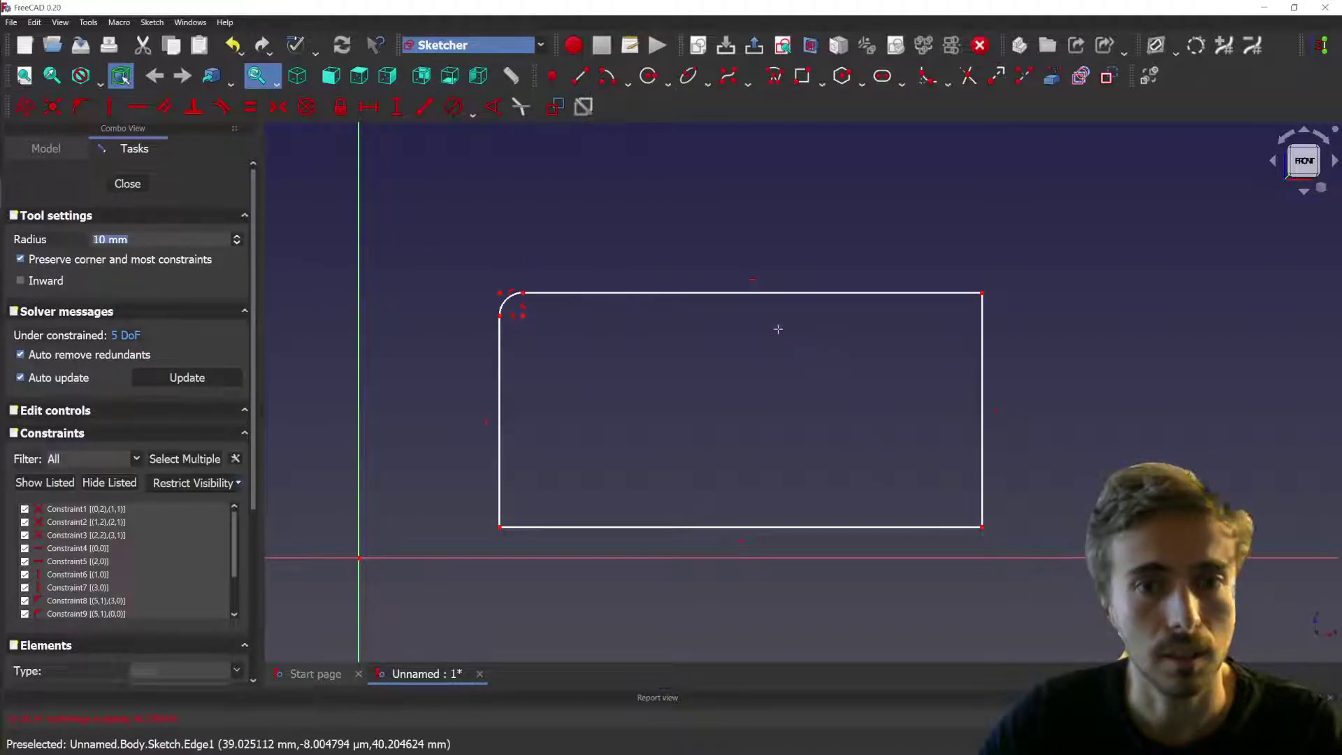
click(962, 292)
click(983, 318)
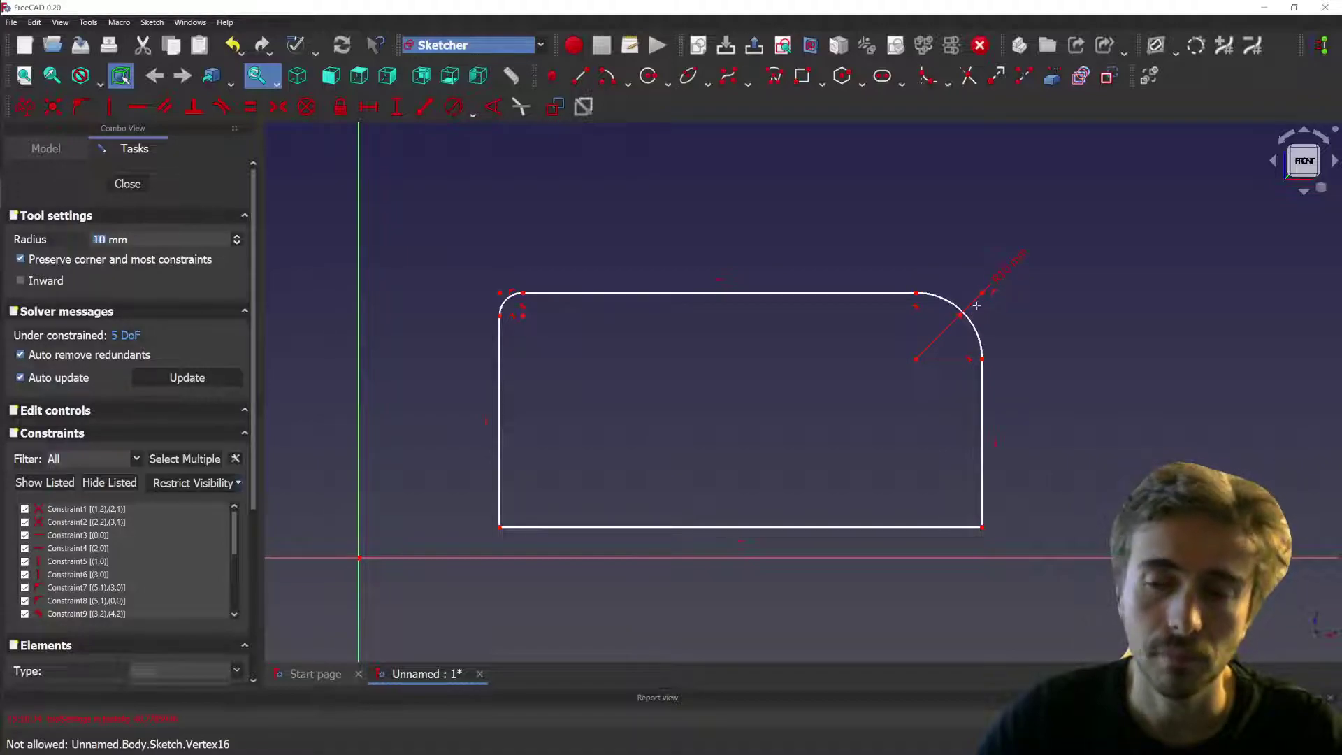
click(499, 497)
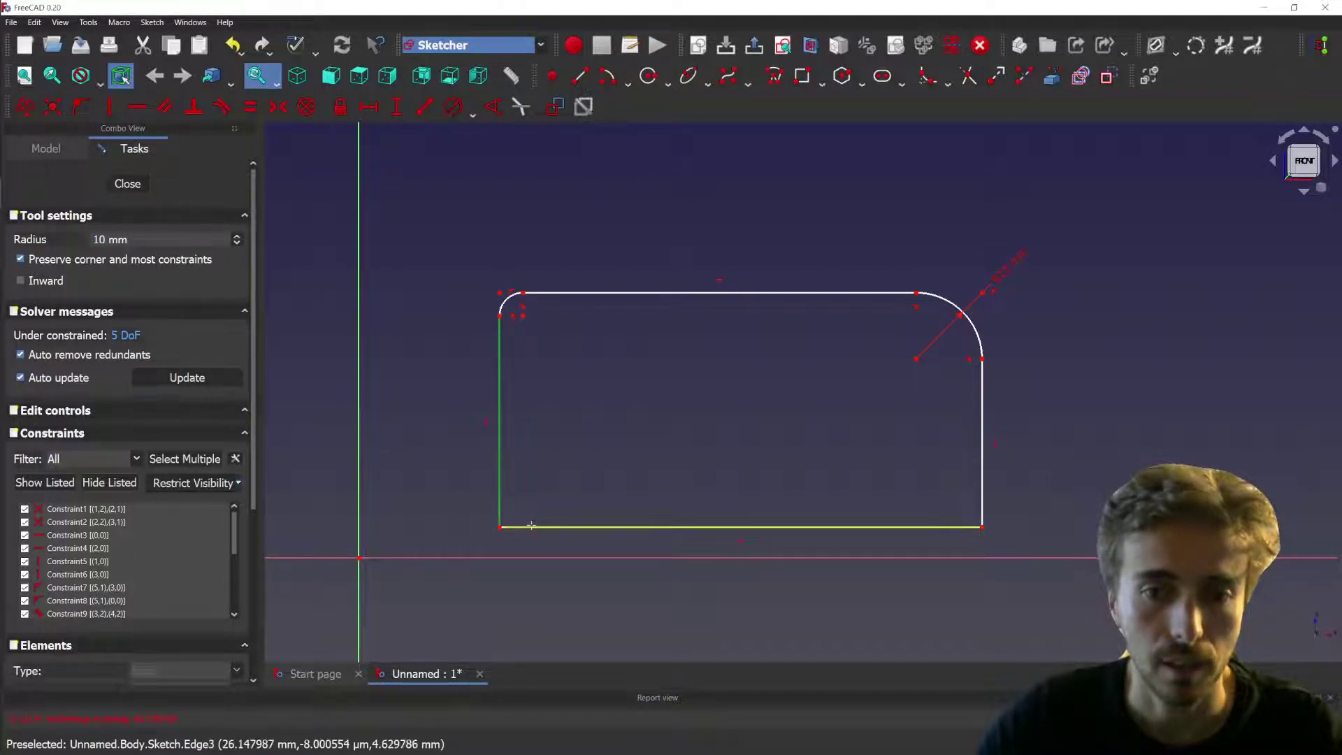
click(528, 526)
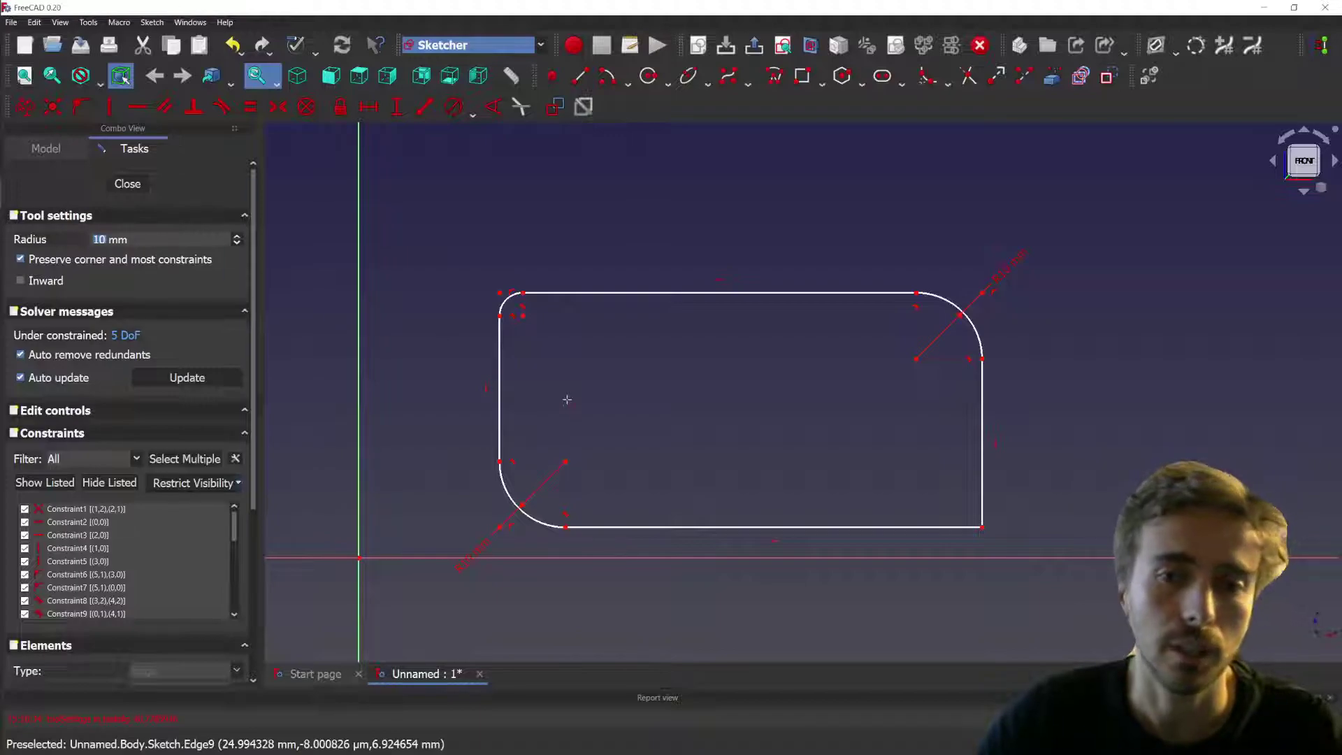
- Restart the Fillet tool and round the rectangle's lower-right corner freehand without entering a radius
key(Escape)
click(926, 82)
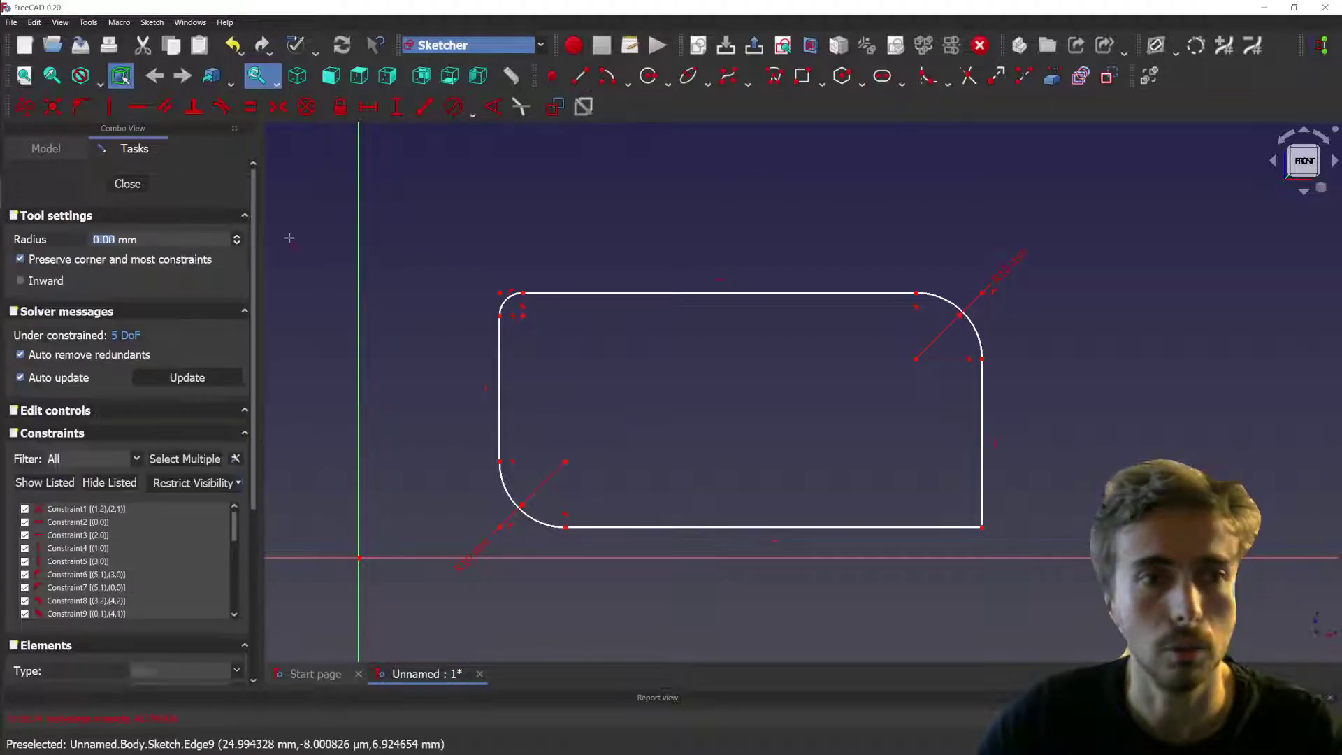
click(953, 528)
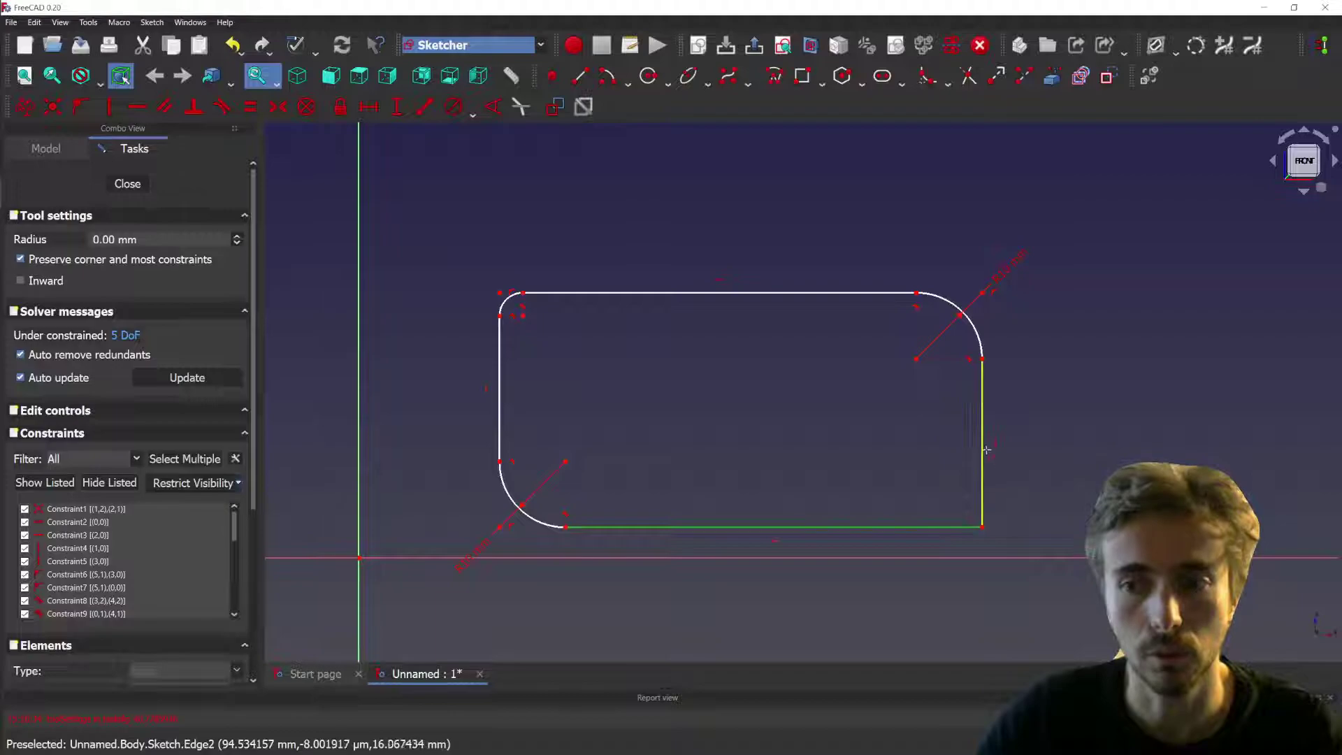
click(982, 450)
key(Escape)
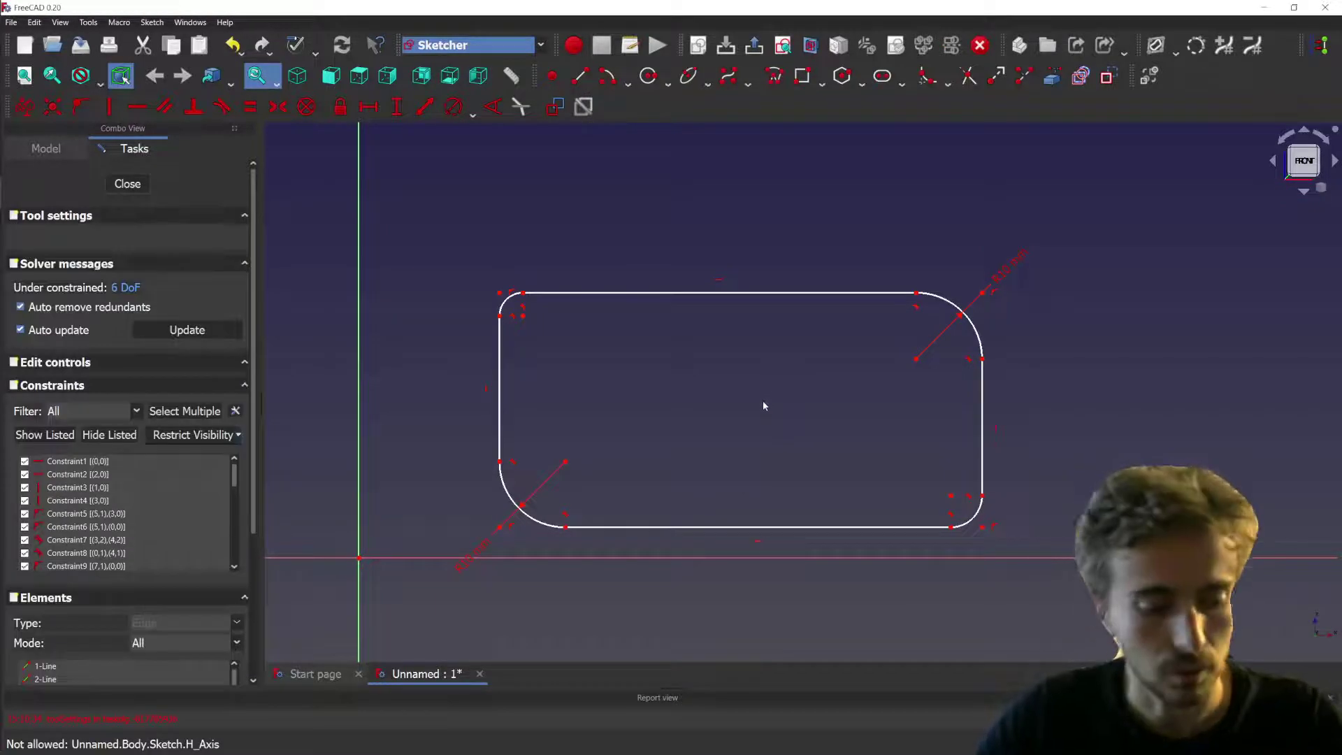
- Undo all four corner fillets on the rectangle
key(ctrl+z)
key(ctrl+z)
key(ctrl+z)
key(ctrl+z)
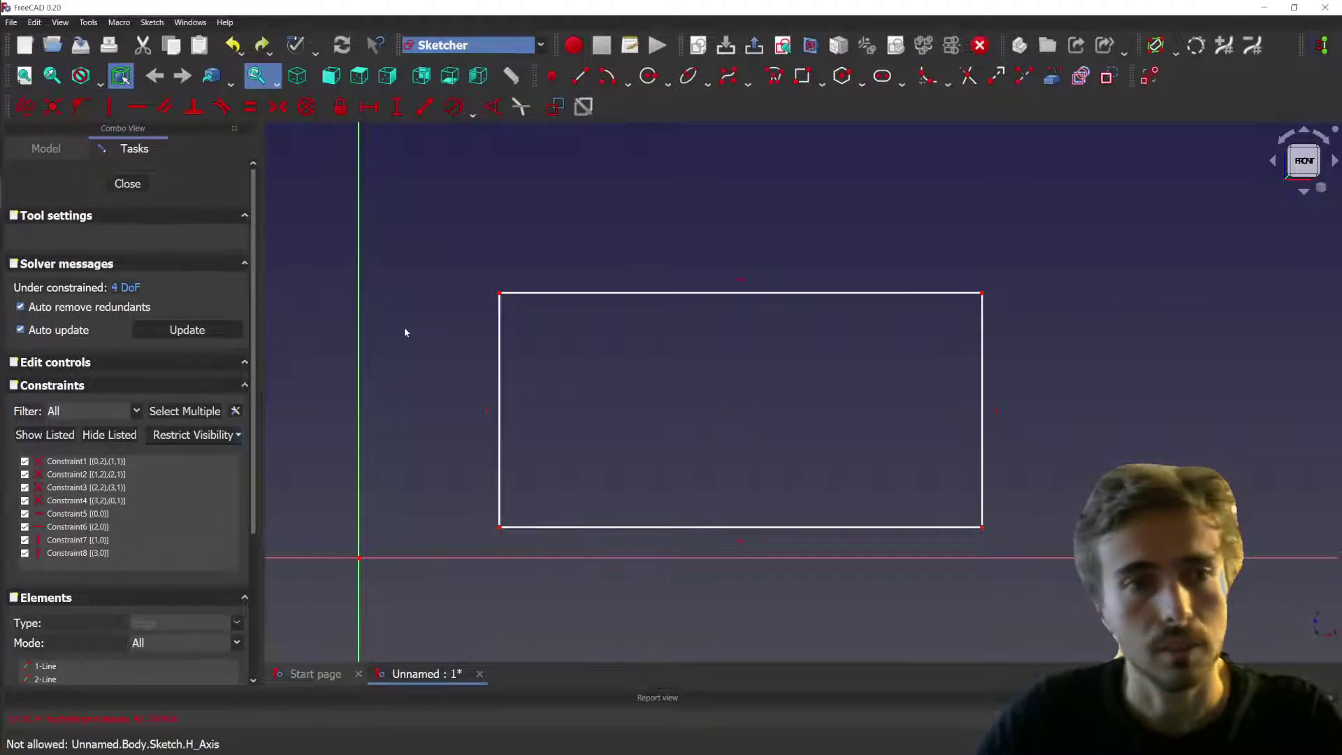
- Fillet the rectangle's upper-left corner freehand with the Inward option enabled, keeping the corner preserved
click(927, 75)
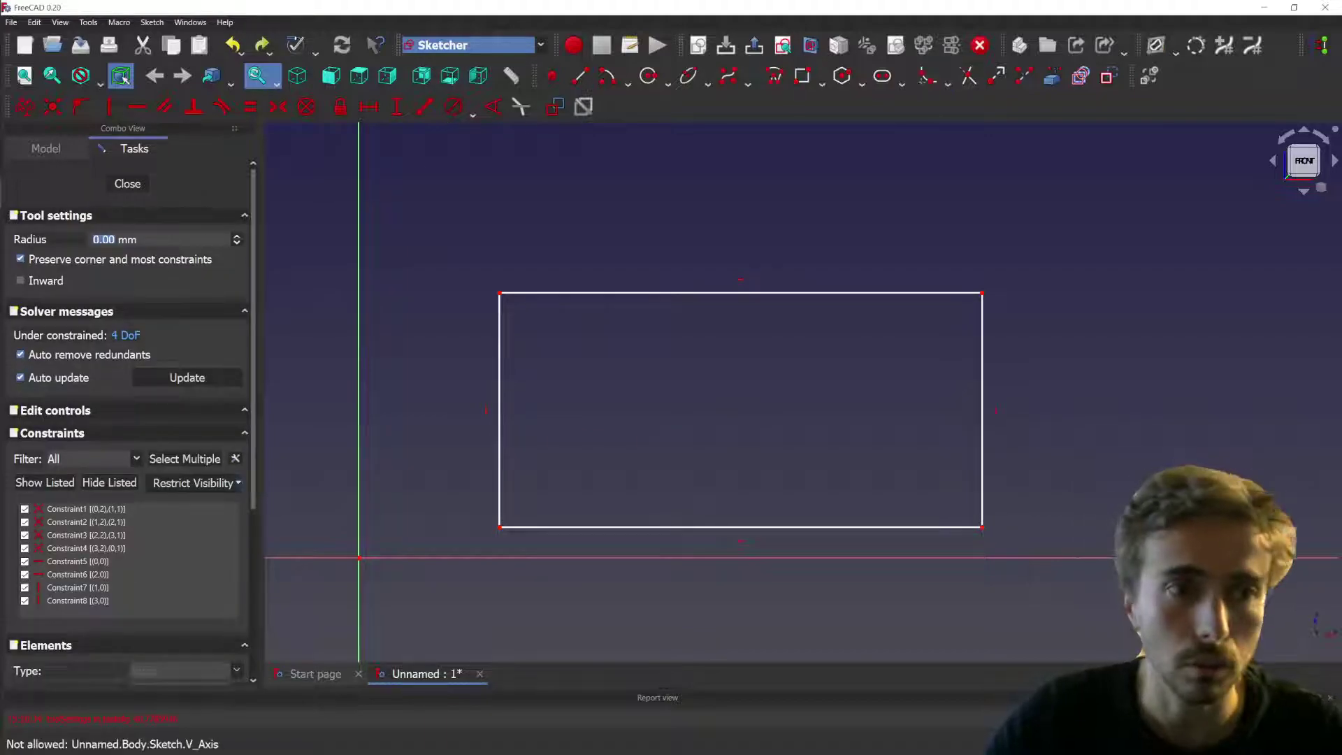
click(20, 280)
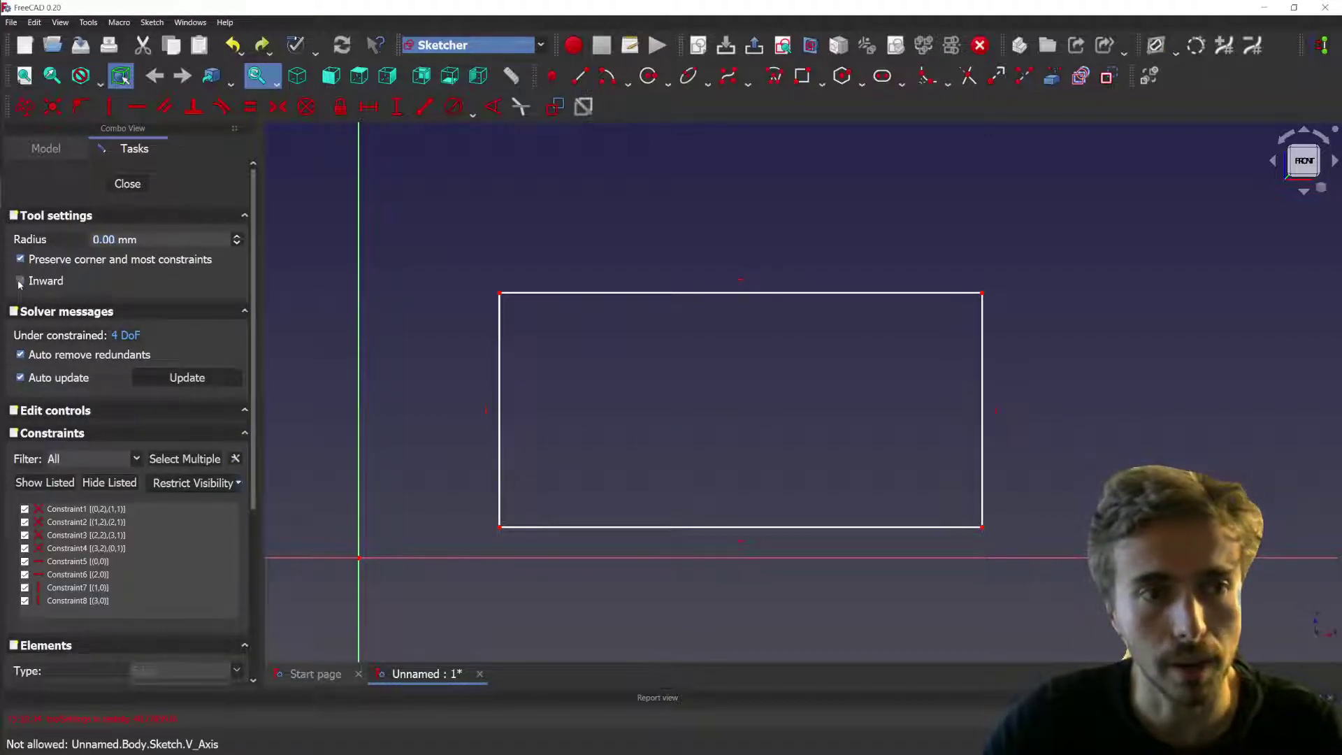
click(499, 350)
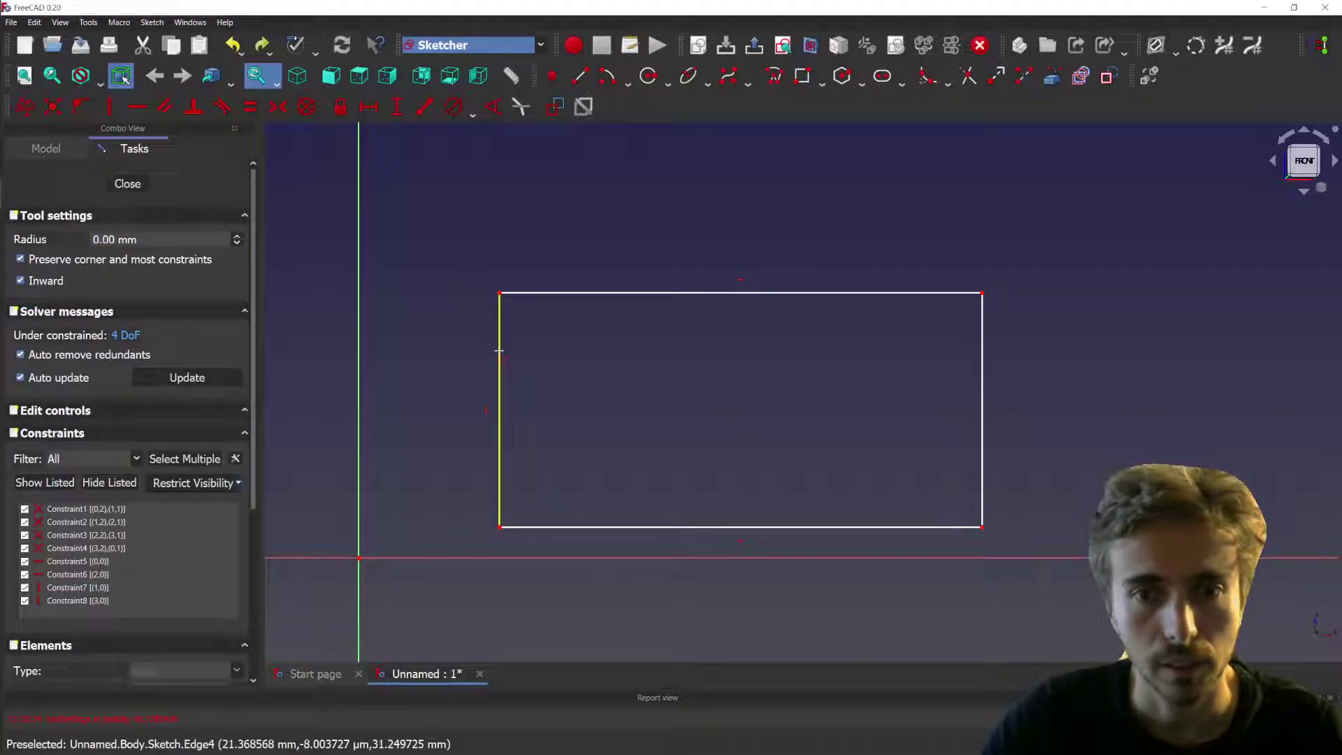
click(549, 294)
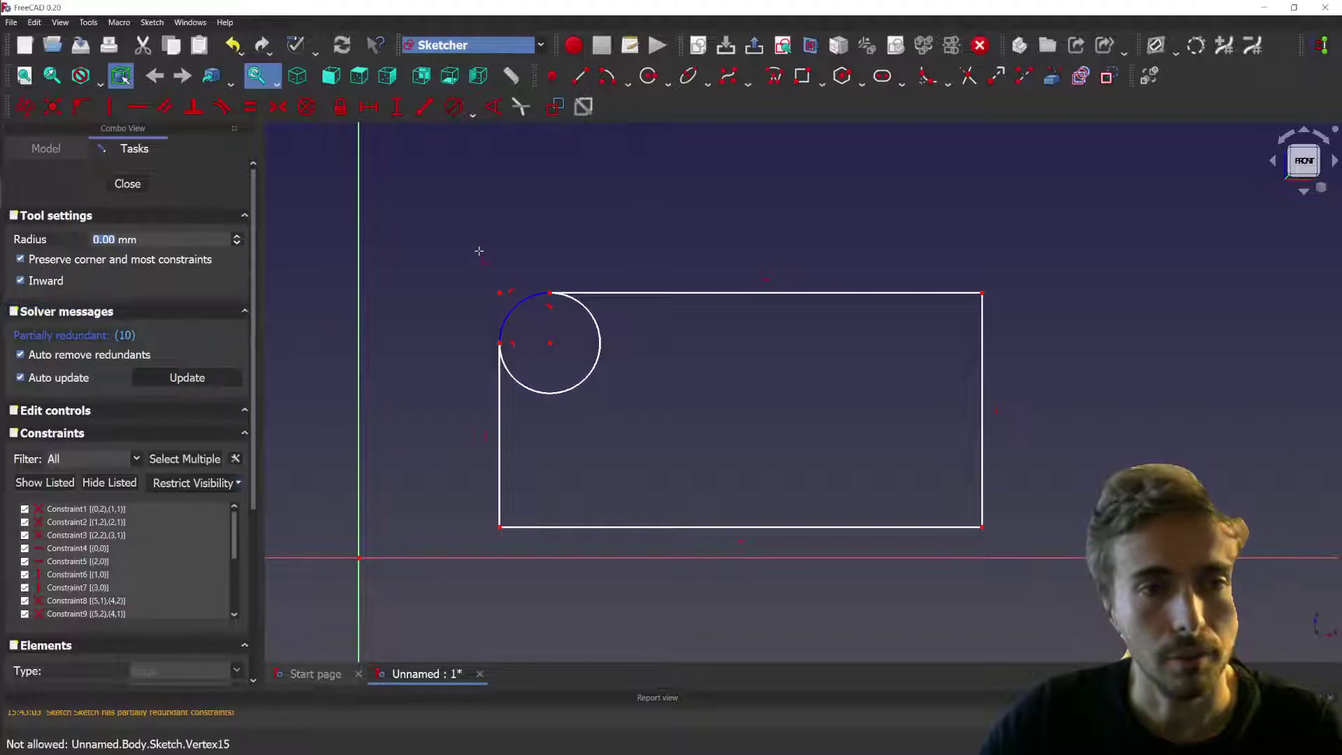
right_click(845, 236)
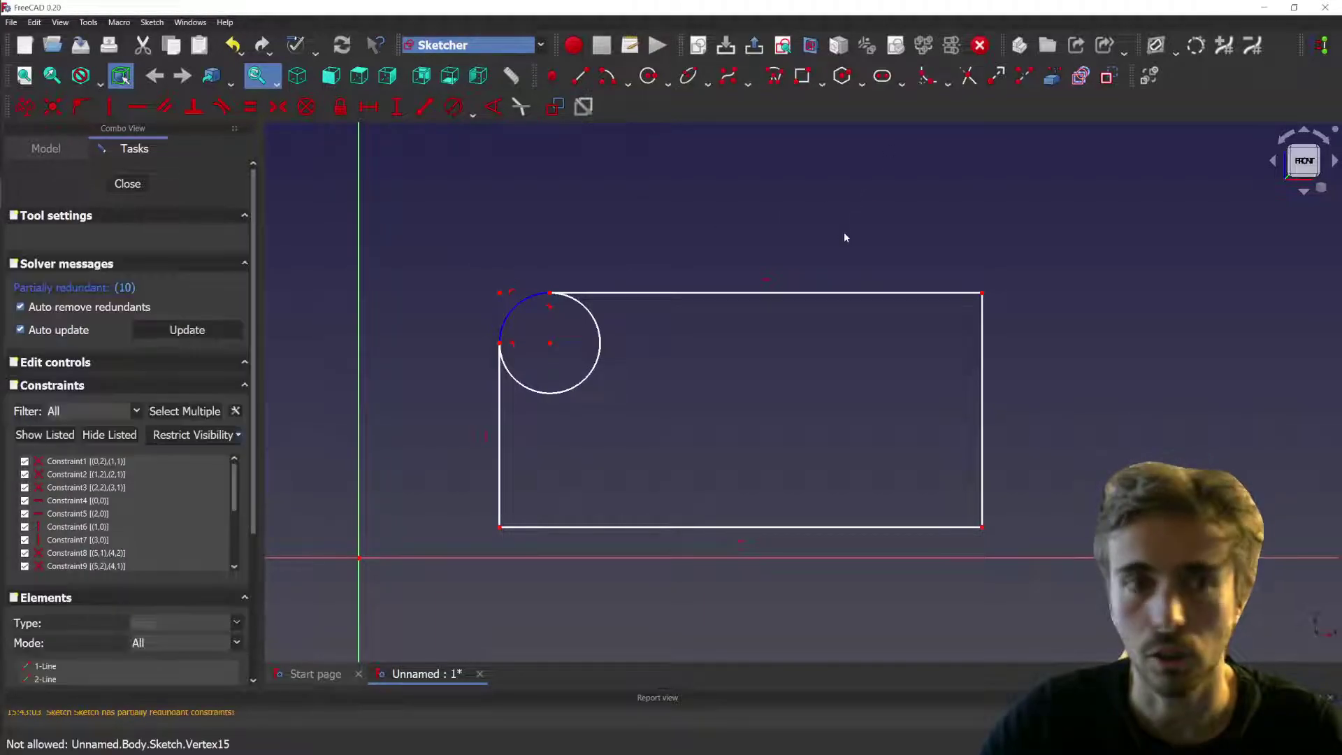
- Chamfer the rectangle's lower-left corner freehand using Sketch chamfer with one line and the Inward option off
click(927, 76)
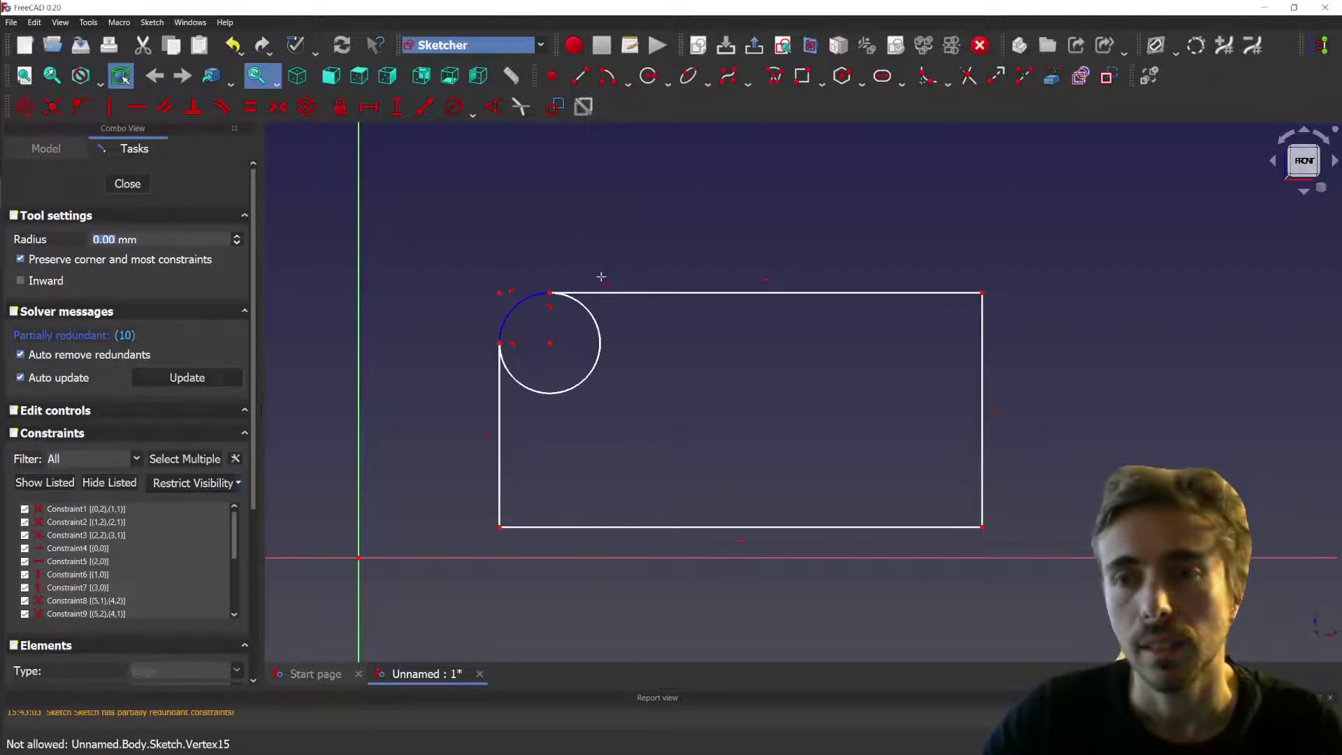
click(949, 83)
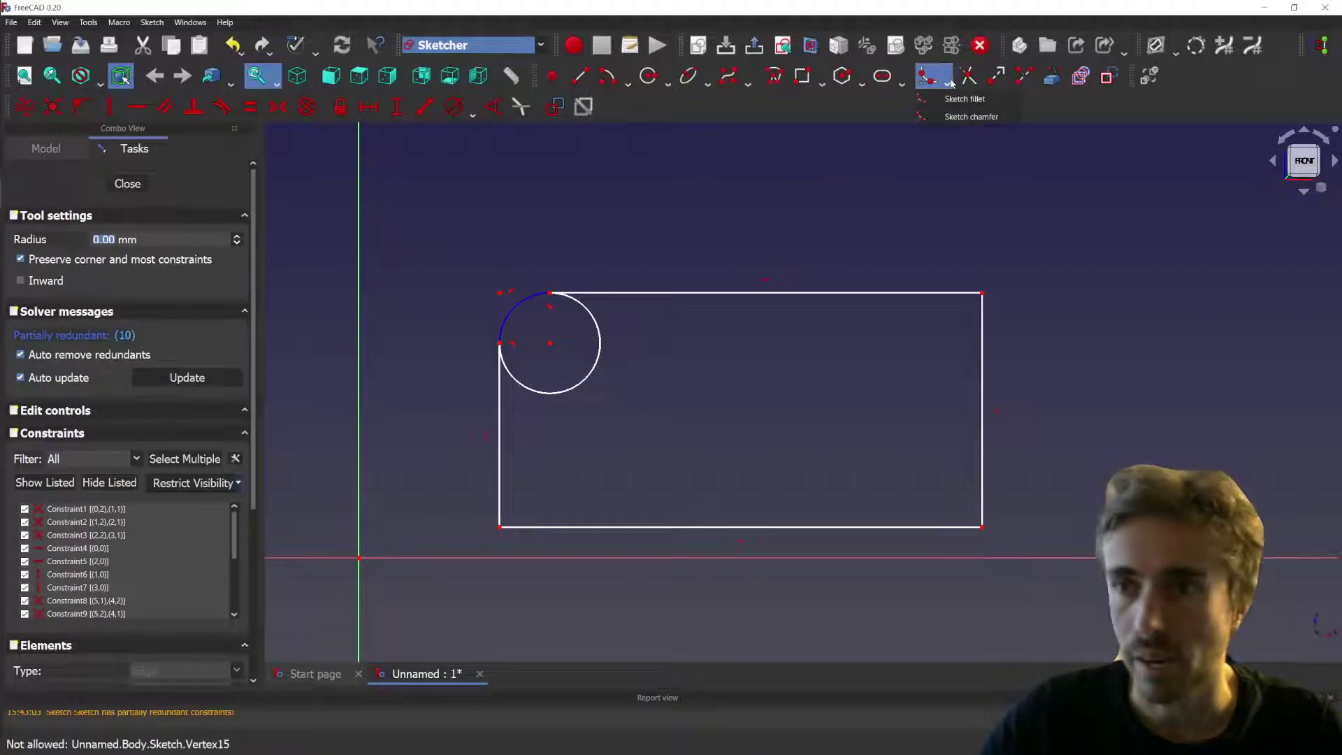
click(971, 116)
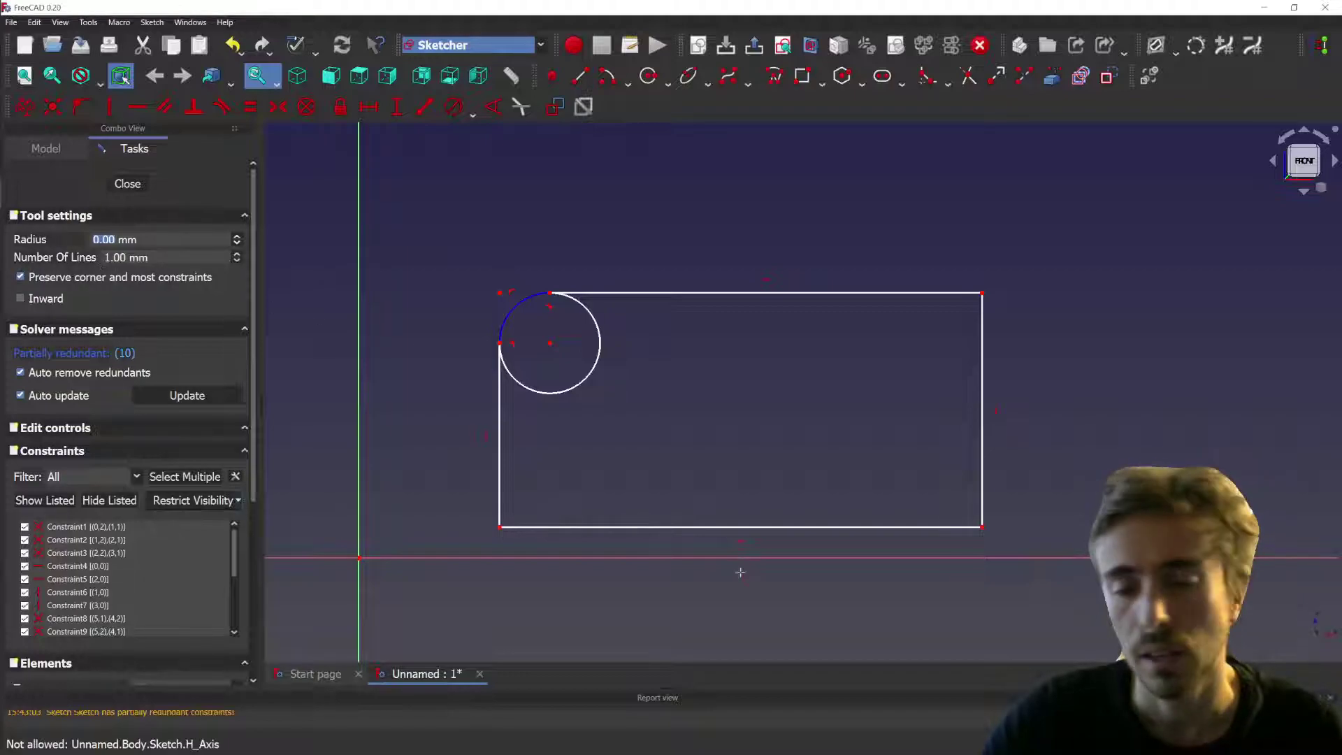
scroll(660, 620, up, 1)
scroll(480, 567, up, 1)
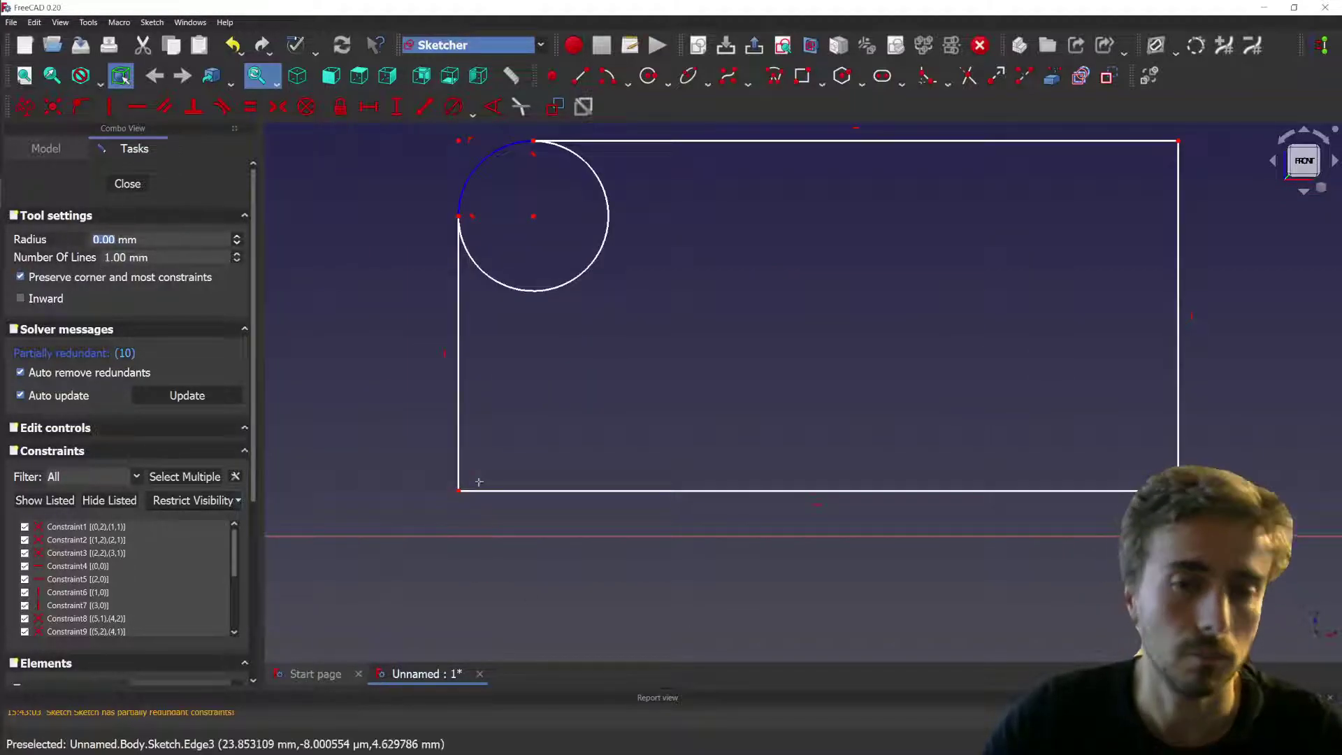
click(459, 434)
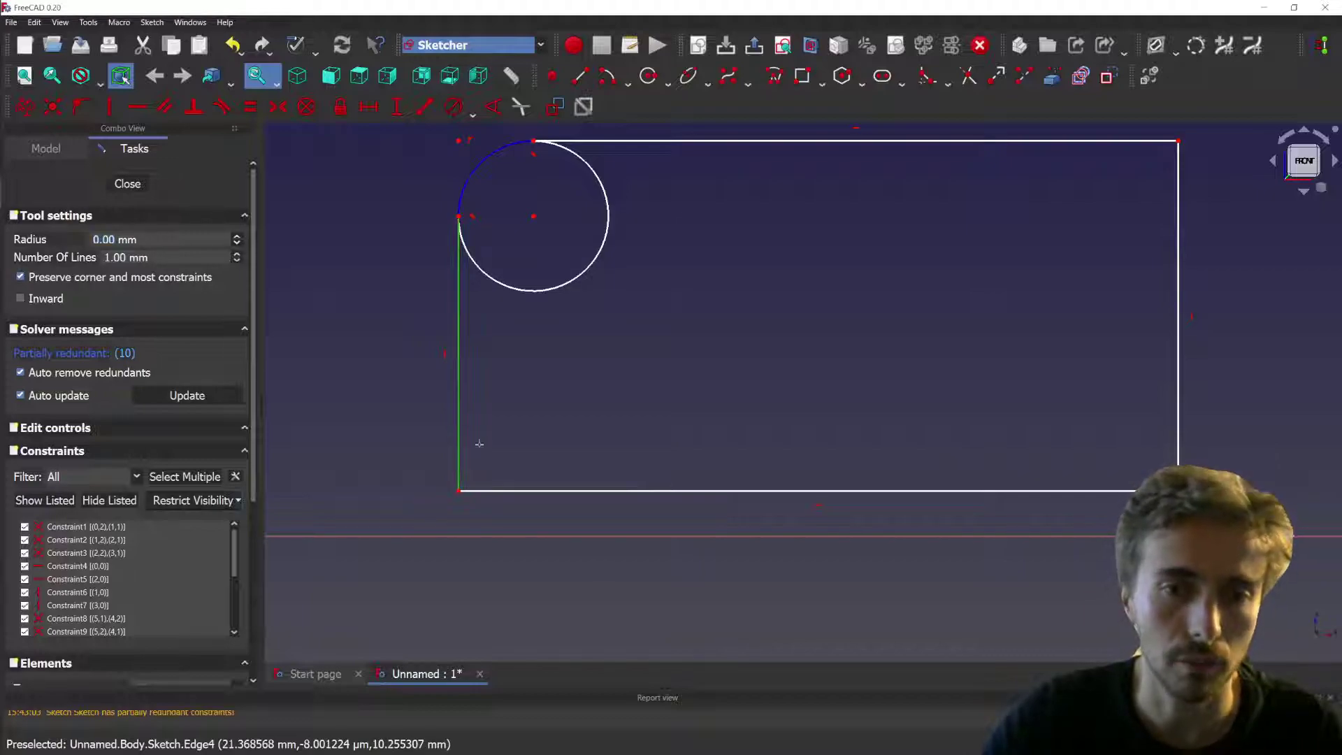
click(518, 491)
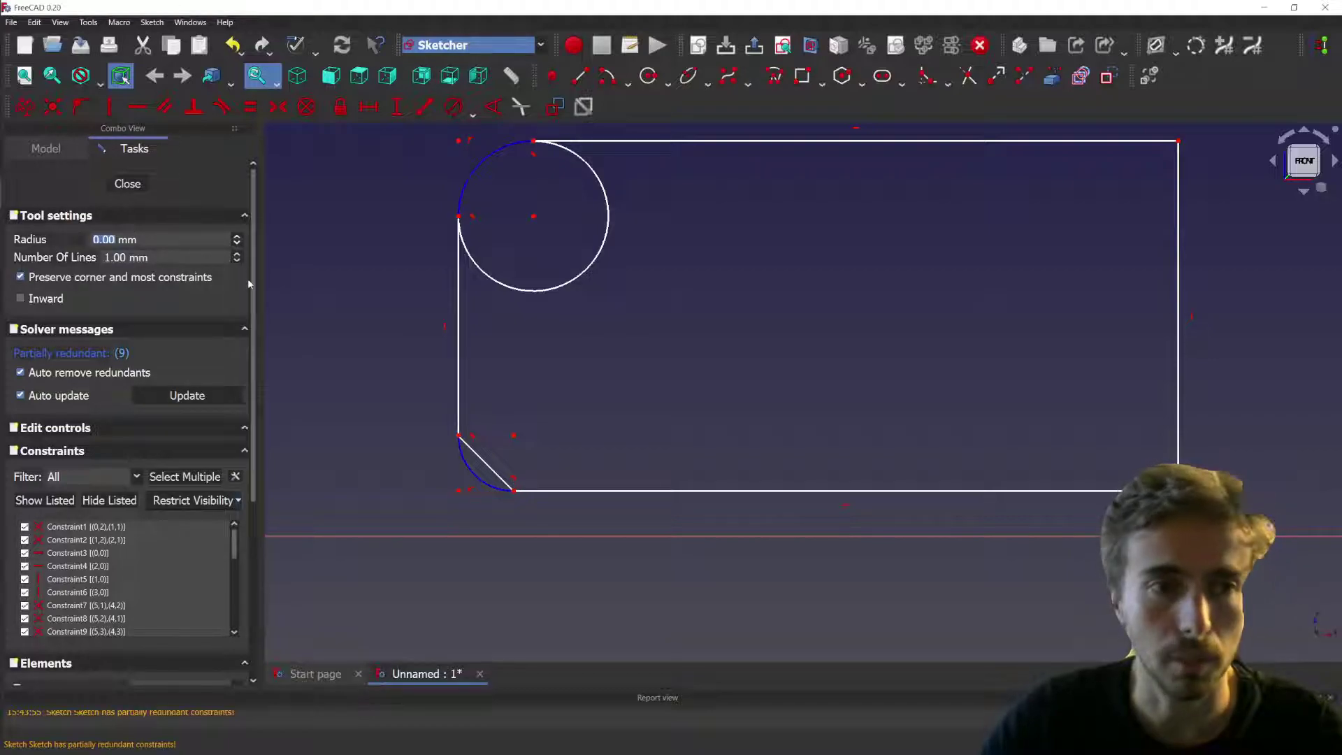
- Set the chamfer radius to 10 mm and chamfer the rectangle's upper-right corner with one line
text(10)
key(Tab)
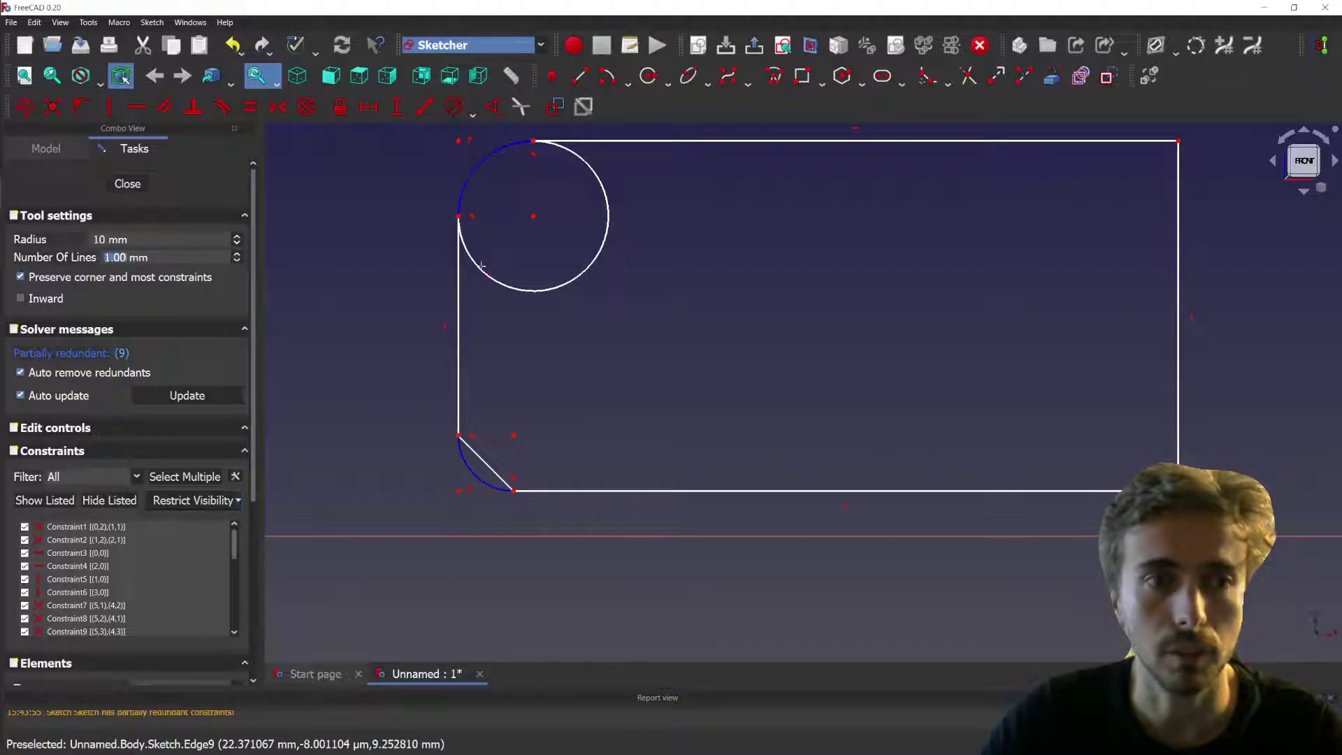
click(1121, 142)
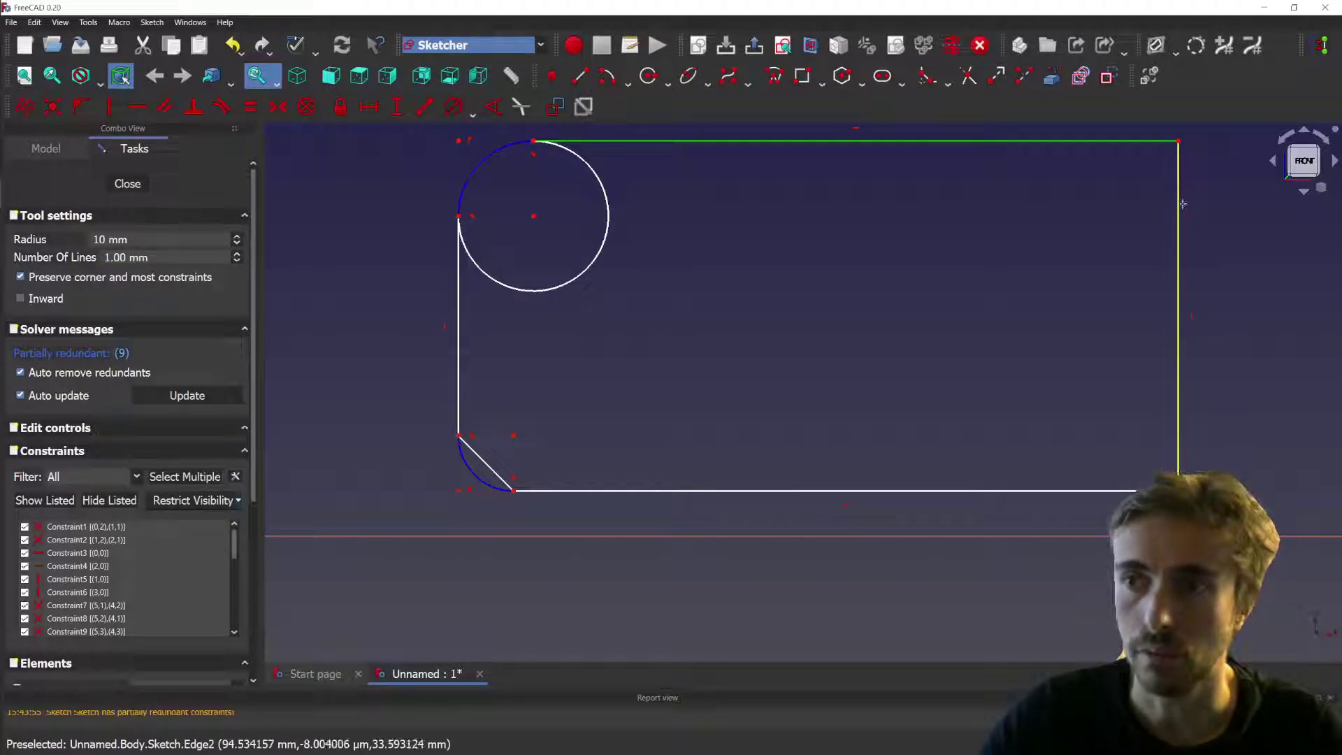
click(1182, 203)
- Chamfer the rectangle's lower-right corner with two lines, keeping the 10 mm radius and the corner preserved
scroll(752, 402, down, 3)
scroll(1033, 224, up, 3)
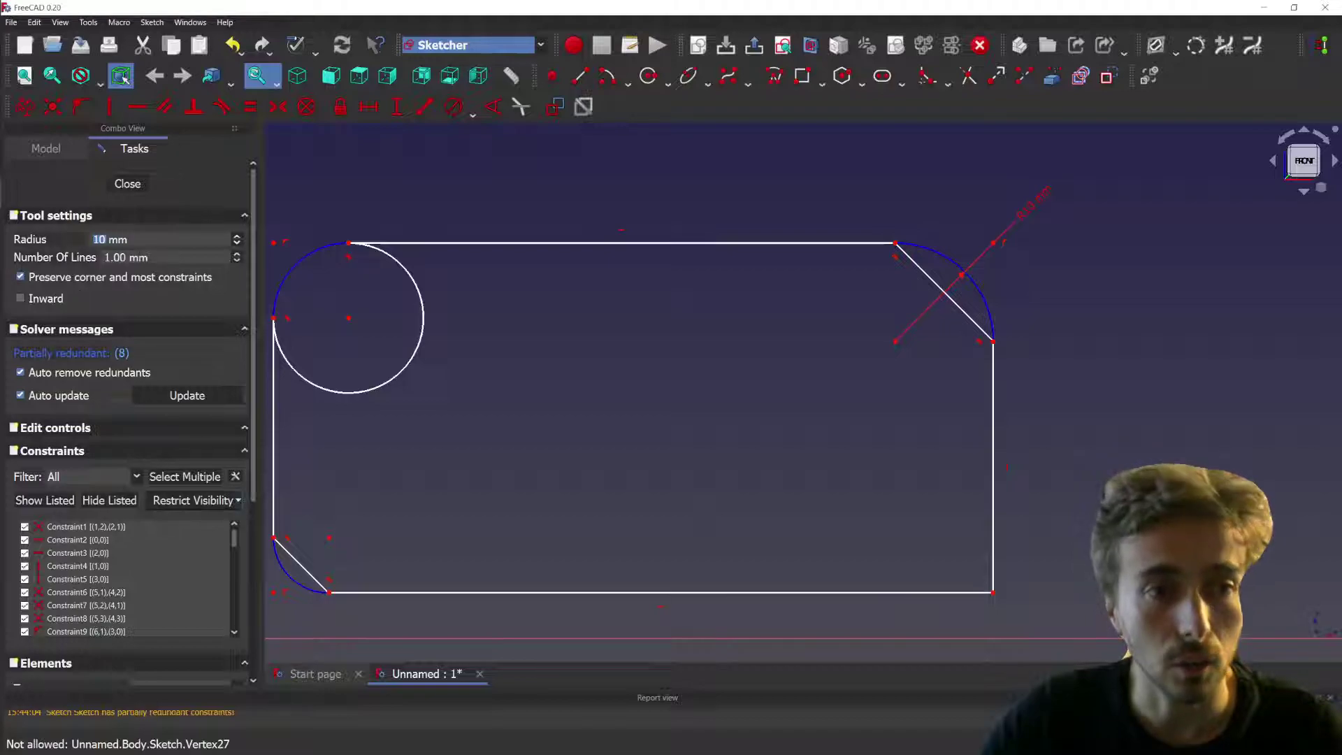
key(Tab)
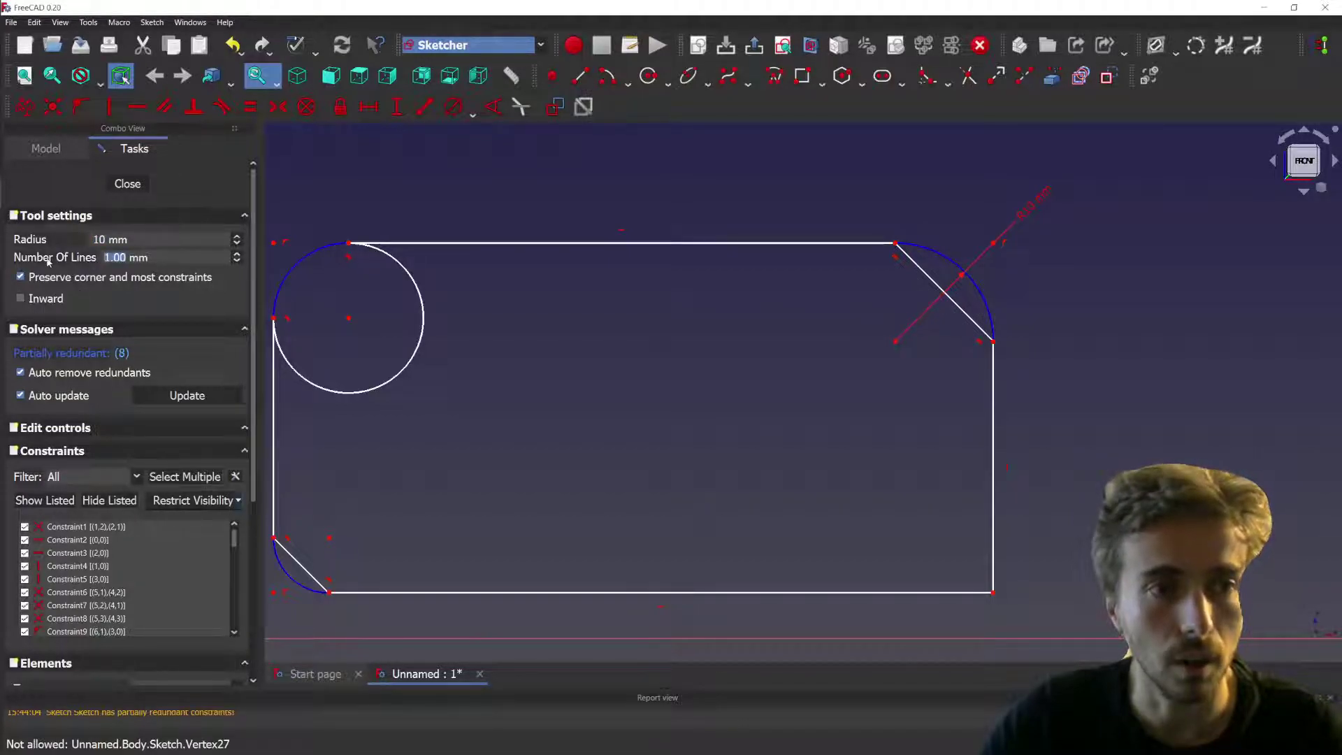
text(2)
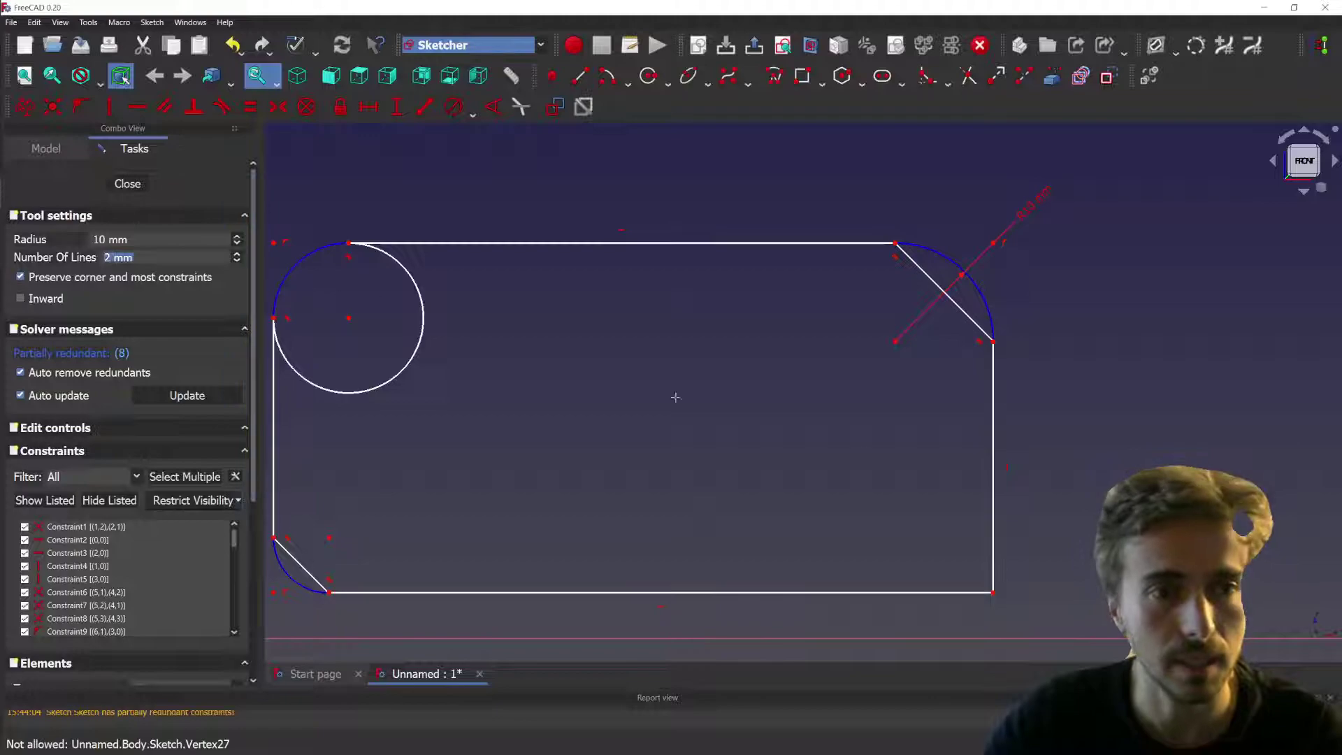
click(994, 538)
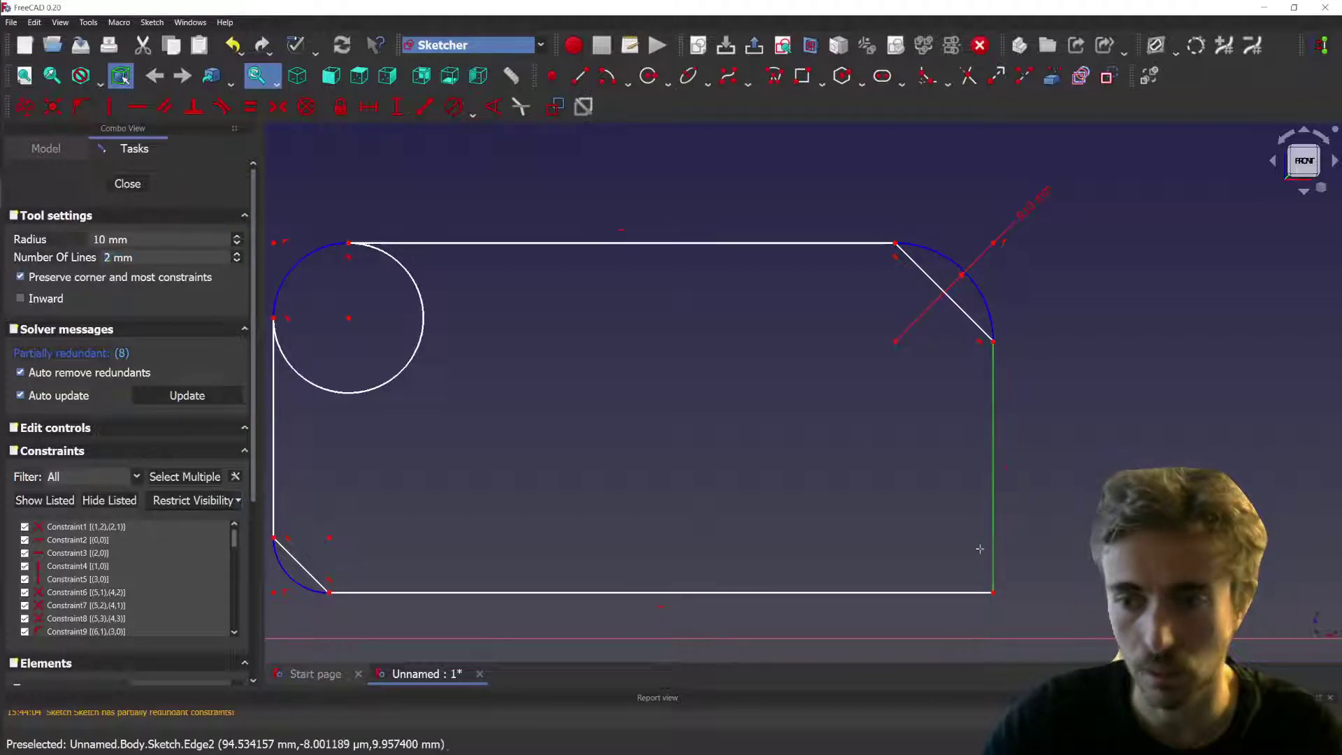
click(940, 593)
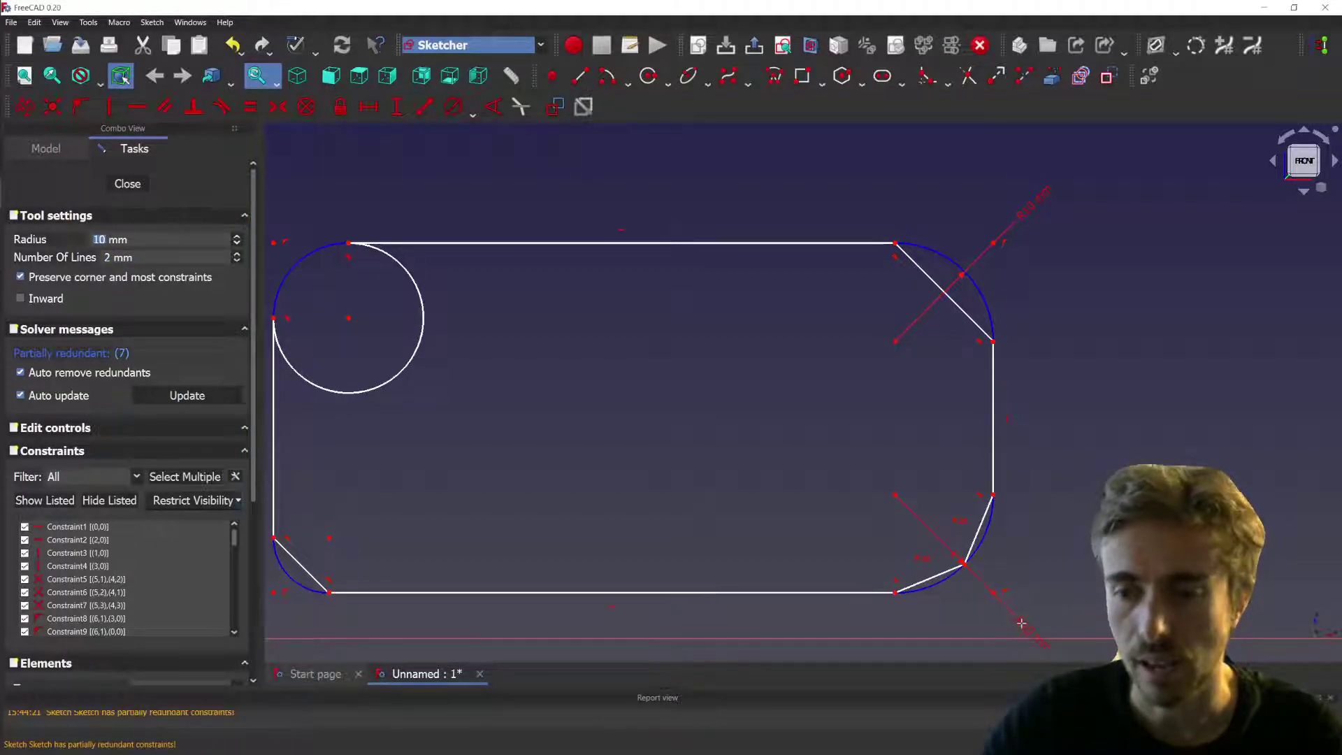
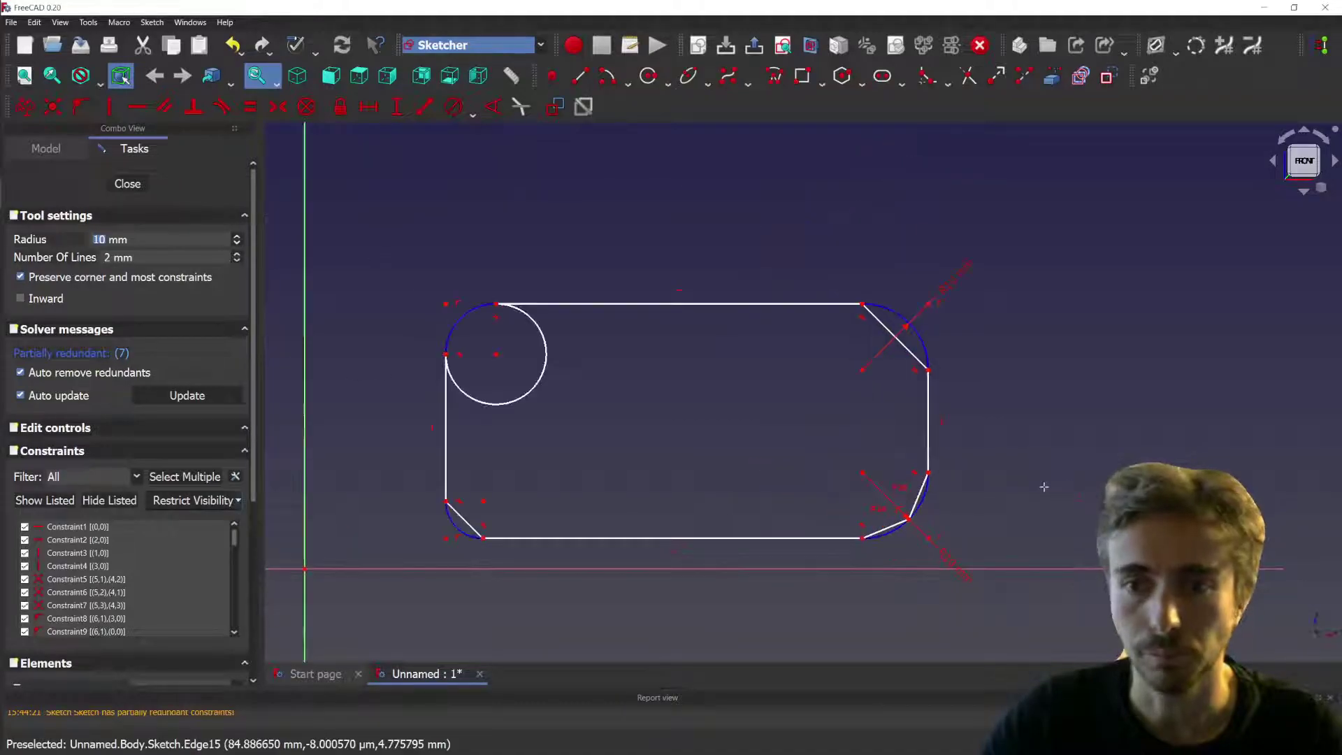
- Sketch two separate rectangles side by side above the chamfered rectangle
right_click(961, 259)
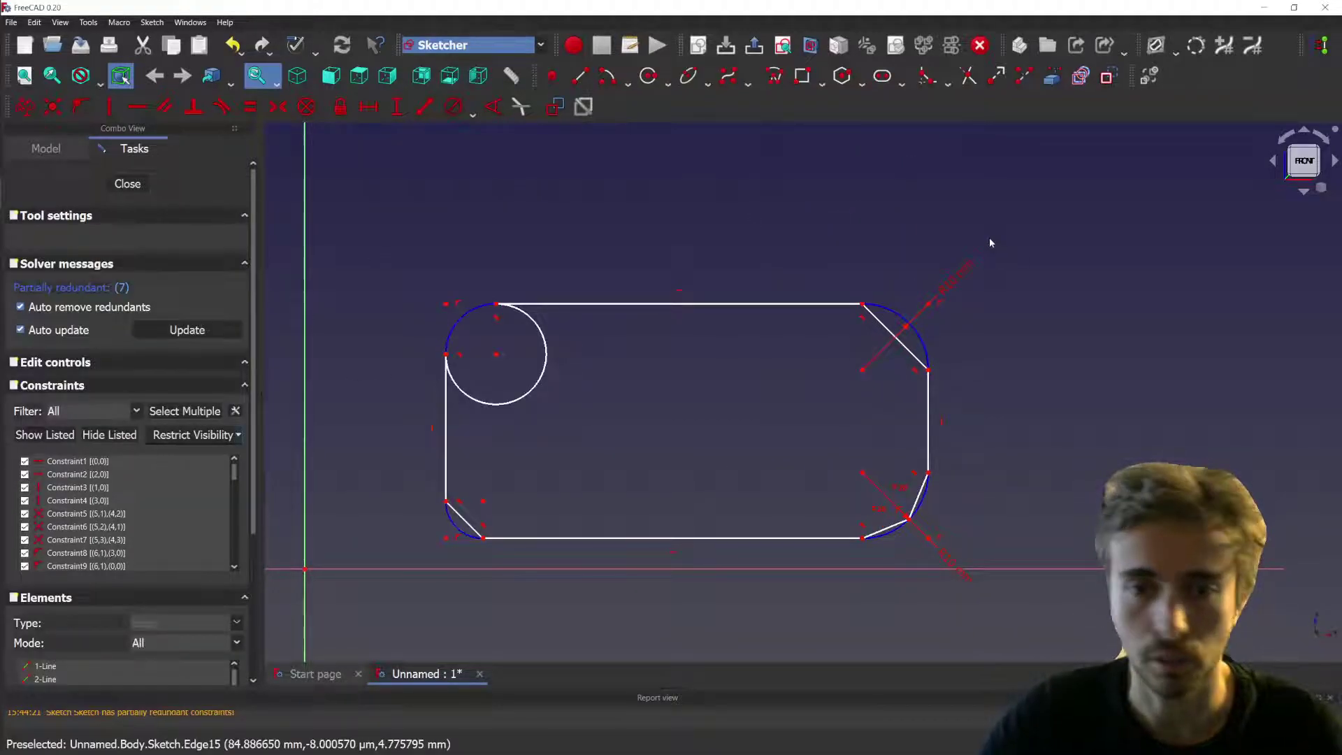
click(801, 78)
scroll(559, 147, down, 2)
click(493, 160)
click(619, 260)
click(683, 186)
click(812, 285)
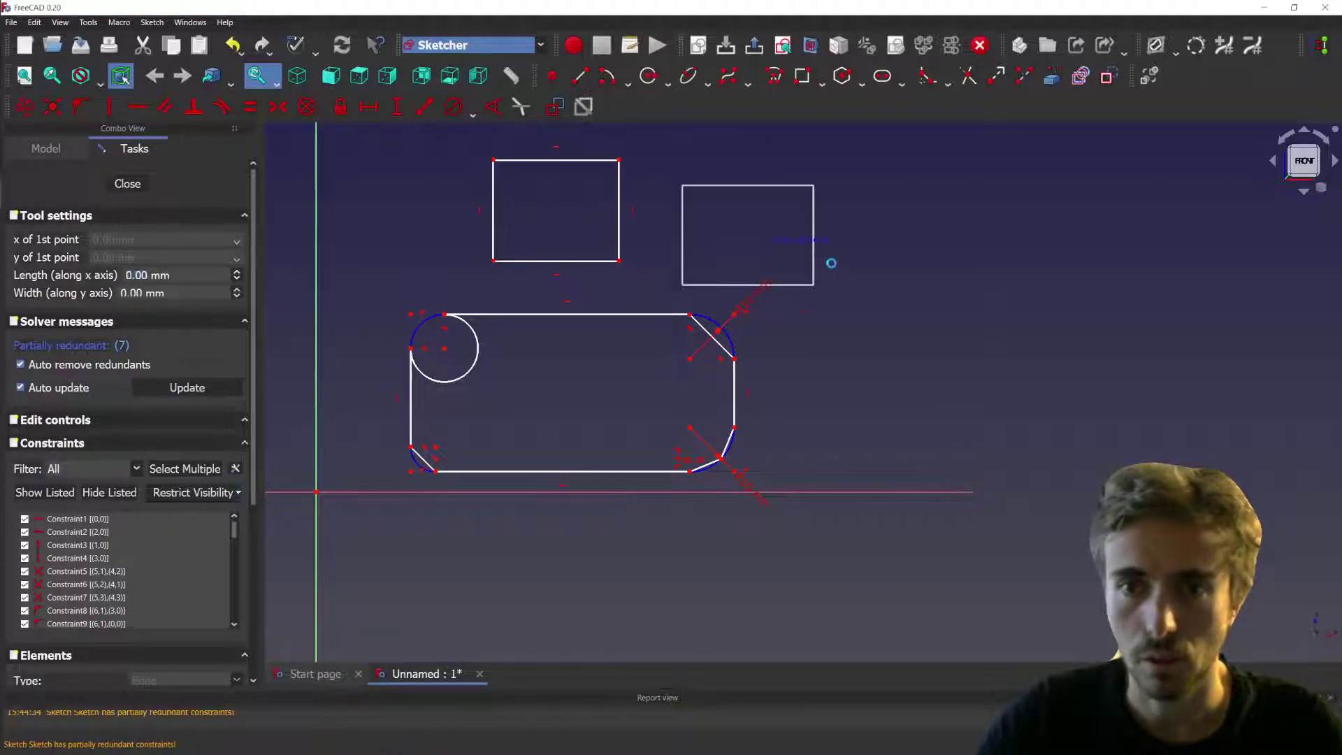
right_click(636, 143)
scroll(637, 141, up, 3)
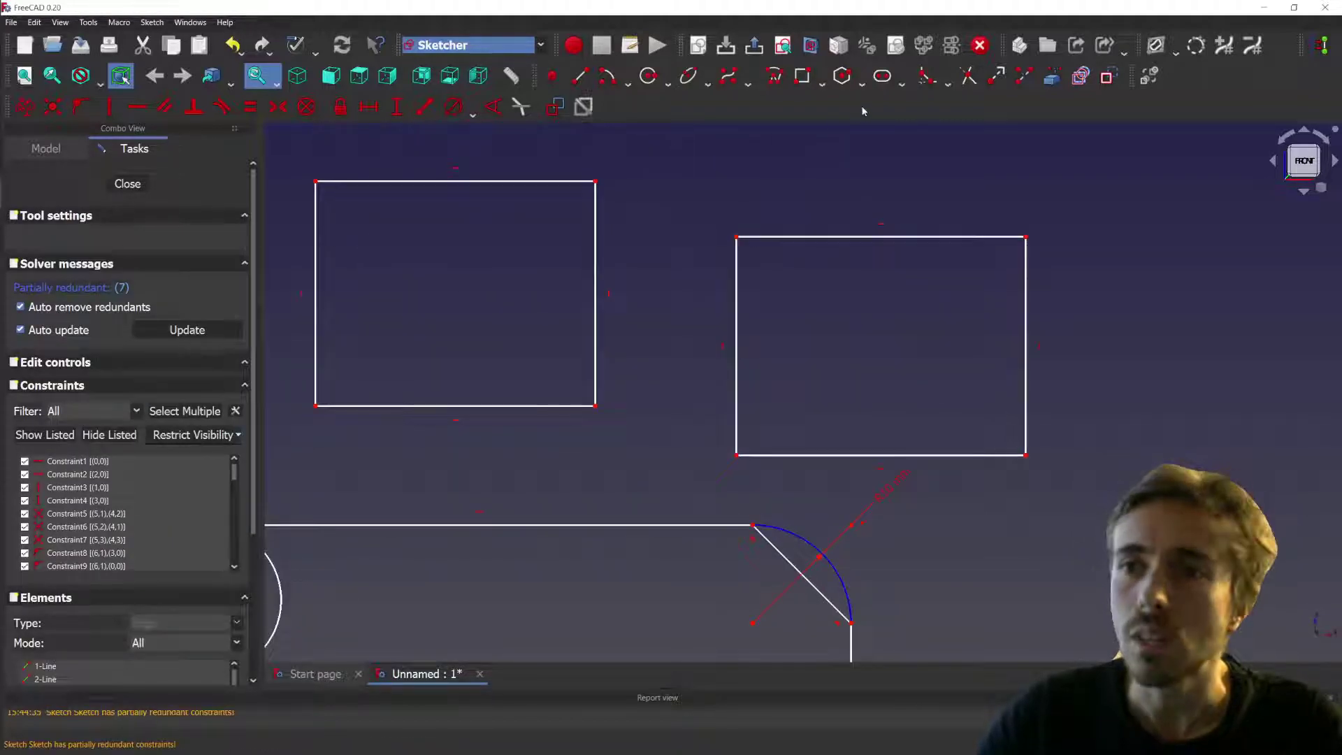
- Chamfer the upper-left corner of the left new rectangle freehand using five lines, with the Inward option off
click(929, 78)
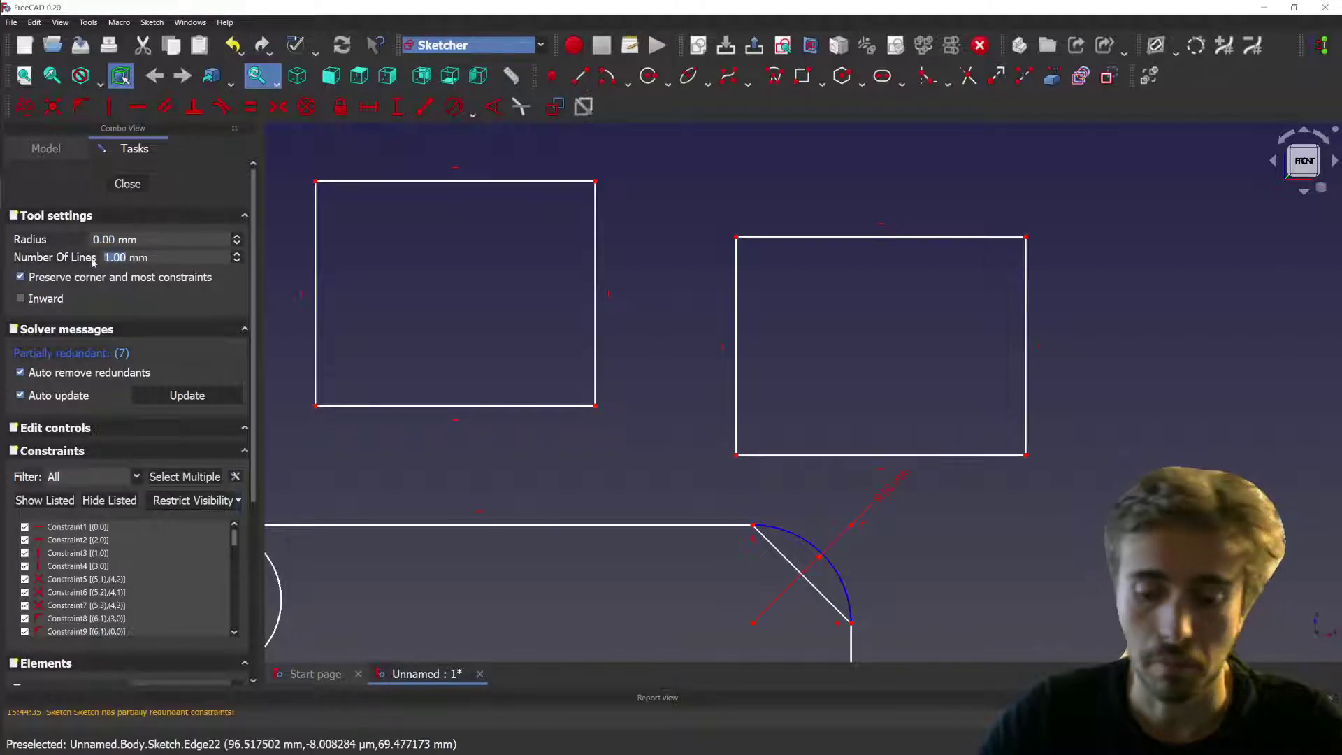
text(5)
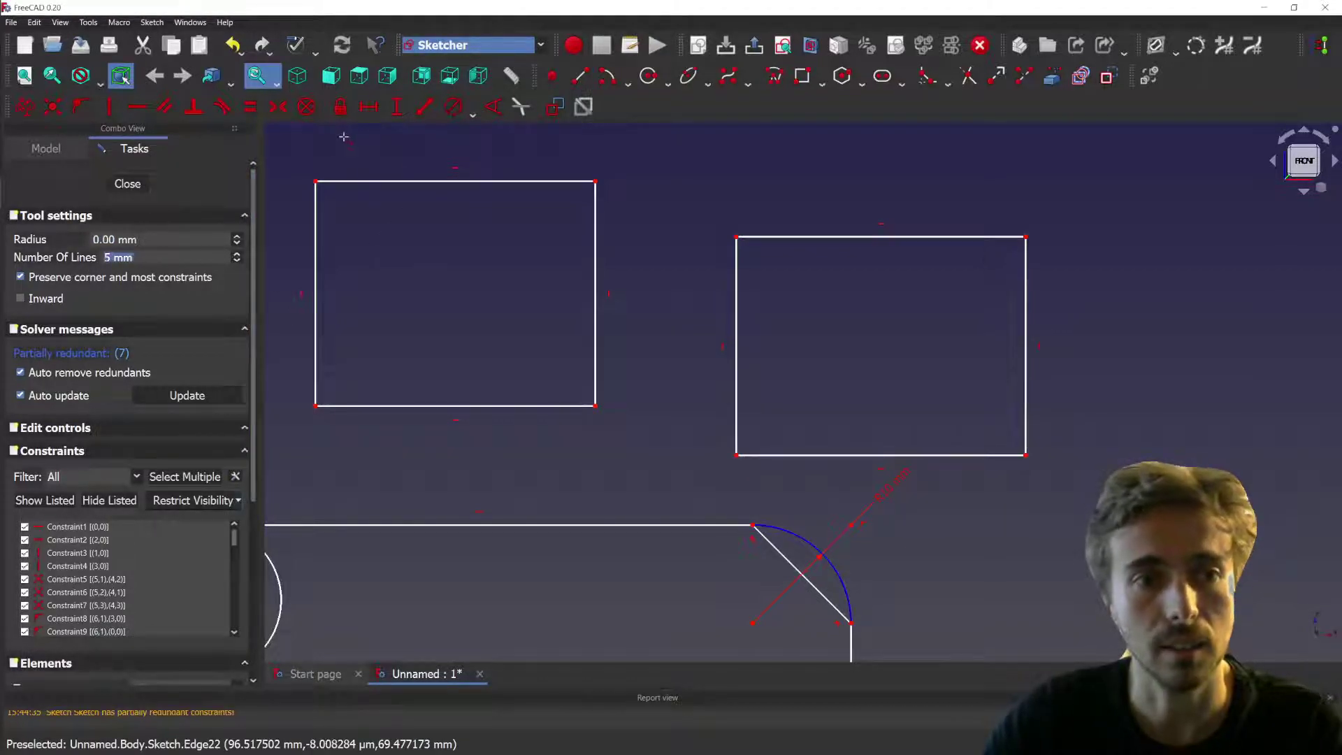
scroll(345, 136, up, 2)
scroll(345, 212, up, 3)
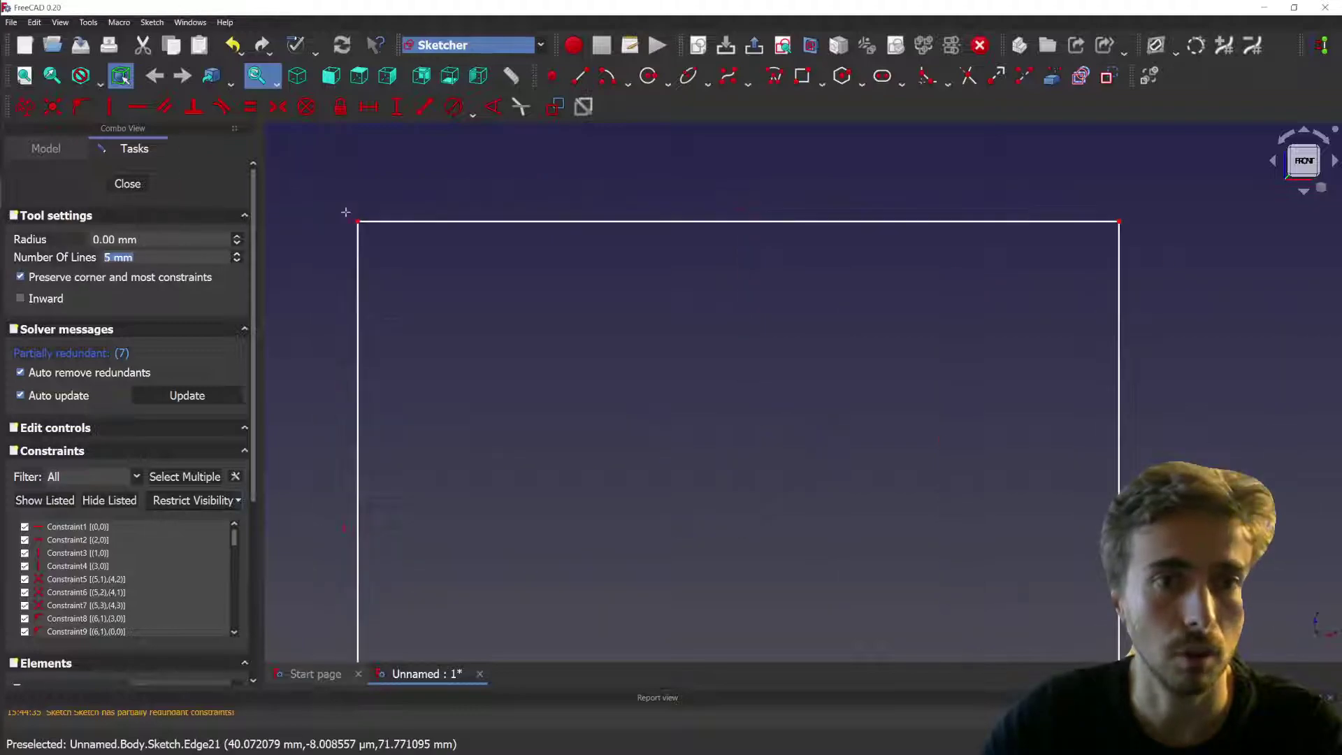
click(358, 284)
click(404, 221)
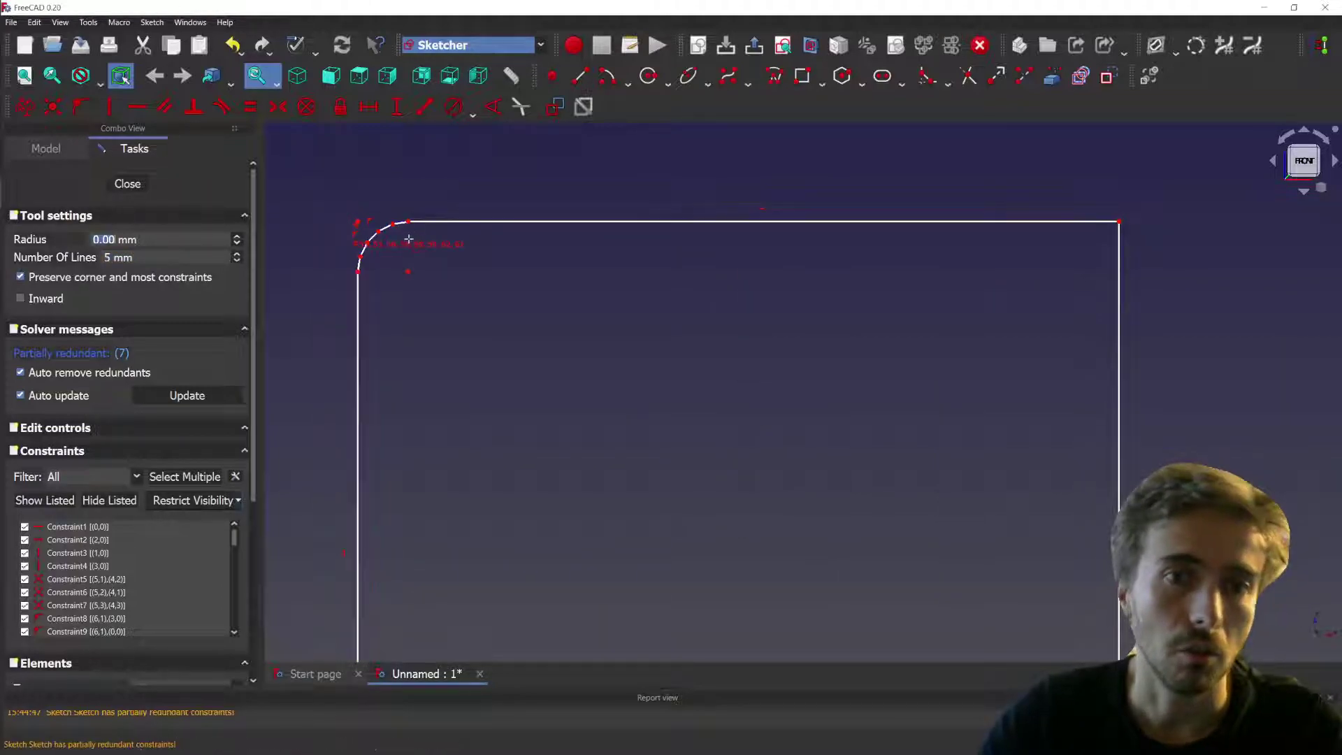
scroll(364, 221, up, 4)
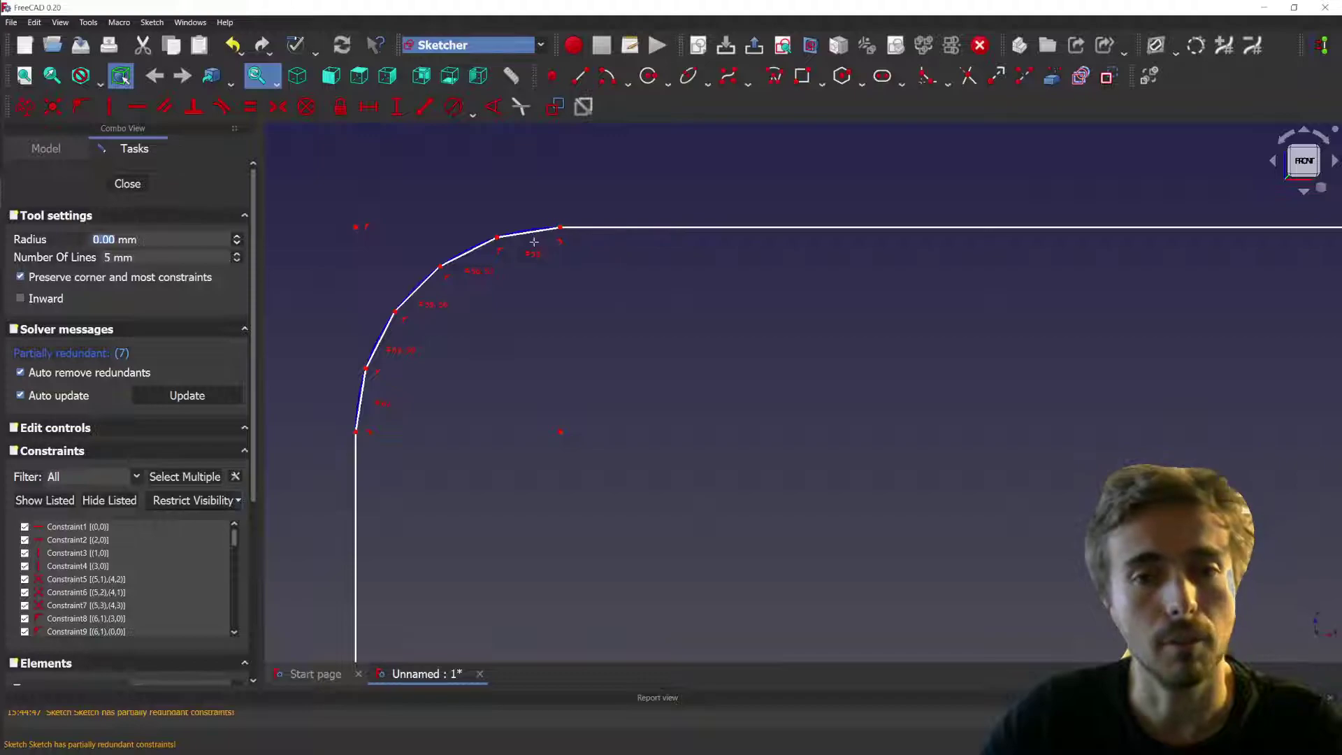
scroll(369, 240, down, 3)
scroll(404, 184, down, 1)
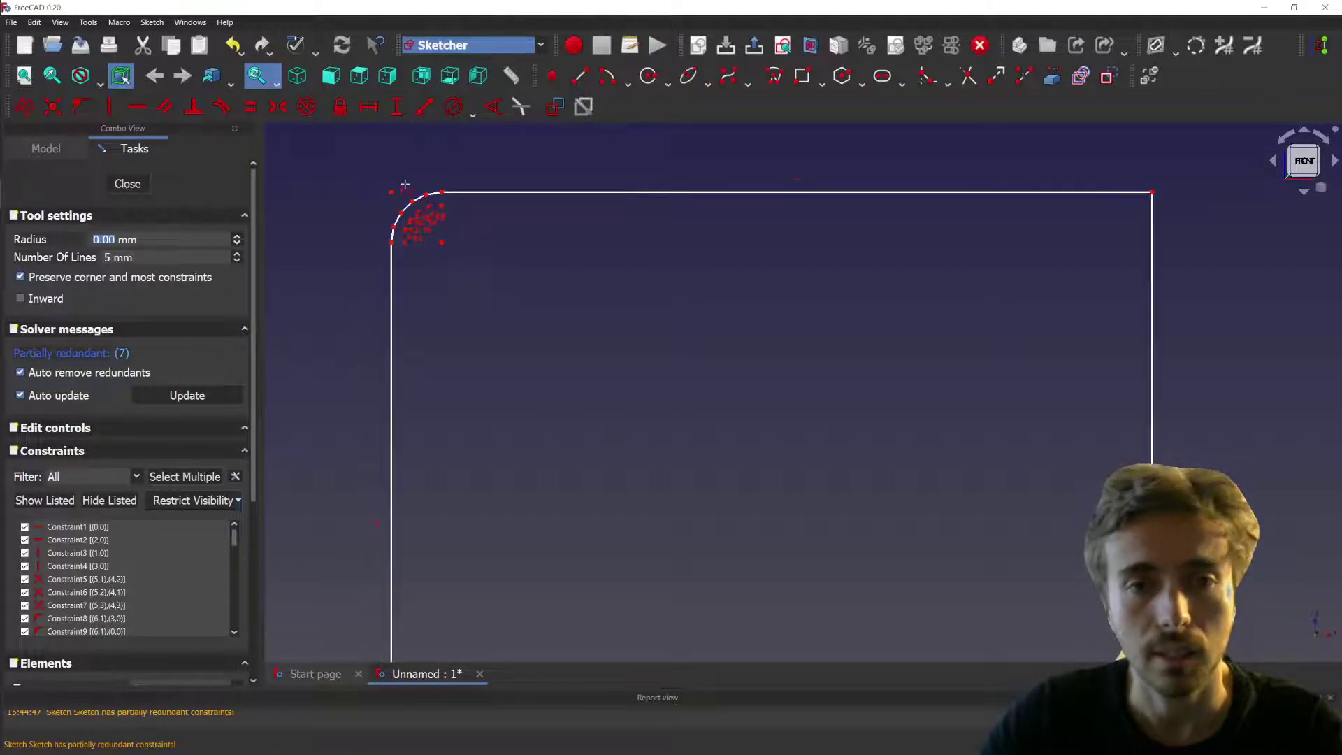
right_click(392, 186)
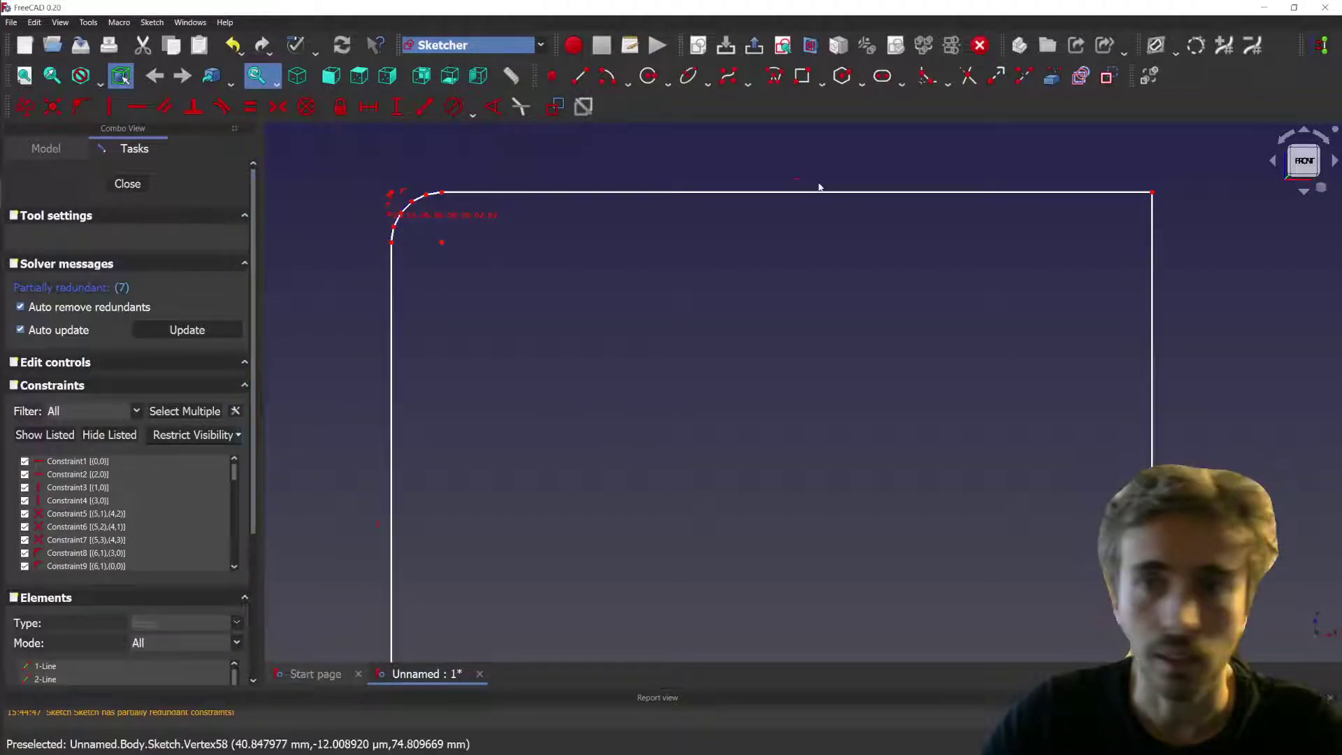
- Try to chamfer the left new rectangle's lower-left corner freehand with three lines and the Inward option enabled
click(927, 76)
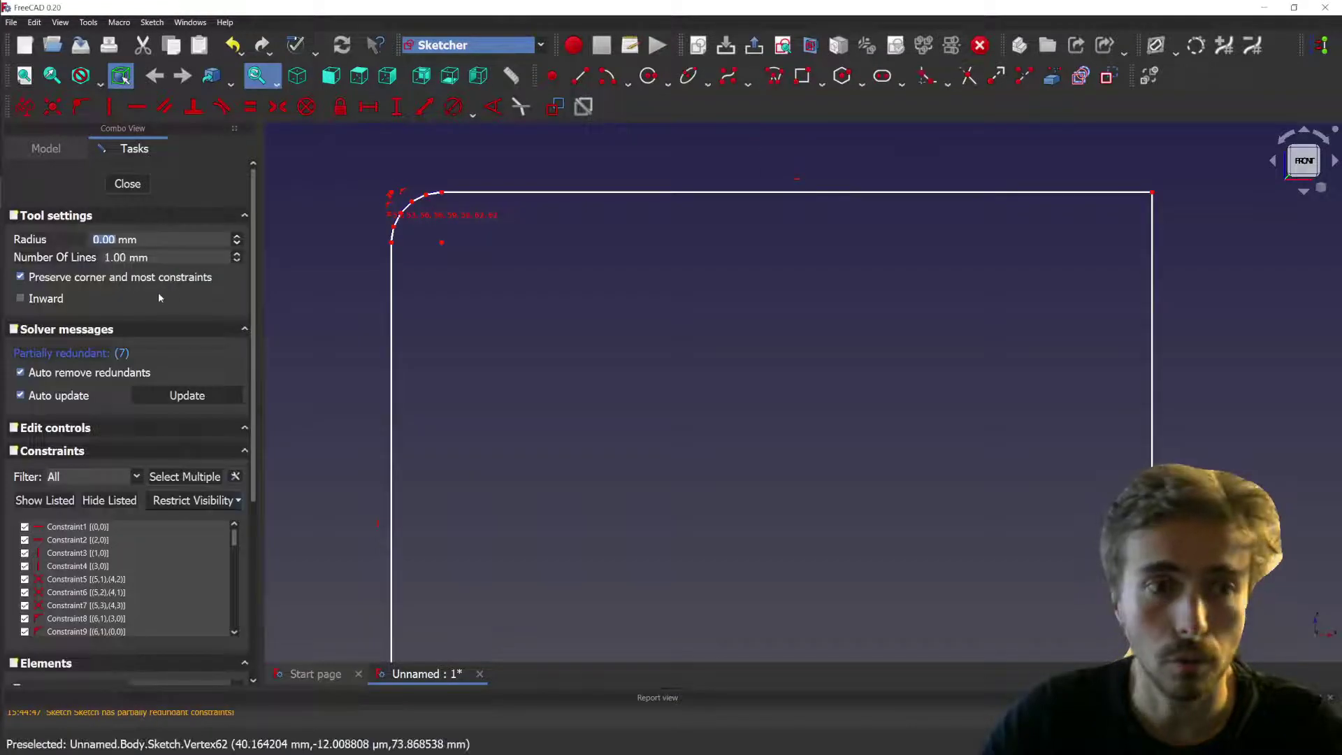
scroll(483, 272, down, 3)
scroll(554, 474, up, 3)
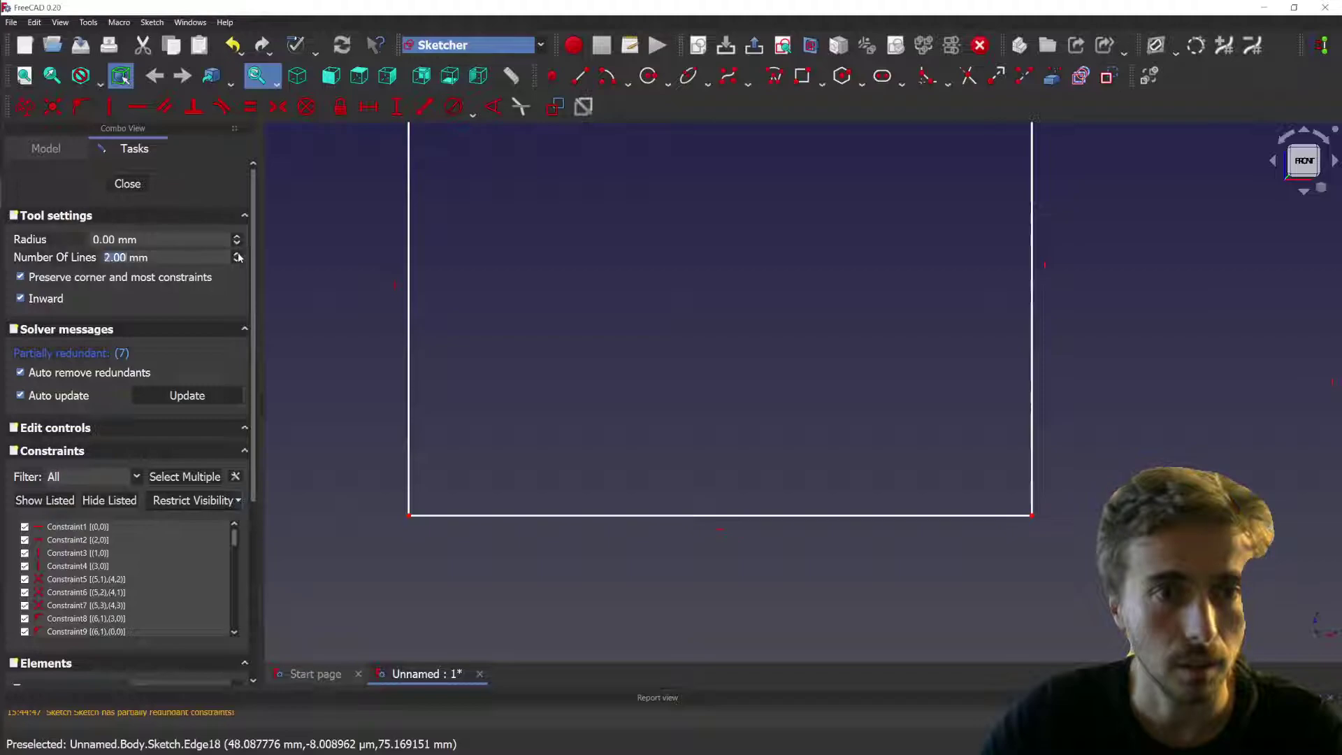
click(410, 425)
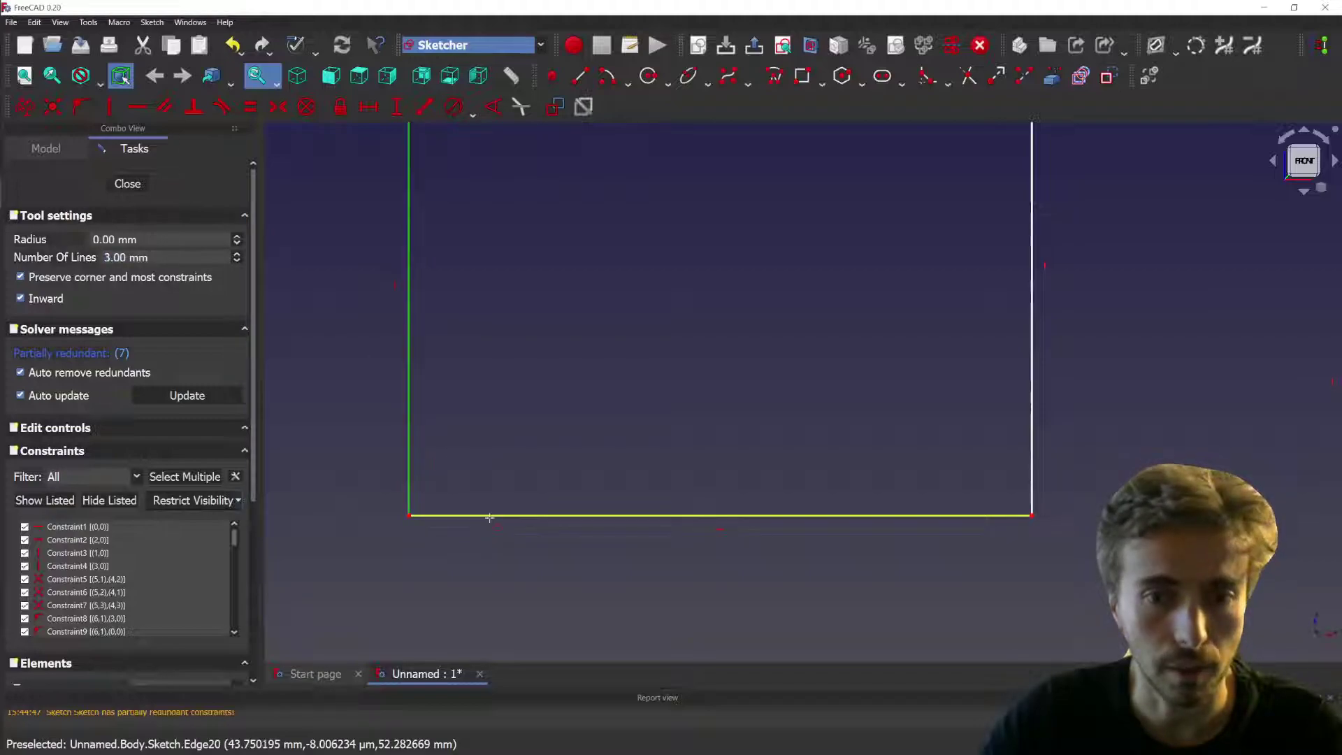
click(503, 525)
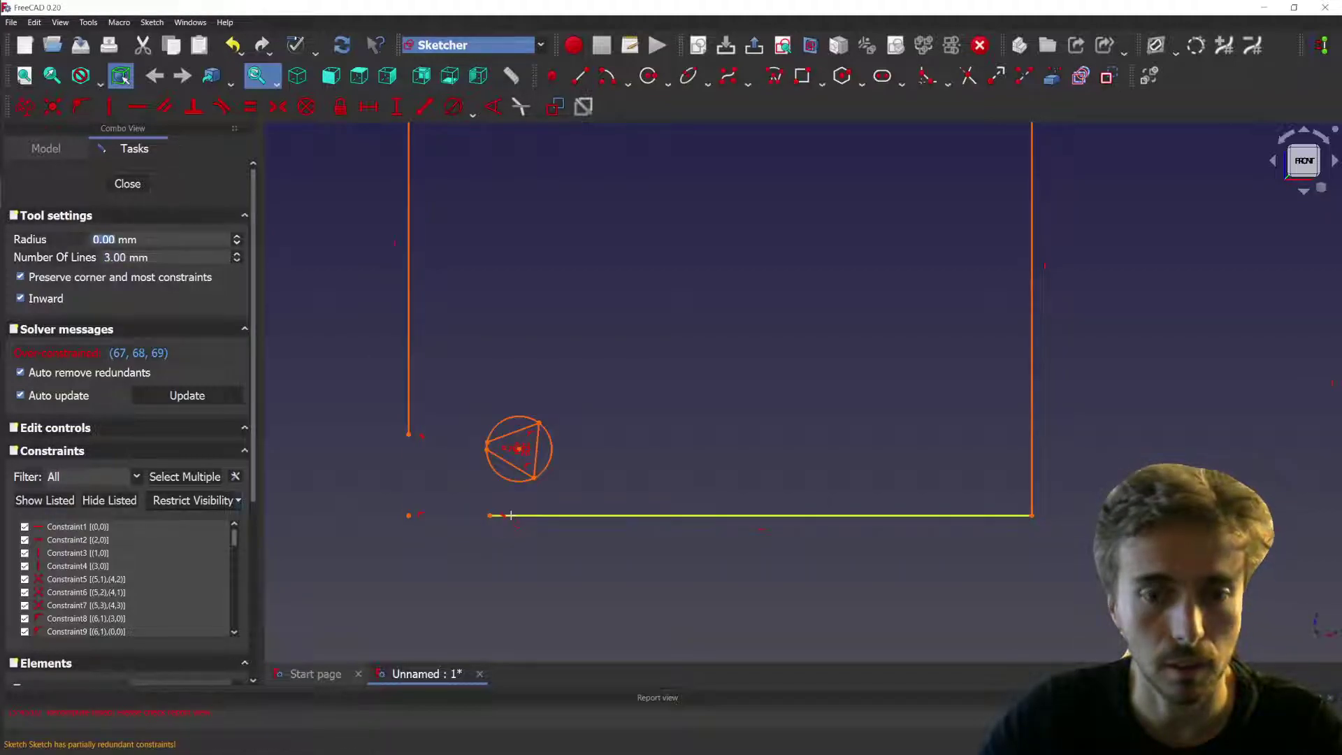
key(Escape)
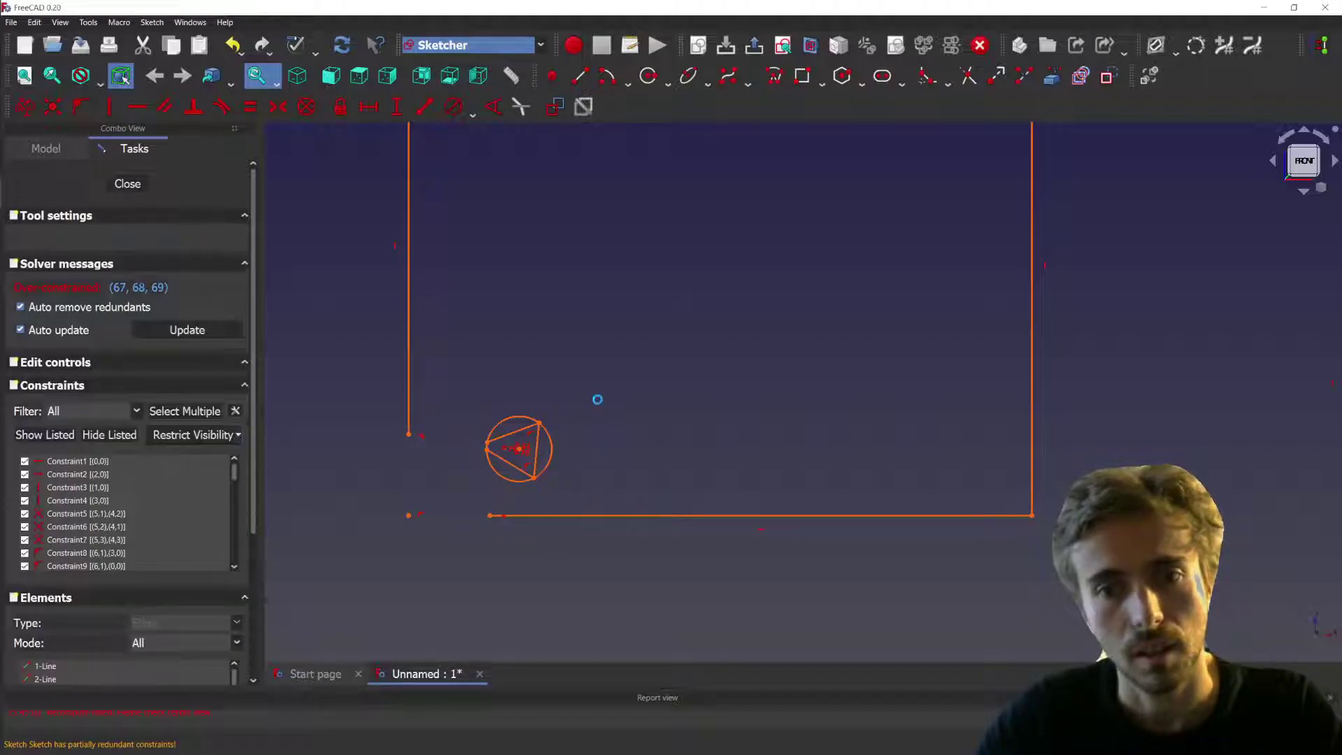
key(ctrl+z)
- Chamfer the left new rectangle's lower-right corner freehand with three lines and the Inward option enabled
click(927, 76)
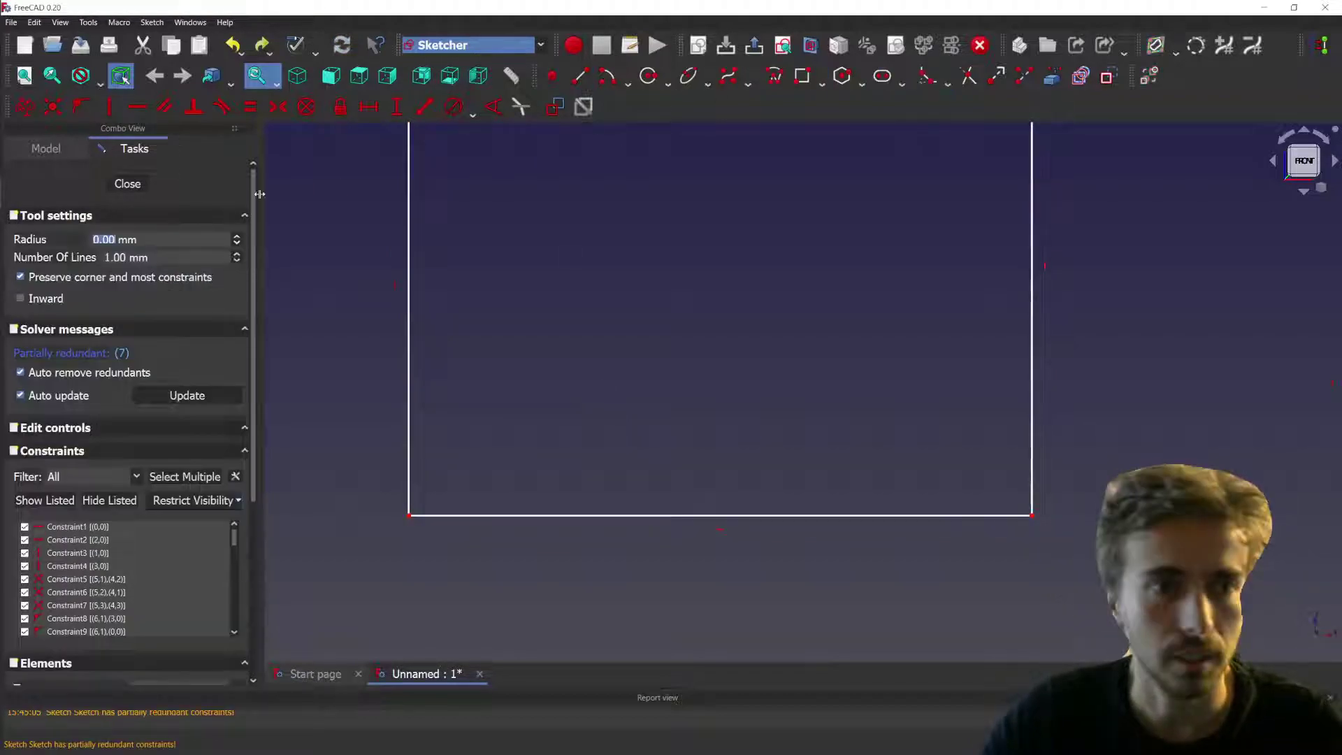
click(237, 255)
click(236, 254)
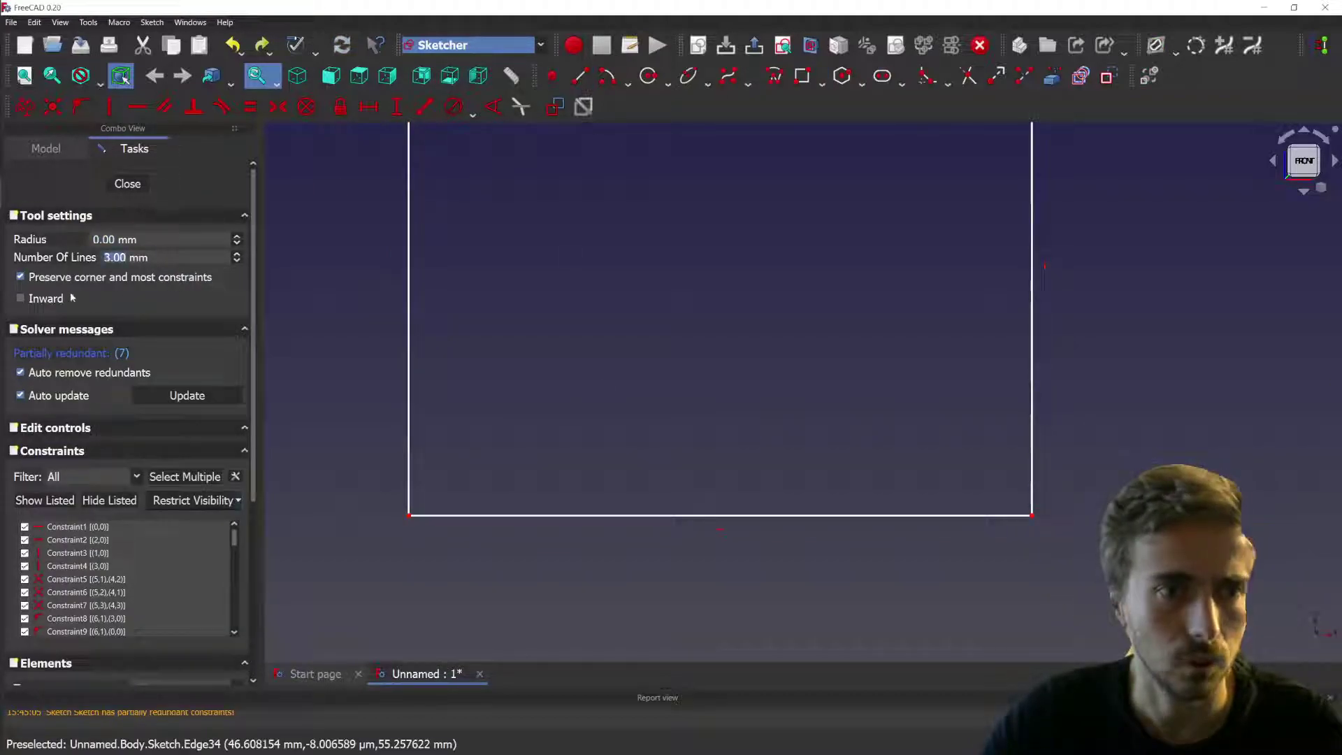
click(21, 299)
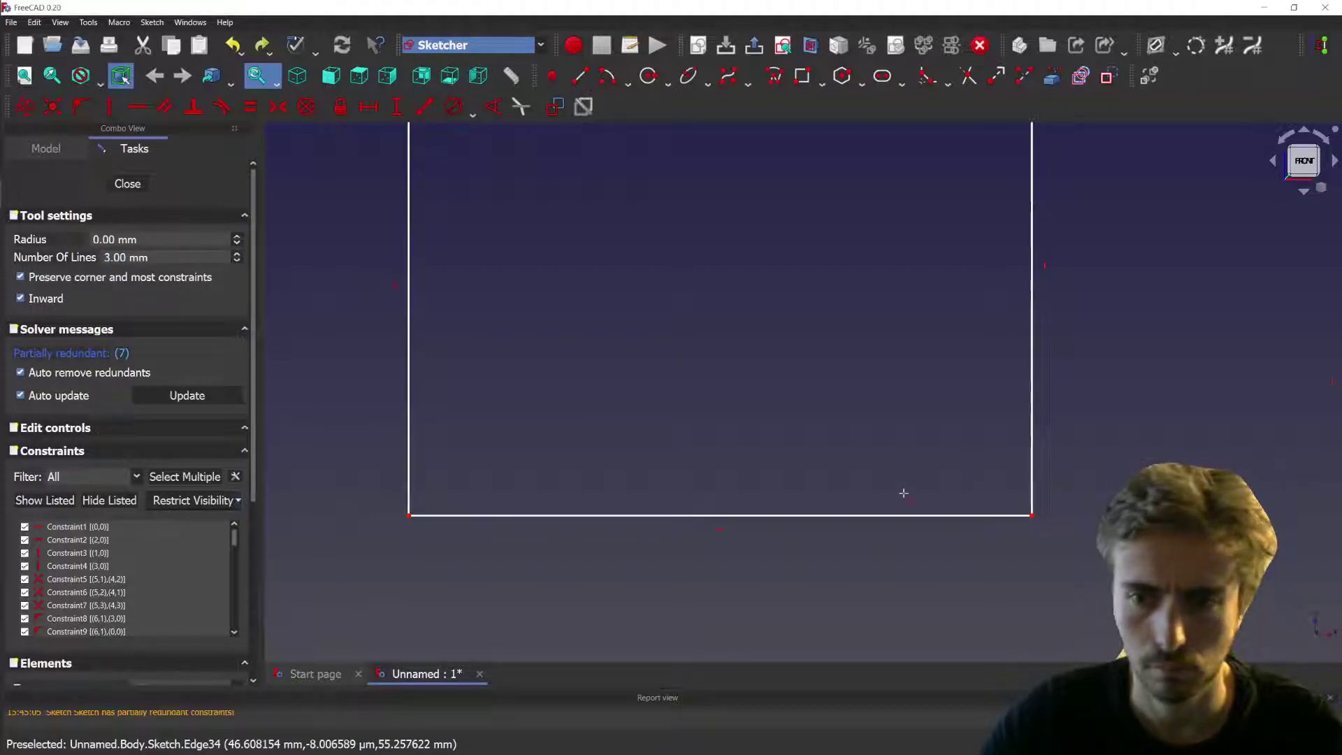
click(919, 515)
click(1030, 392)
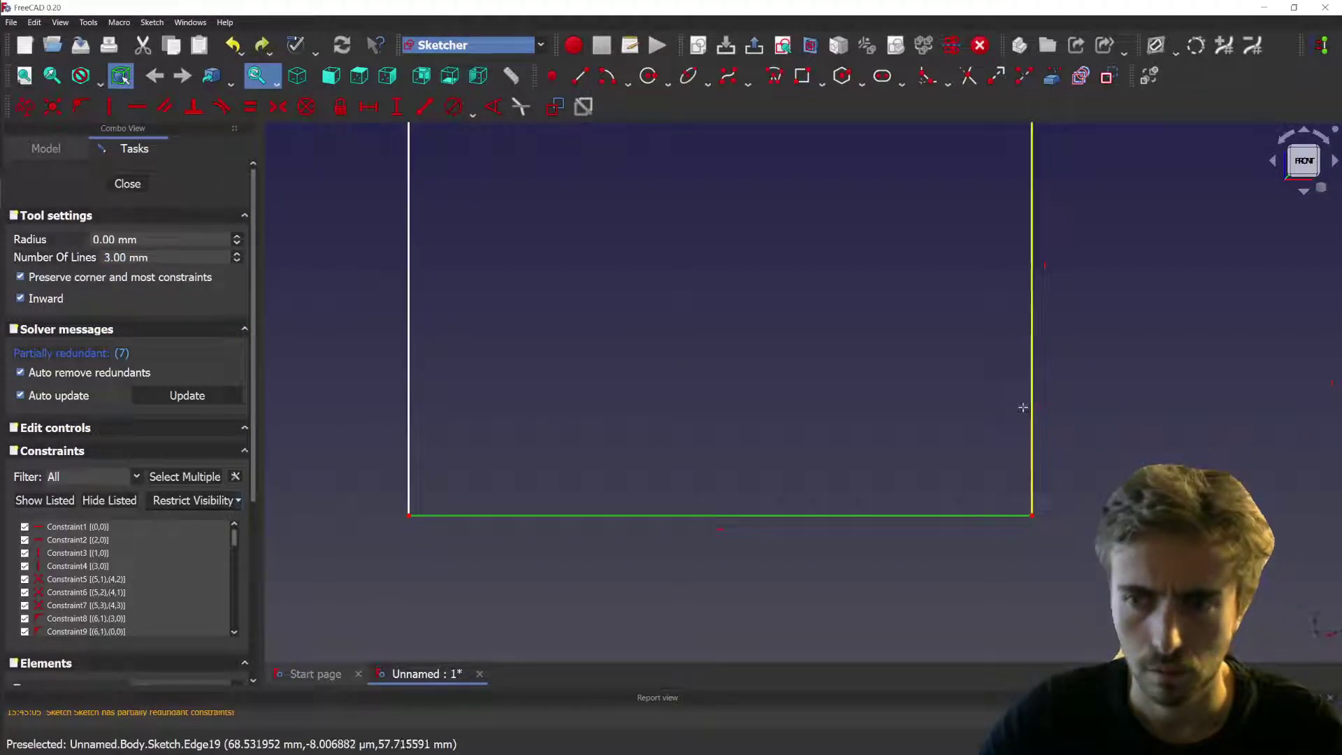
scroll(1001, 388, up, 5)
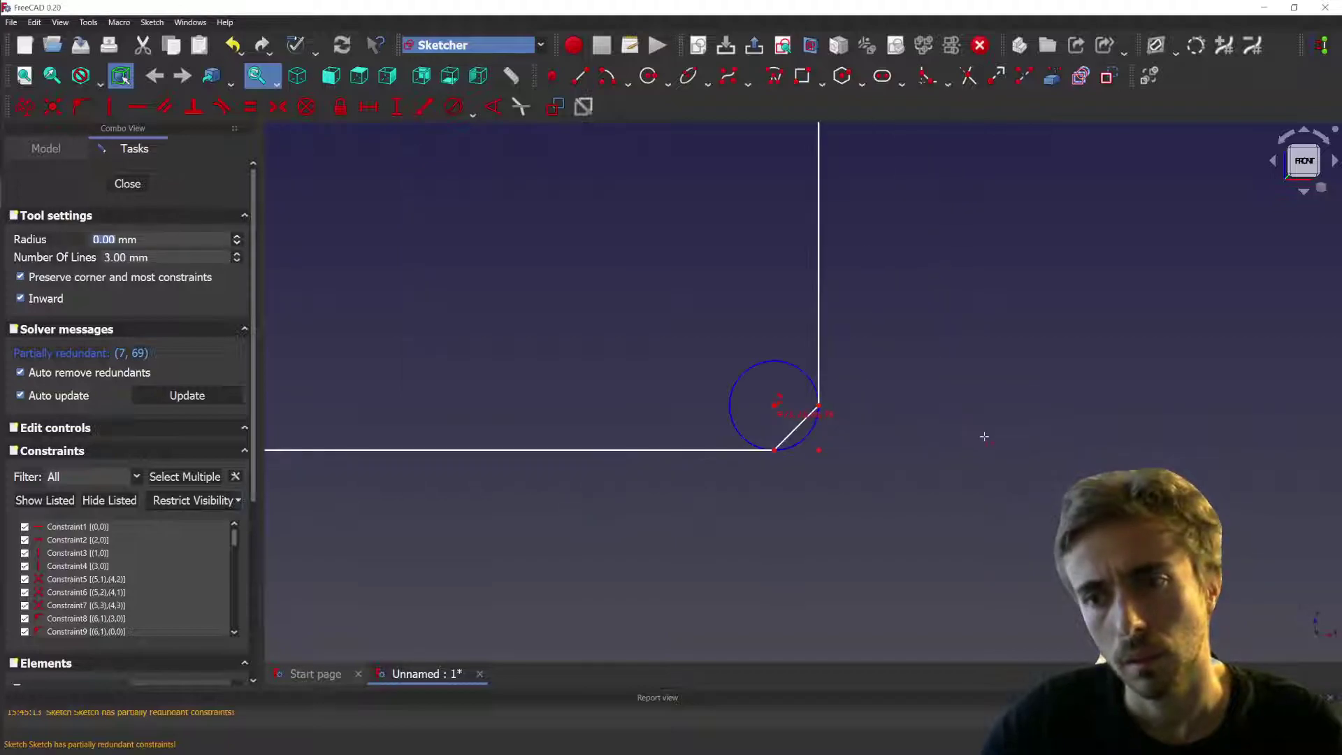
scroll(807, 467, up, 5)
scroll(761, 443, down, 10)
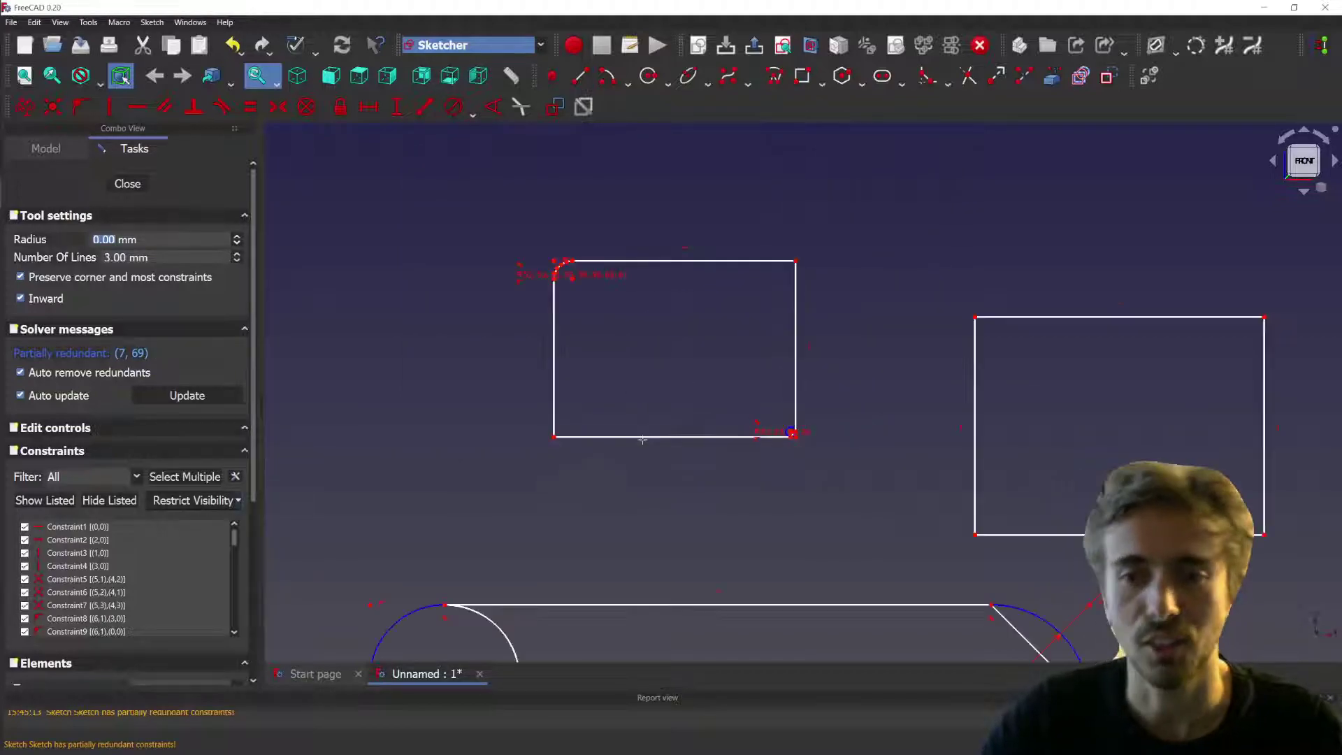
- Delete the left new rectangle together with its chamfered corners
key(Escape)
mouse_move(458, 222)
mouse_down()
mouse_move(998, 489)
mouse_move(883, 476)
mouse_up()
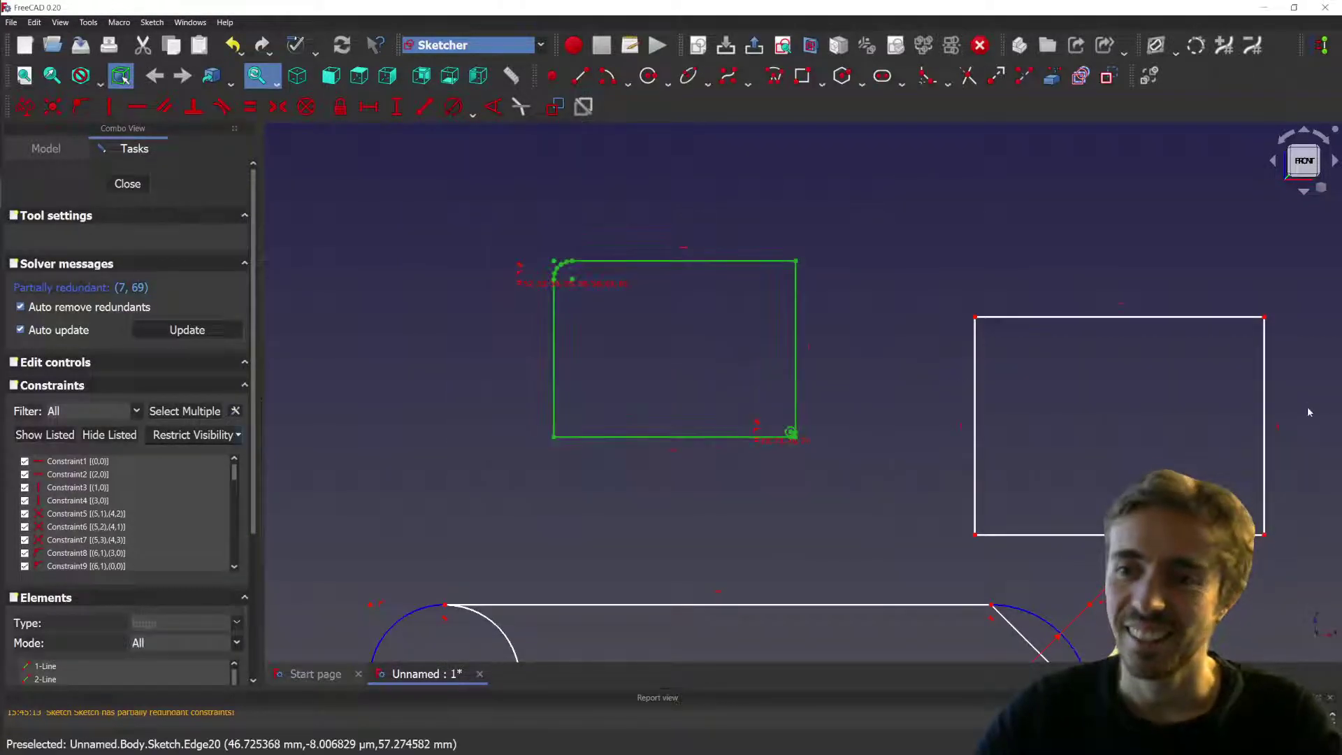
key(Delete)
- Chamfer the upper-left corner of the remaining new rectangle freehand with three lines and the Inward option enabled
scroll(953, 454, up, 3)
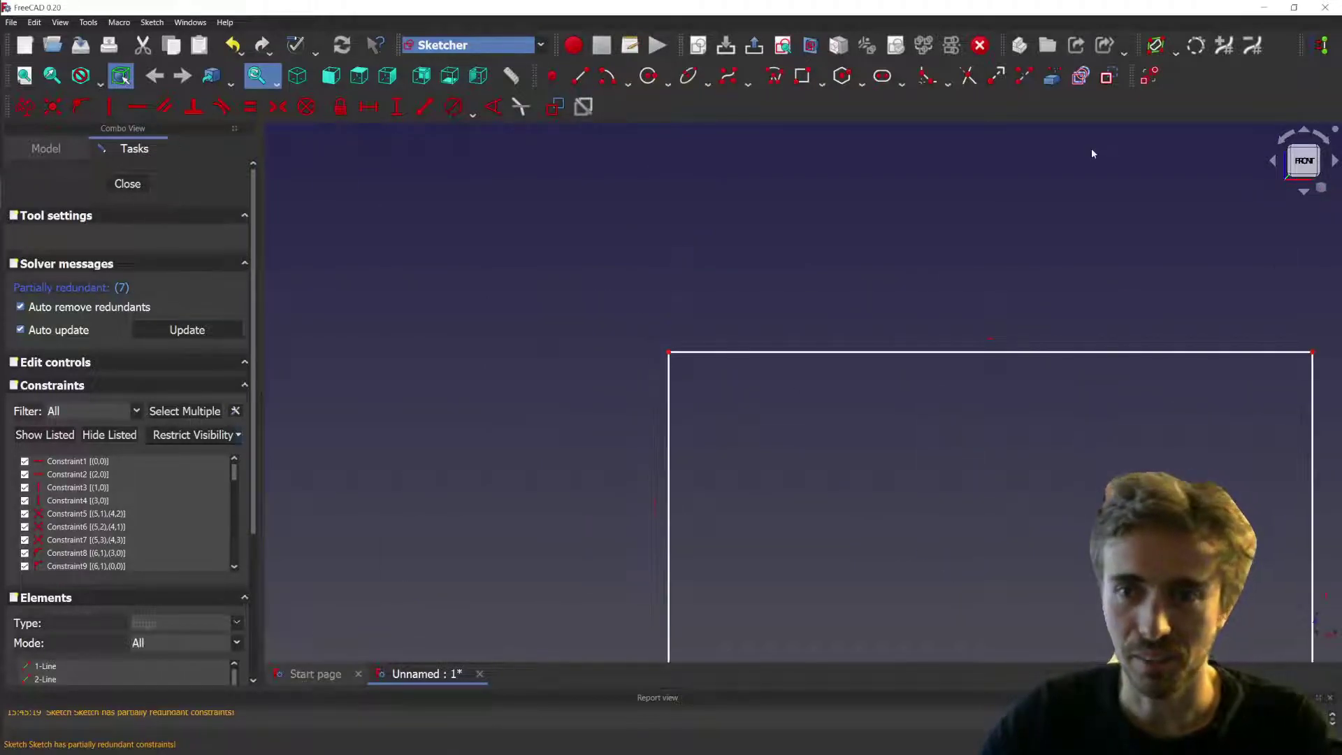
click(927, 76)
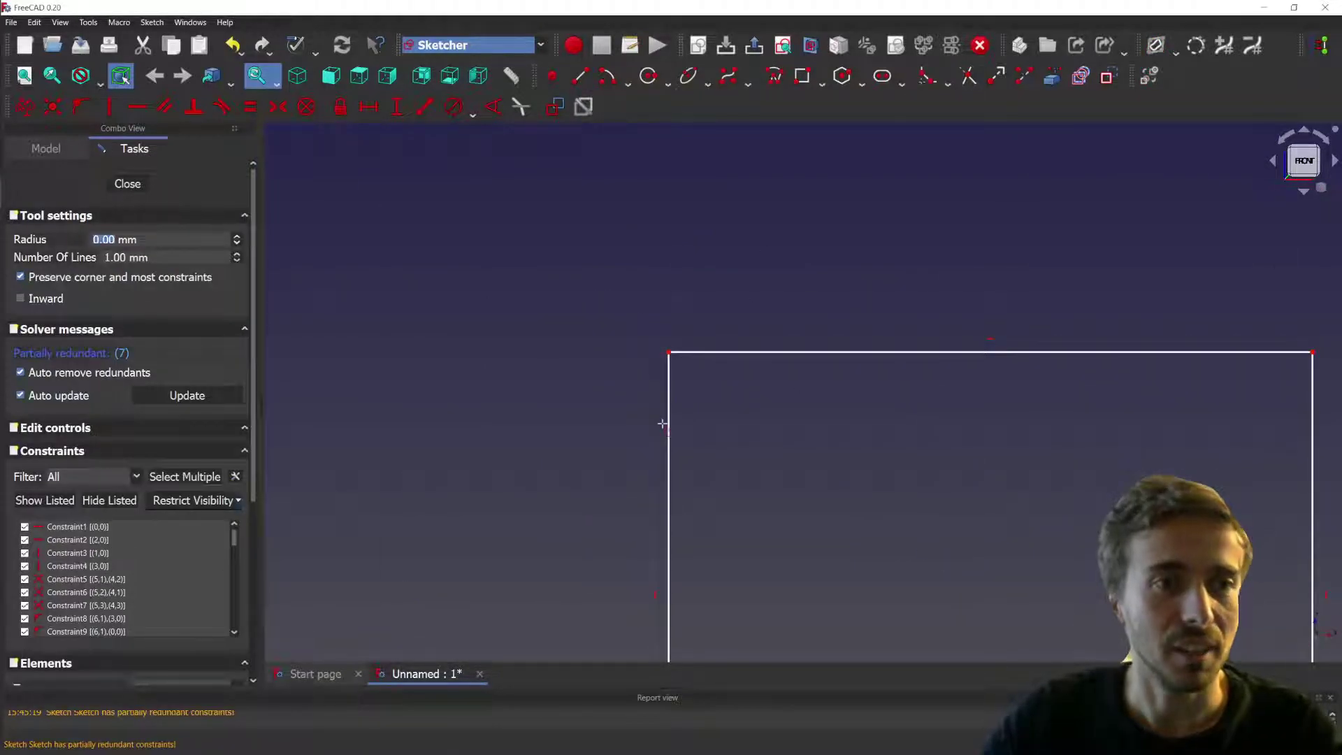
click(236, 255)
click(235, 255)
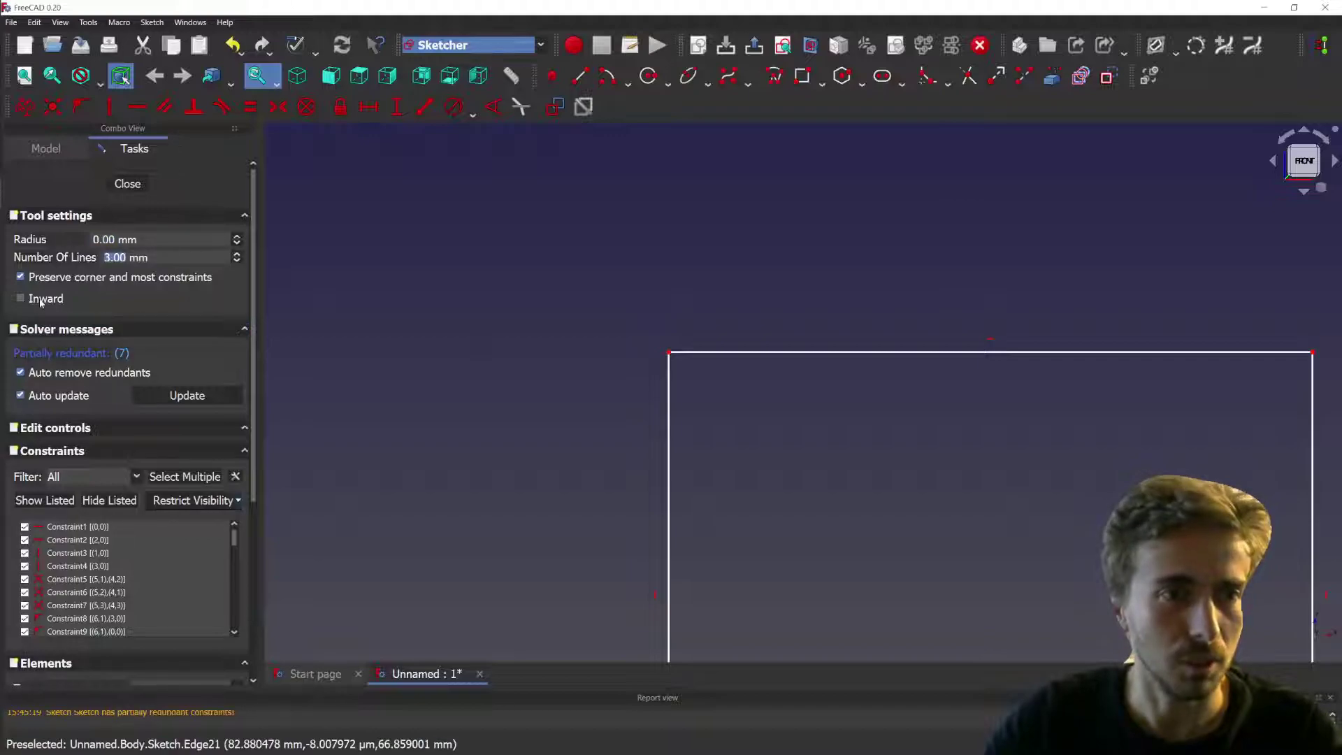
click(668, 428)
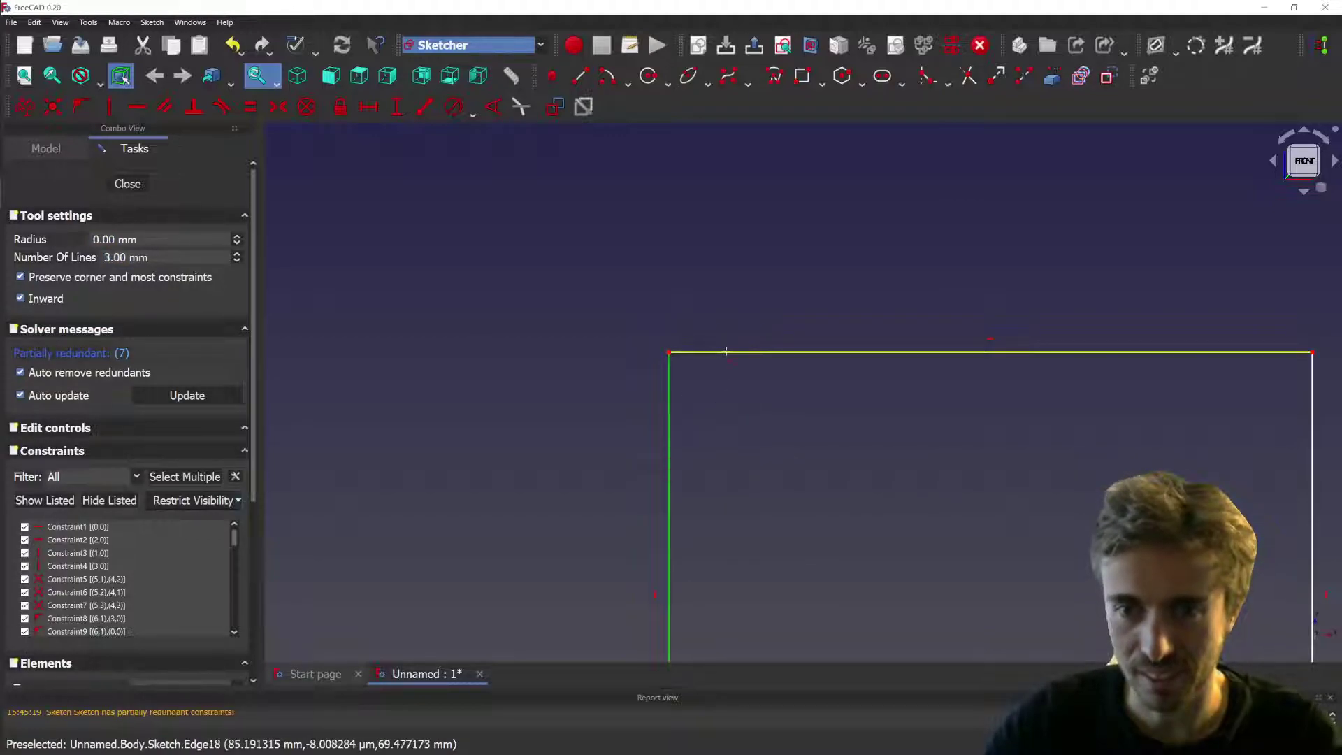
click(729, 349)
scroll(680, 473, up, 3)
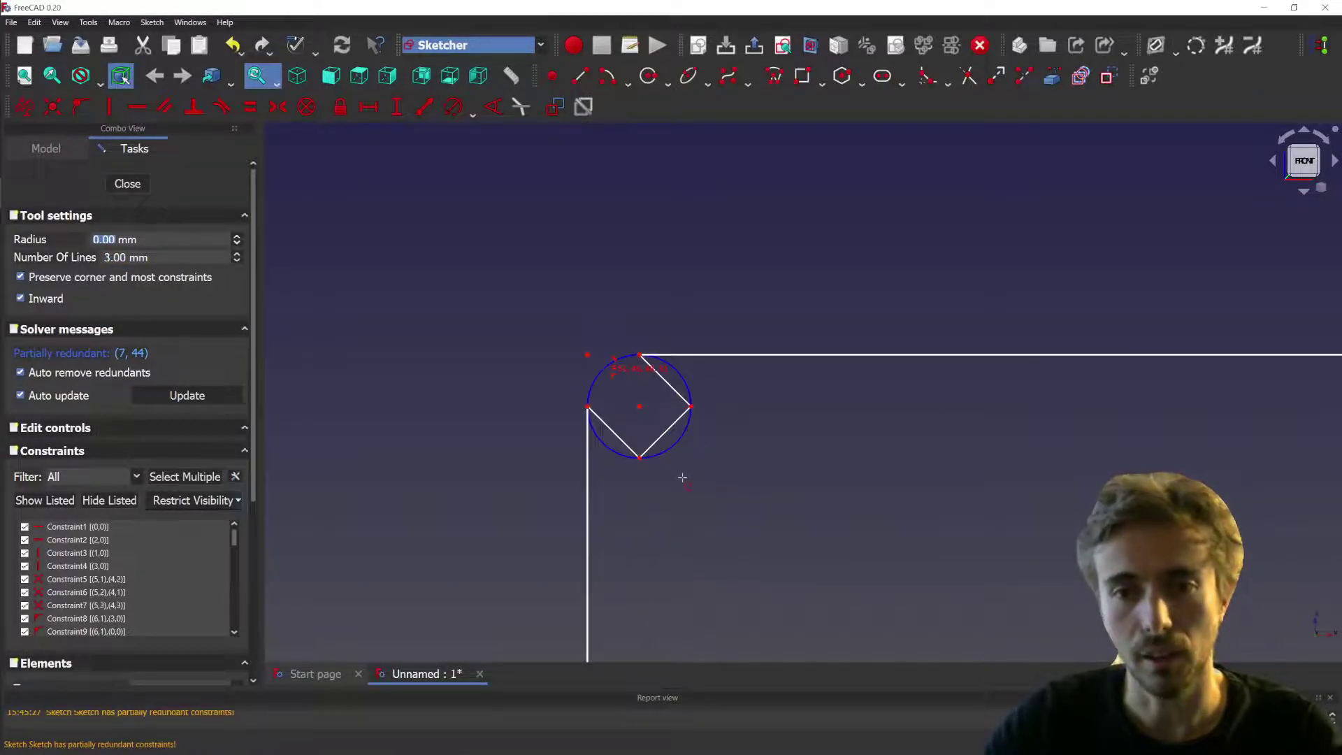
scroll(624, 399, up, 2)
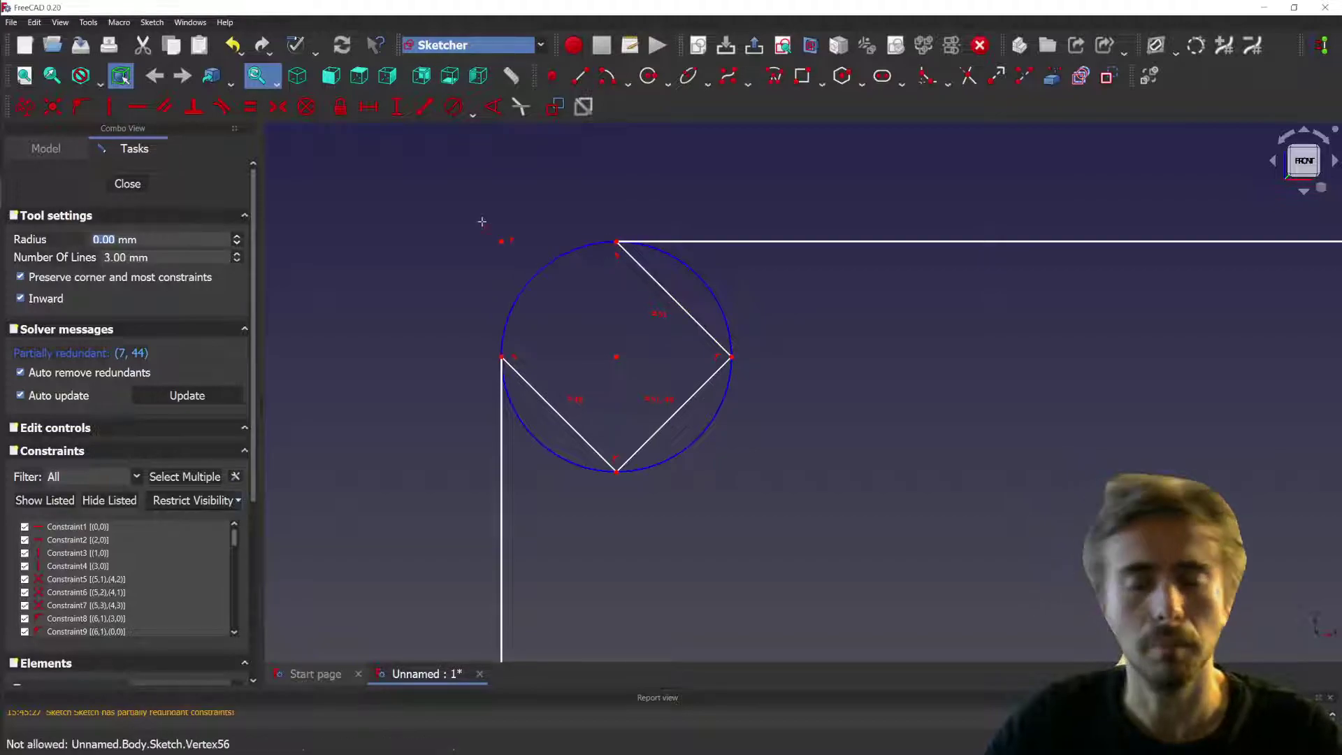
scroll(462, 239, down, 3)
scroll(462, 238, down, 2)
scroll(445, 234, down, 3)
scroll(867, 209, up, 3)
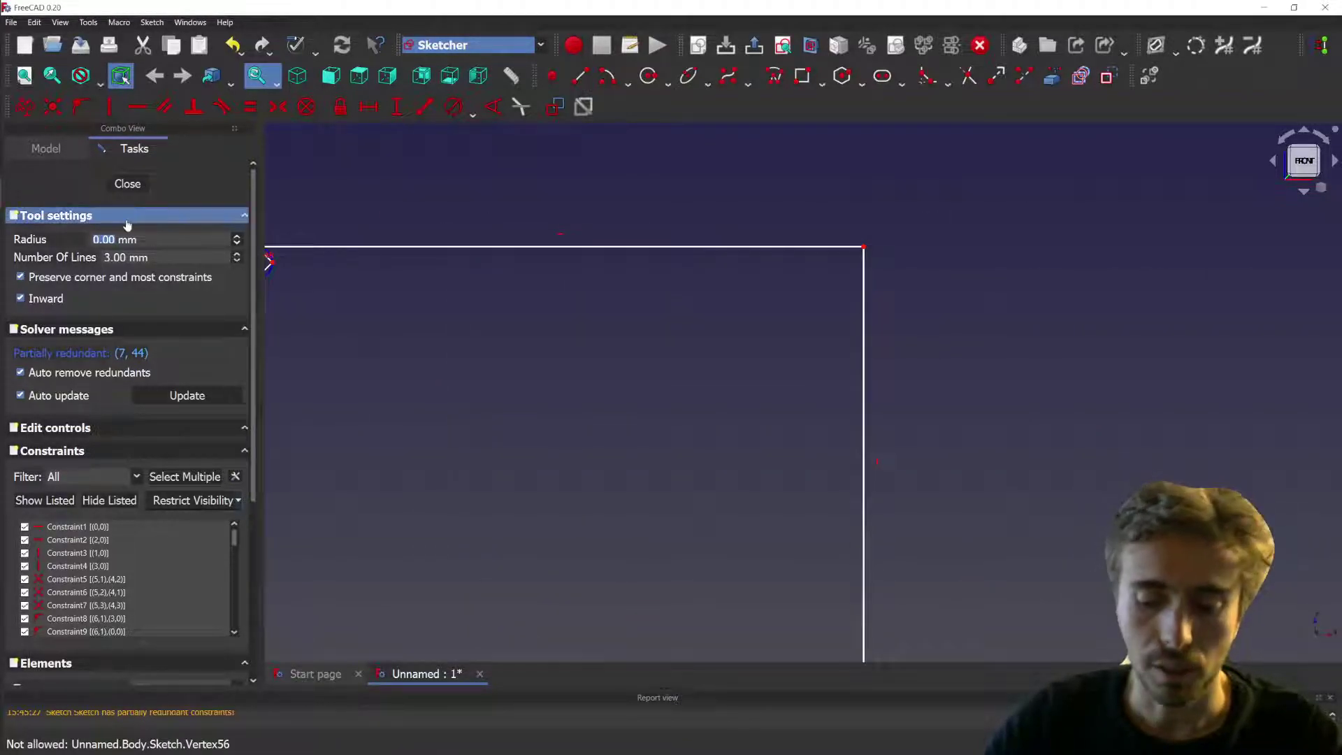
- Chamfer the rectangle's upper-right corner with a 10 mm radius and 5 lines, preserving the corner and using the Inward option
text(10)
key(Tab)
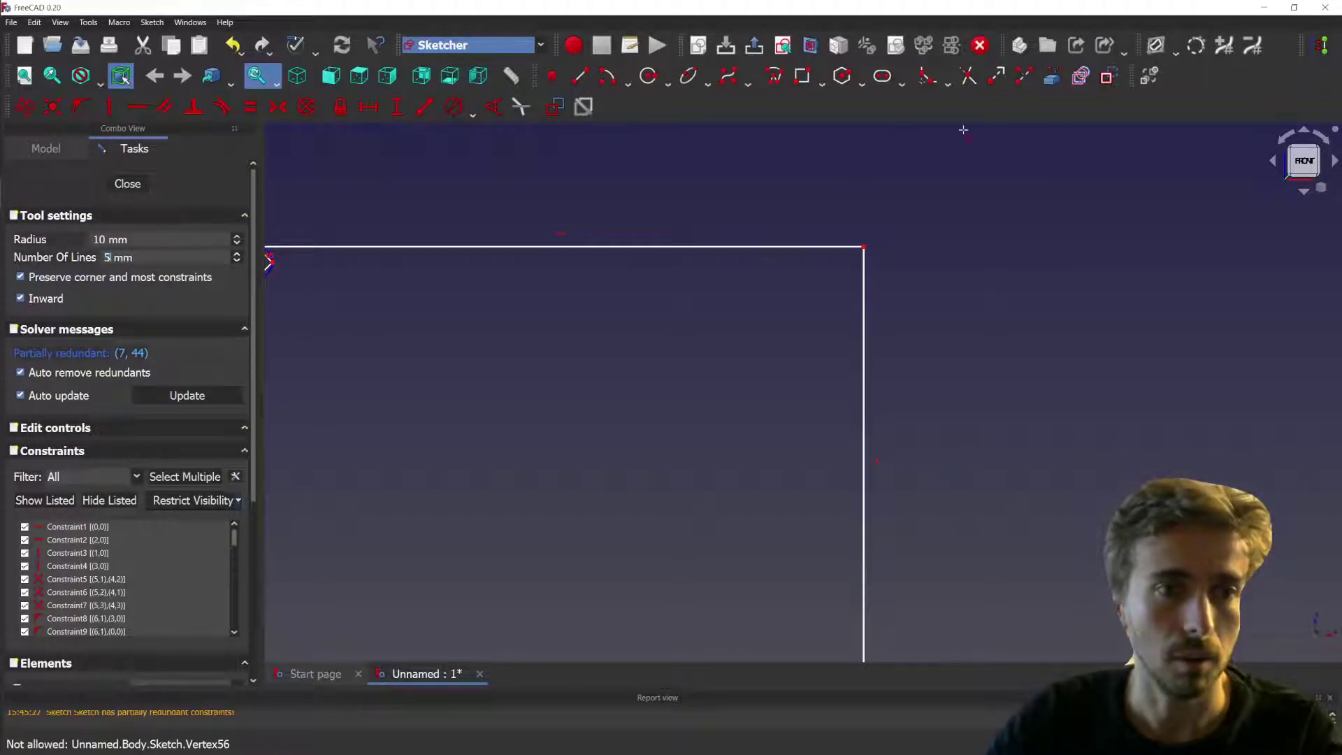
click(799, 247)
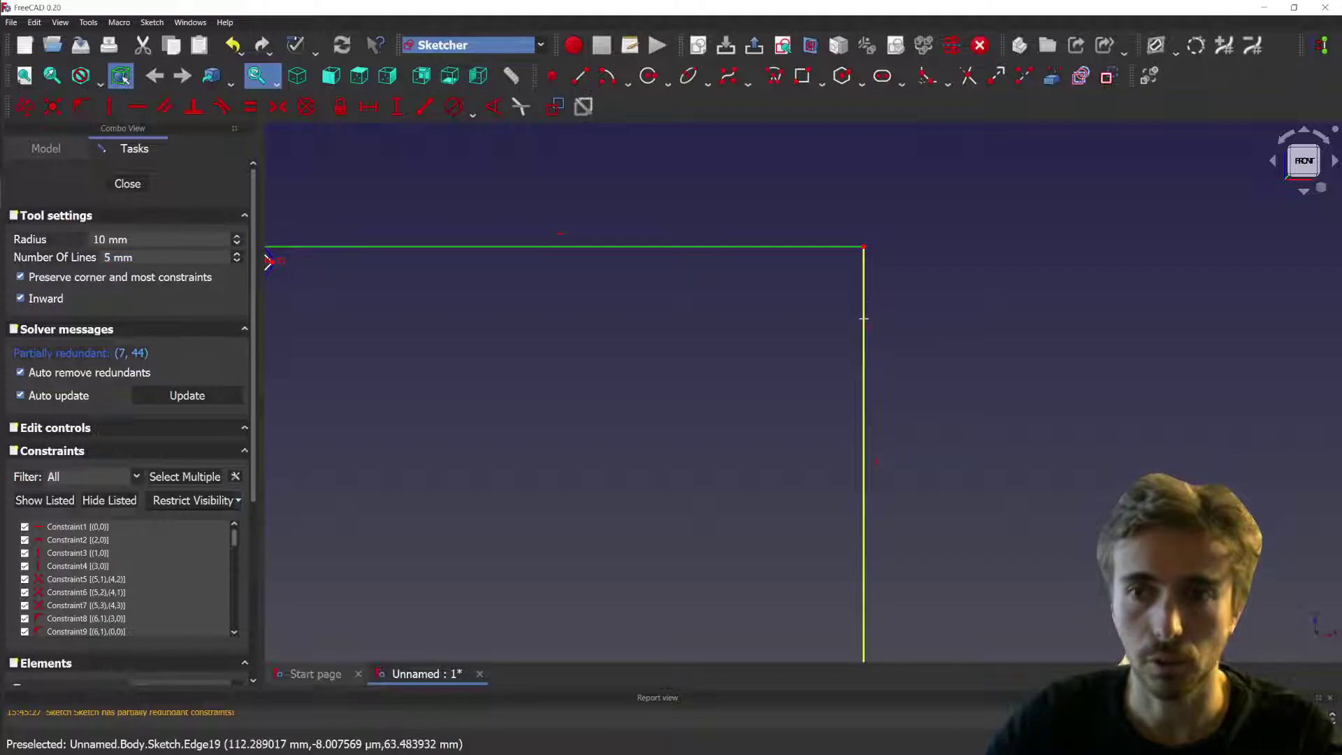
click(829, 307)
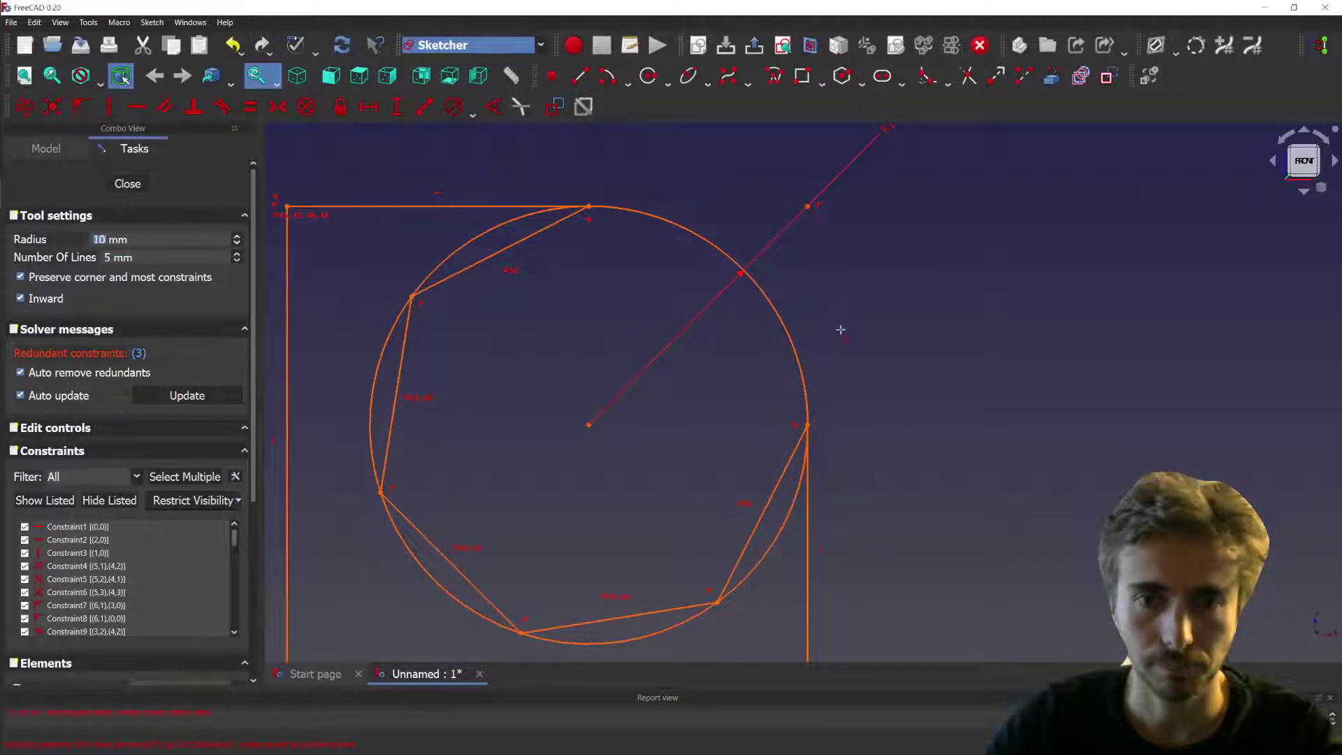
scroll(840, 329, down, 1)
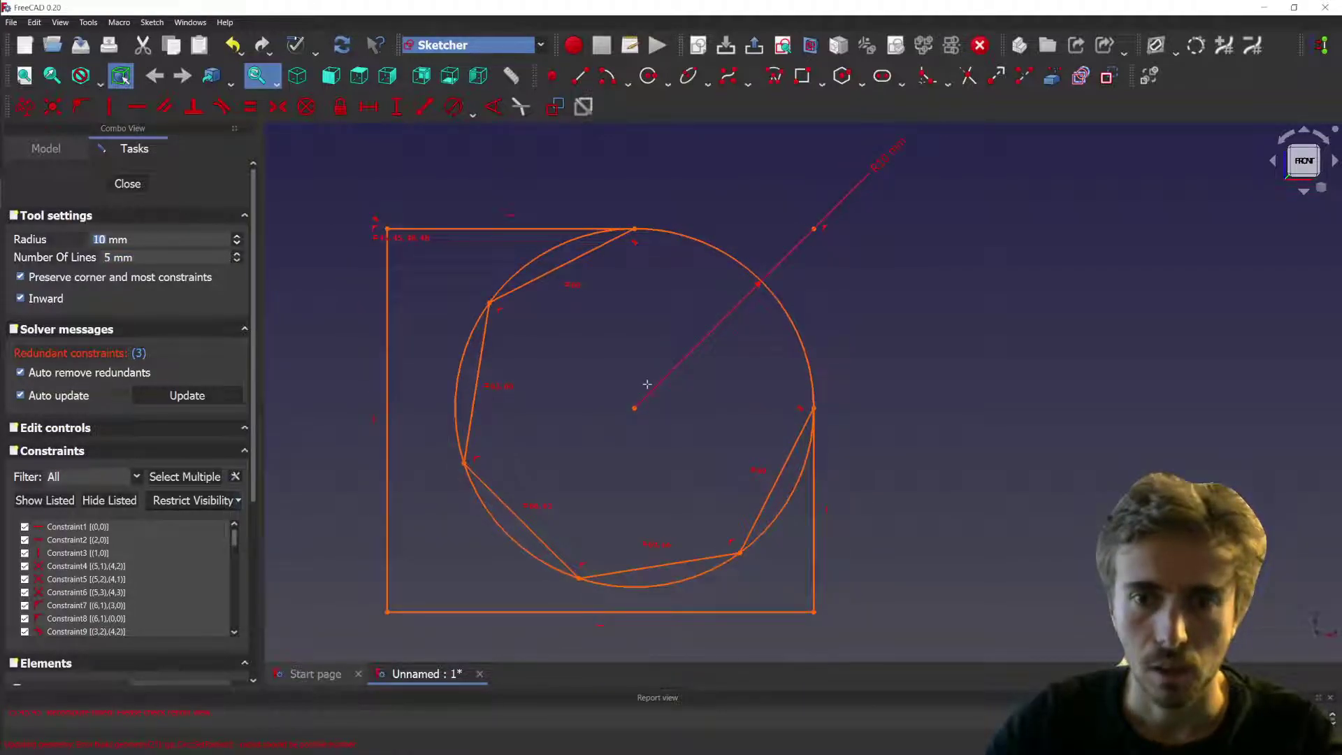
- Delete the chamfer circle's 10 mm radius constraint and the redundant constraints reported by the solver
click(887, 162)
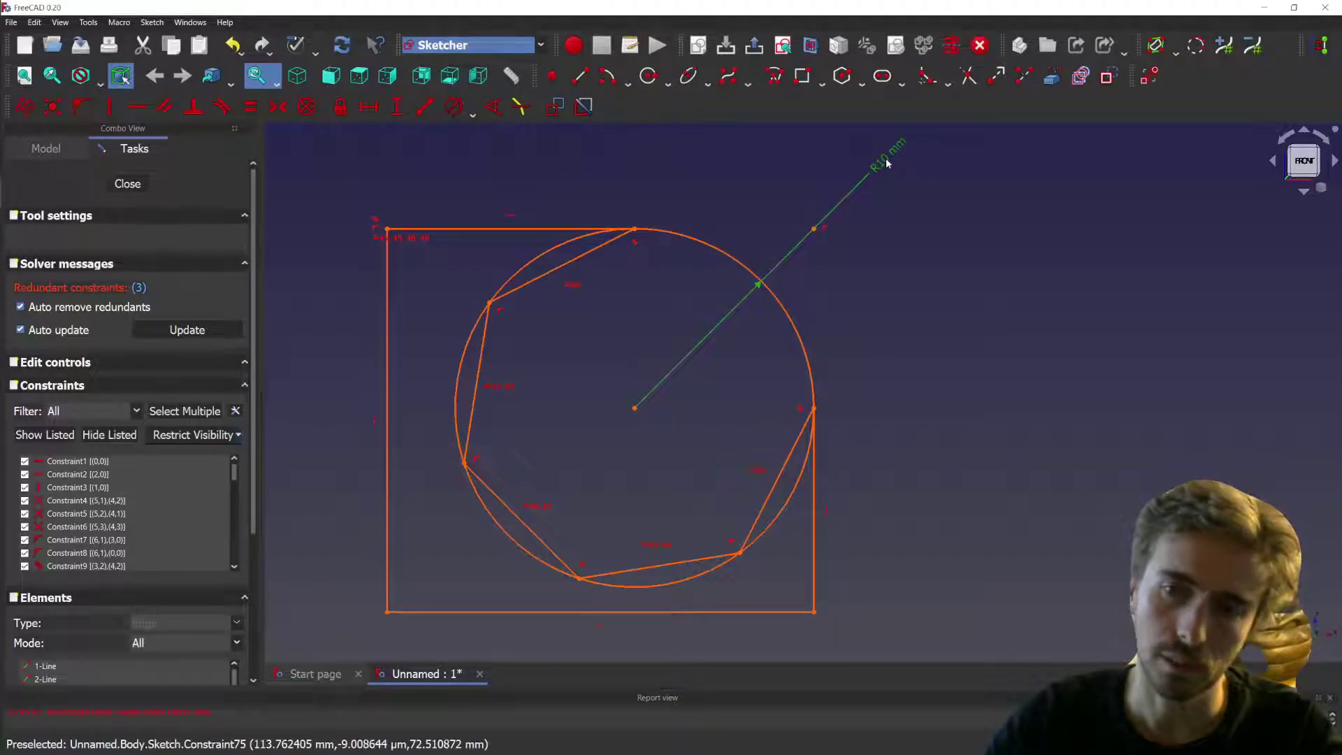
key(Delete)
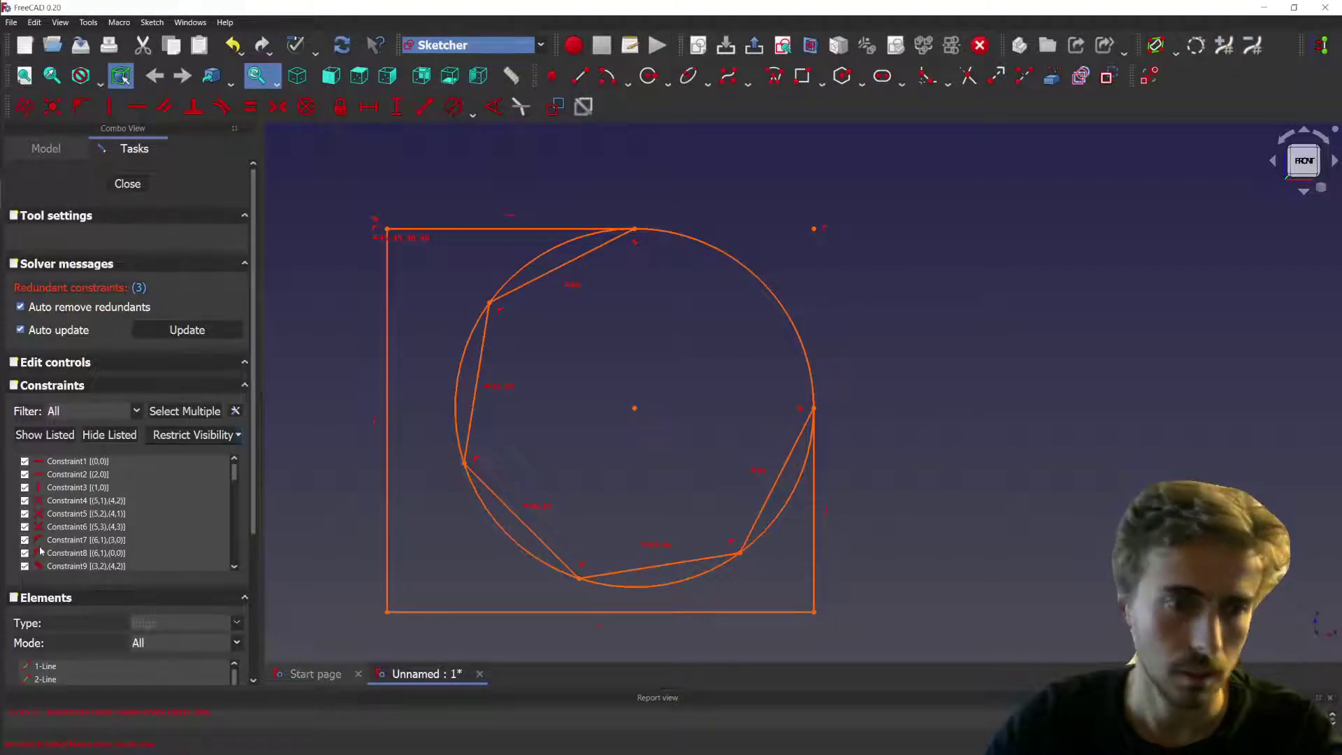
click(140, 289)
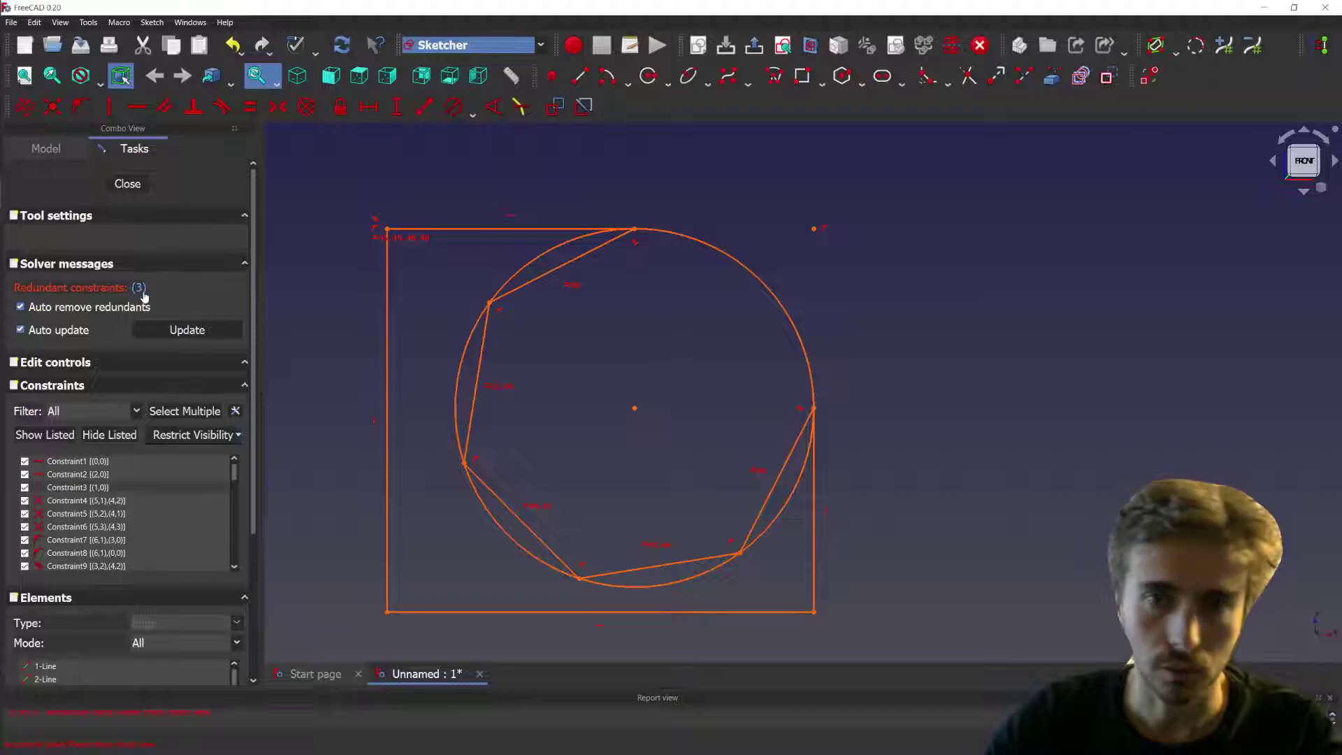
key(Delete)
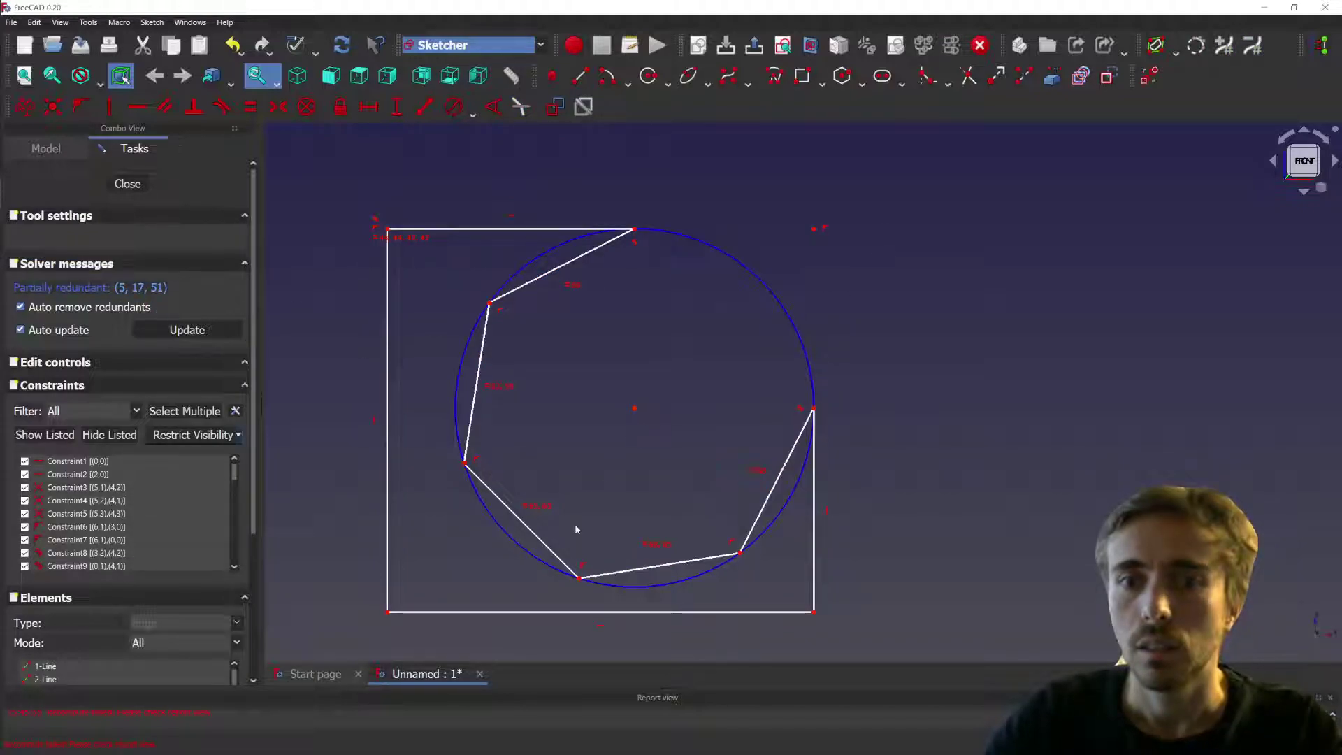
- Delete the remaining rectangle with its chamfer lines and construction circle to clear the sketch
click(635, 410)
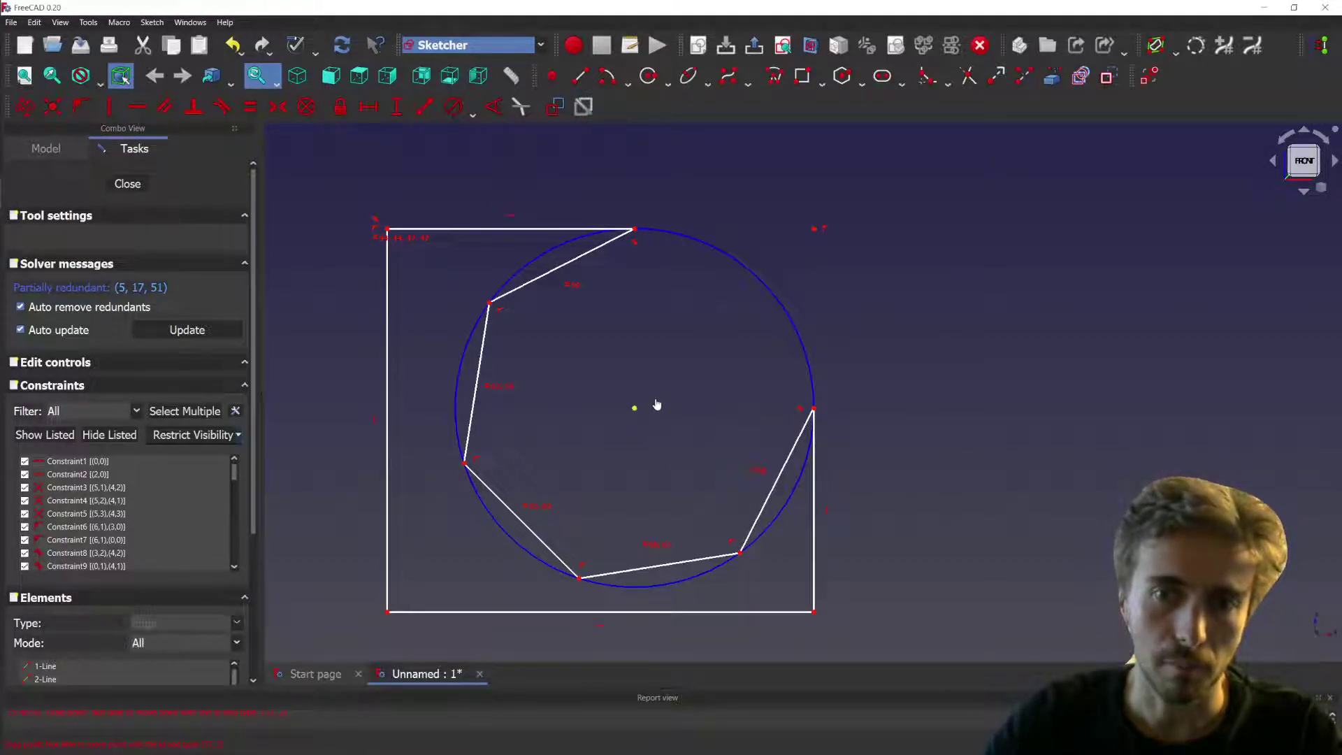
click(865, 400)
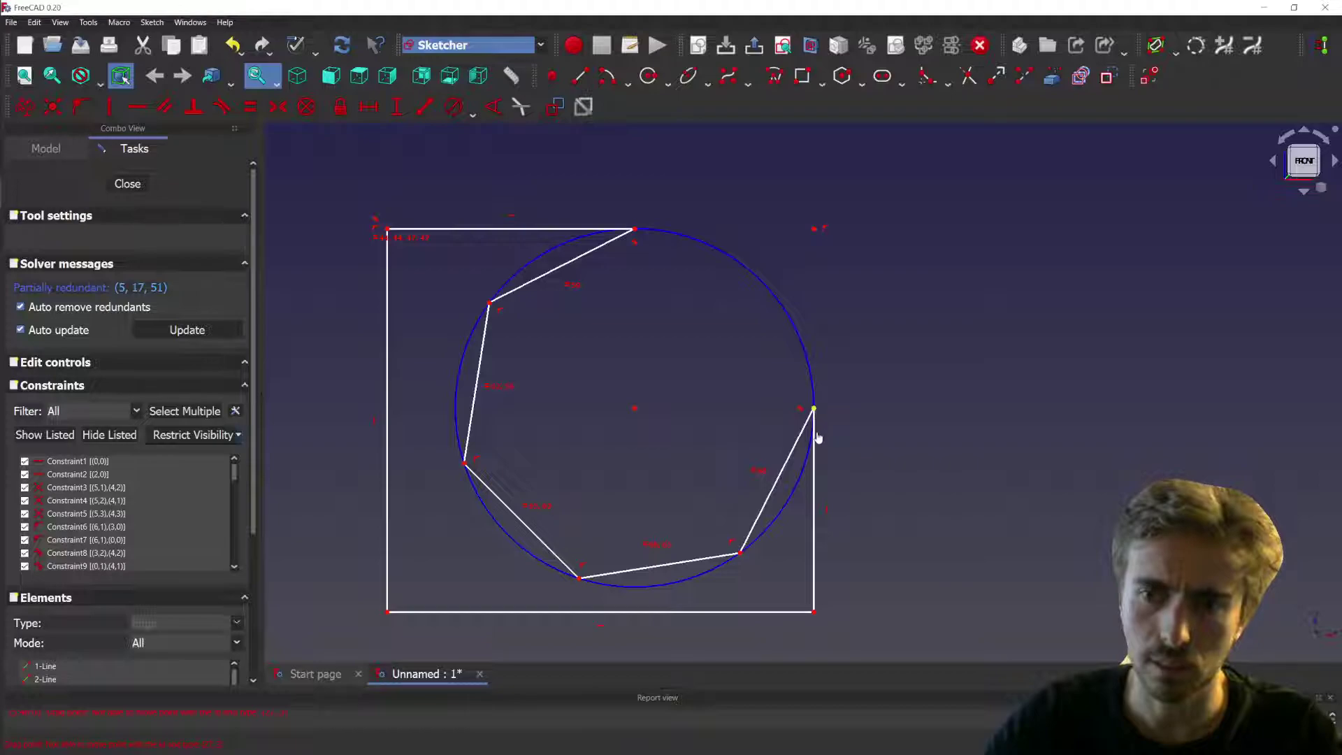
scroll(937, 401, down, 1)
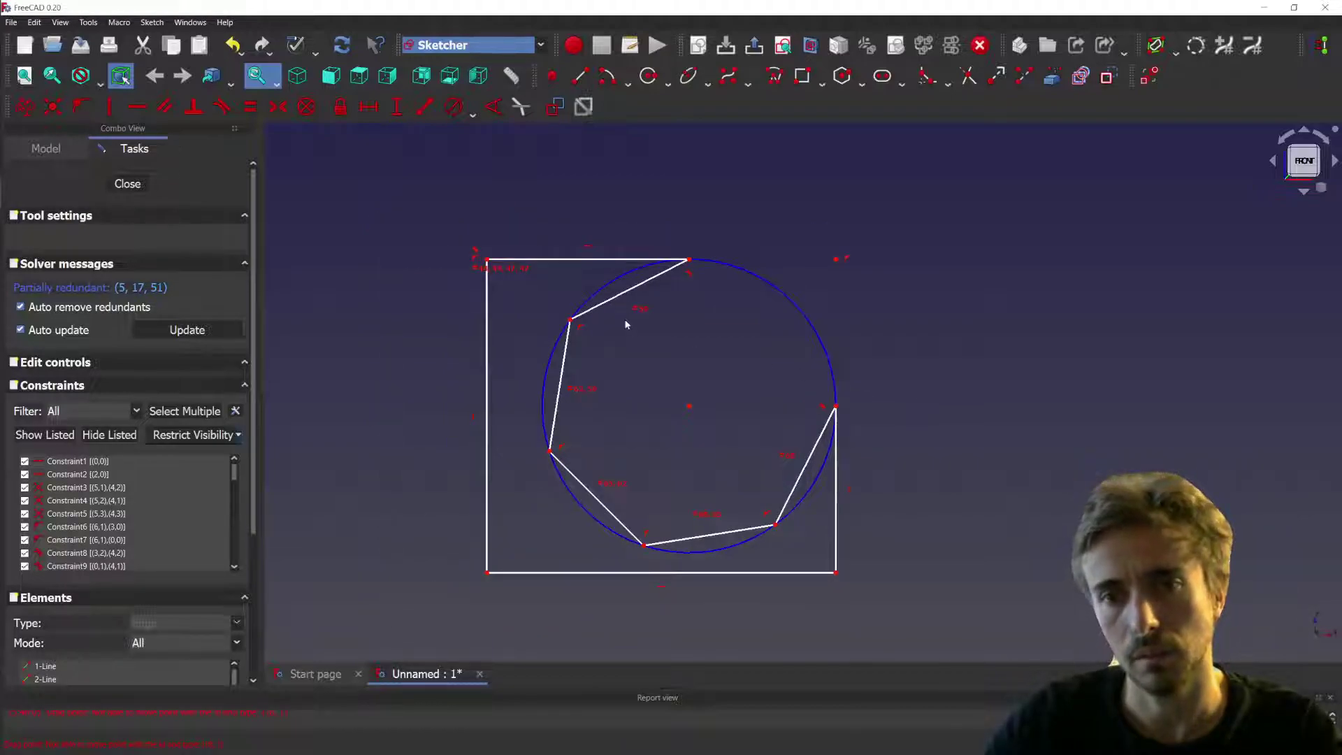
scroll(1042, 300, down, 4)
drag(1097, 174, 779, 448)
key(Delete)
scroll(1131, 189, up, 2)
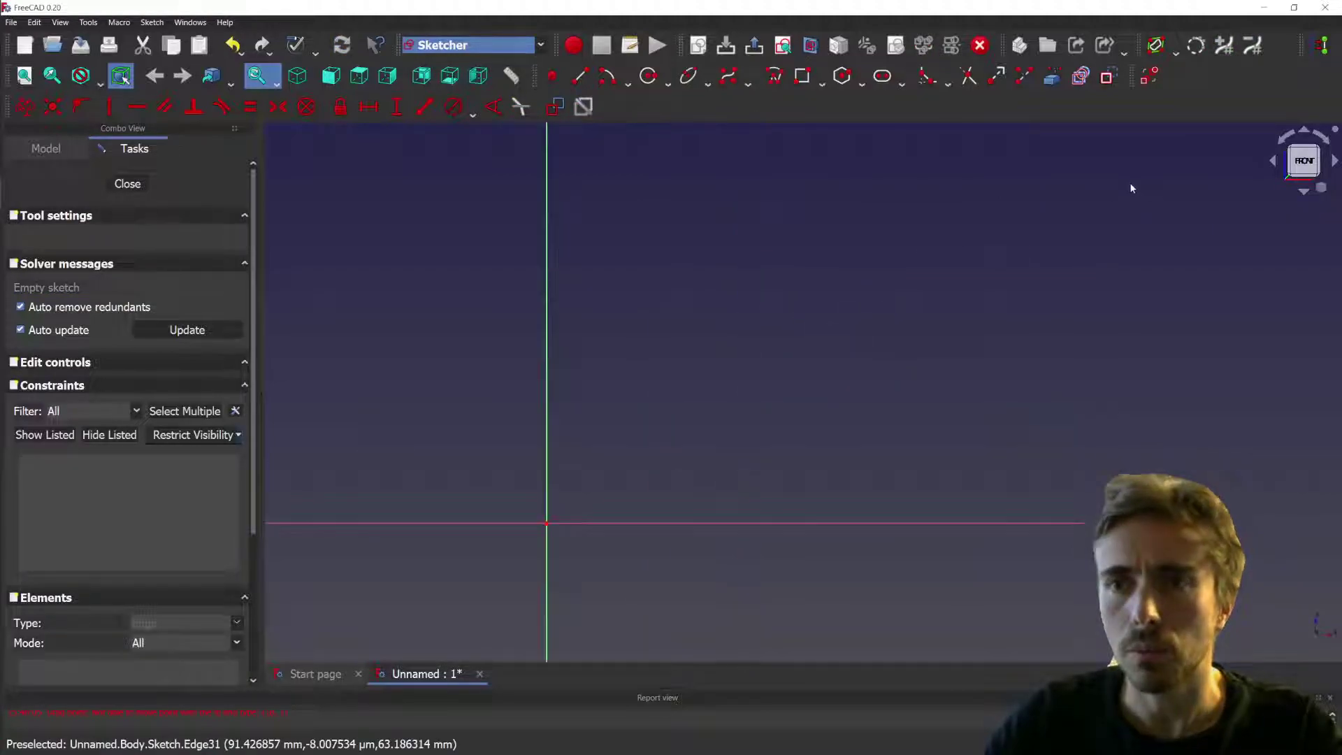
- Draw a freehand arc slot above the horizontal axis, with its centre to the right of the vertical axis
click(902, 83)
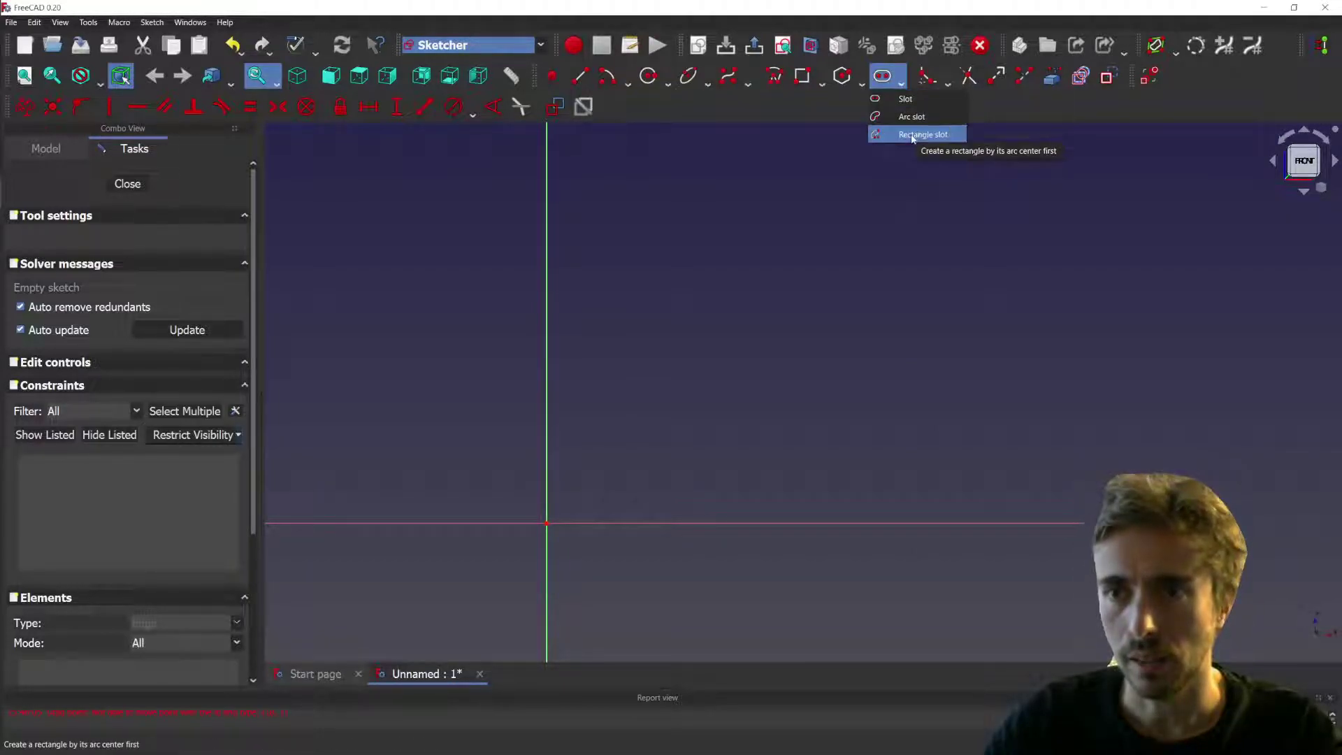
click(915, 117)
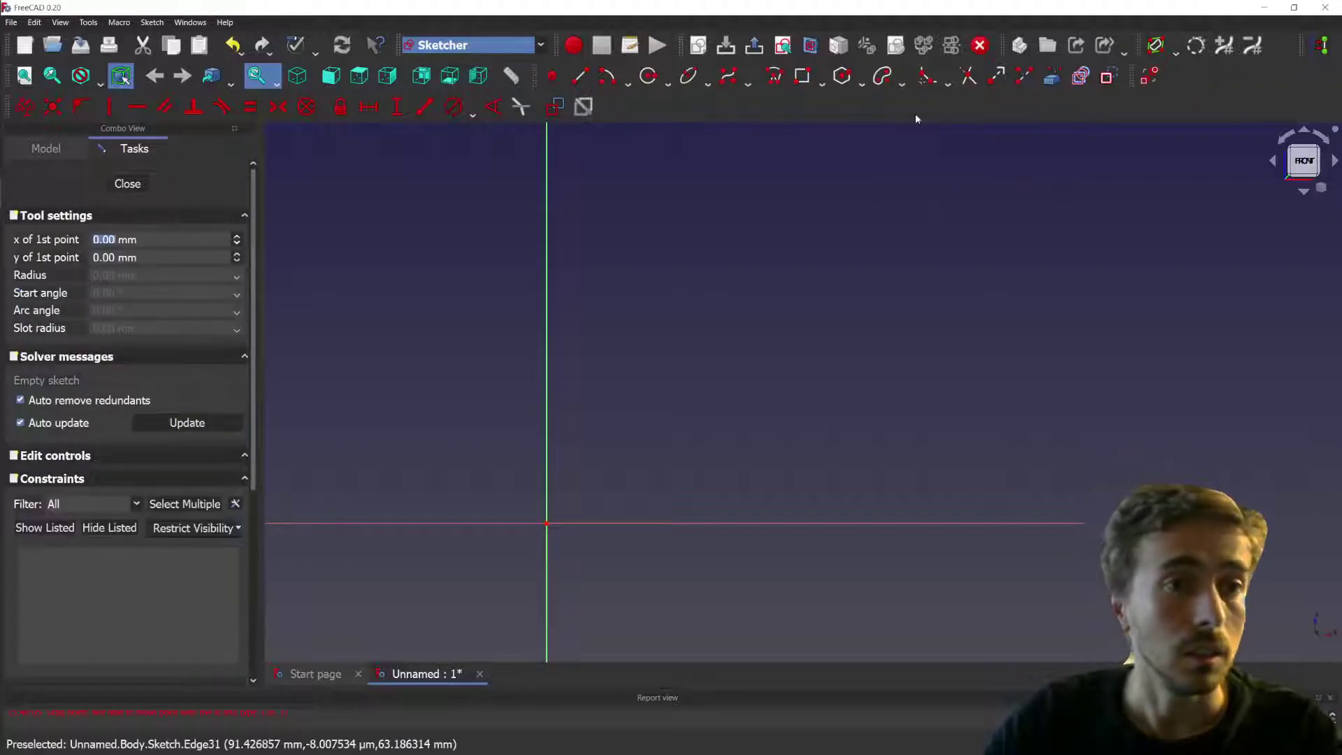
click(653, 414)
click(586, 364)
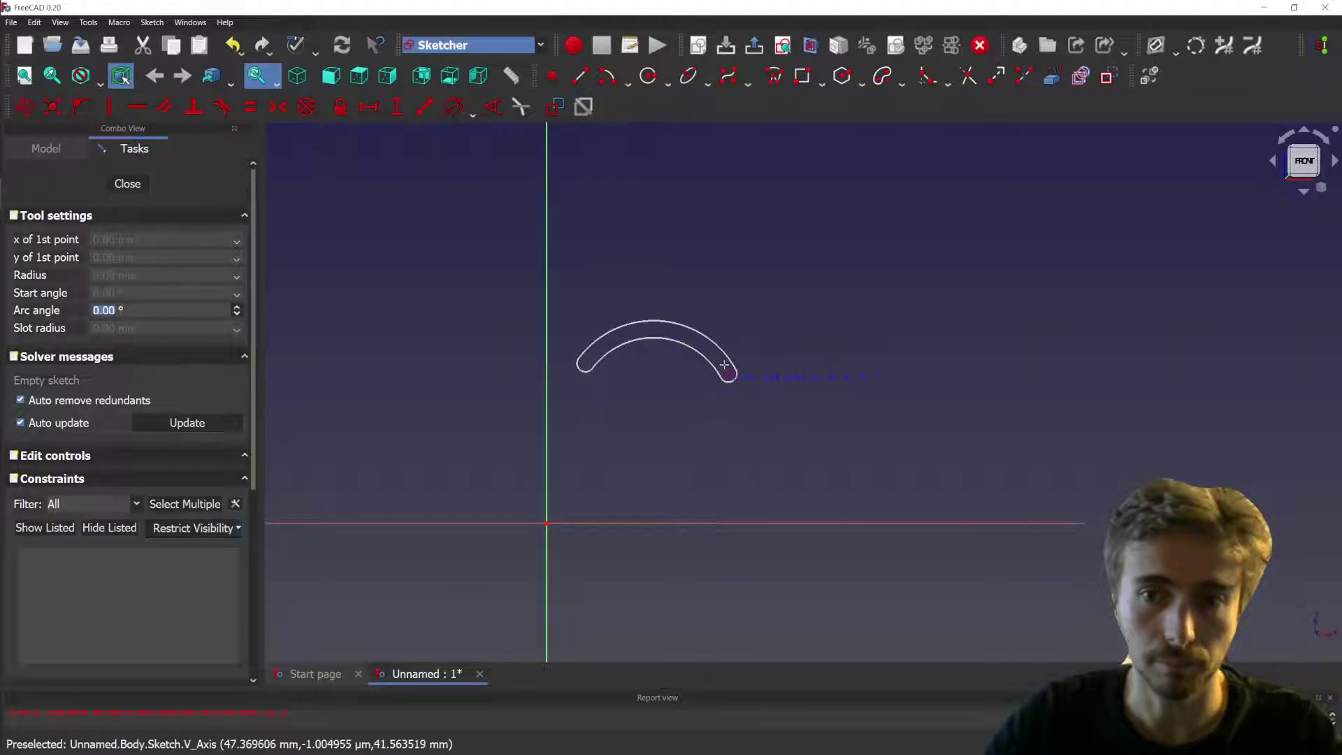
click(688, 333)
scroll(682, 335, up, 2)
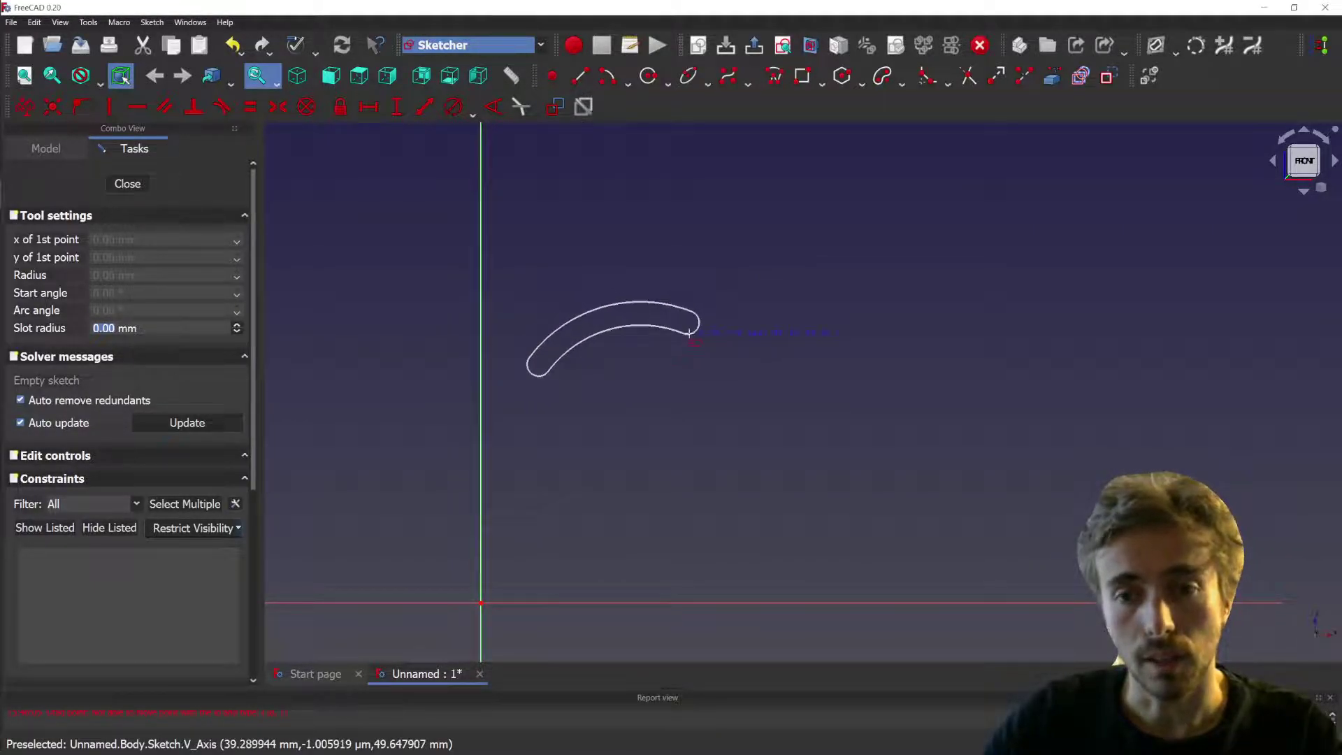
click(683, 348)
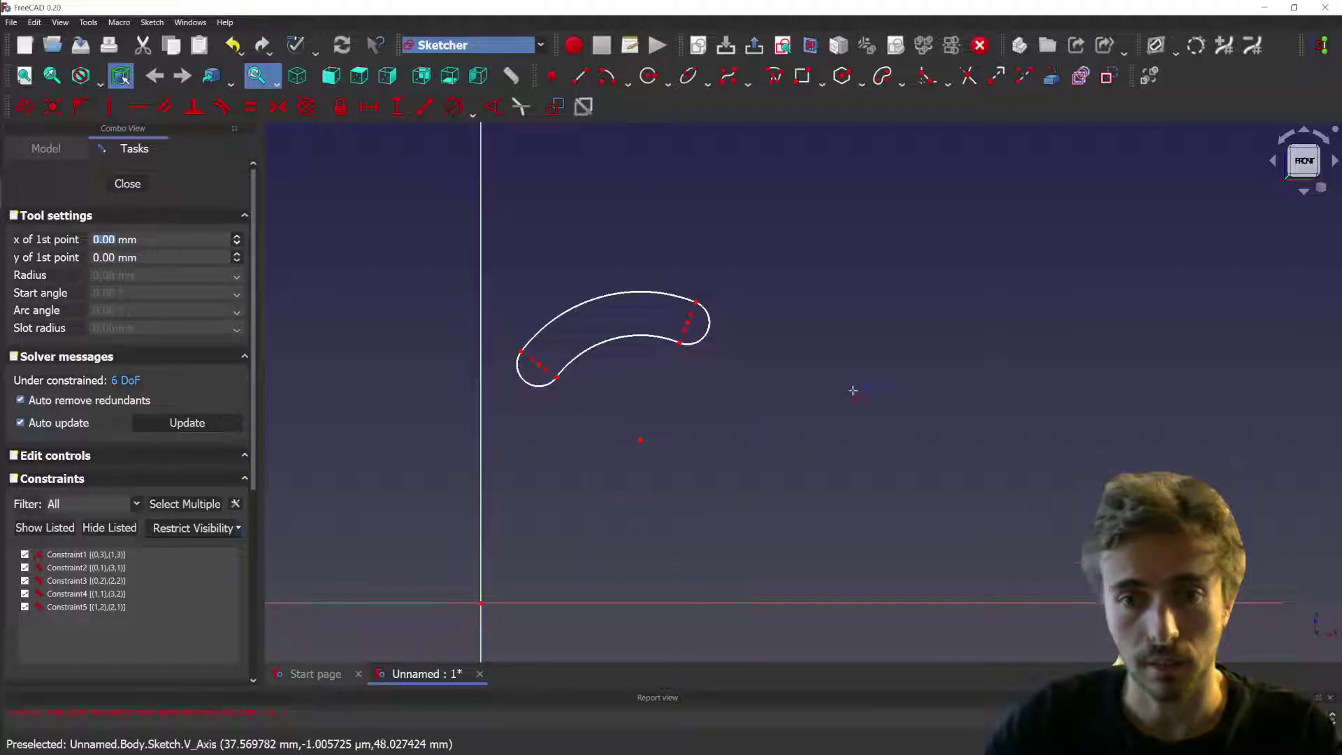
- Create a second arc slot centred at x 0, y 15 mm with radius 10 mm, start angle 45°, arc angle 120° and slot radius 3 mm
scroll(853, 390, down, 1)
scroll(447, 496, up, 1)
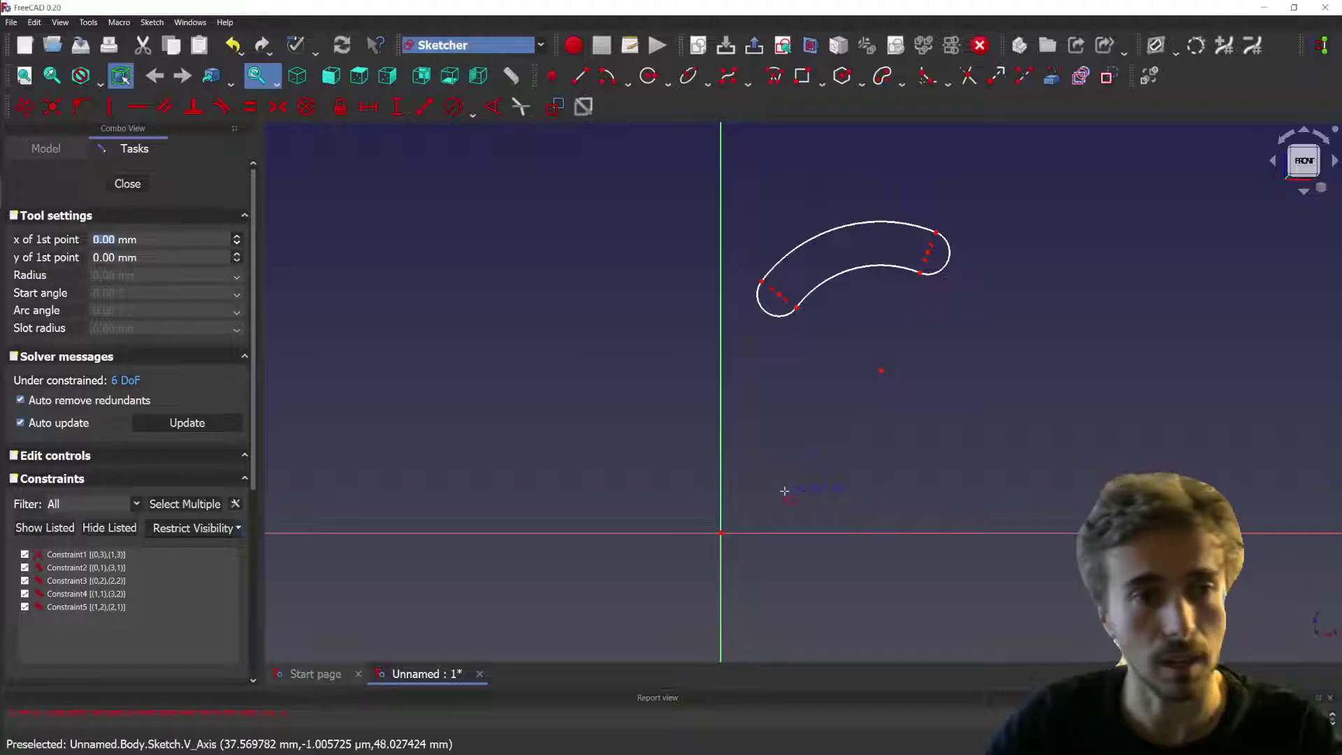
key(Return)
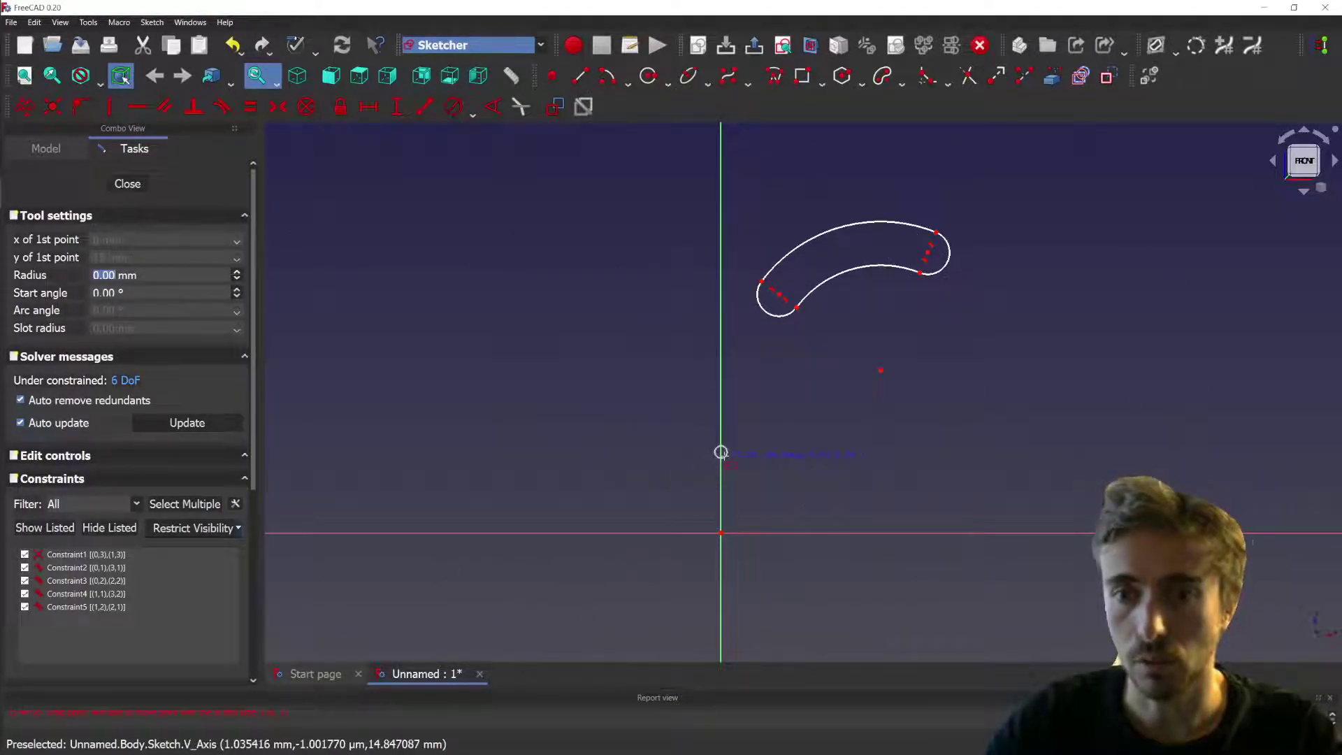
scroll(719, 450, up, 2)
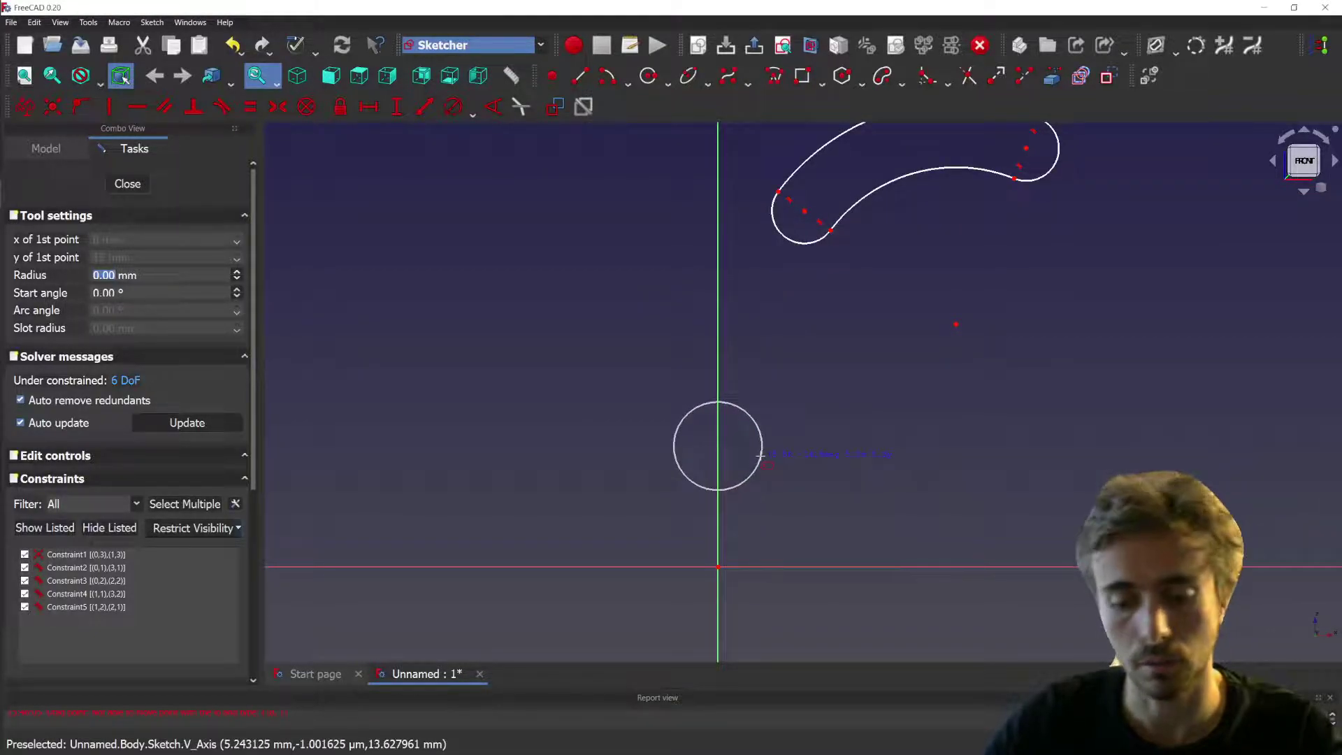
key(Return)
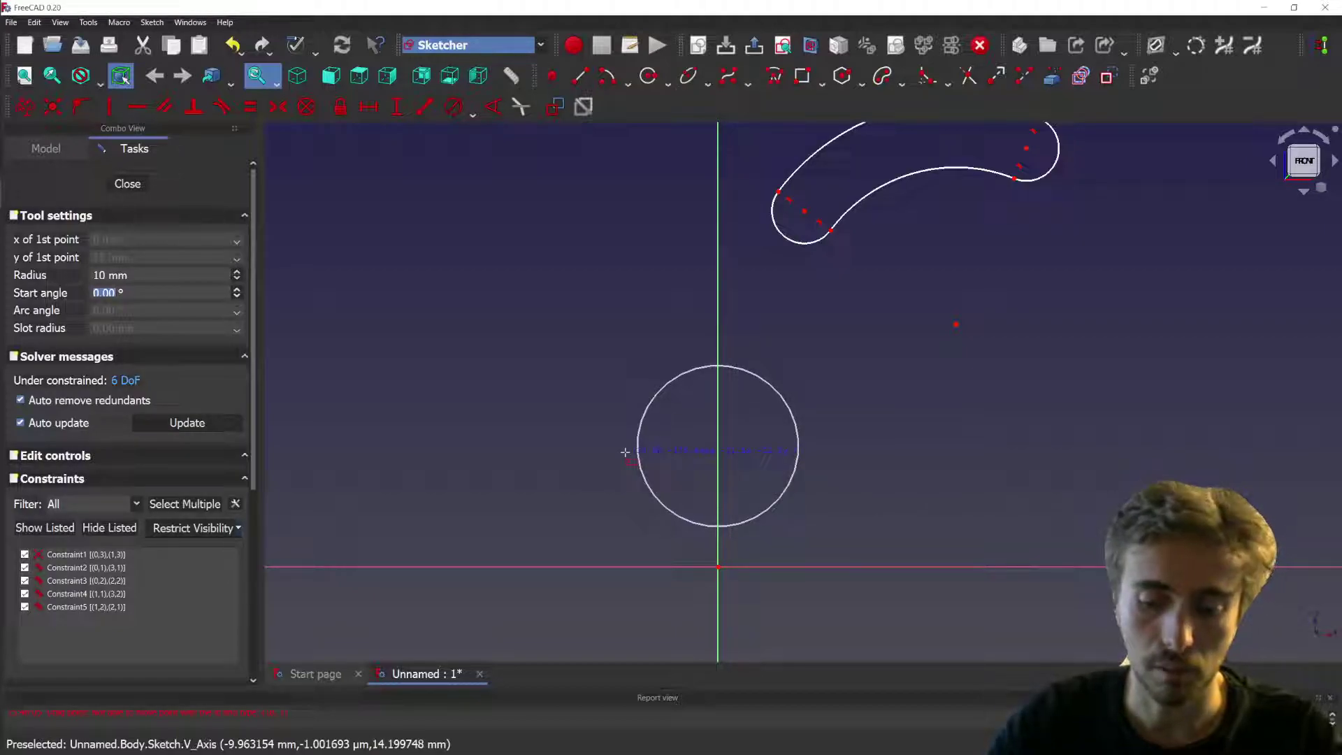
key(Return)
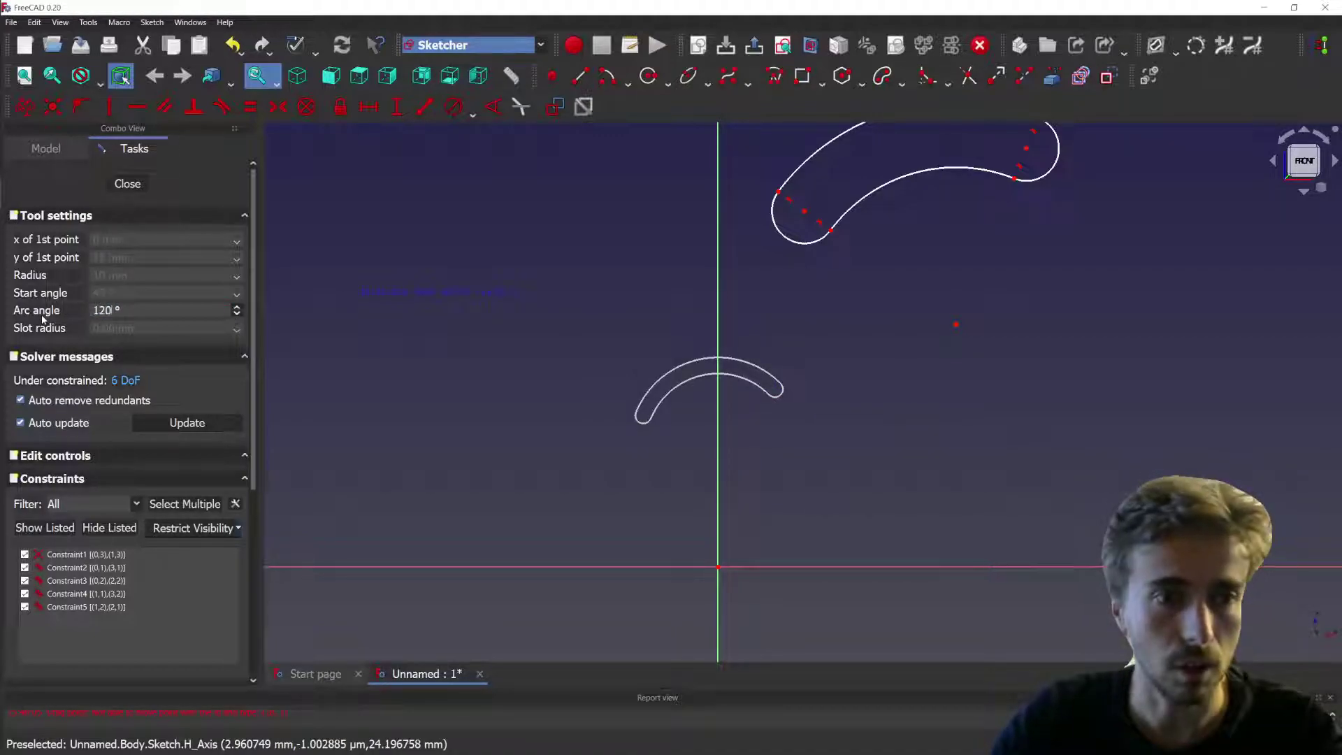
key(Return)
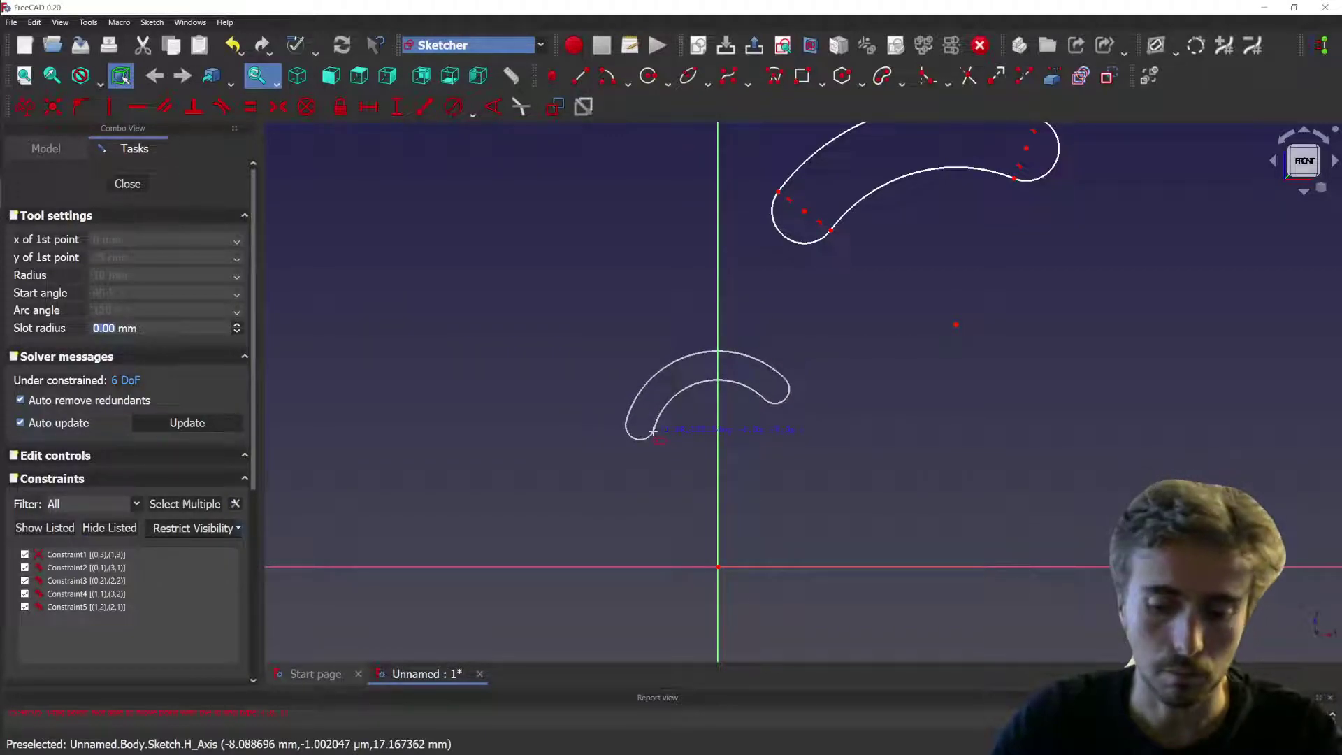
text(3)
key(Return)
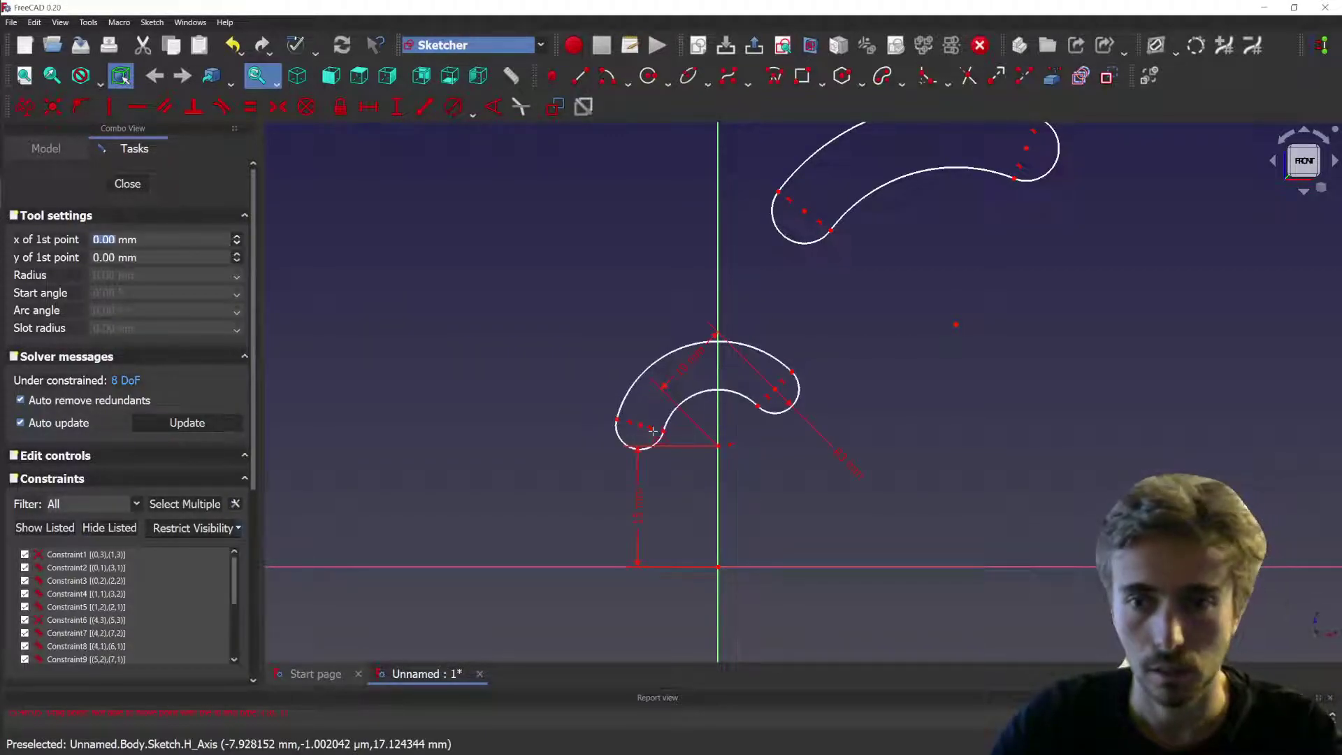
- Exit the arc slot tool and reposition the slot-end radius and vertical distance dimensions clear of the second slot's outline
scroll(694, 503, up, 3)
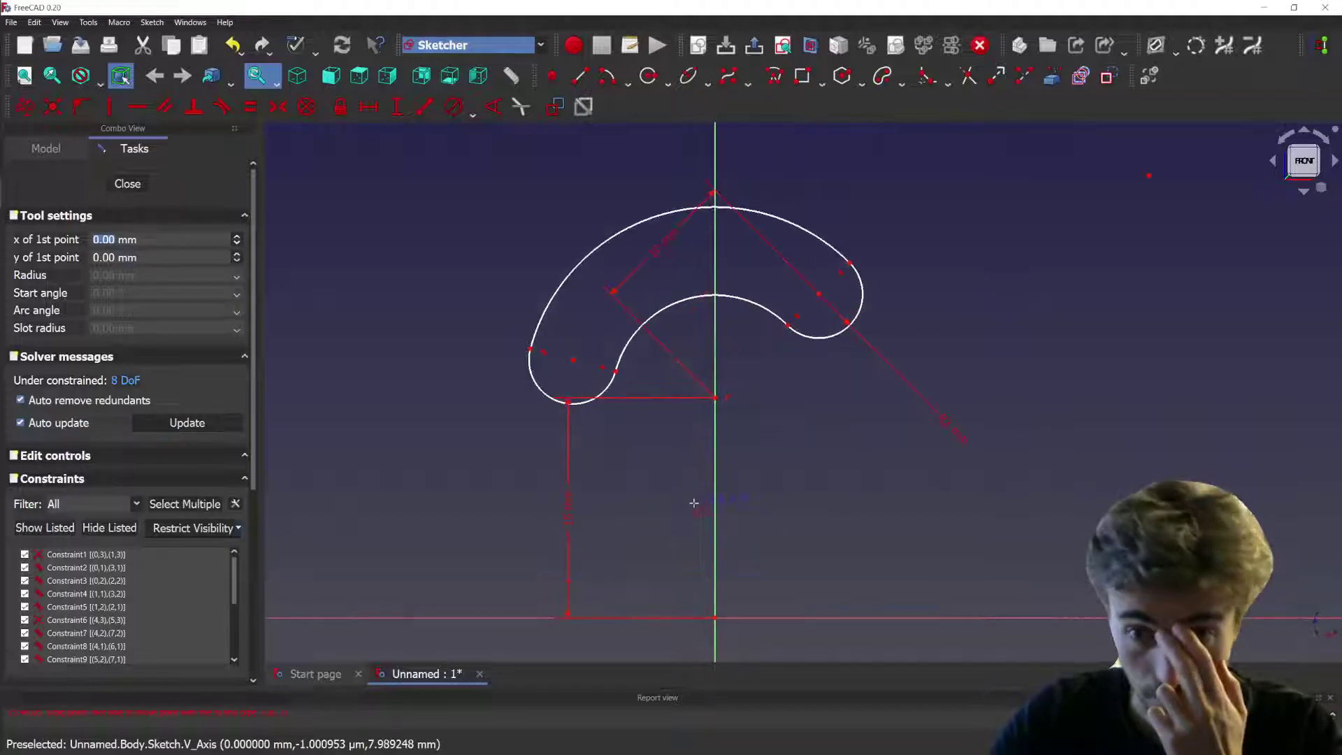
scroll(815, 516, up, 2)
scroll(357, 599, down, 1)
key(Escape)
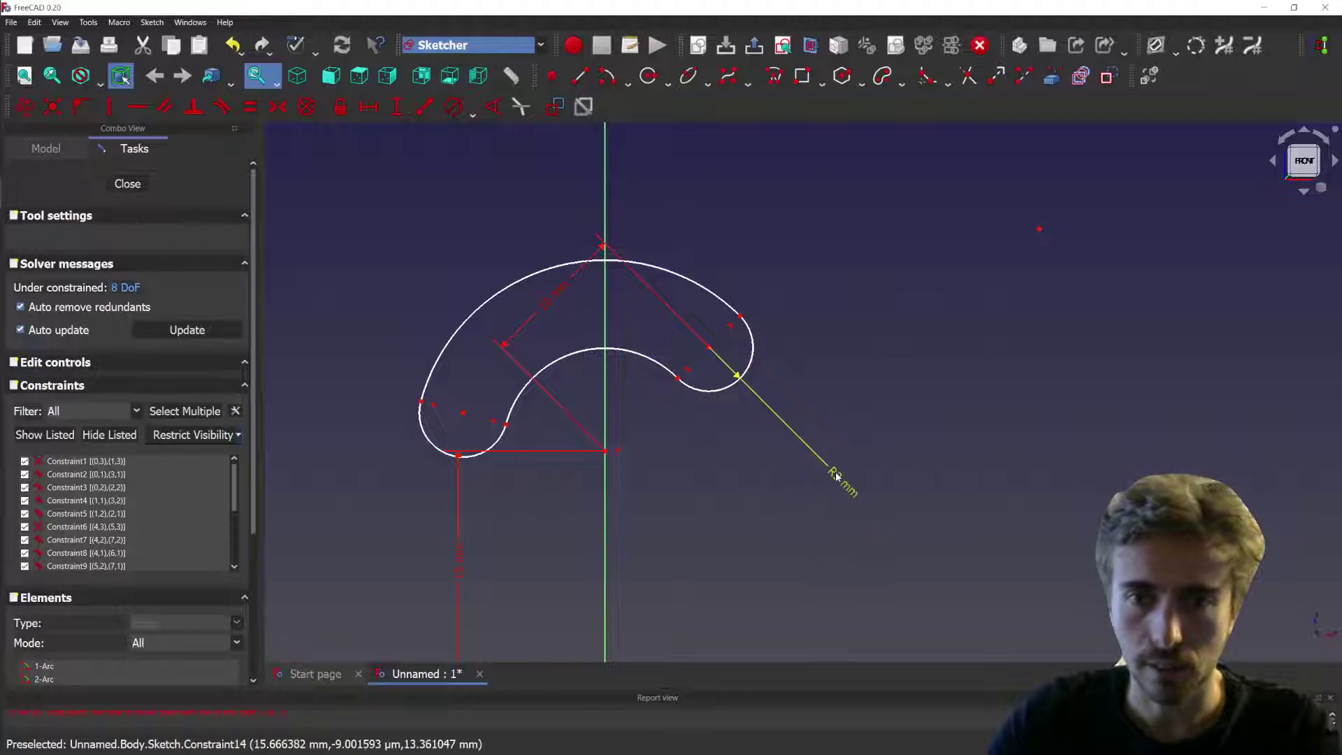
drag(882, 336, 853, 376)
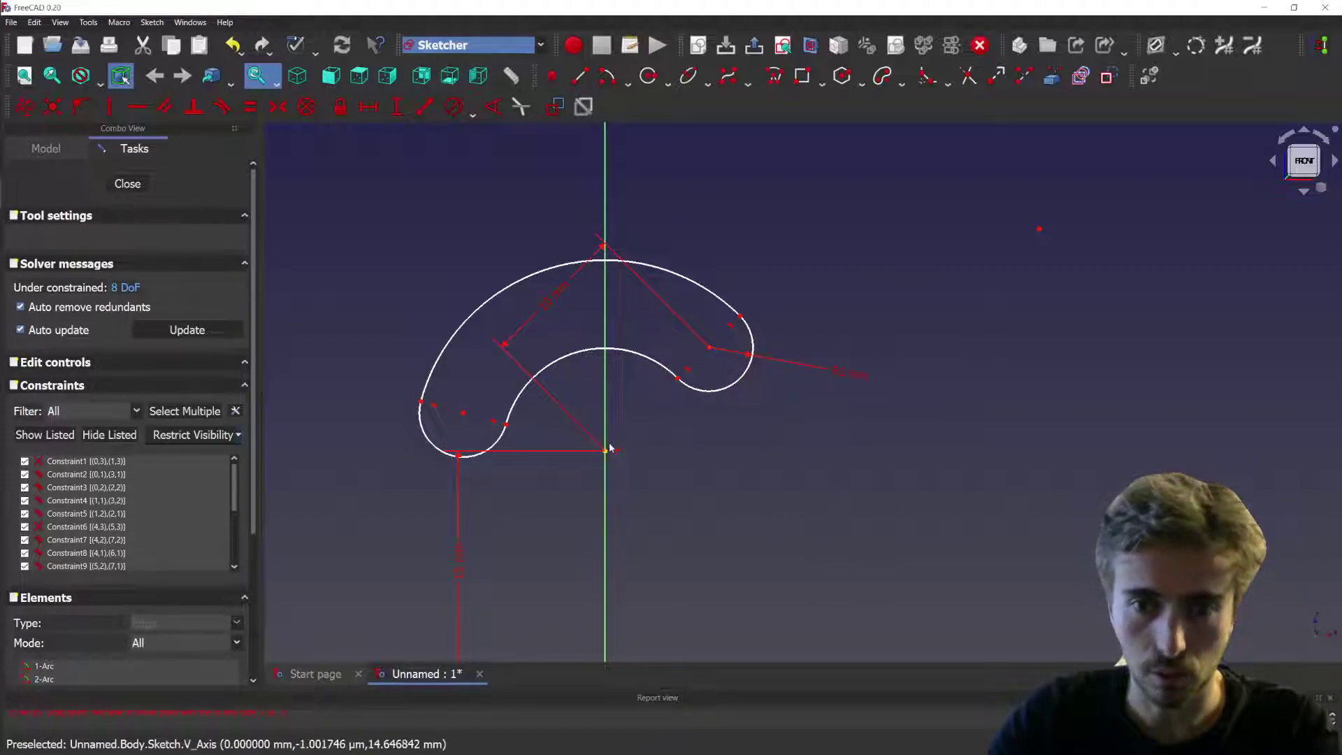
drag(465, 567, 517, 566)
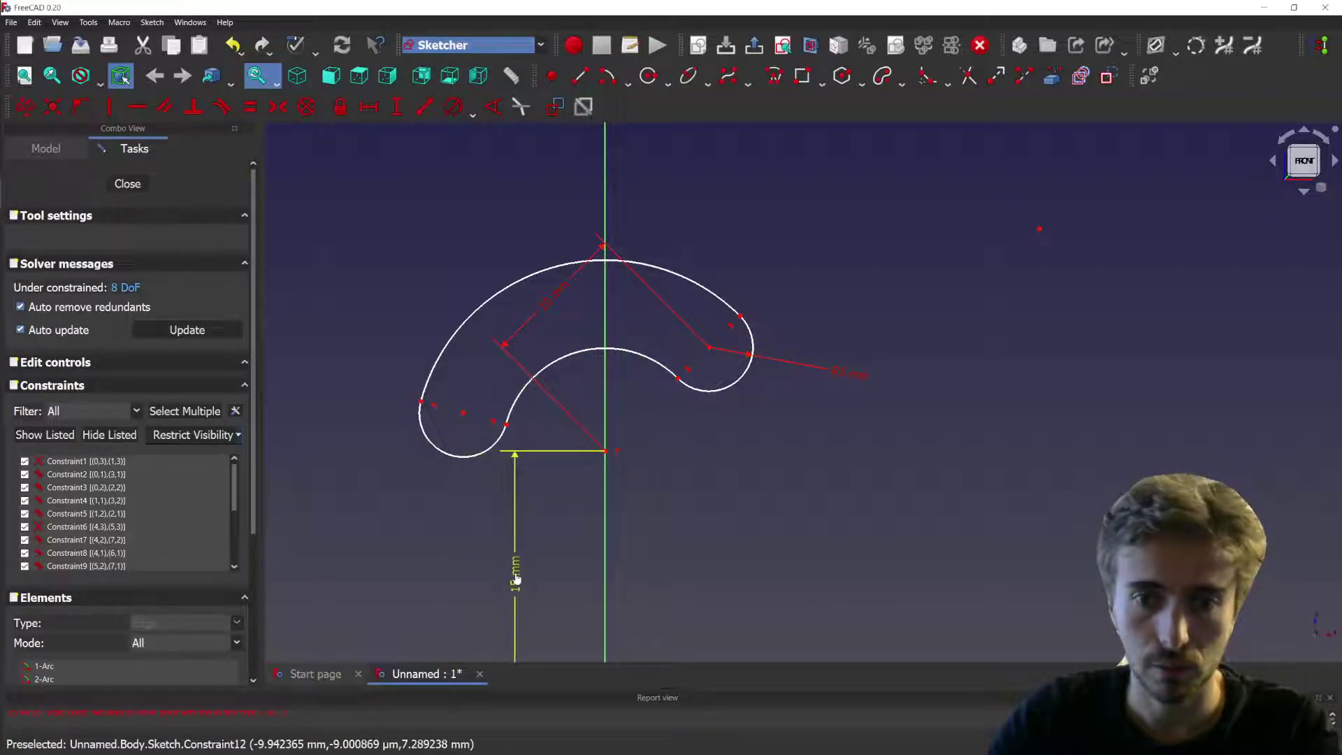
- Move the 10 mm dimension onto the line between the arc centre and right end centre, and shift the slot's left end slightly upward
scroll(363, 351, down, 1)
scroll(561, 453, up, 1)
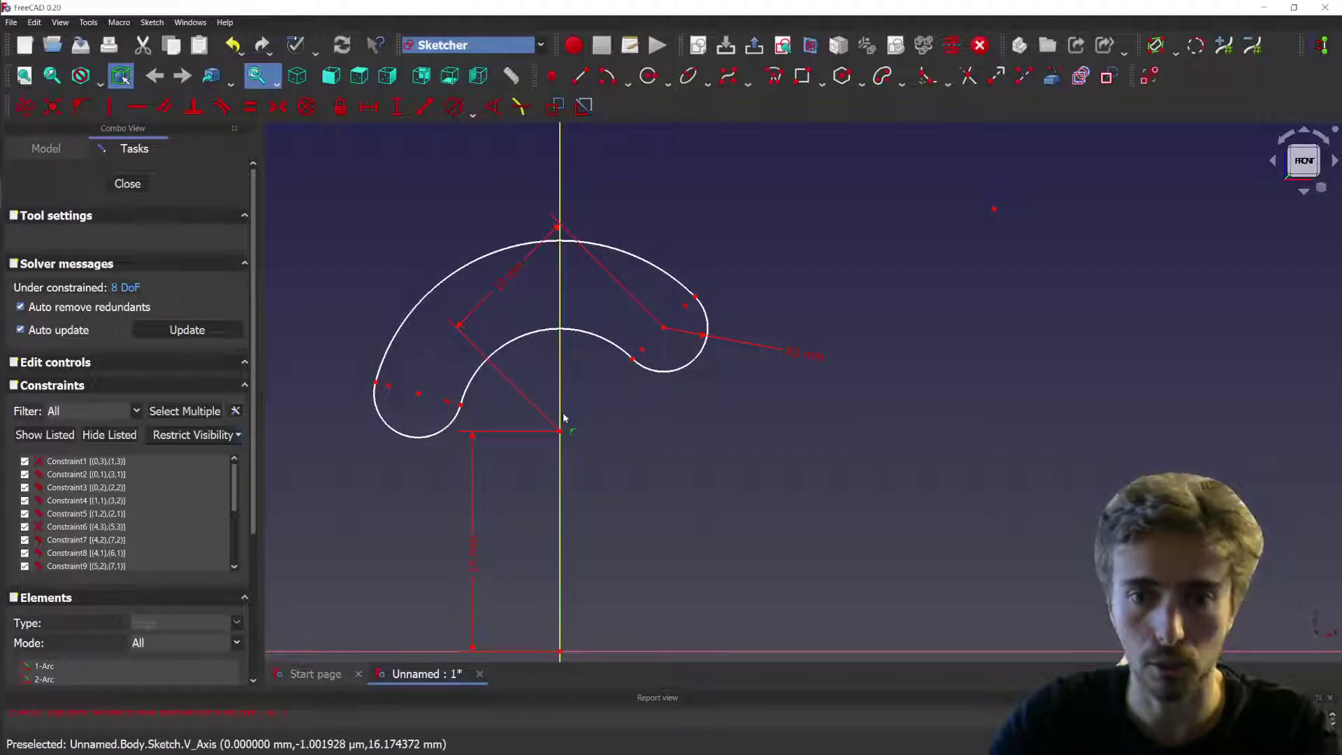
scroll(563, 419, down, 1)
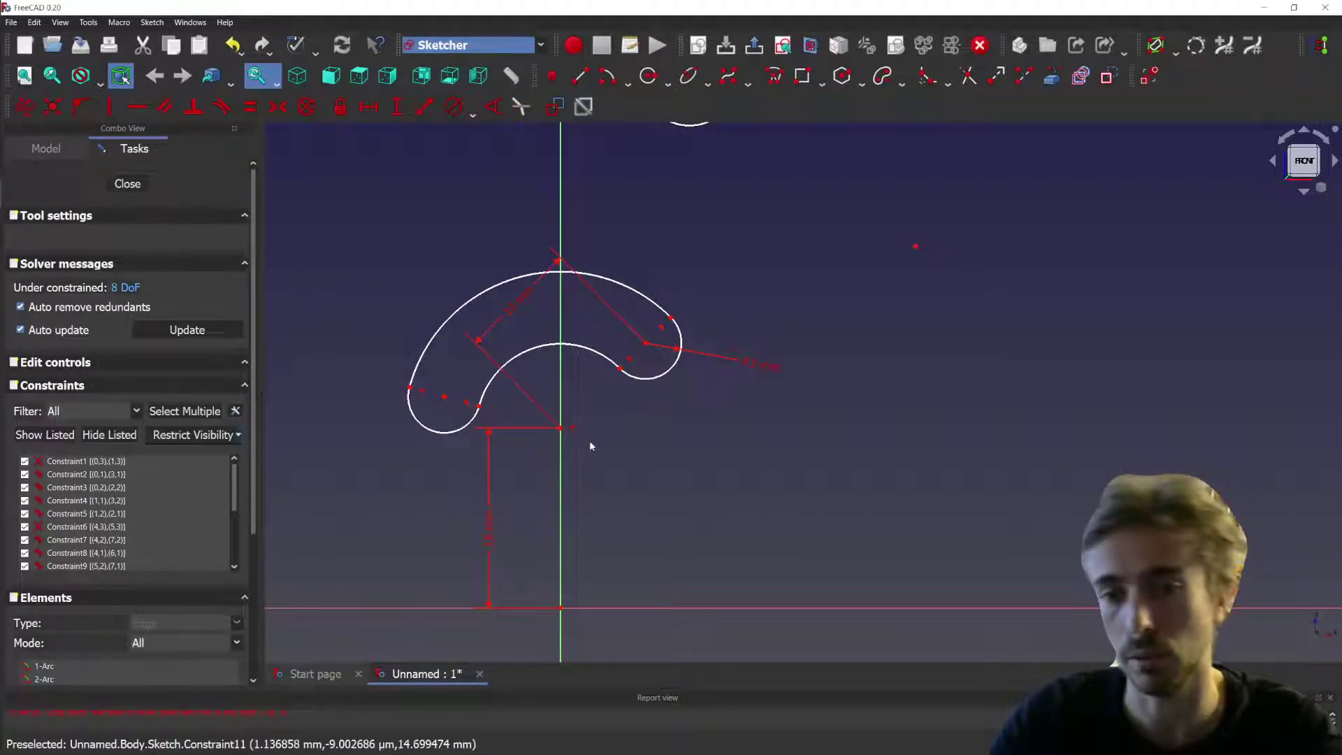
drag(527, 299, 622, 429)
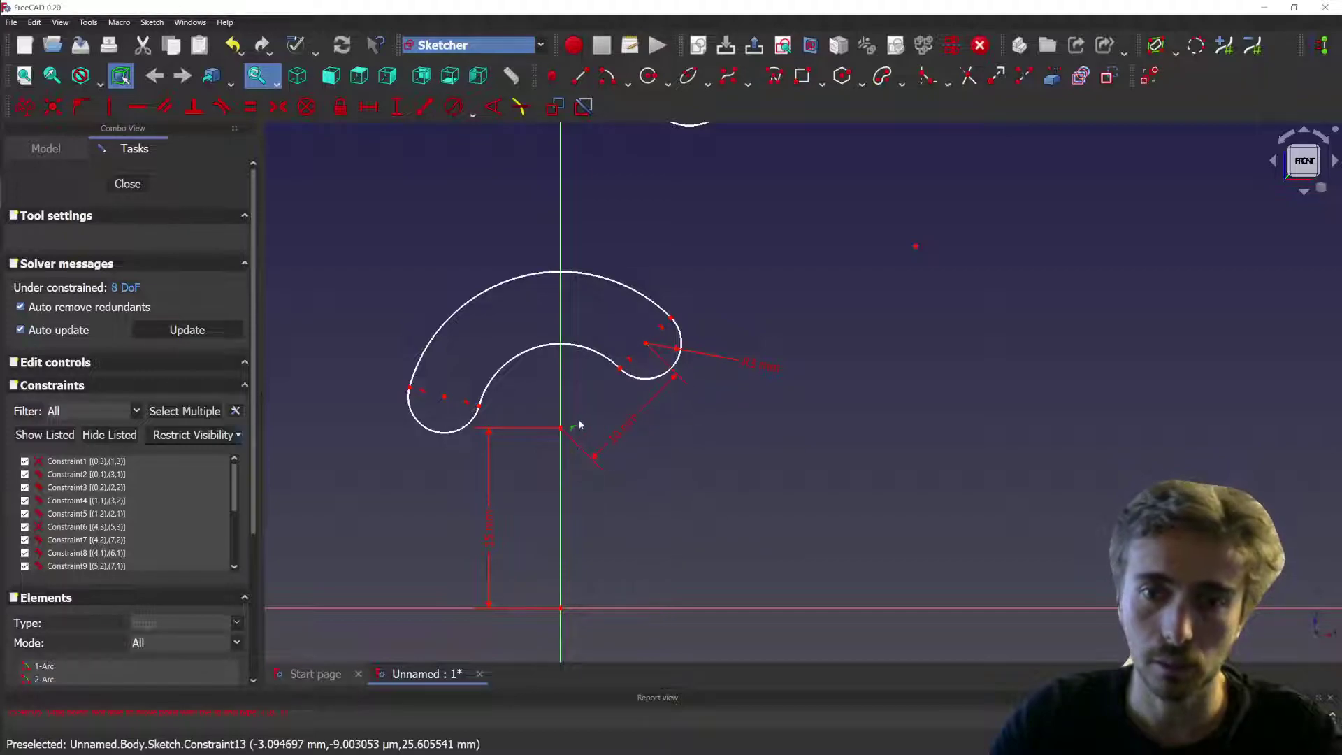
drag(623, 435, 657, 437)
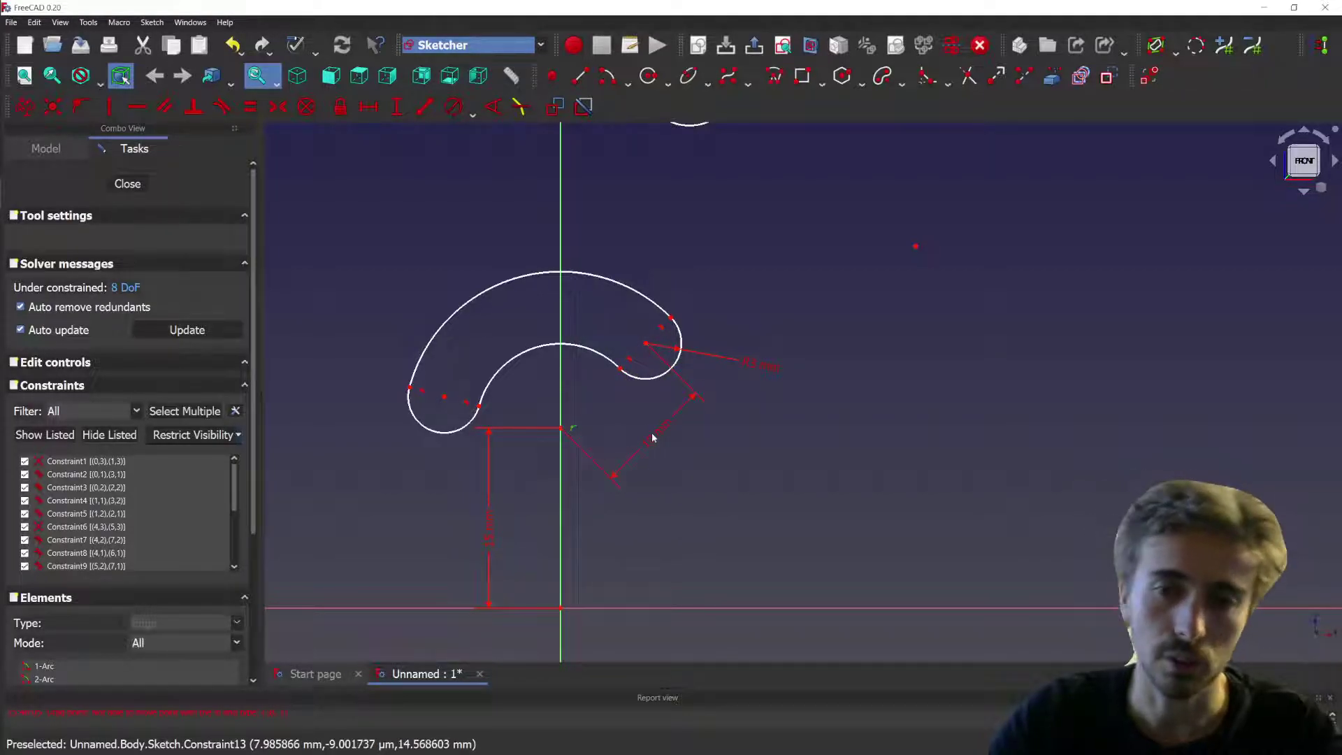
click(632, 468)
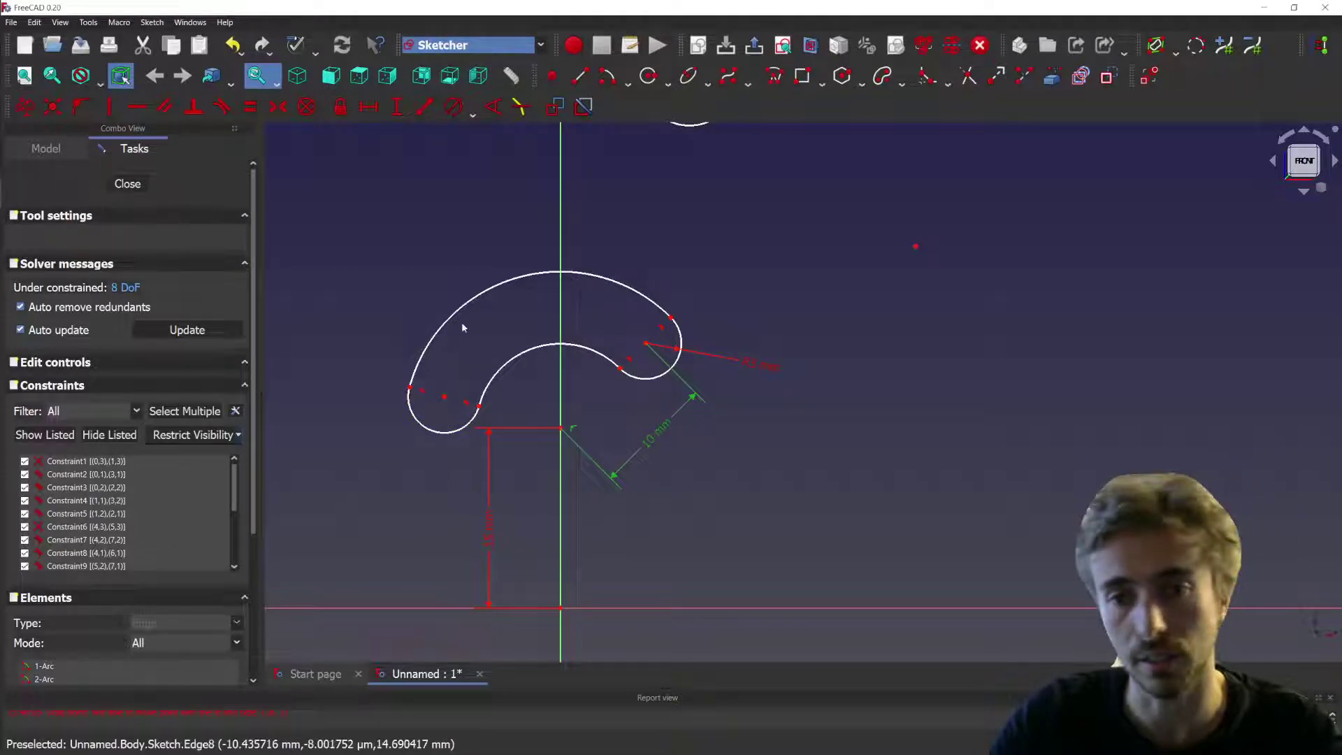
drag(666, 439, 632, 379)
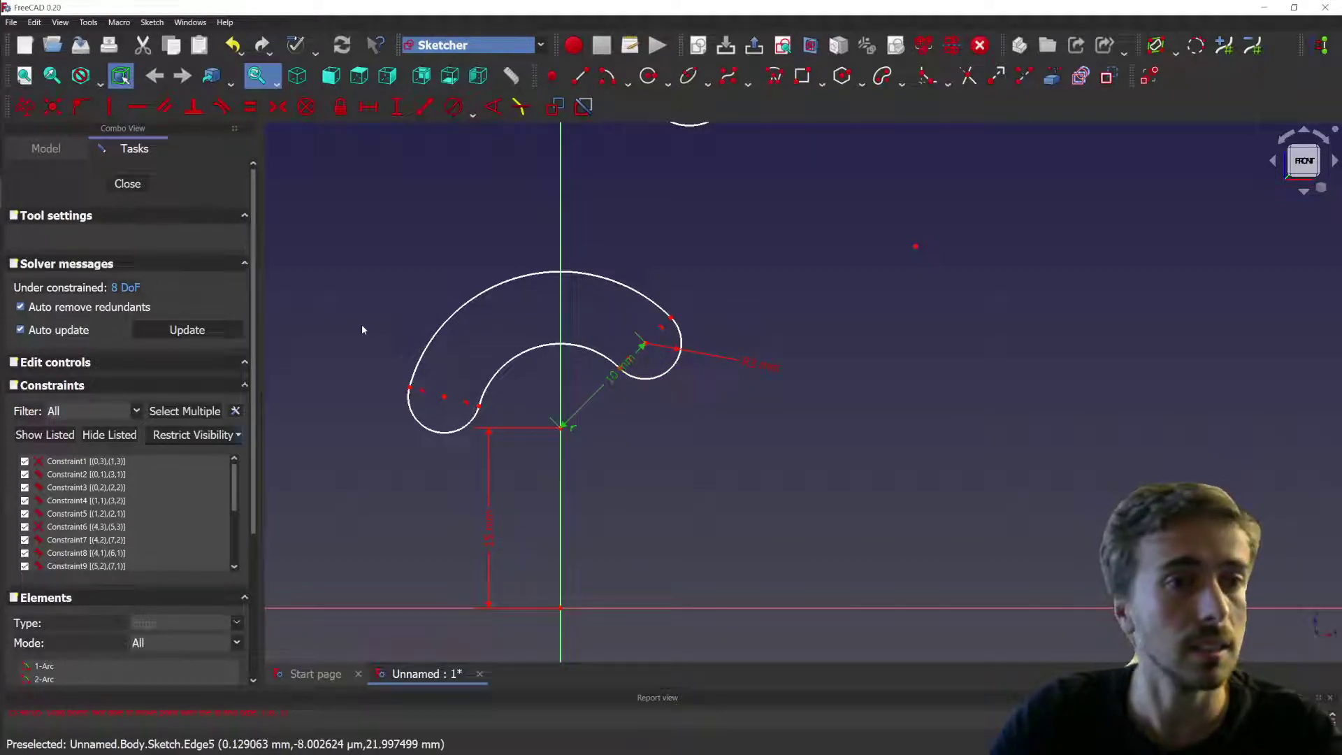
mouse_move(447, 404)
mouse_down()
mouse_move(449, 375)
mouse_move(587, 302)
mouse_move(471, 347)
mouse_move(447, 388)
mouse_up()
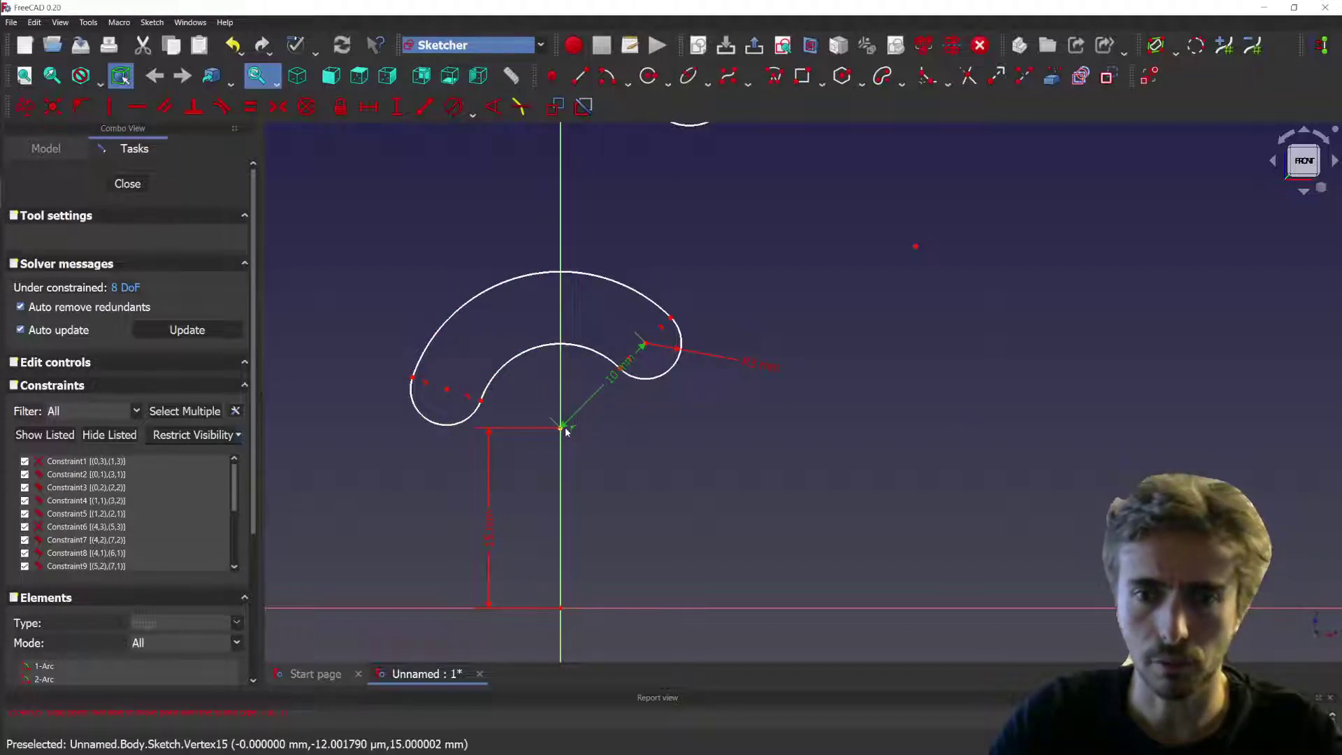
- Delete the dimensioned arc slot centred on the vertical axis
click(685, 430)
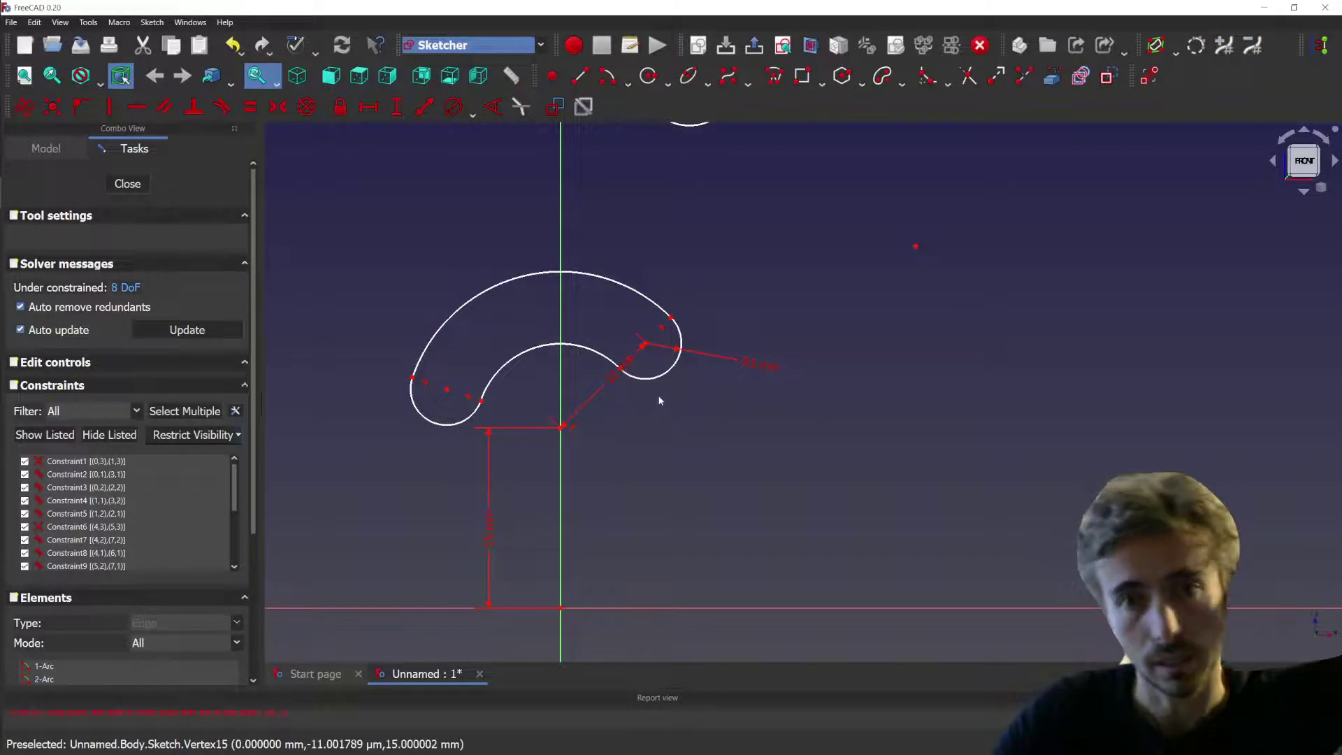
mouse_move(923, 246)
mouse_down()
mouse_move(375, 419)
mouse_move(316, 481)
mouse_up()
key(Delete)
- Create a straight slot starting at x 20, y 0 mm, 20 mm long and angled 45° below the horizontal axis
click(901, 82)
click(901, 99)
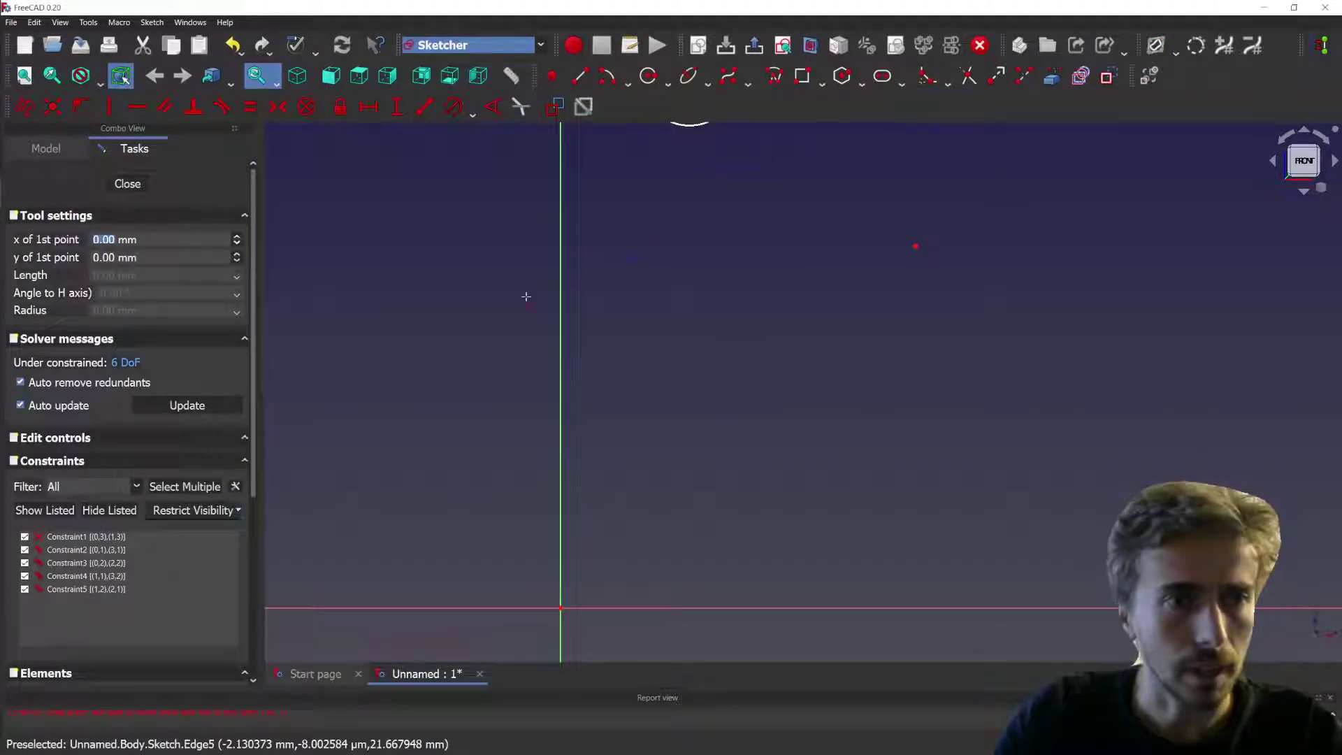
scroll(362, 434, down, 1)
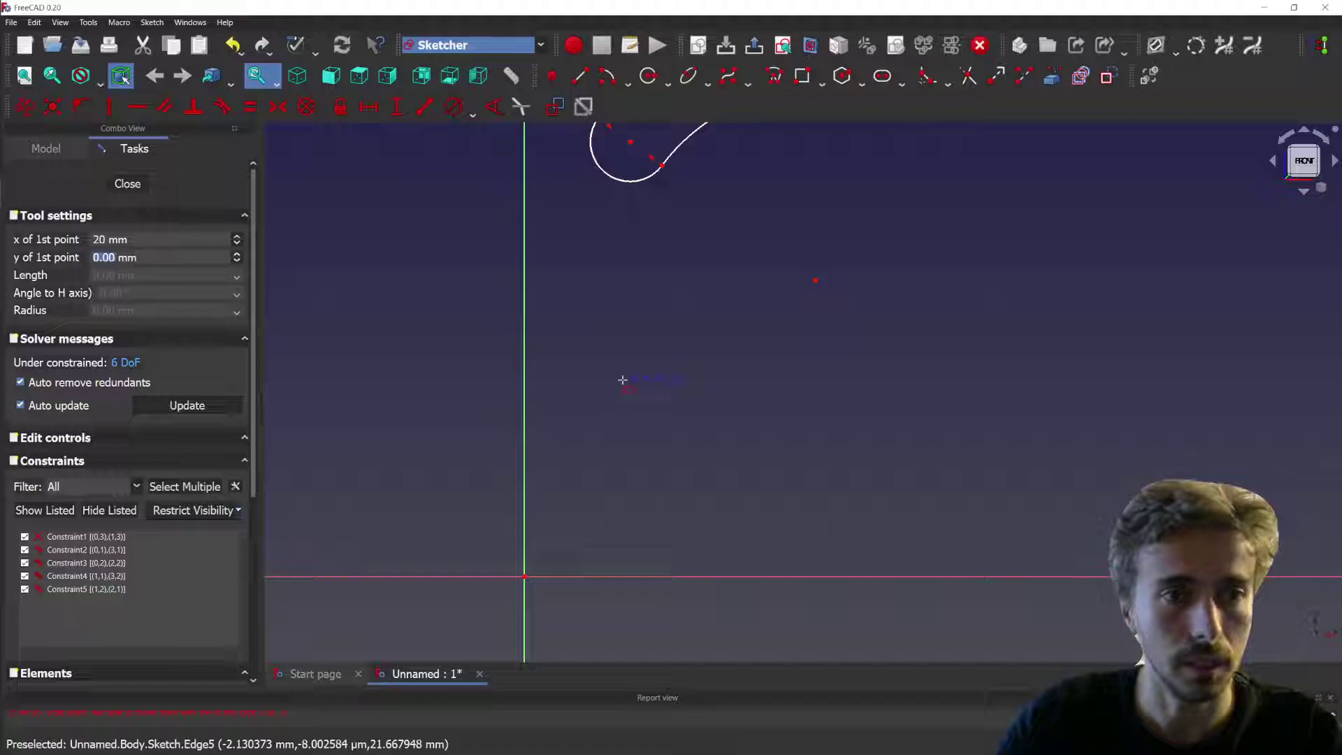
key(Return)
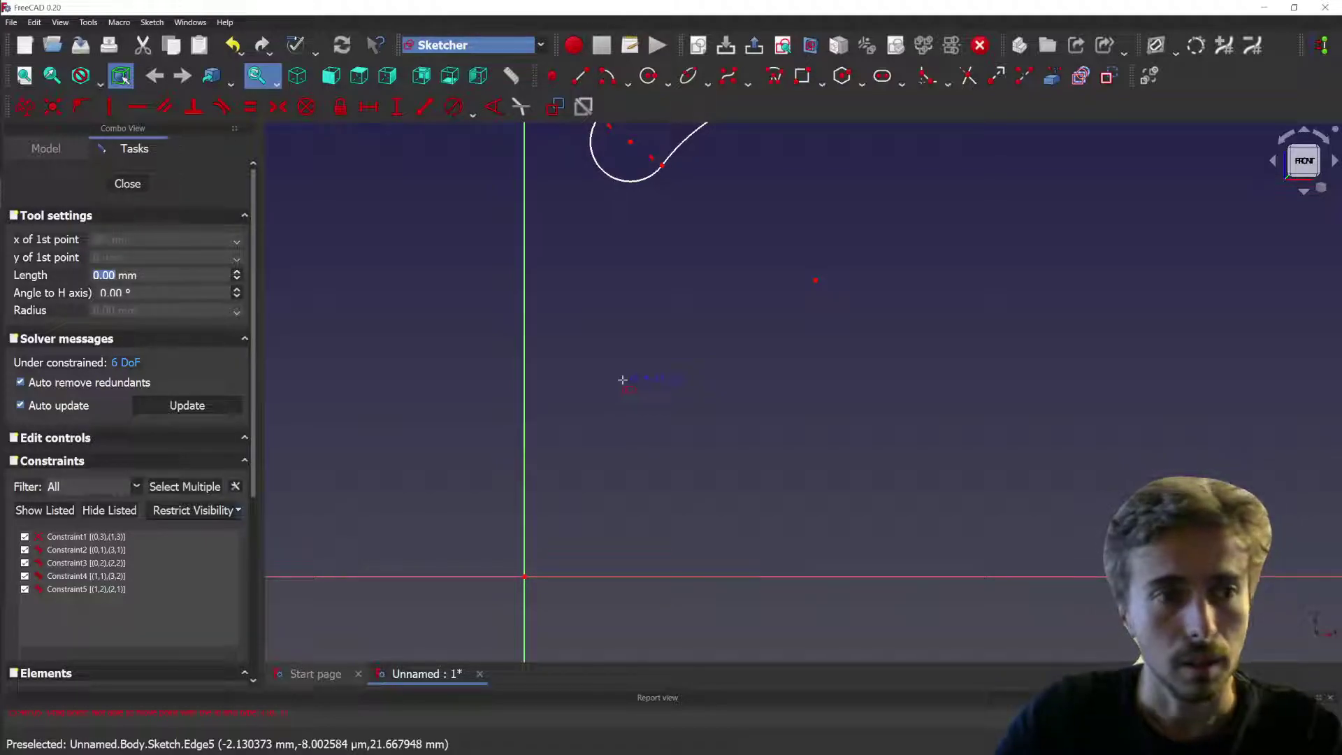
scroll(453, 273, down, 4)
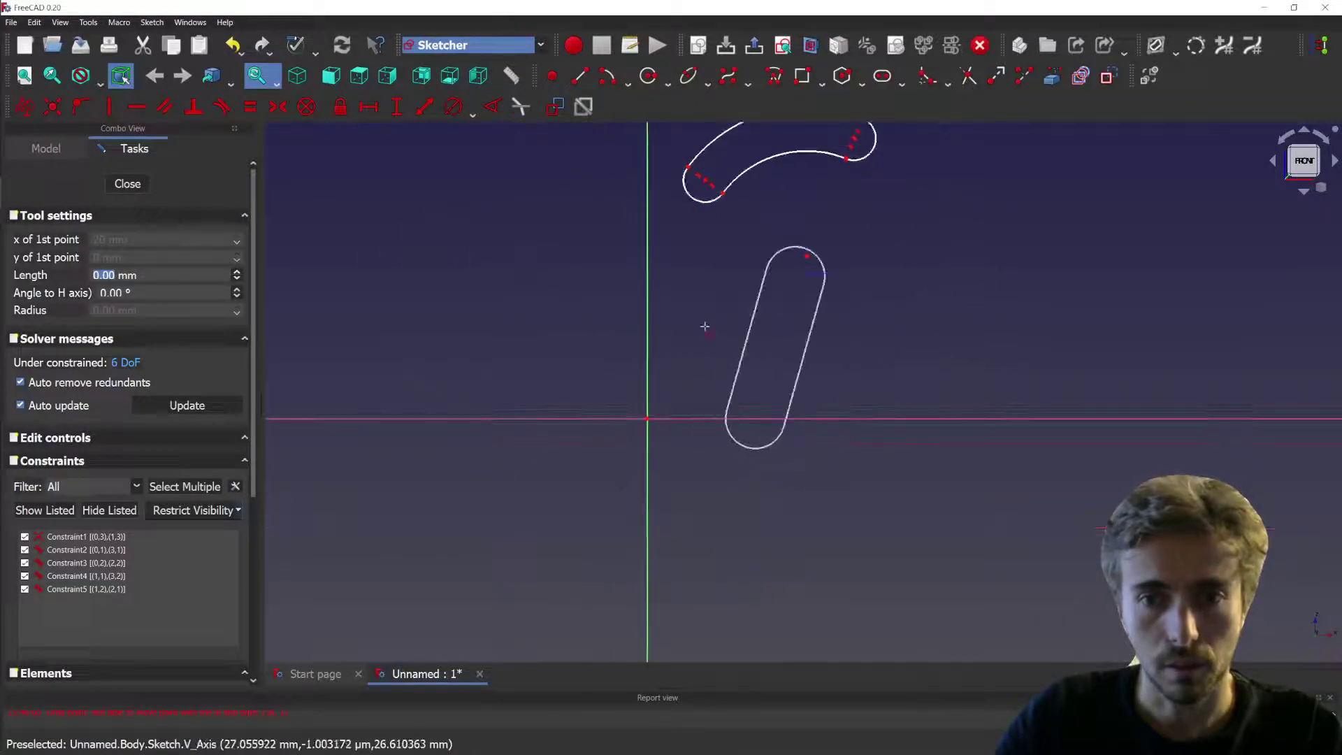
scroll(722, 383, up, 2)
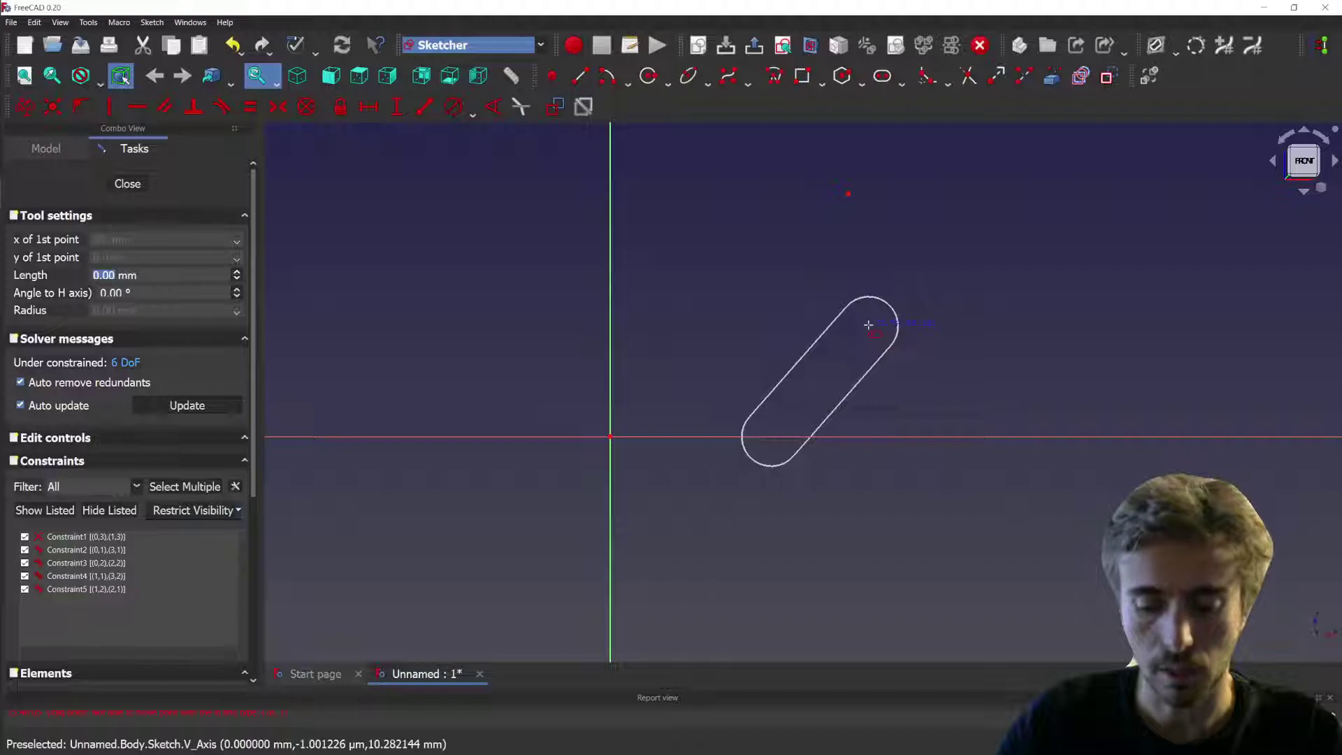
text(20)
key(Tab)
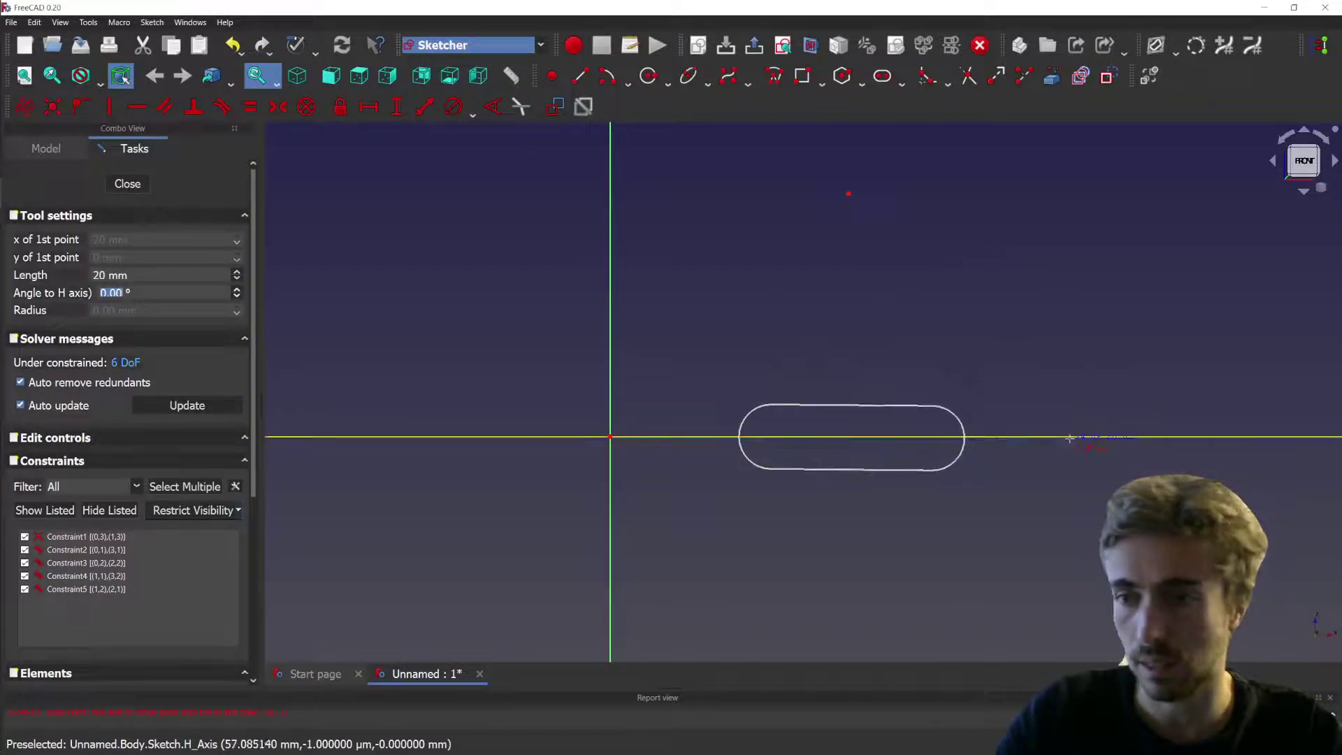
click(1012, 278)
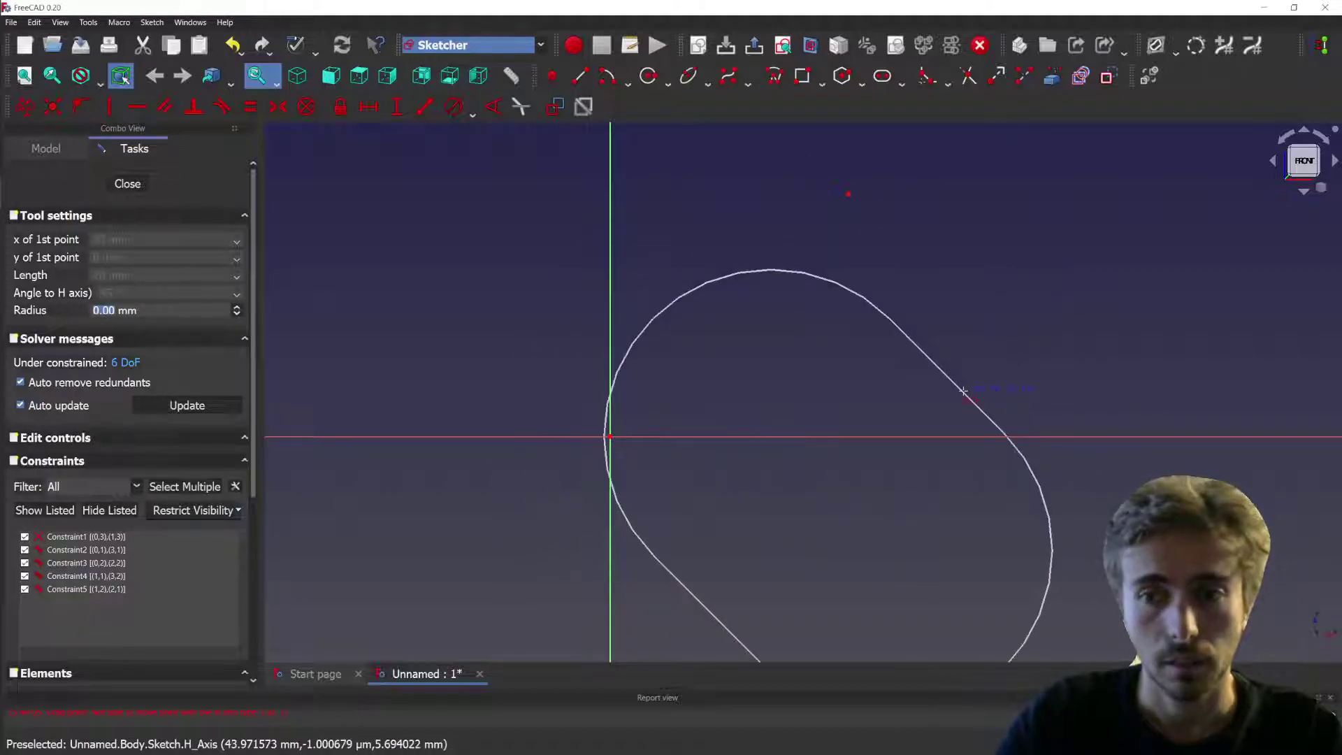
mouse_move(858, 487)
middle_down()
mouse_move(832, 434)
mouse_move(777, 413)
middle_up()
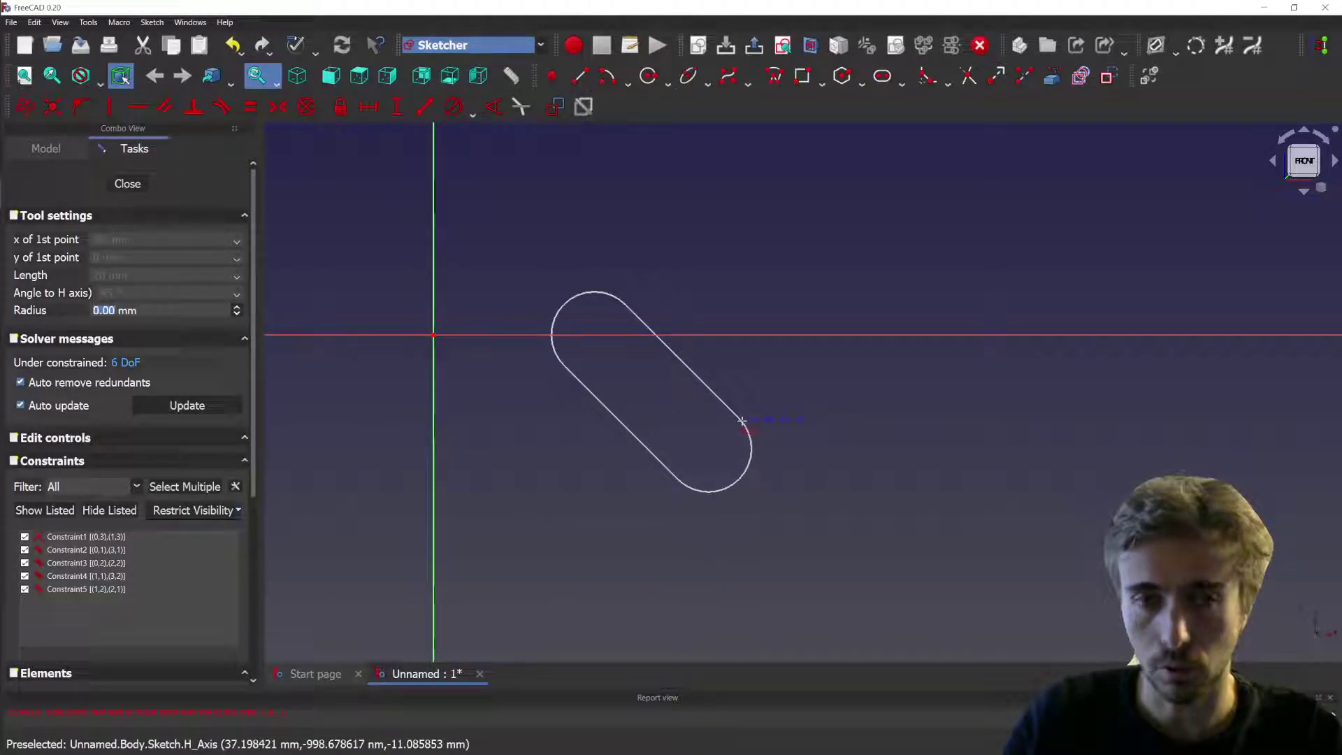
click(742, 421)
scroll(649, 484, down, 5)
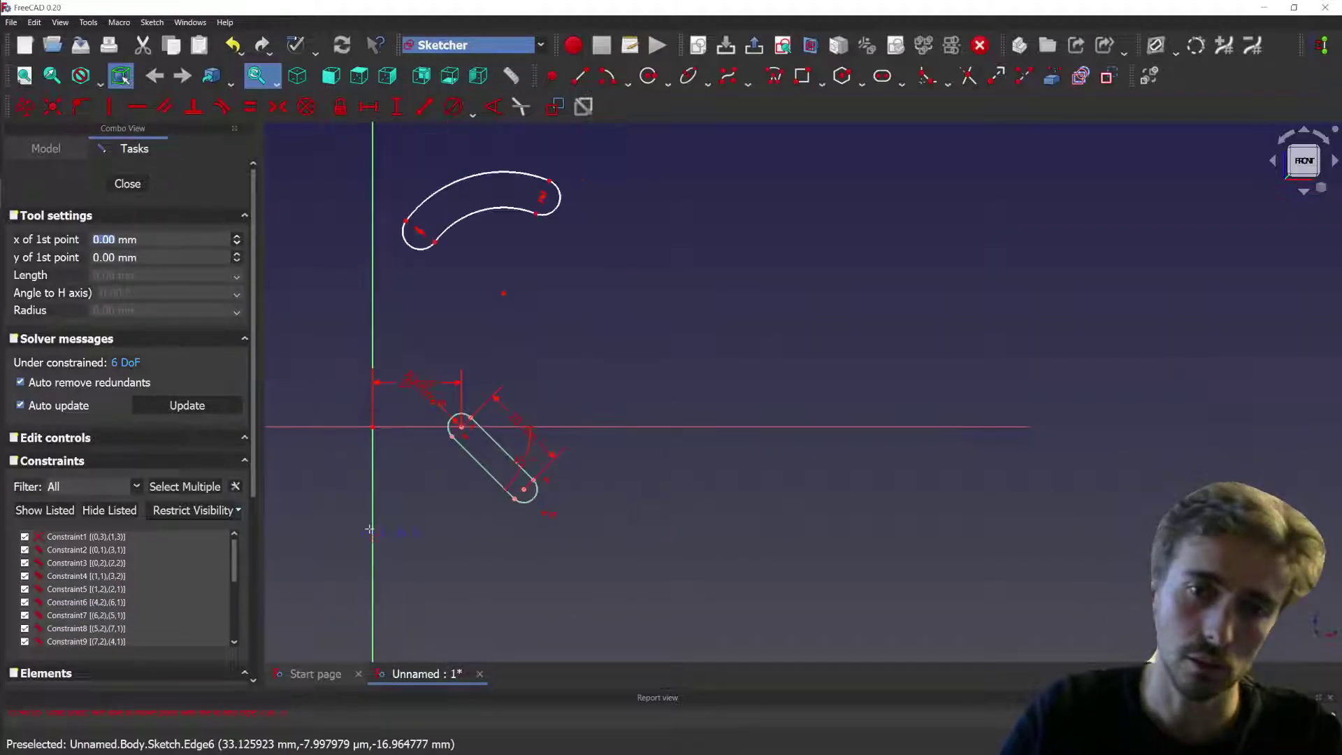
- Draw a freehand straight slot above the horizontal axis, sloping upward away from the vertical axis, and exit the slot tool
click(567, 356)
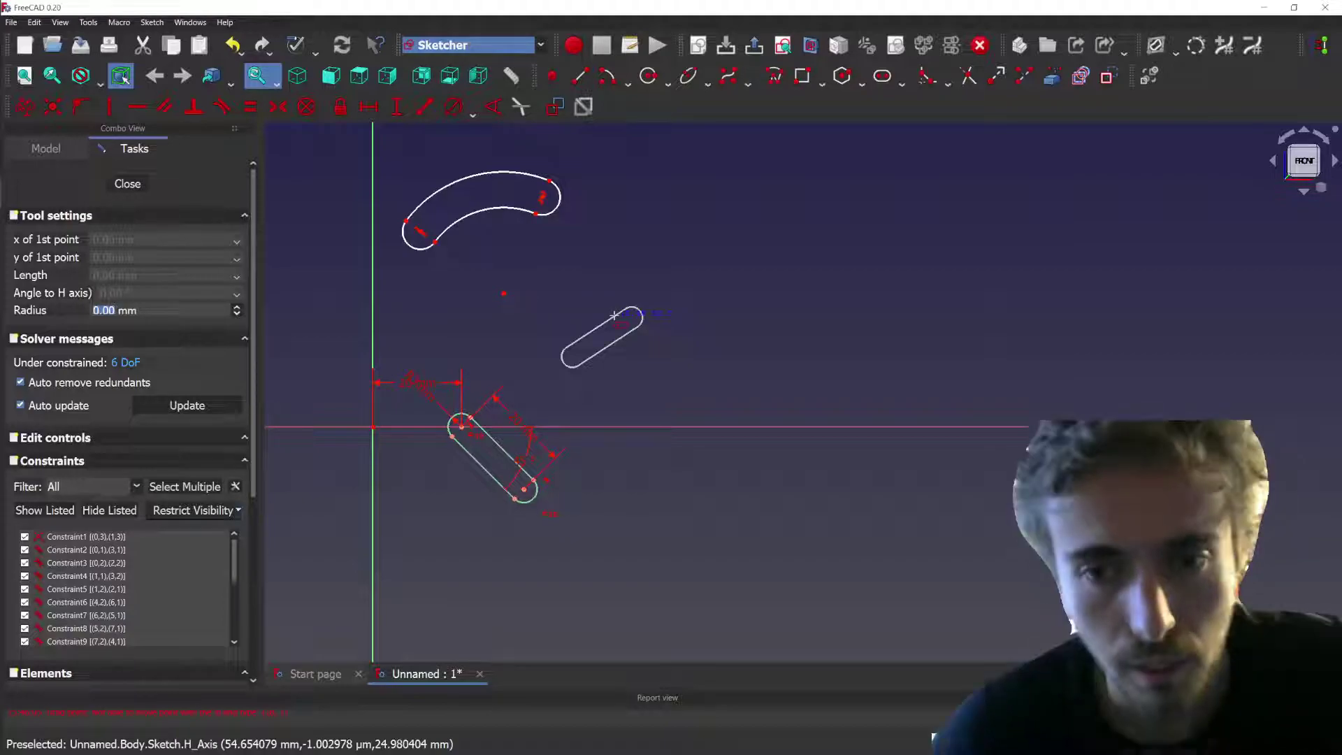
click(614, 316)
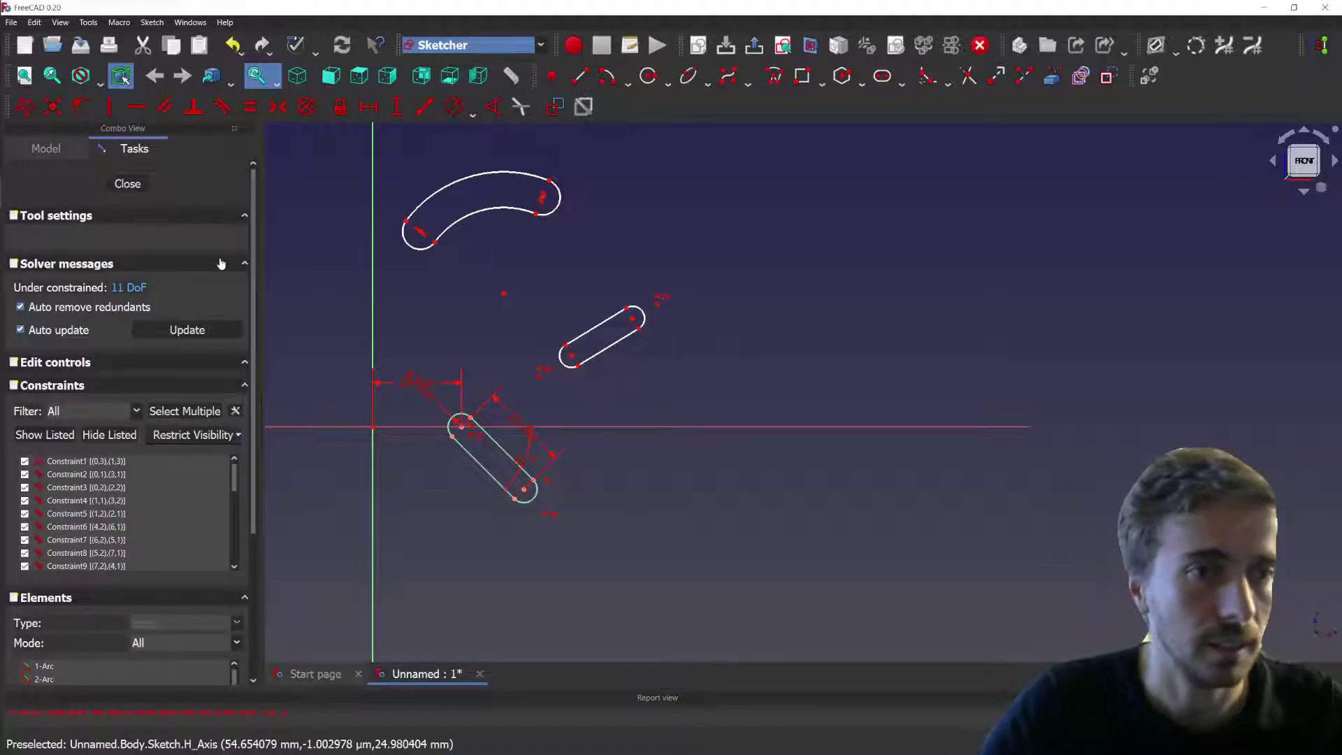
click(20, 224)
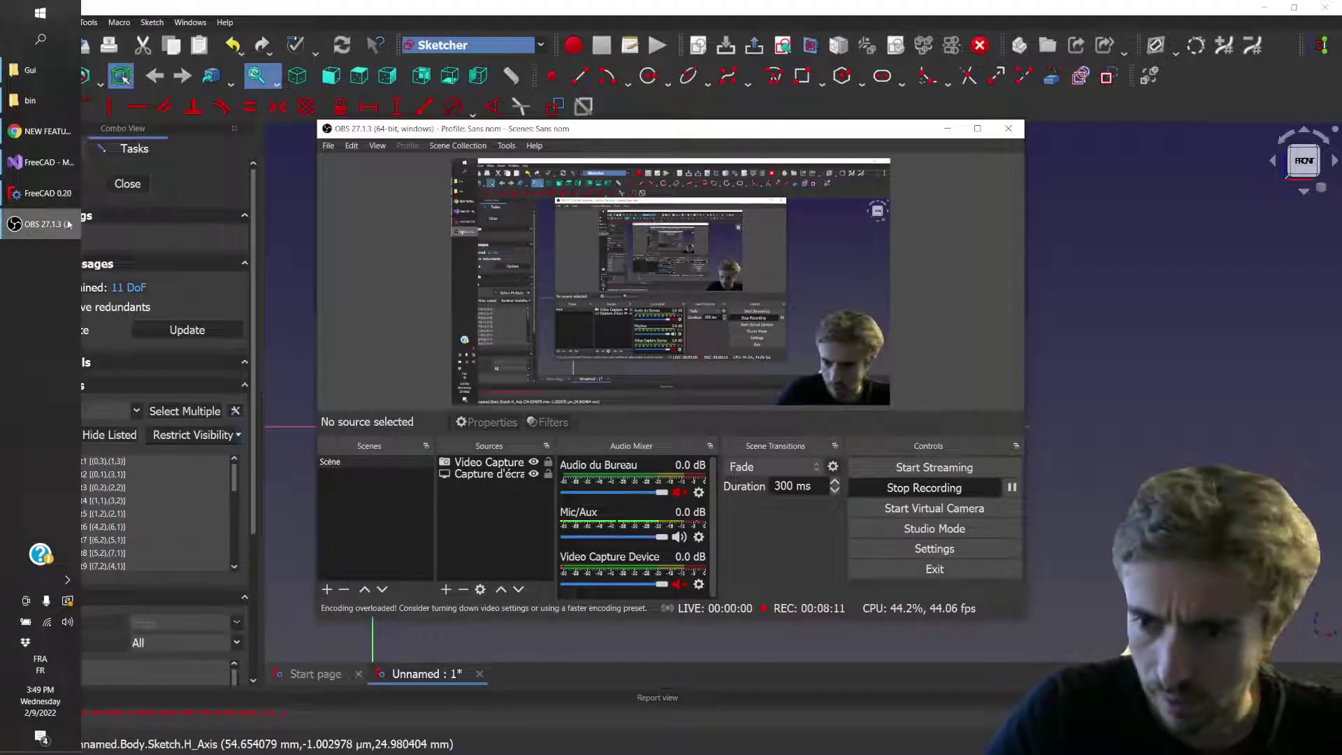
click(1146, 336)
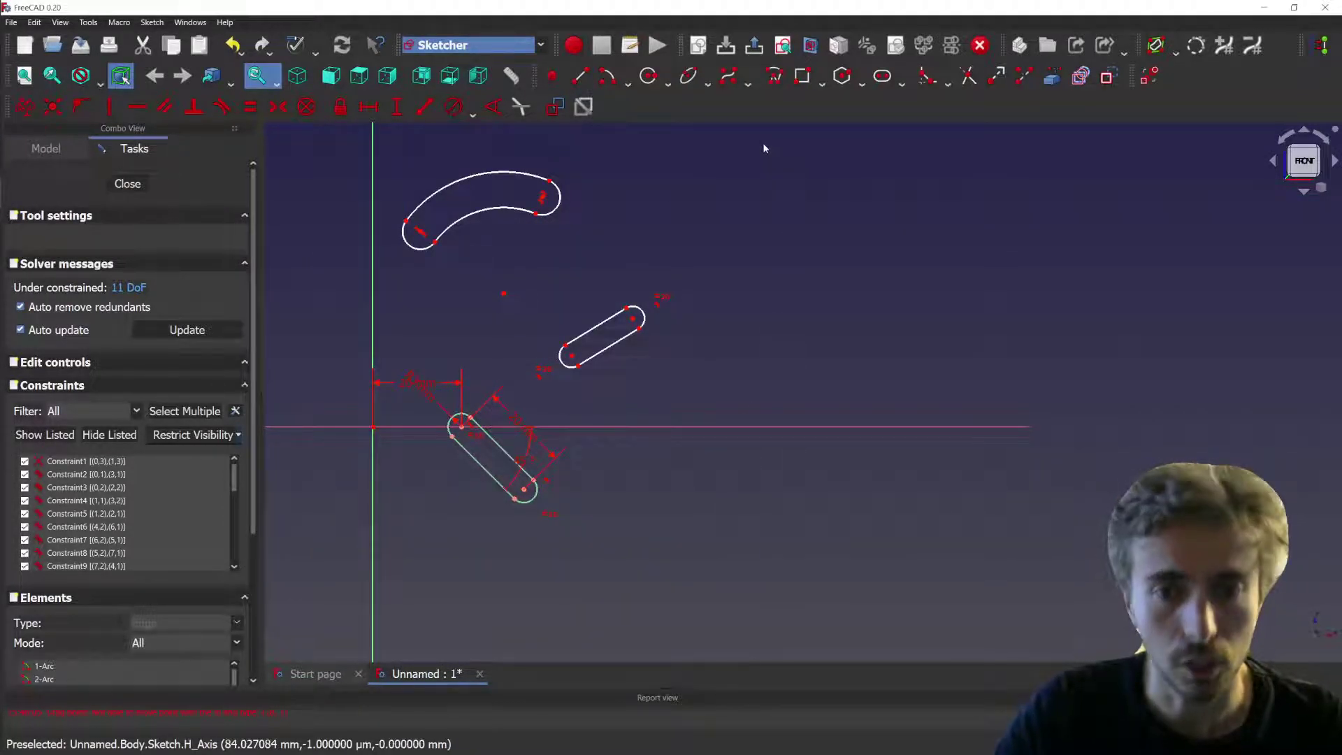
- Draw a freehand rectangular arc slot with straight ends, sweeping more than a half turn, to the right of the existing slots
click(901, 84)
click(907, 136)
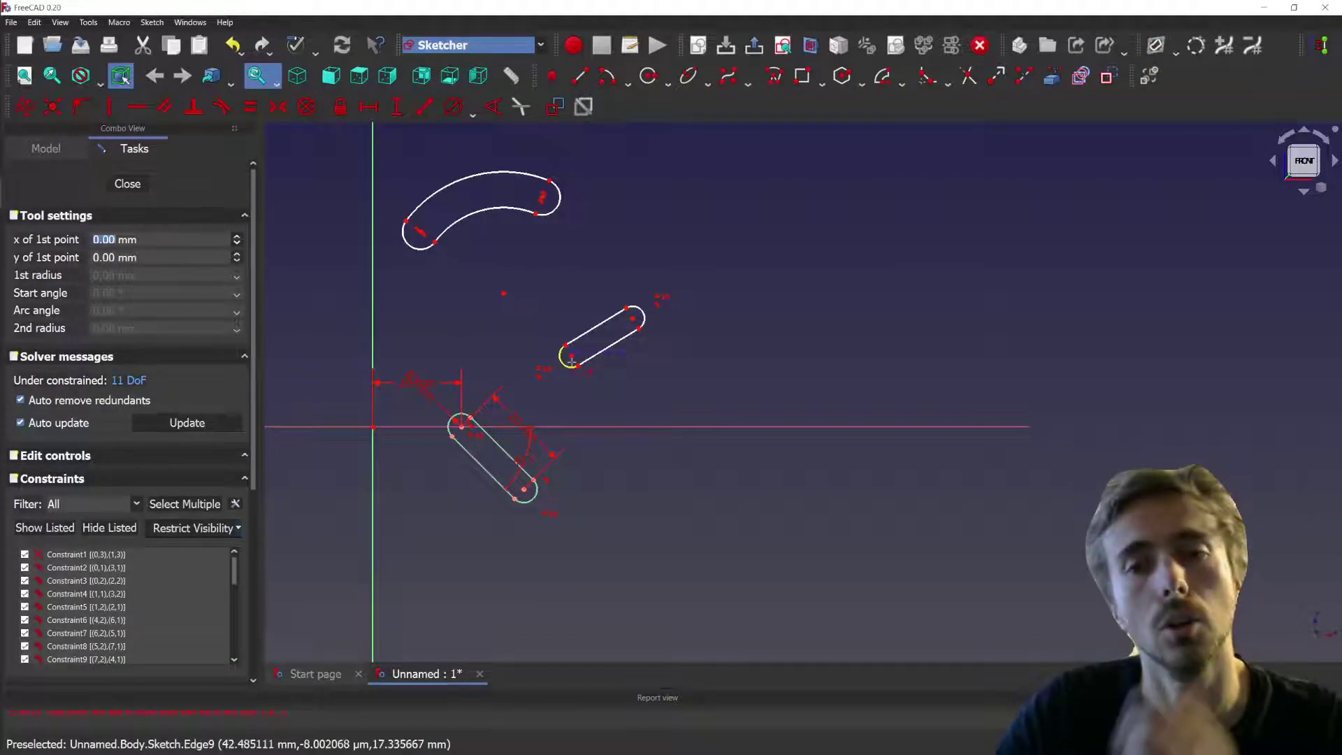
click(766, 260)
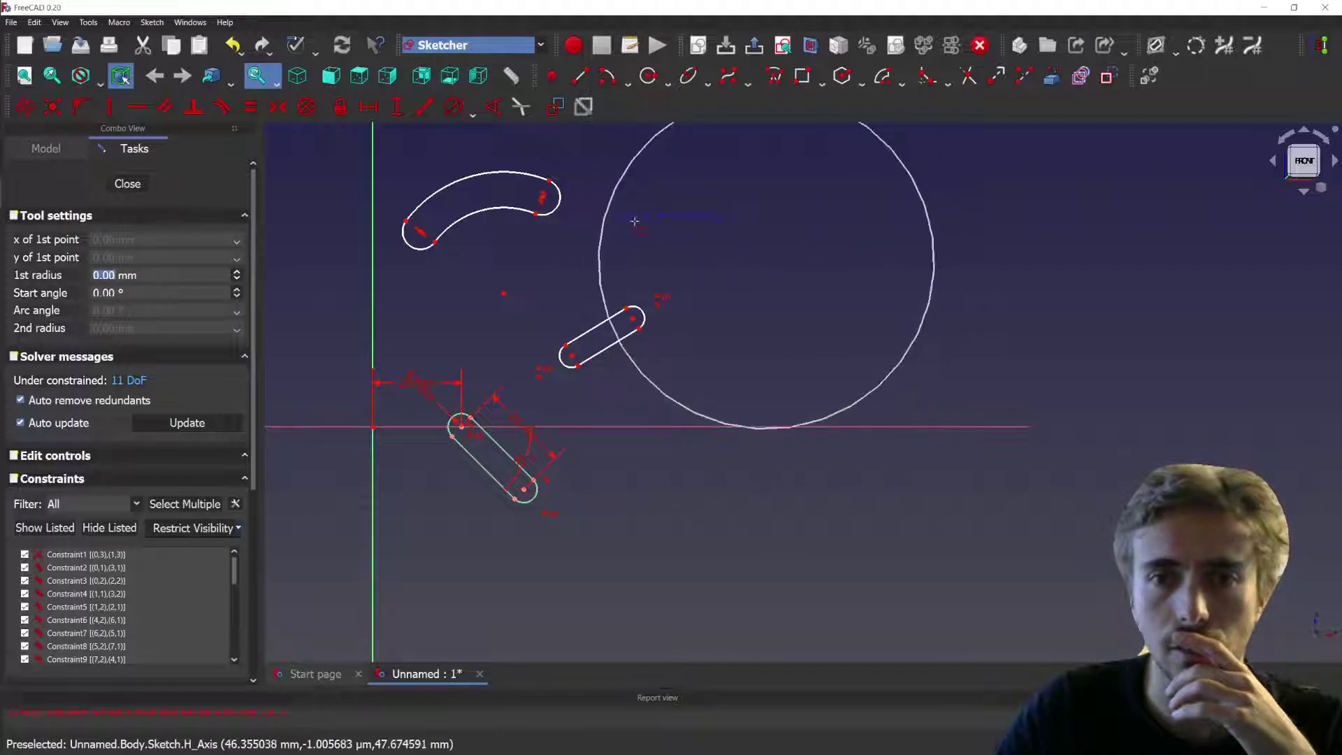
middle_drag(671, 259, 618, 318)
click(624, 306)
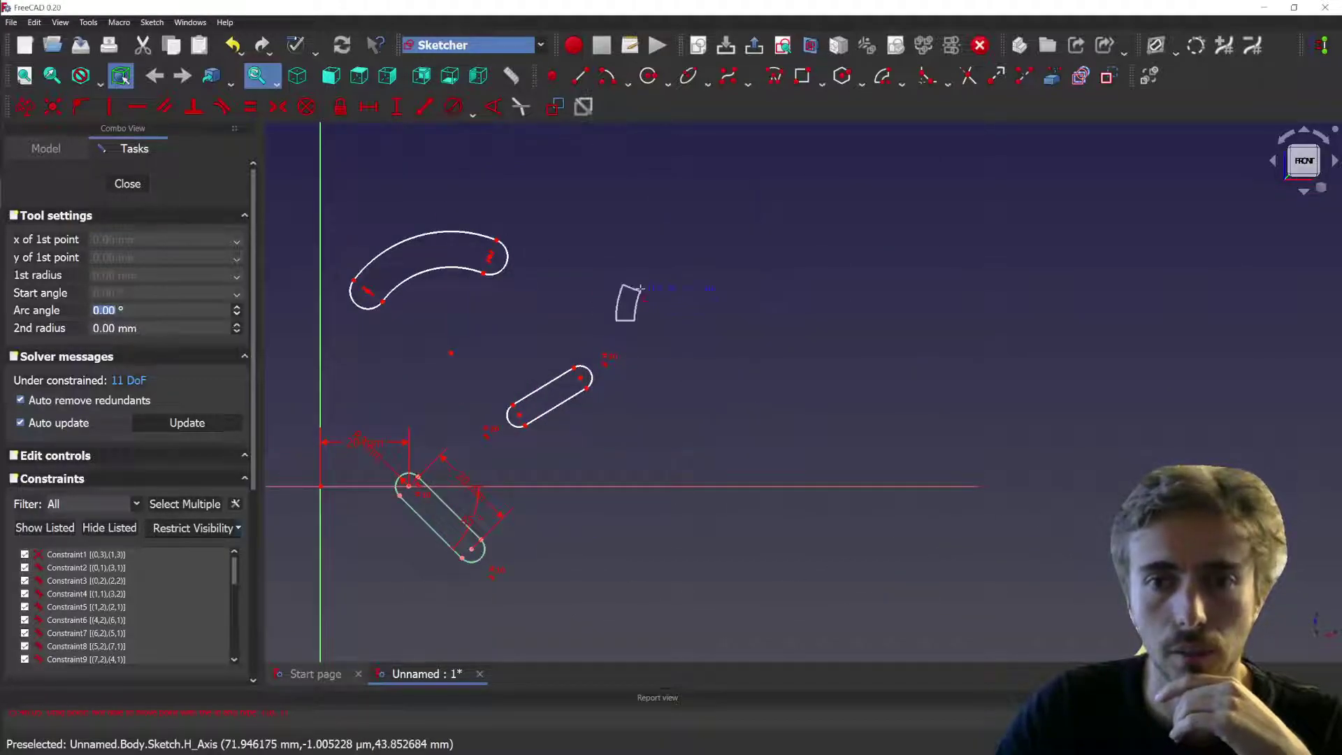
scroll(717, 259, up, 3)
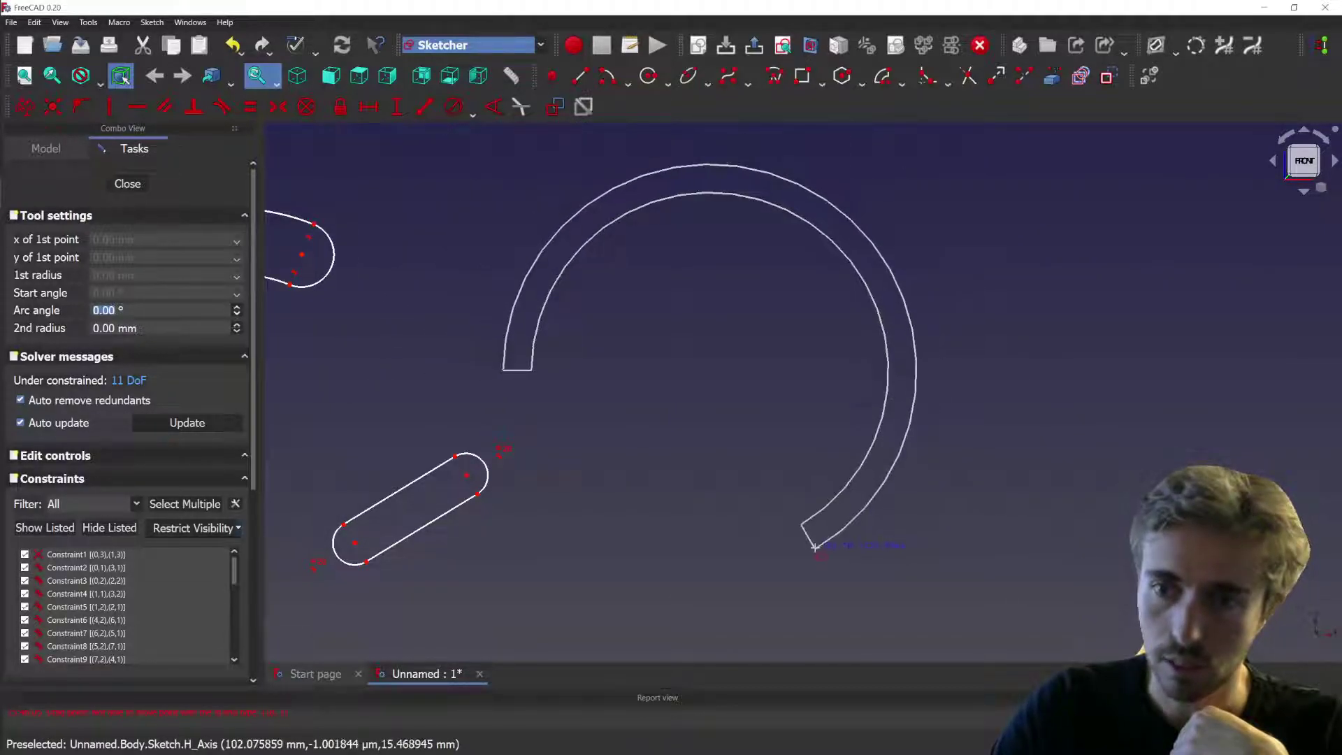
click(823, 567)
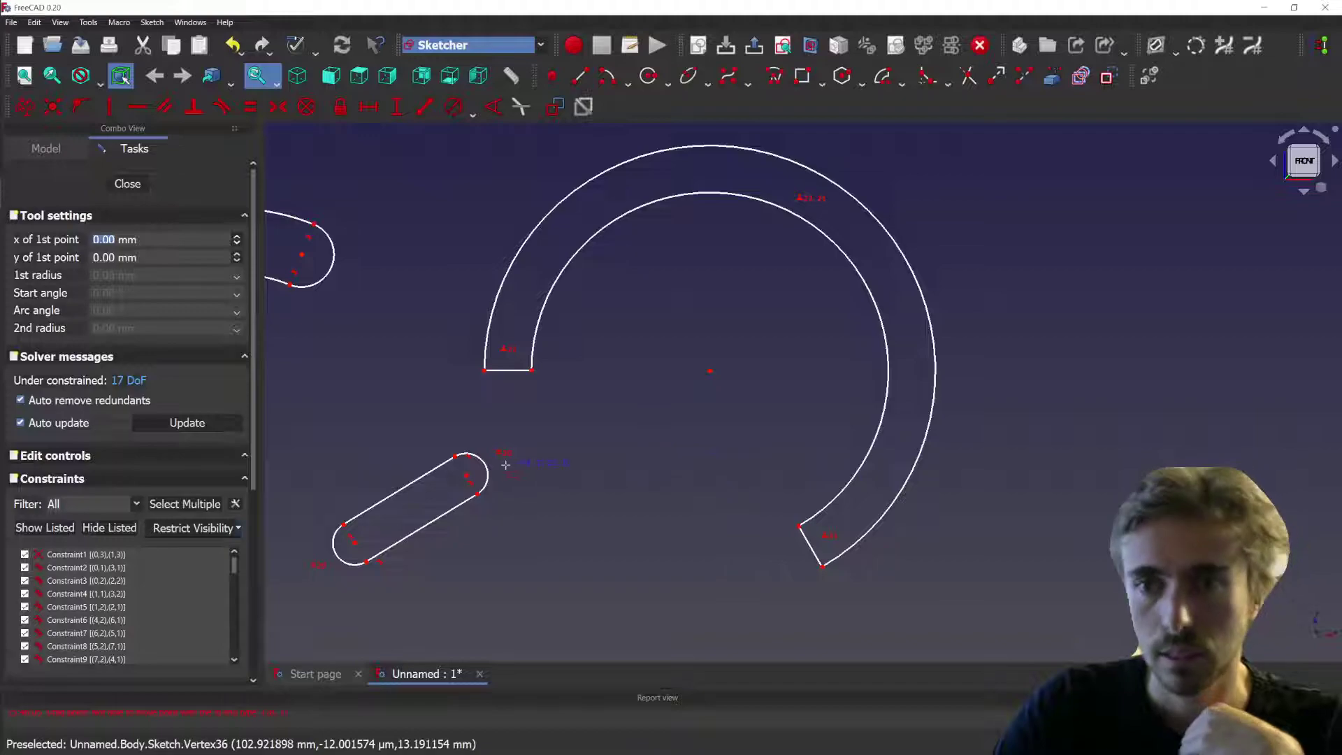
- Create a rectangular arc slot centred at x -50, y -40 mm with first radius 50 mm, start angle 0°, arc angle 180° and second radius 30 mm
scroll(505, 464, down, 5)
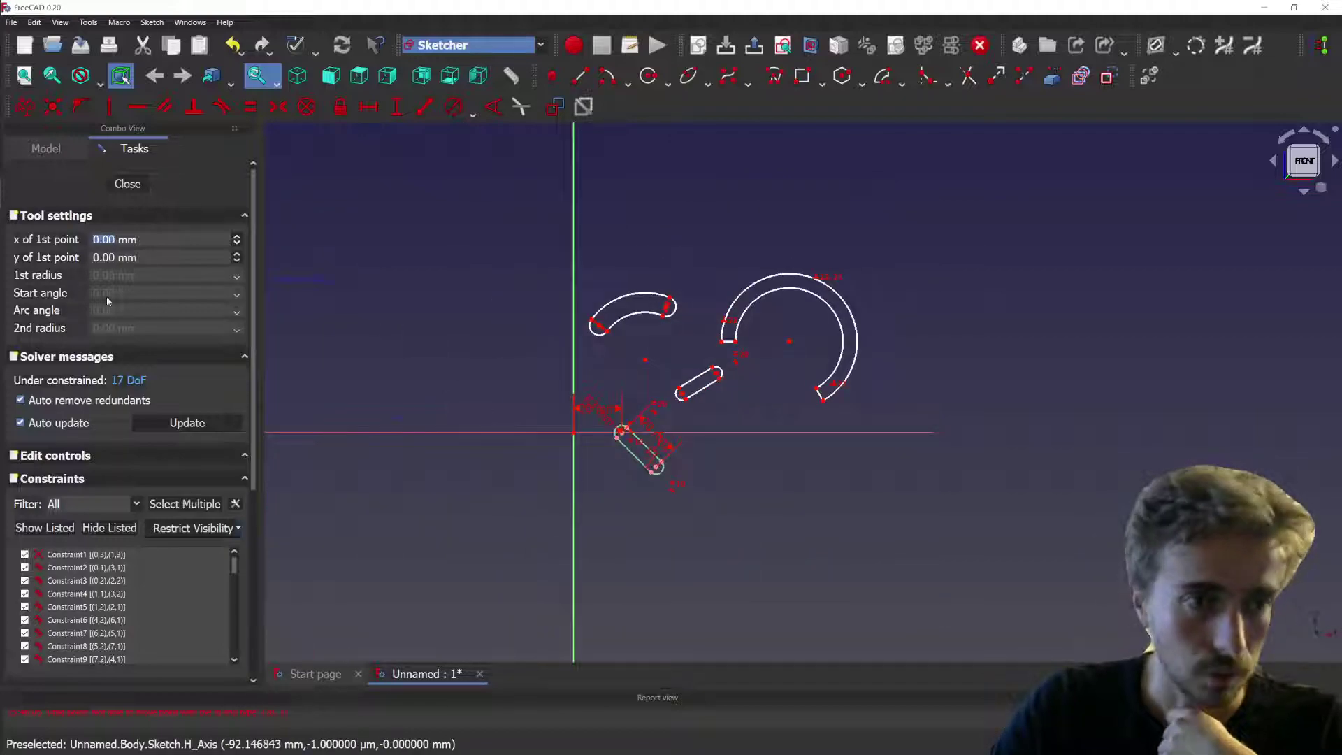
text(-50)
key(Tab)
text(-40)
key(Return)
scroll(776, 259, down, 2)
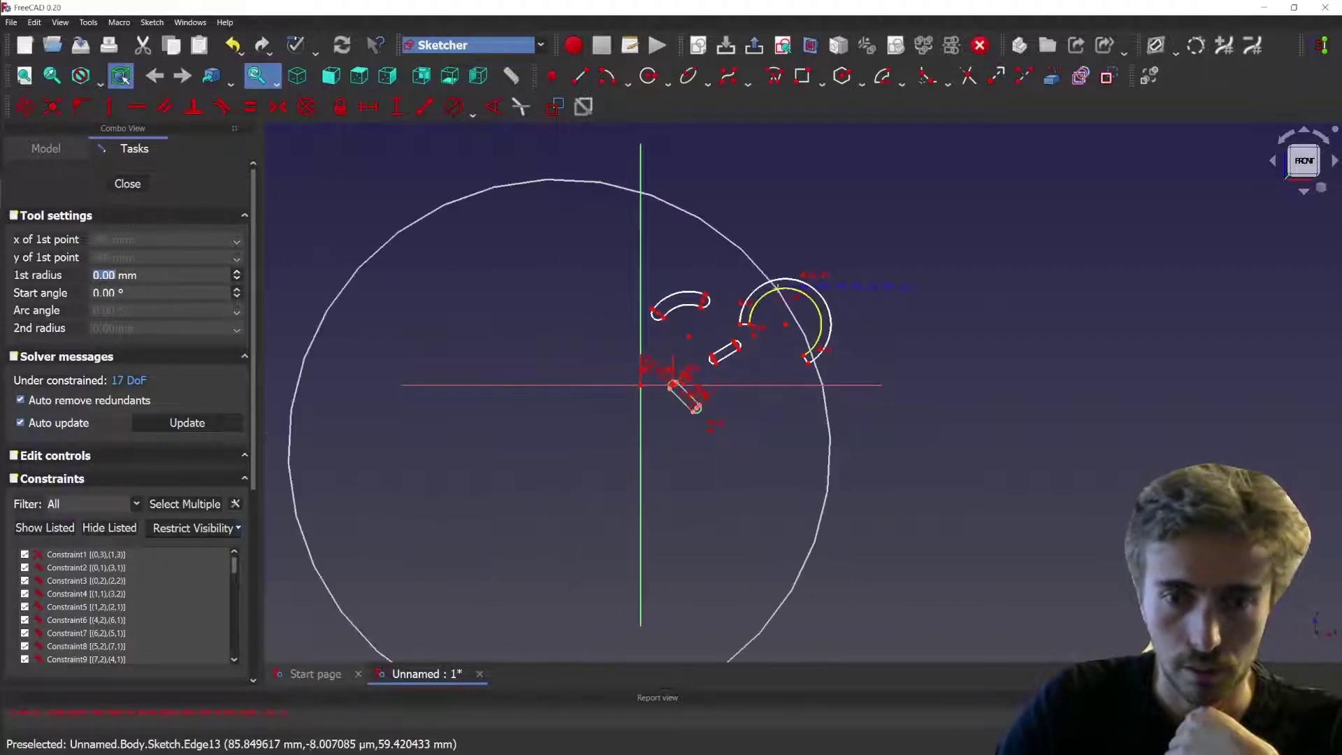
scroll(531, 455, up, 2)
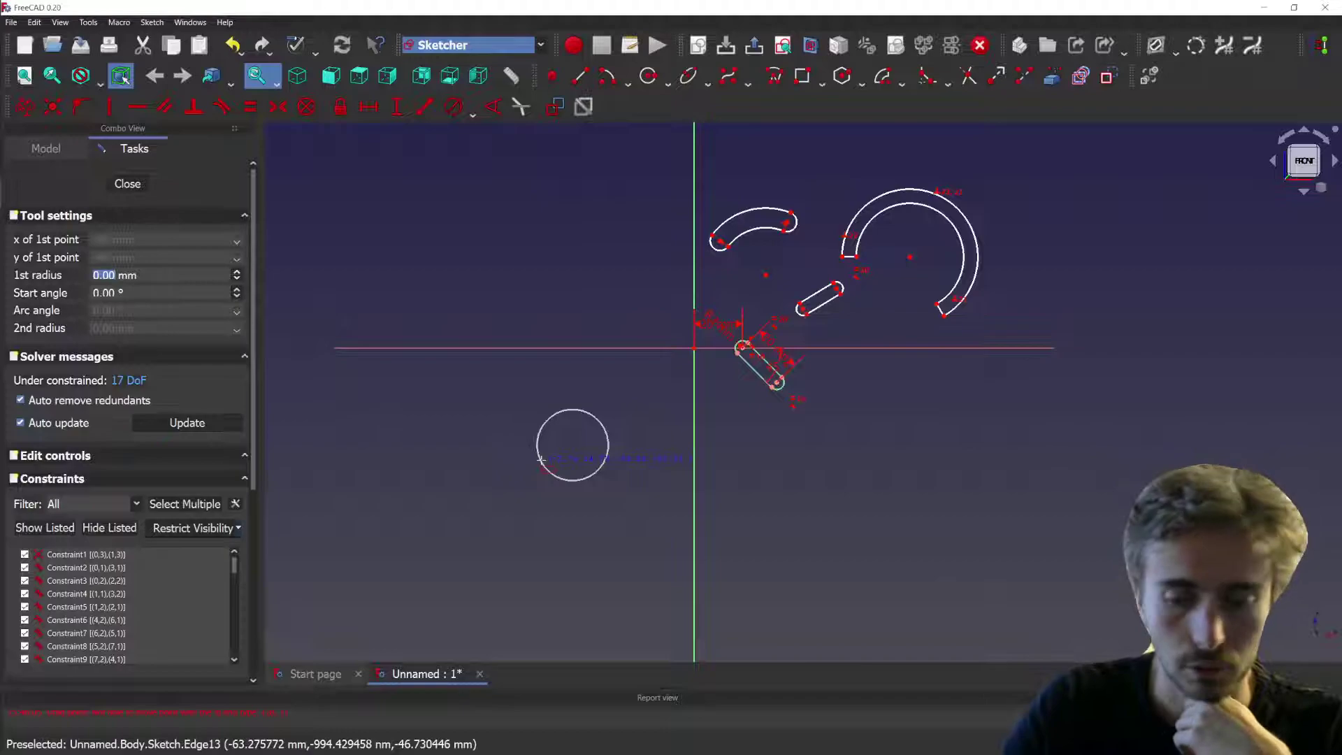
key(Return)
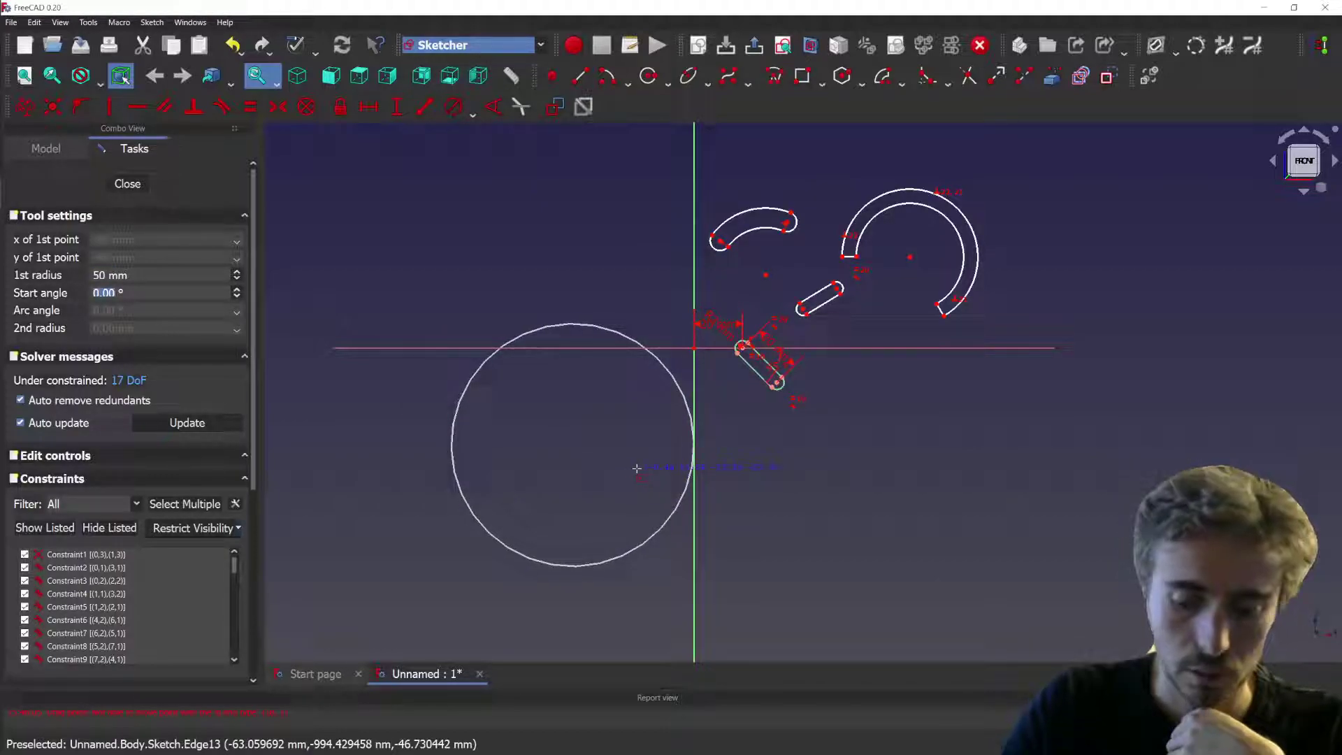
key(Return)
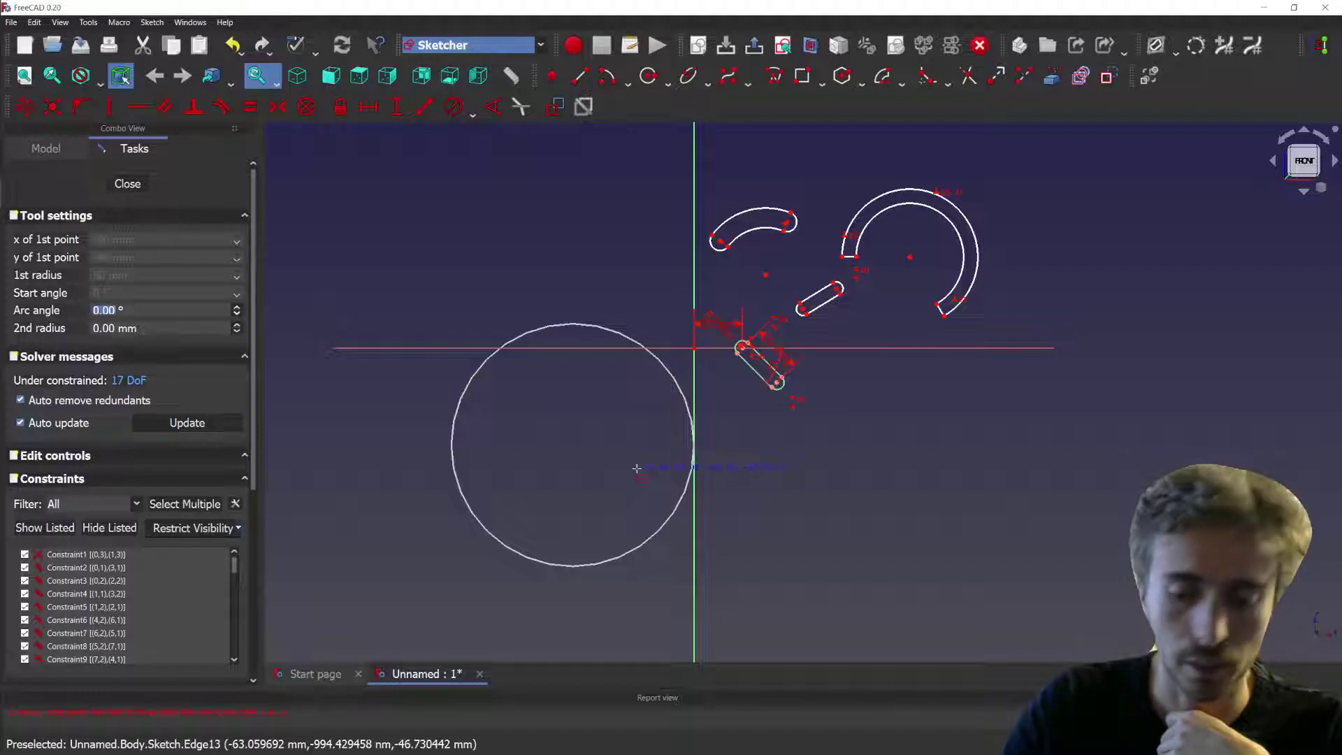
key(Return)
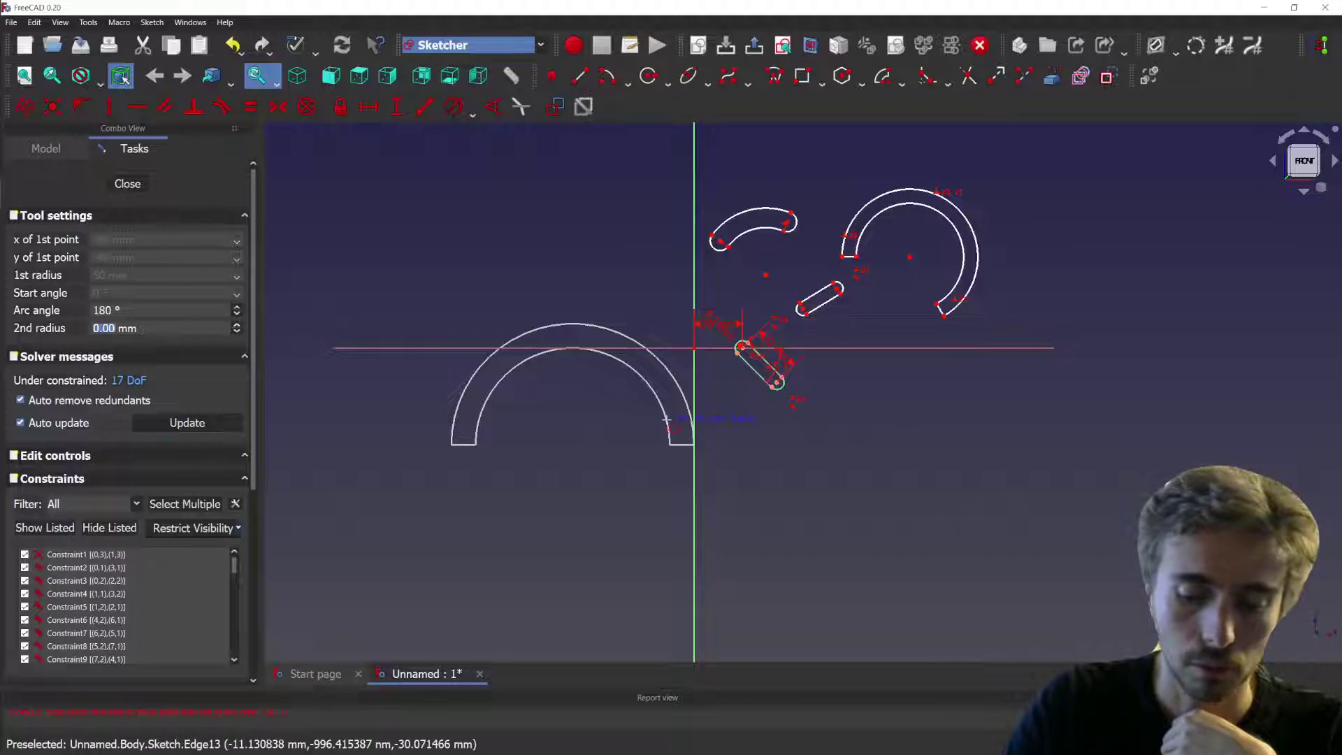
click(666, 419)
scroll(572, 445, up, 3)
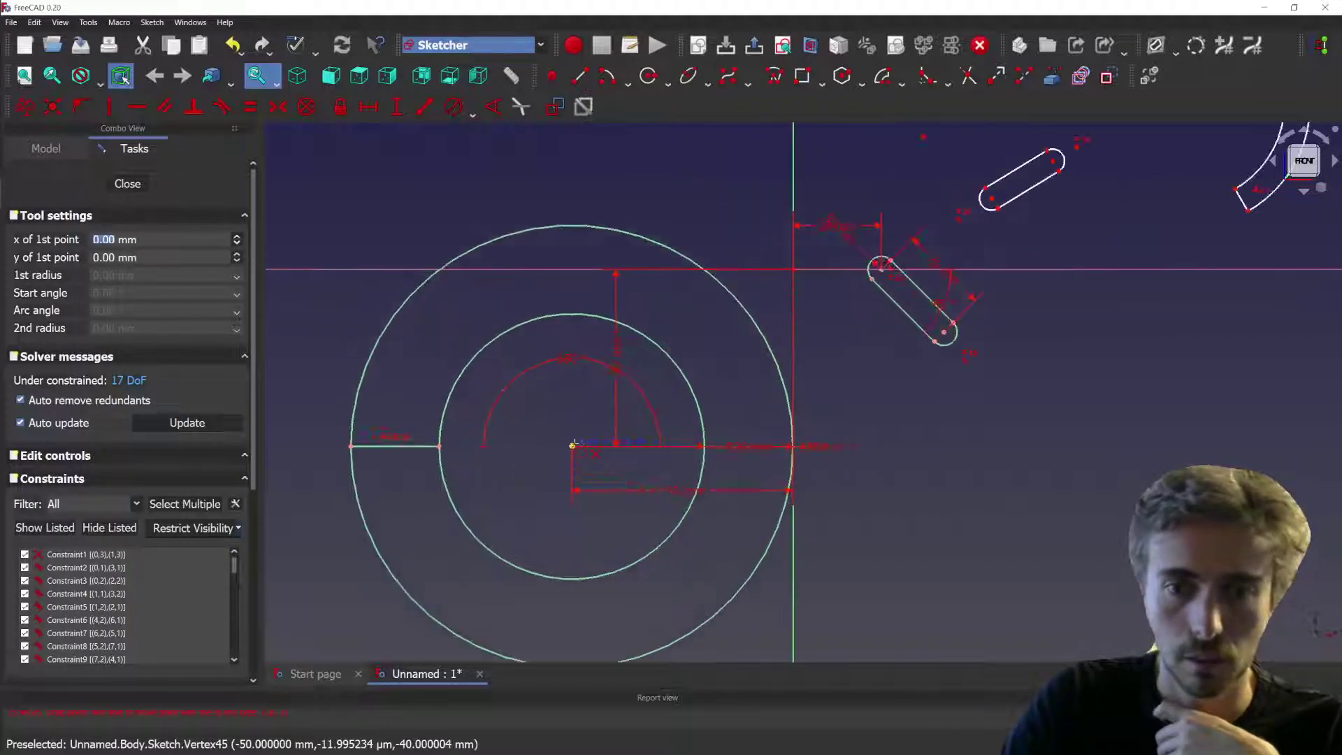
right_click(493, 499)
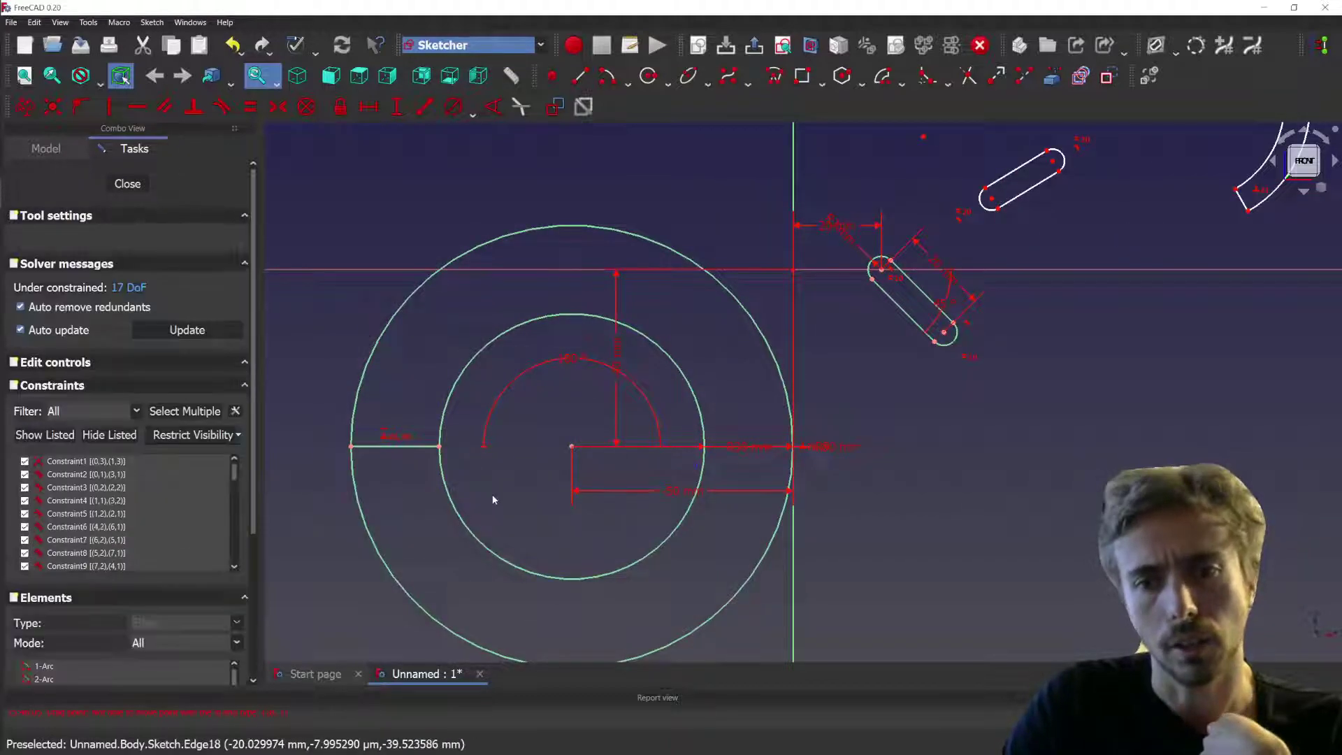
- Set the 180° angle constraint of the rectangular arc slot to 0°
click(408, 450)
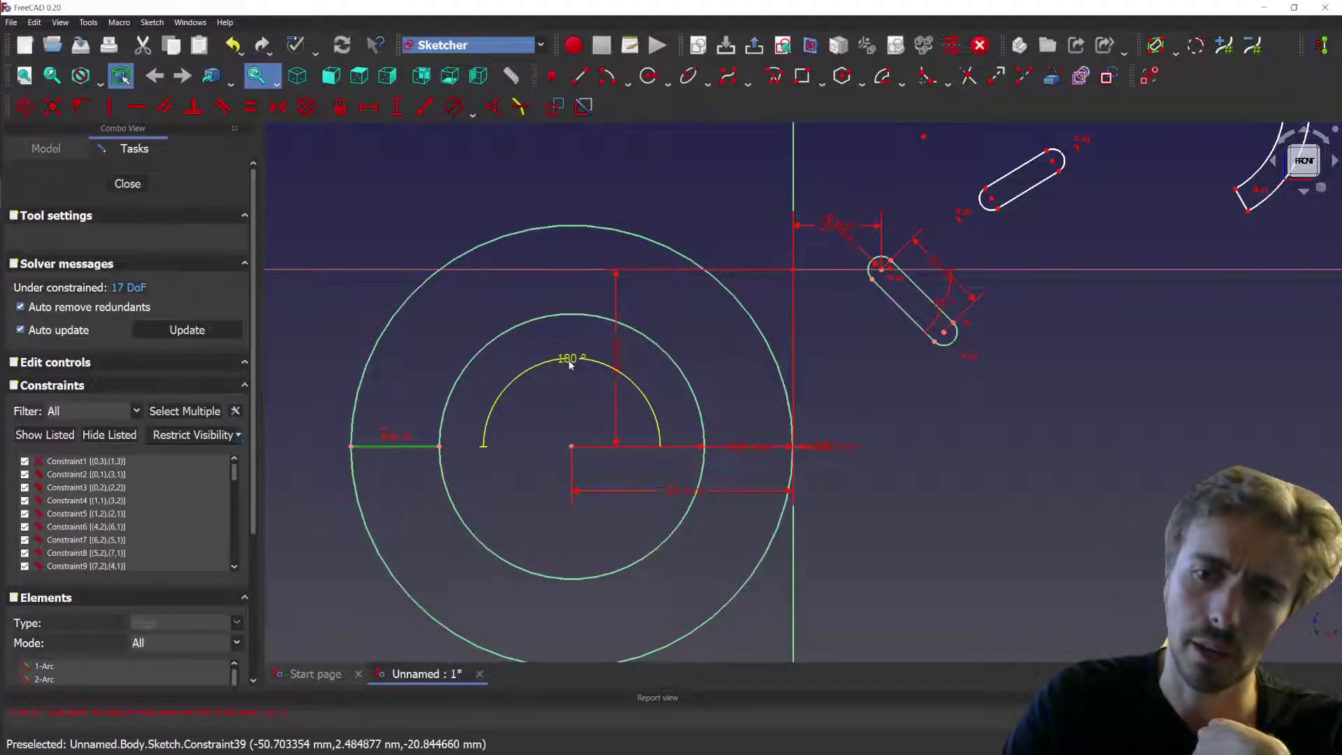
key(k)
key(a)
key(Return)
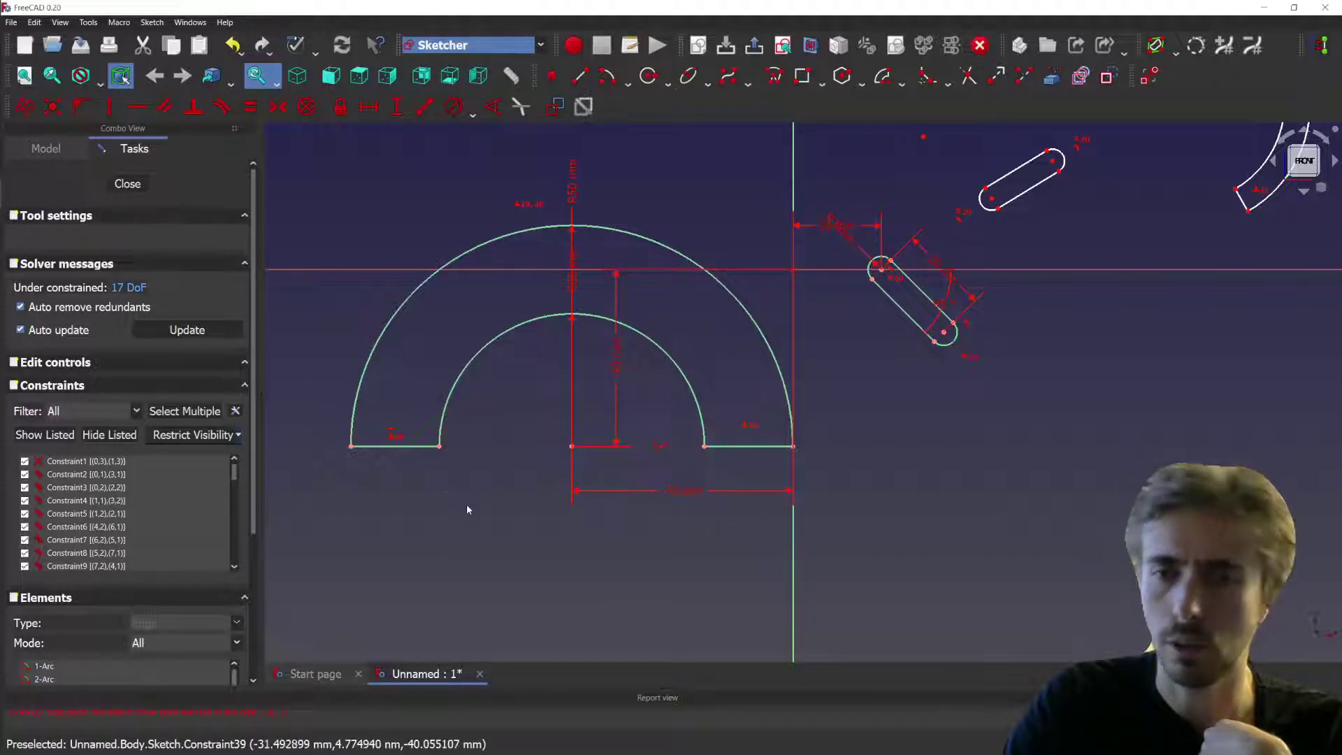
- Check the value of the half-ring slot's angle constraint and examine the two straight end edges
scroll(538, 526, down, 3)
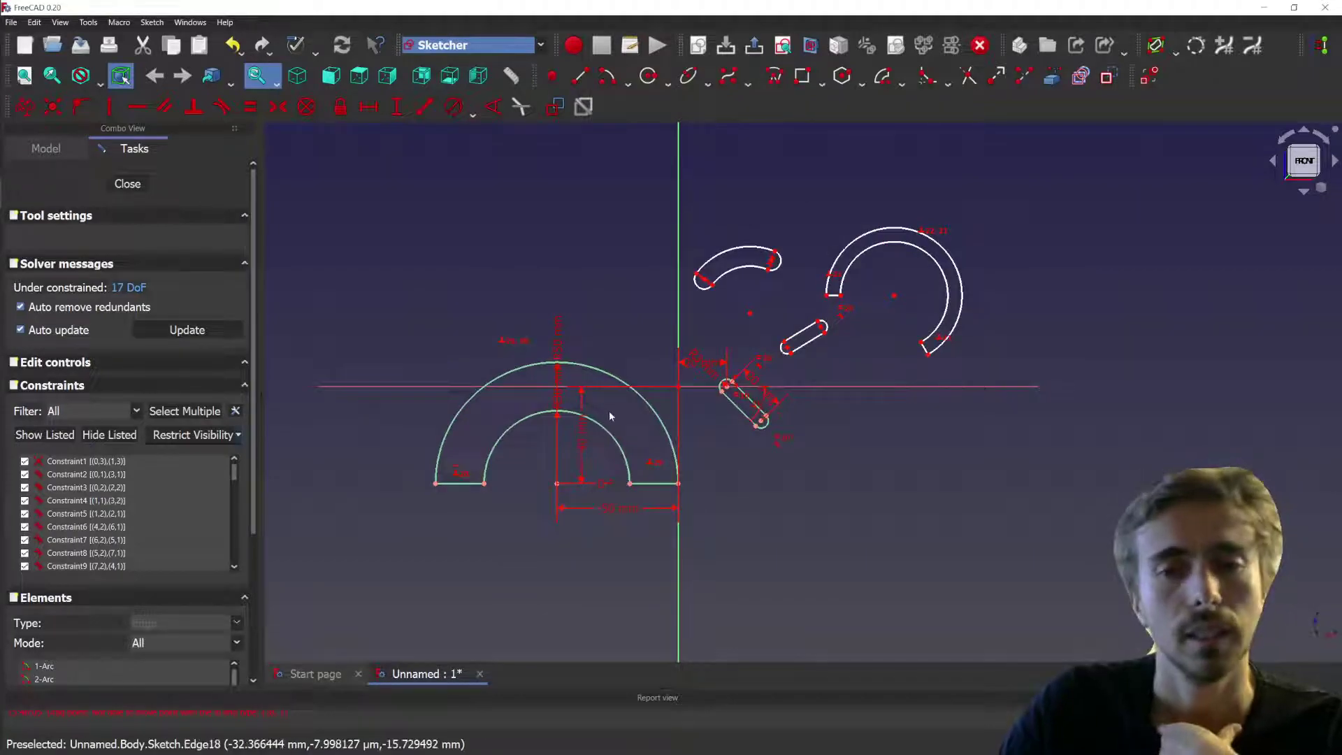
scroll(608, 518, up, 2)
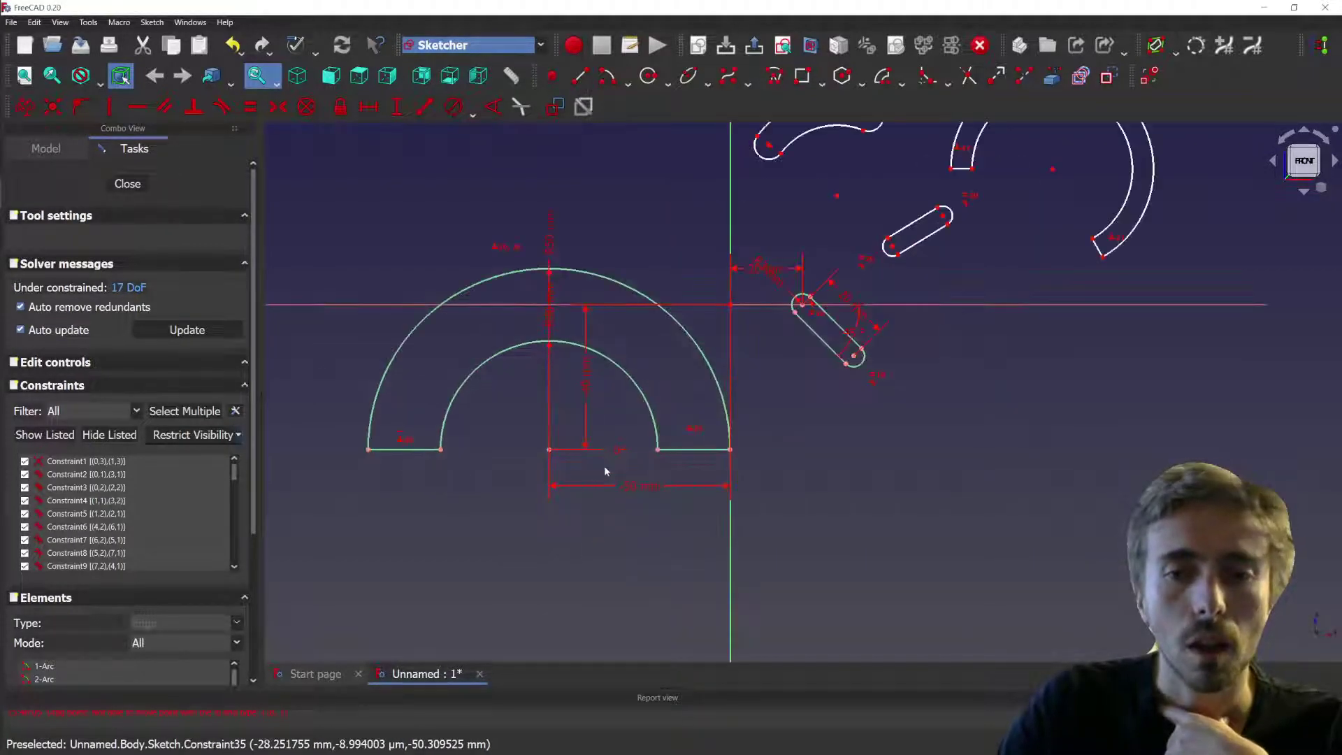
double_click(618, 451)
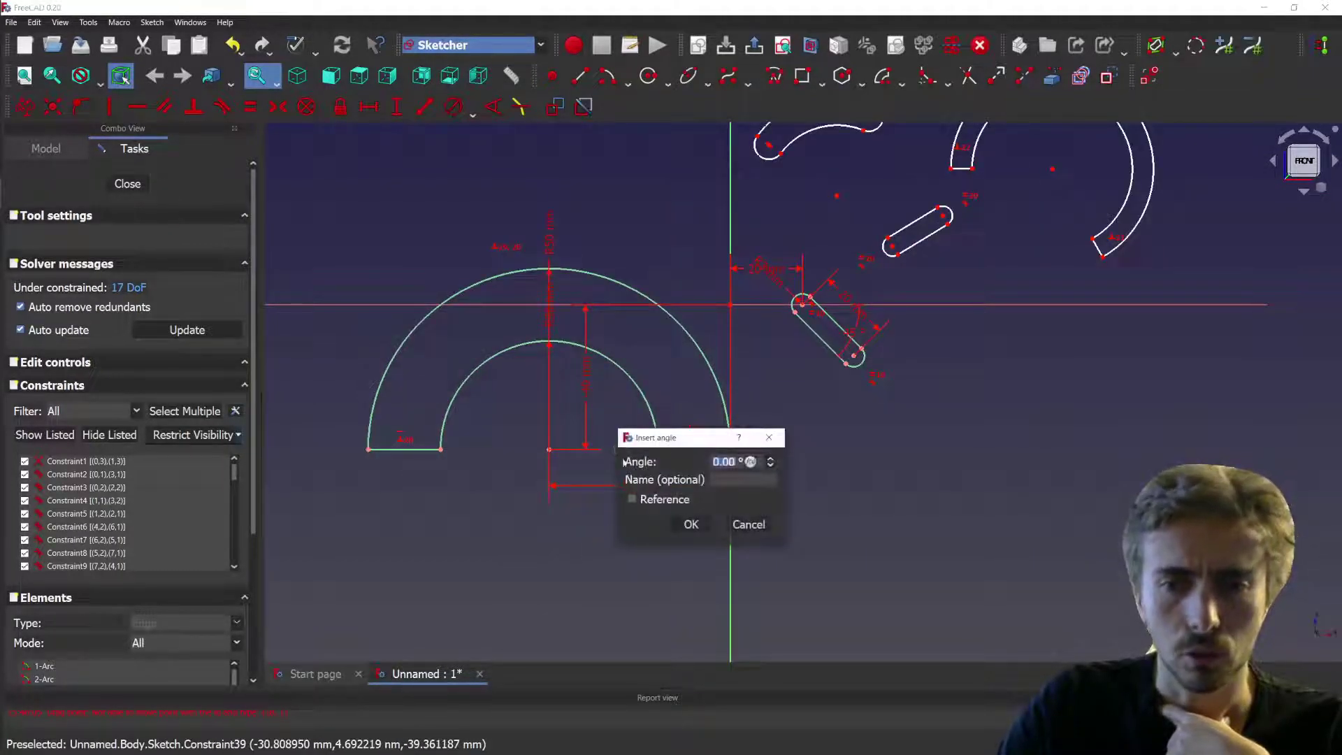
click(769, 438)
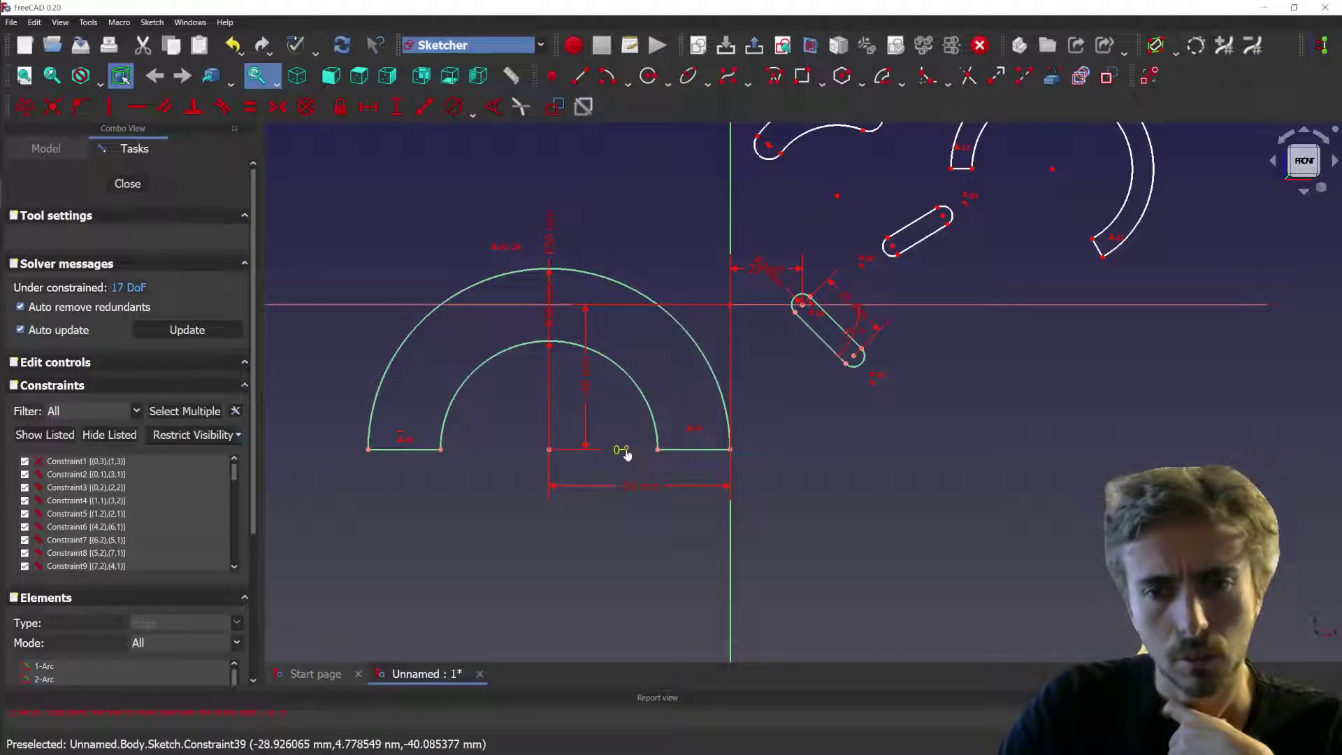
scroll(624, 455, up, 3)
scroll(890, 430, down, 1)
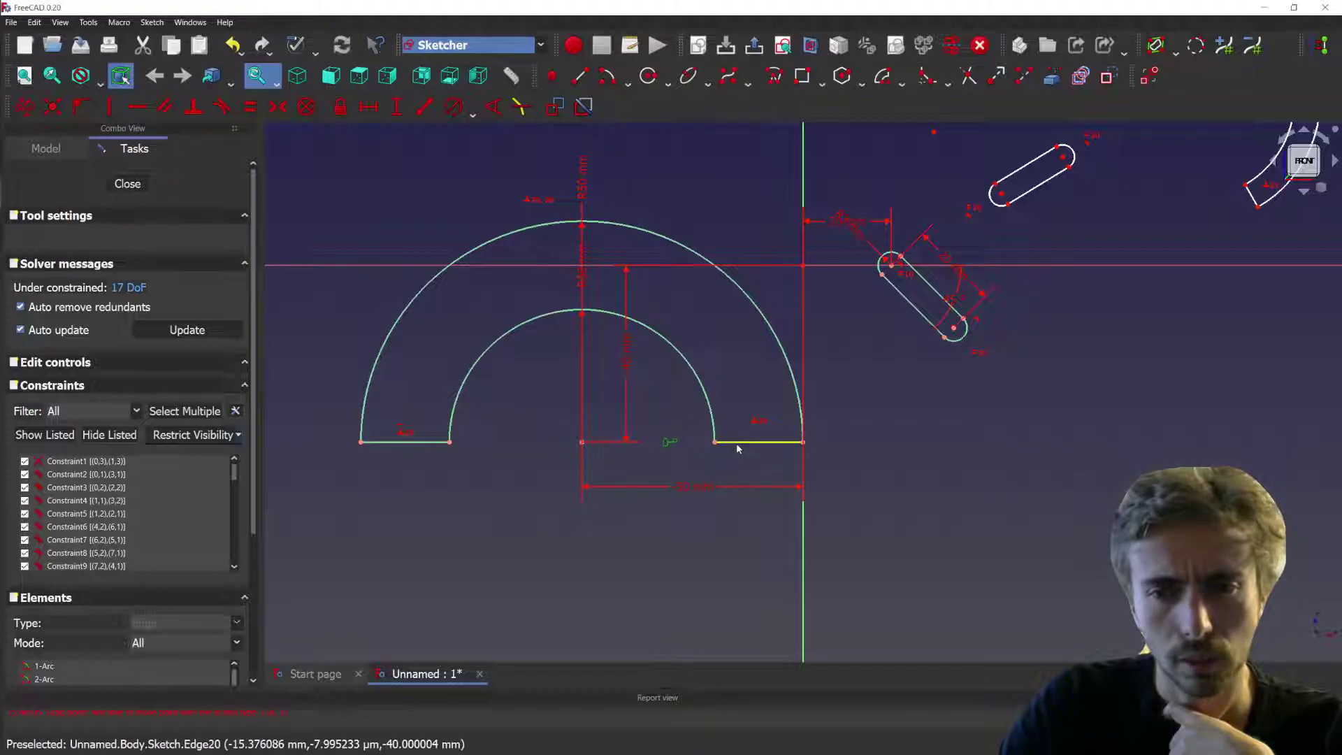
click(428, 458)
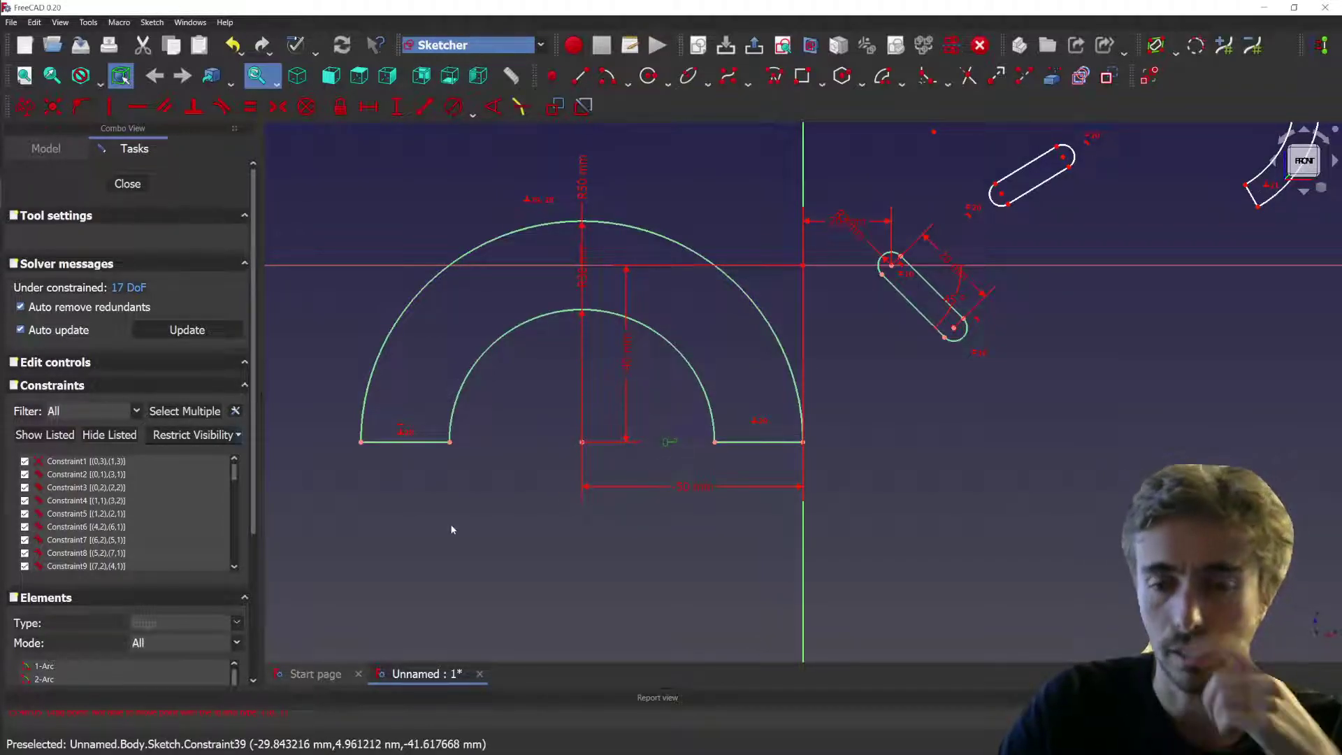
- Draw a freehand arc slot with rounded ends, sweeping about a quarter turn, above the half-ring slot and left of the vertical axis
scroll(454, 524, down, 3)
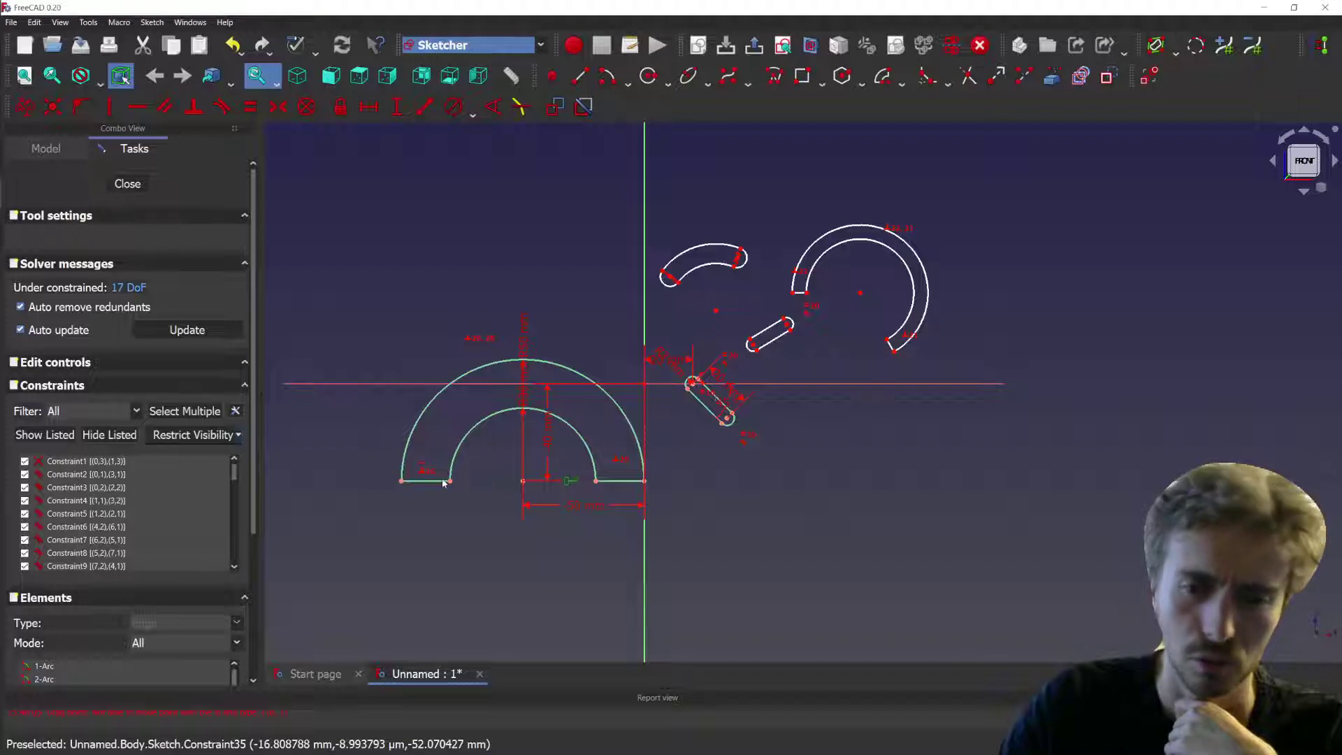
scroll(725, 595, down, 2)
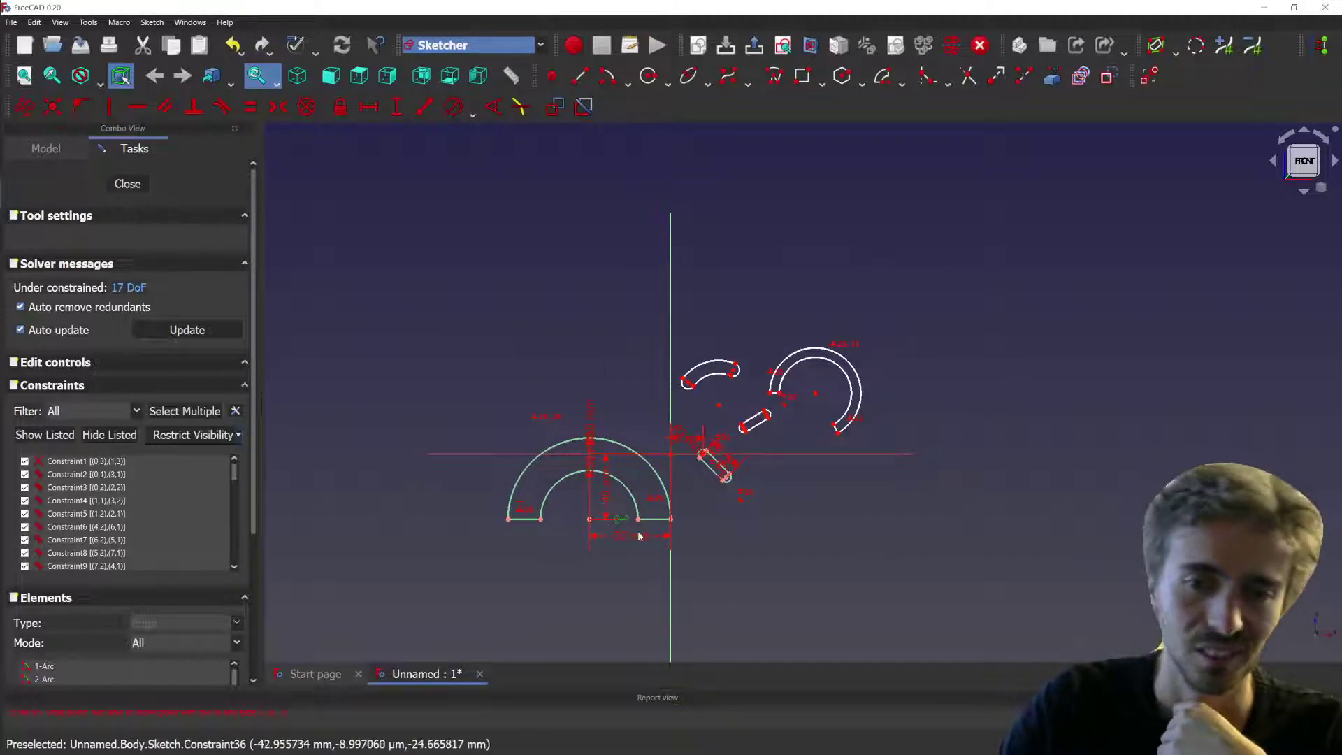
scroll(414, 287, up, 3)
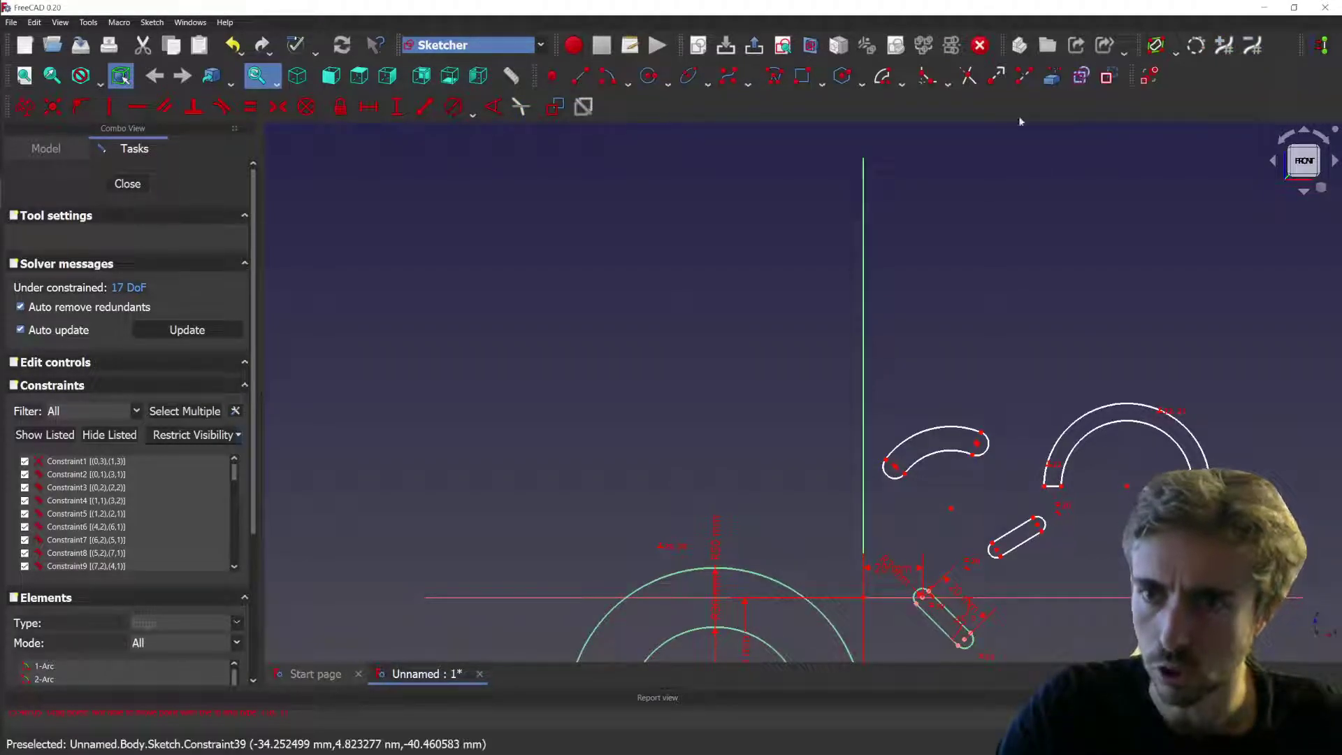
click(902, 83)
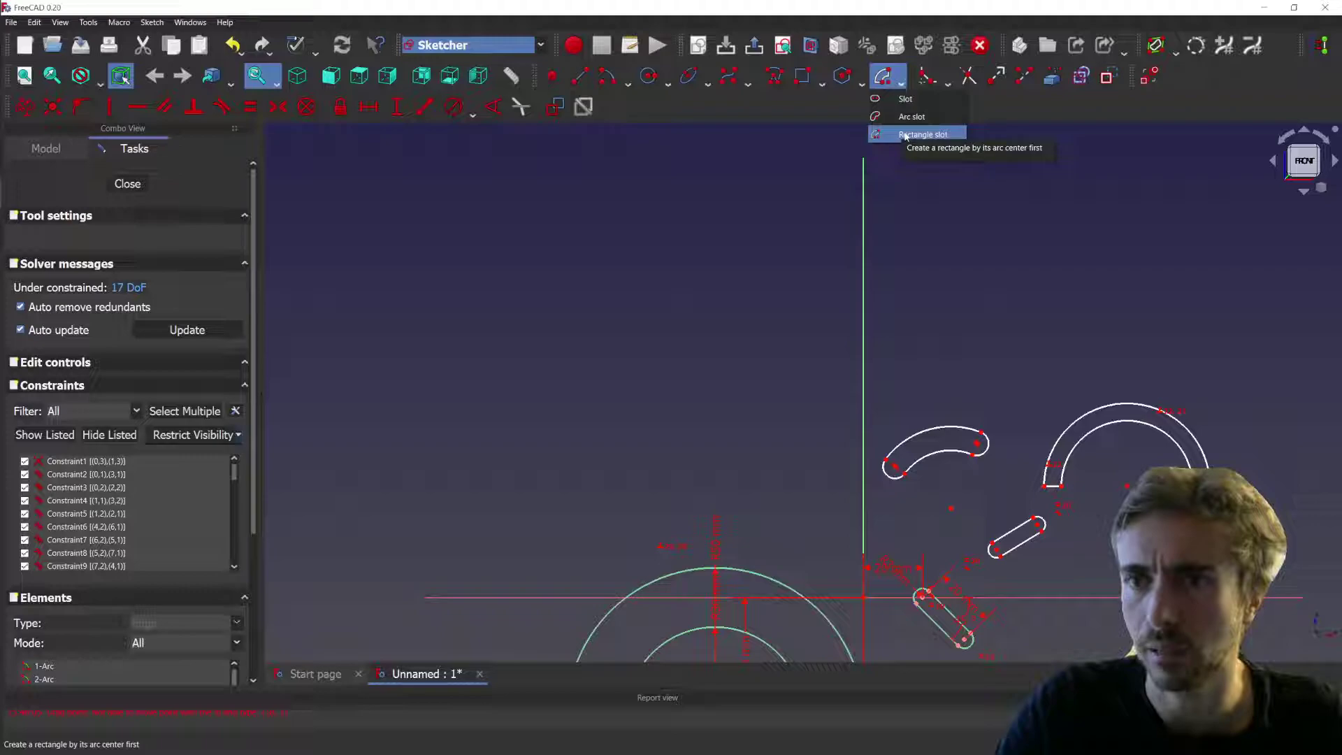
click(908, 117)
click(636, 325)
click(634, 269)
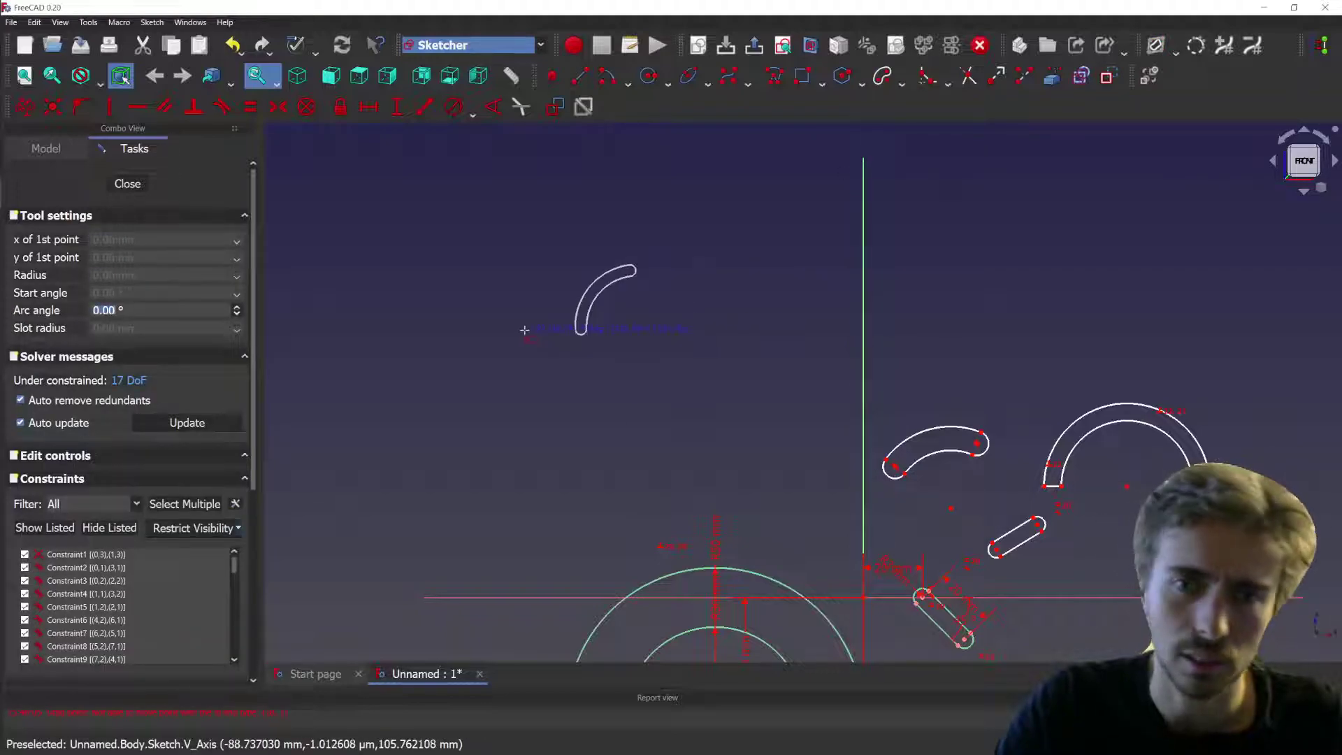
click(570, 339)
click(649, 301)
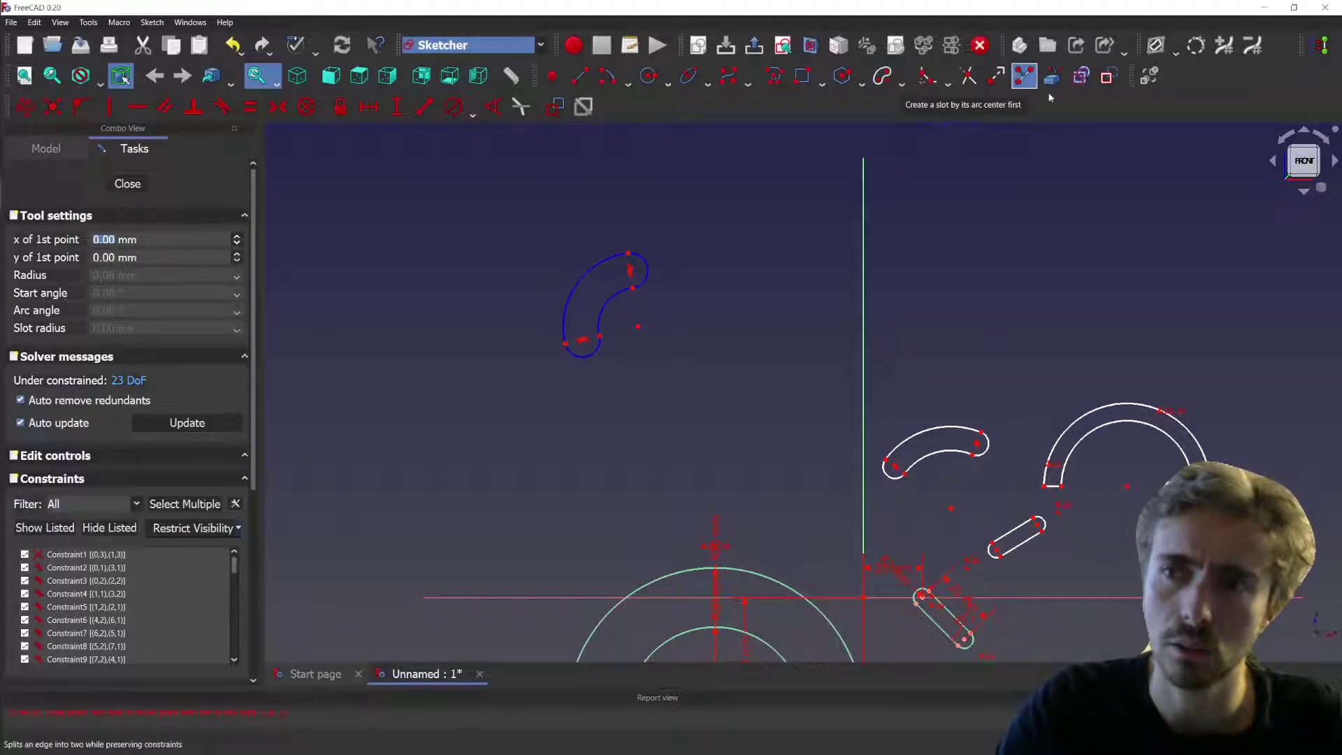
- Leave the arc slot tool and delete the freehand arc slot left of the vertical axis
right_click(589, 250)
drag(528, 220, 669, 369)
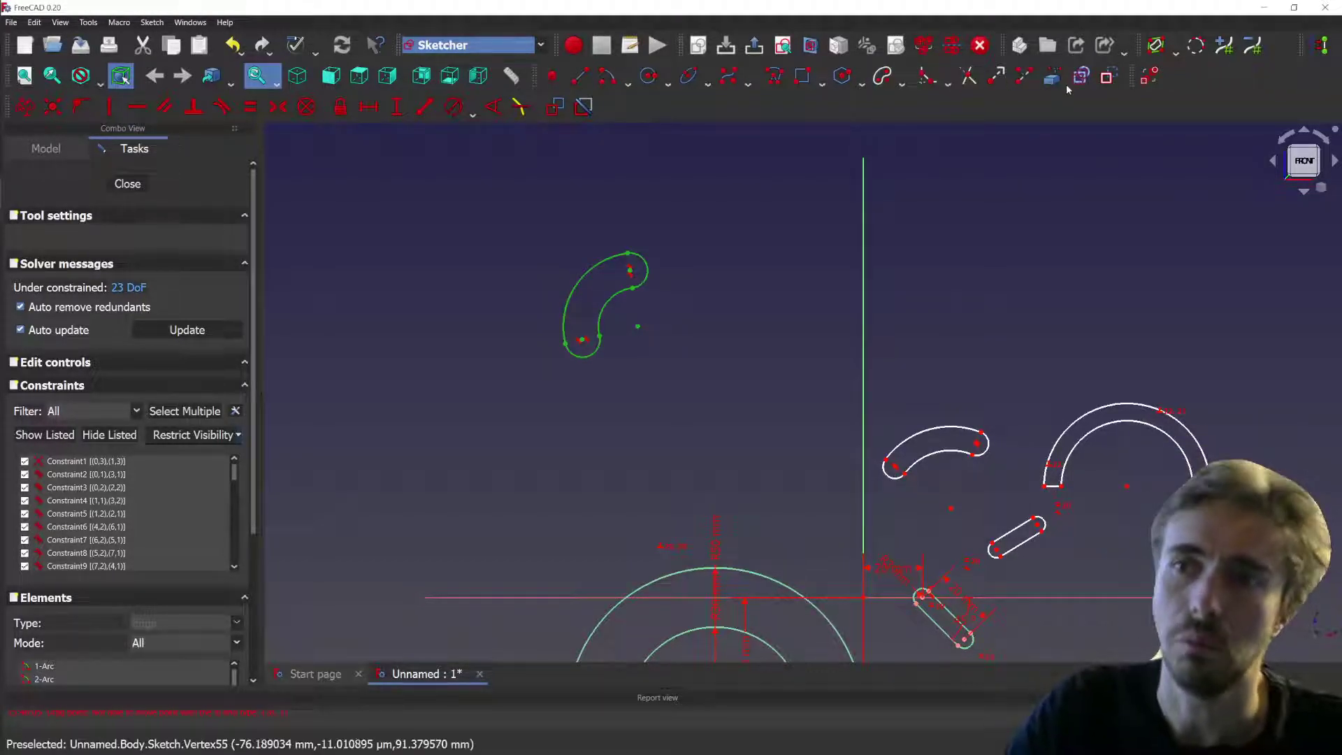
click(856, 132)
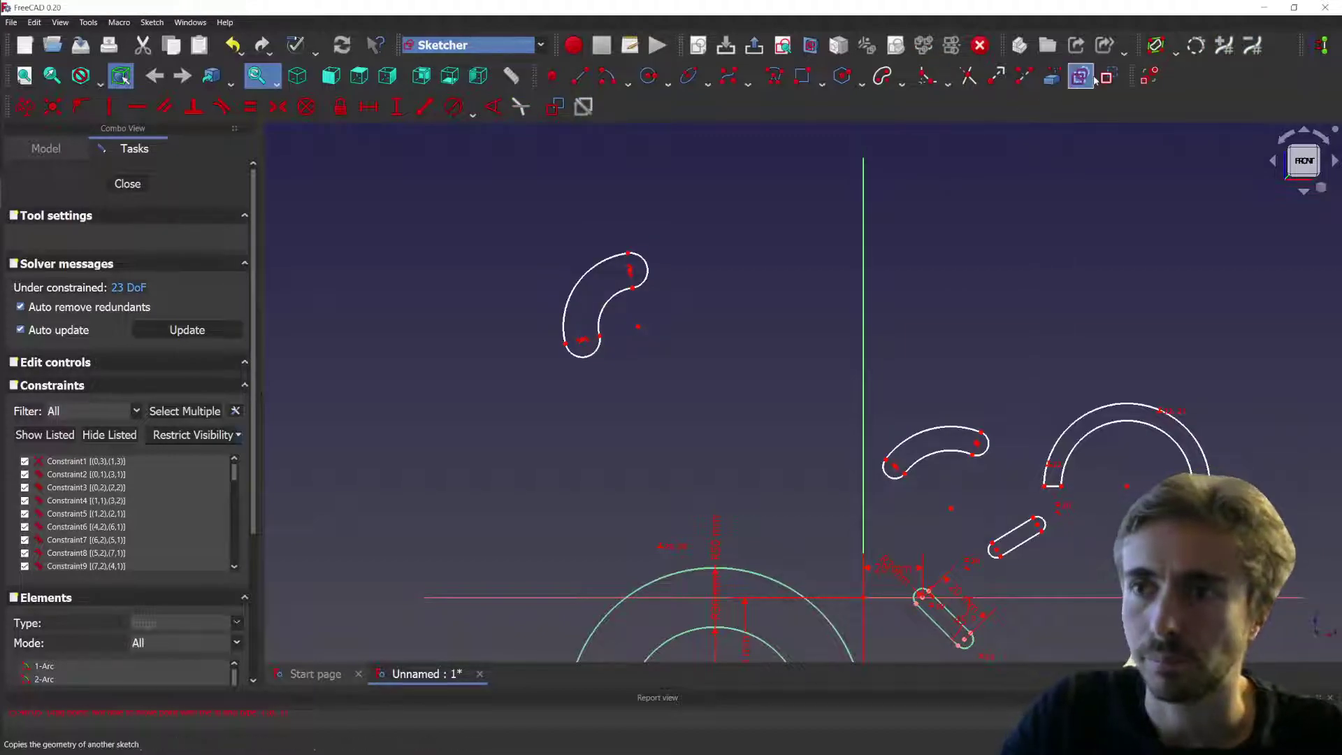
drag(497, 207, 700, 360)
key(Delete)
- Draw a freehand rectangular frame with inward thickness above the half-ring slot, left of the vertical axis, and leave the Frame tool
scroll(499, 264, down, 1)
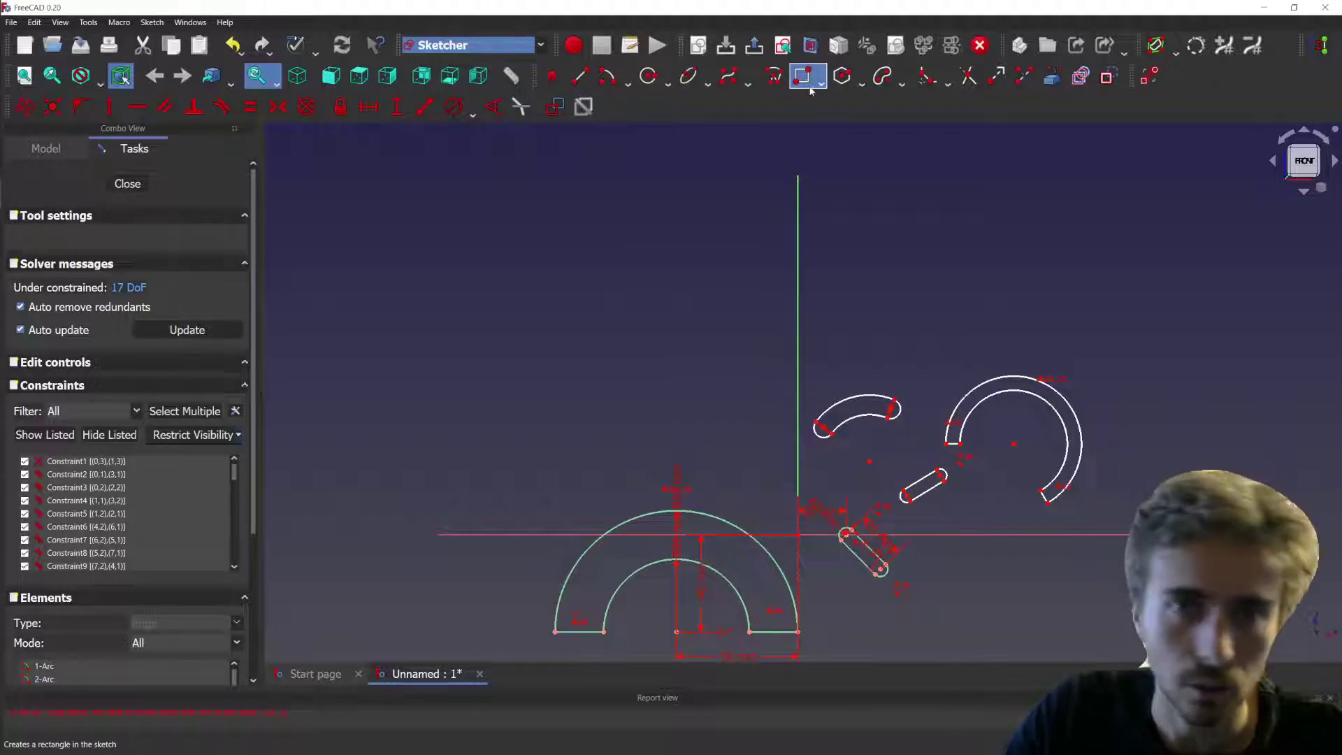
click(821, 83)
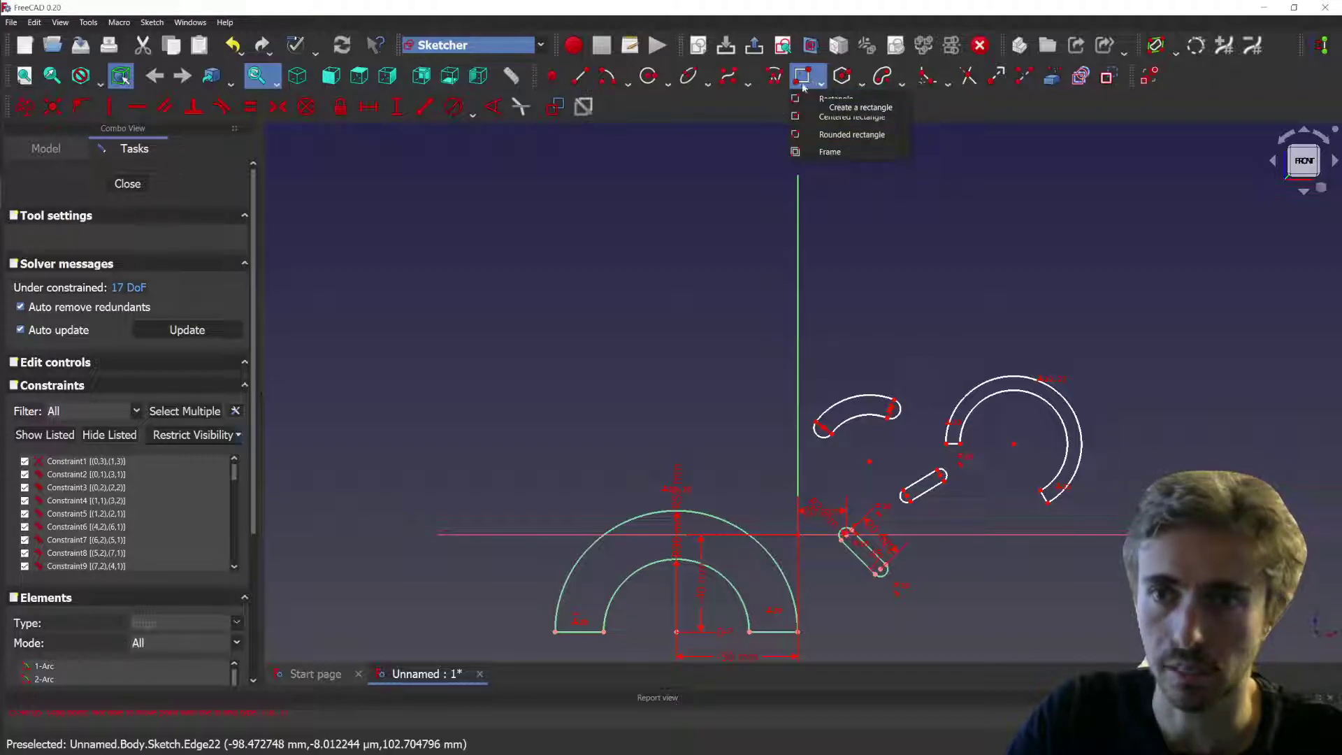
click(838, 152)
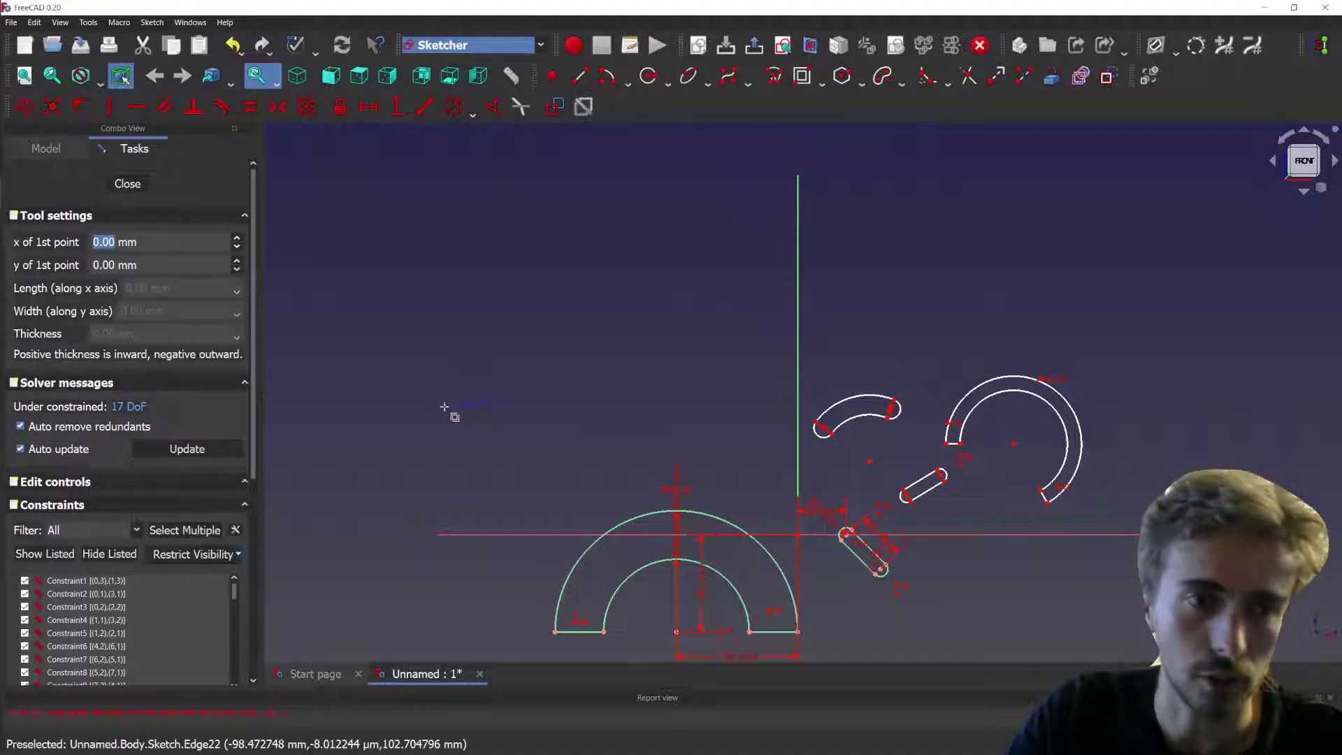
click(477, 443)
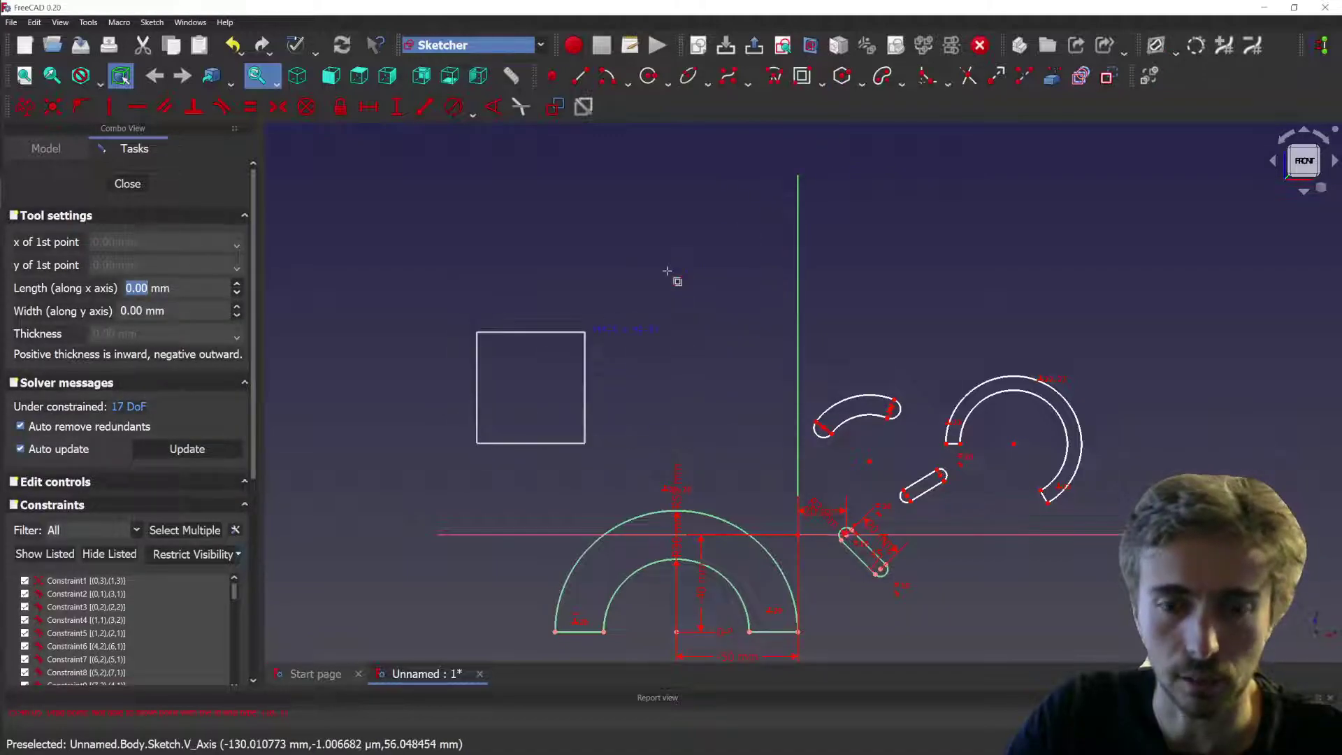
click(729, 222)
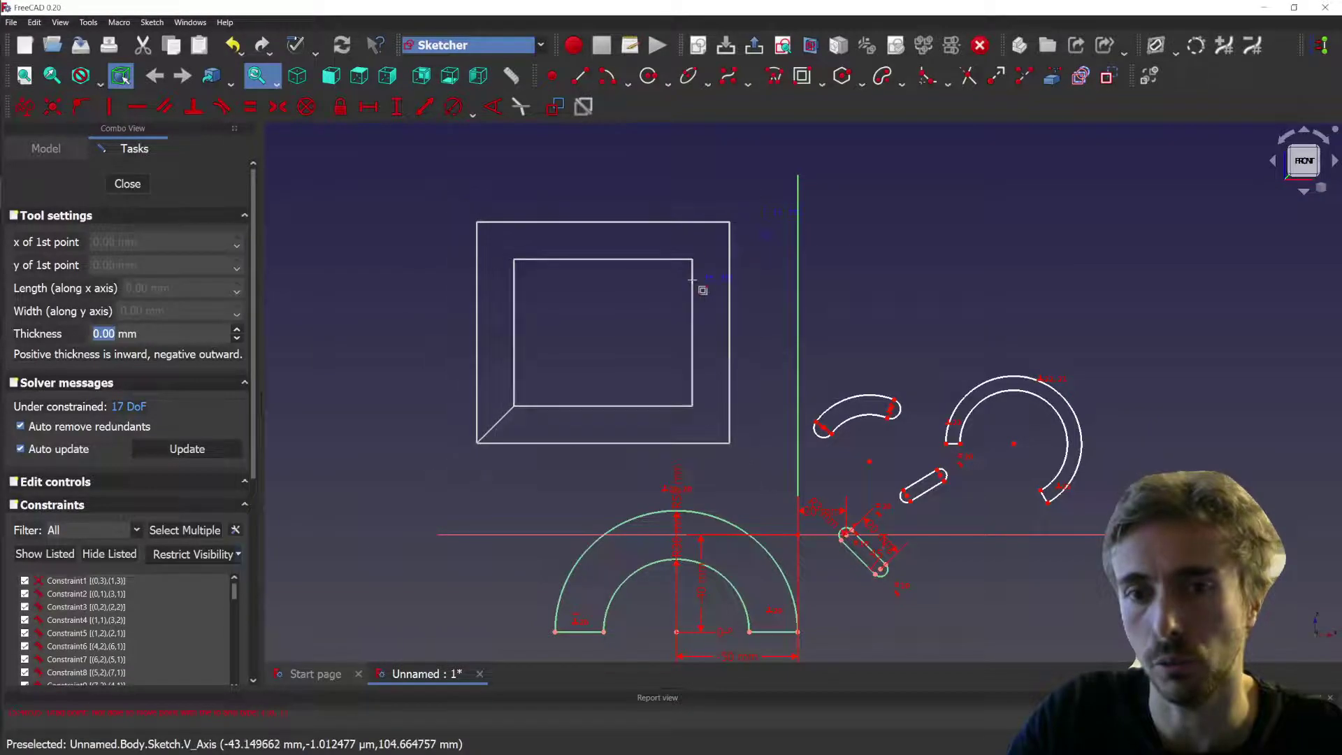
click(697, 283)
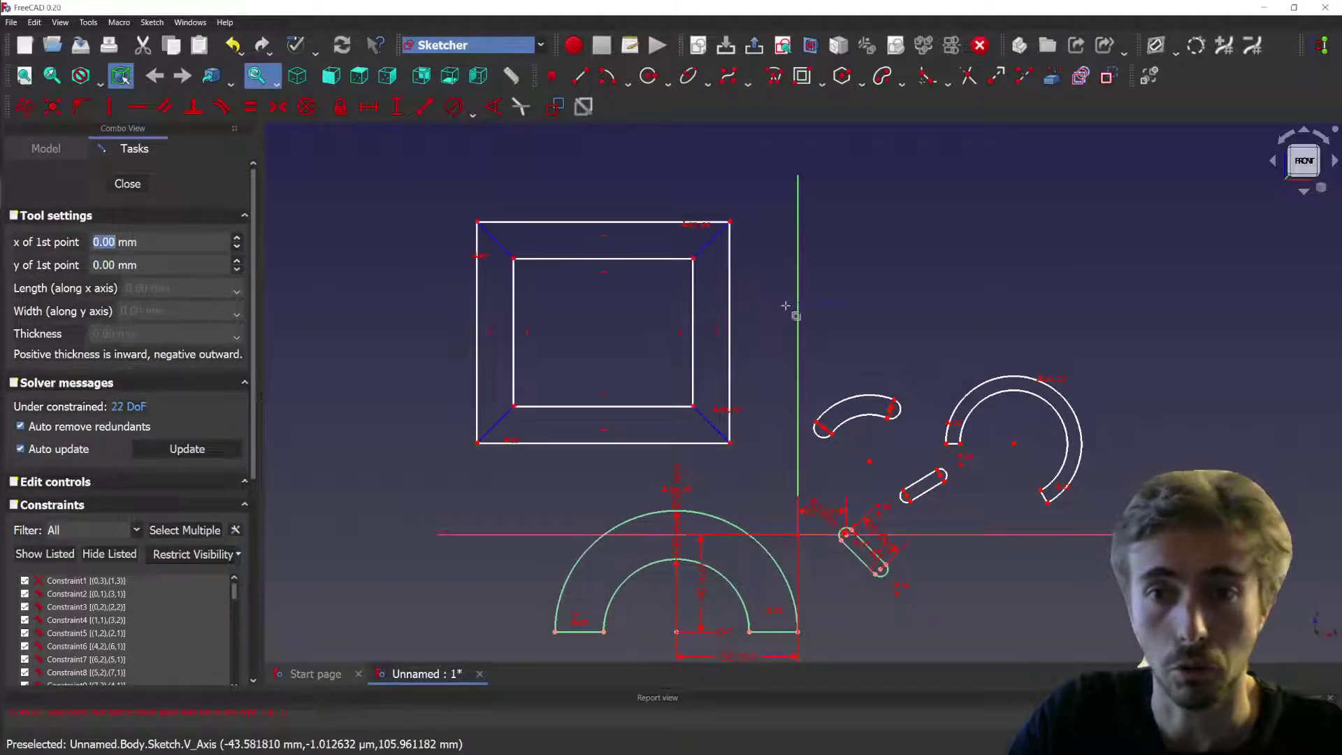
scroll(618, 331, up, 1)
right_click(626, 333)
- Reshape the freehand frame into a wider, shorter one by moving its inner lower-left corner up and outward
mouse_move(493, 427)
mouse_down()
mouse_move(502, 436)
mouse_move(448, 453)
mouse_move(497, 408)
mouse_move(472, 439)
mouse_up()
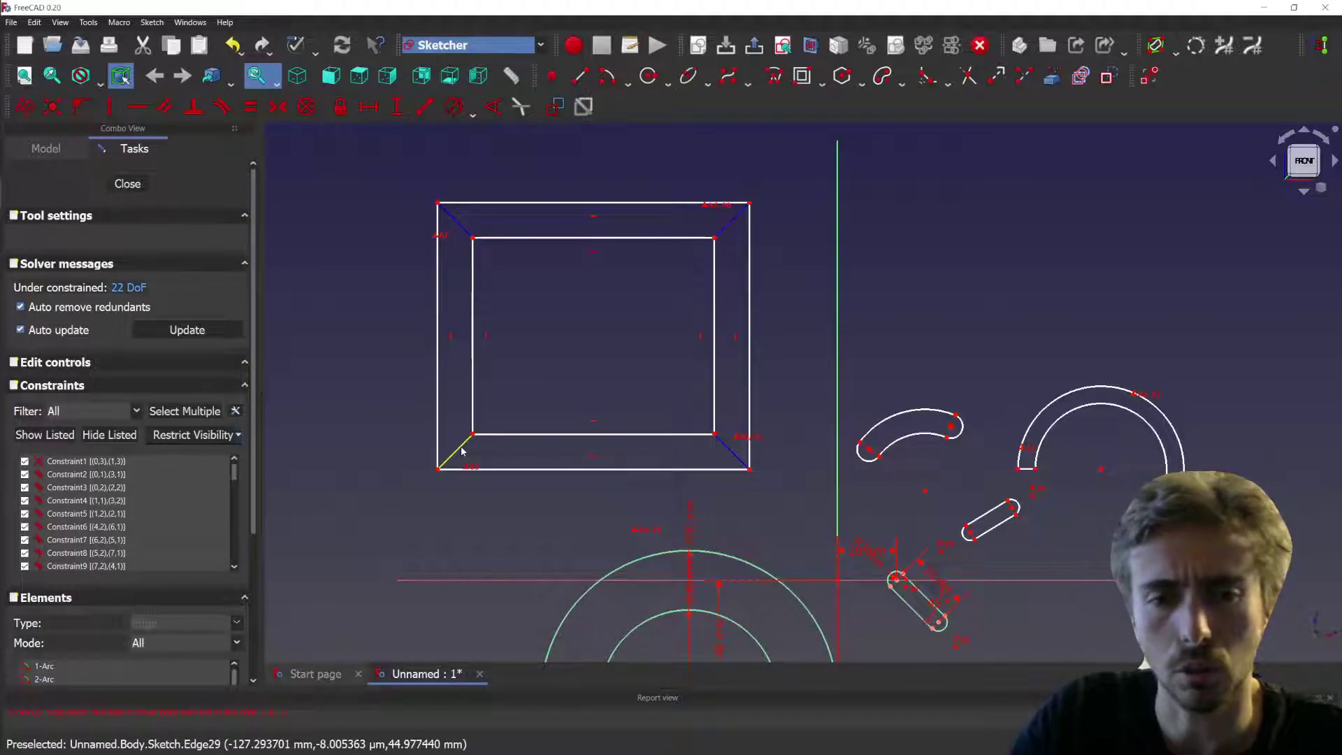
scroll(532, 338, up, 1)
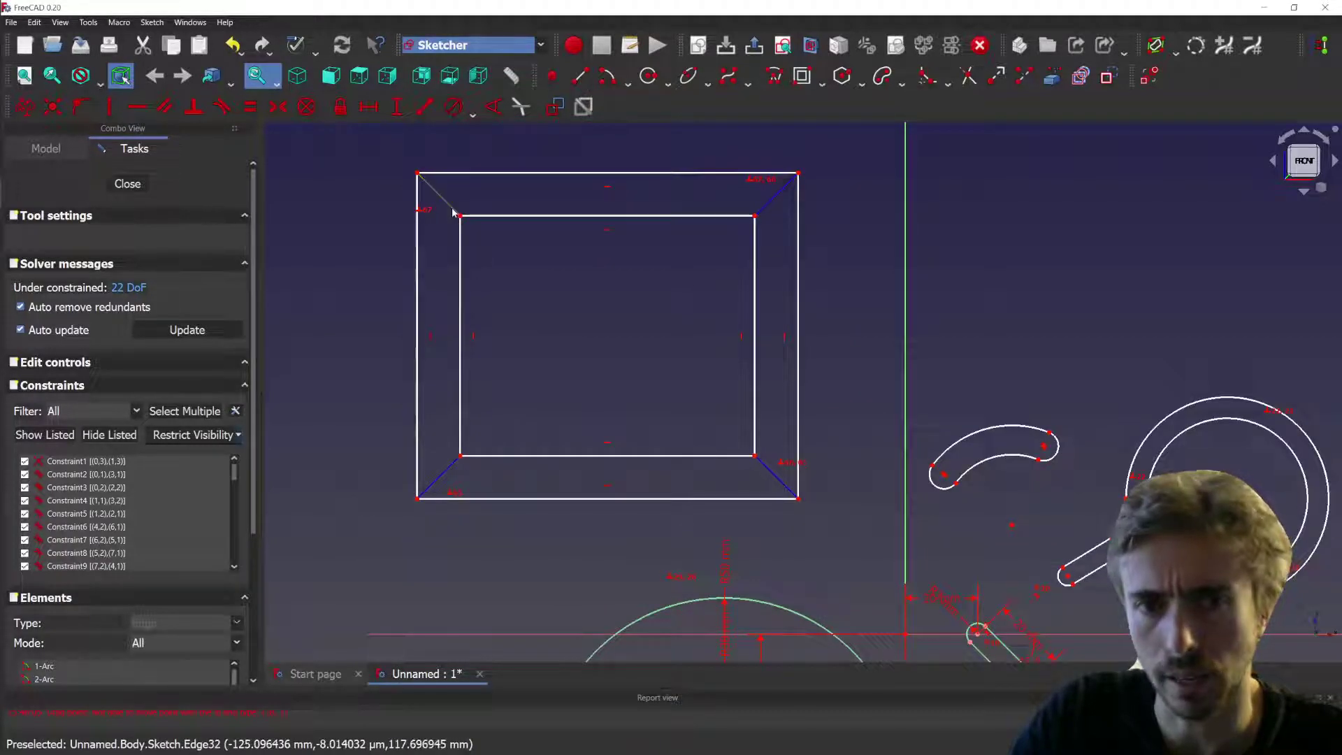
click(454, 211)
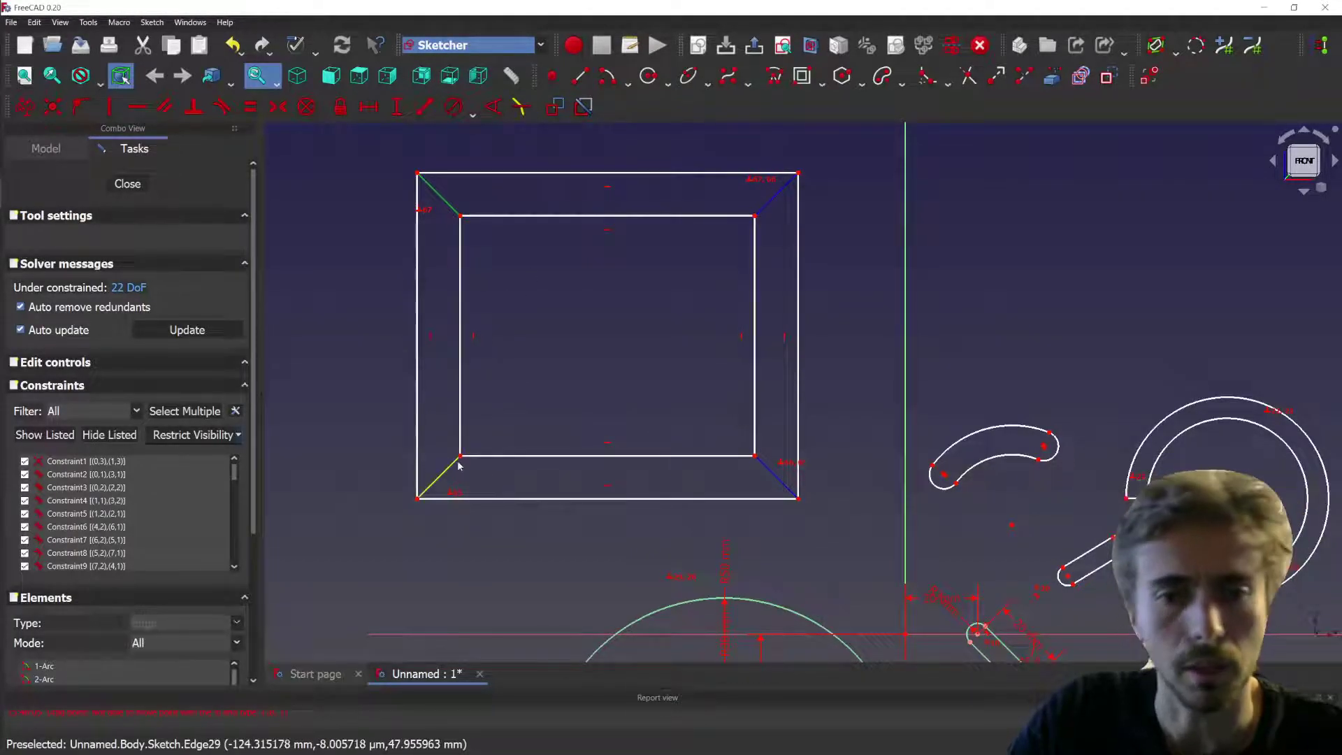
mouse_move(462, 457)
mouse_down()
mouse_move(648, 379)
mouse_move(668, 355)
mouse_move(629, 498)
mouse_move(531, 499)
mouse_move(416, 318)
mouse_move(396, 359)
mouse_up()
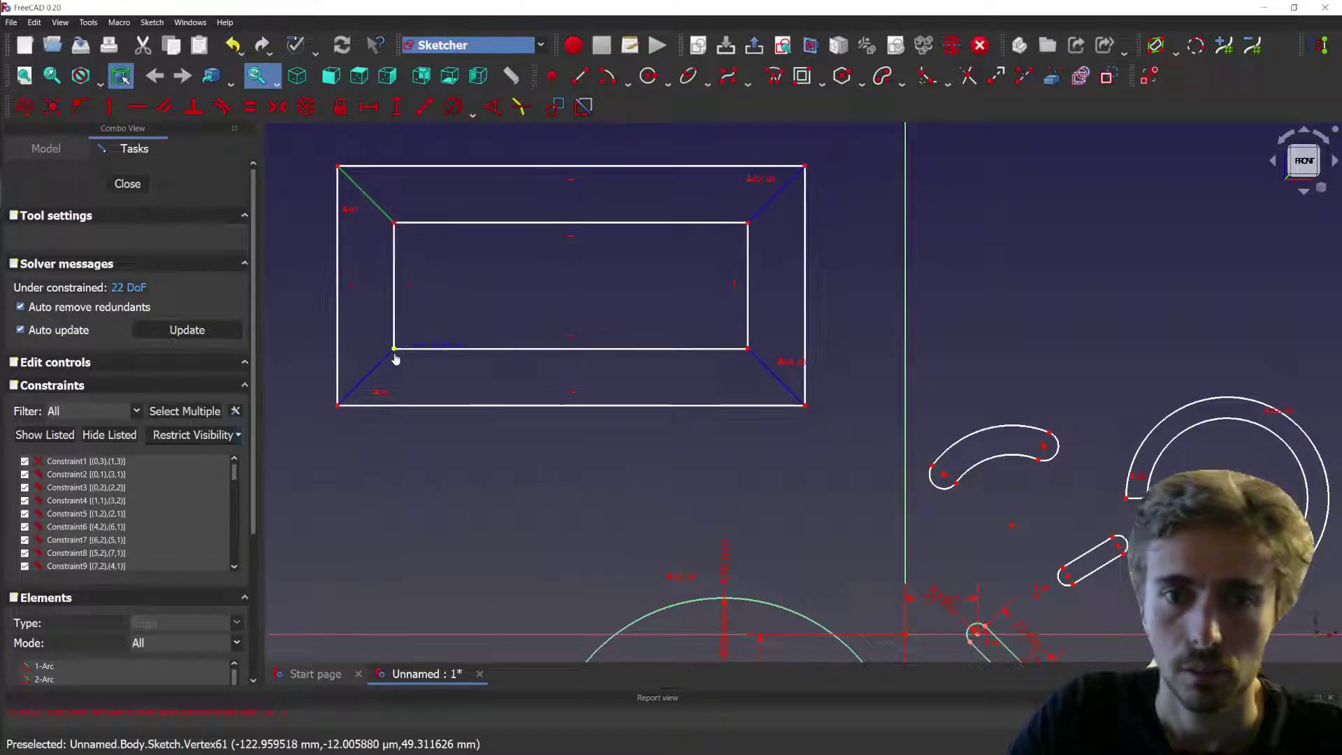
- Start a second frame with its first corner at x 100 mm, y 120 mm
scroll(488, 463, down, 4)
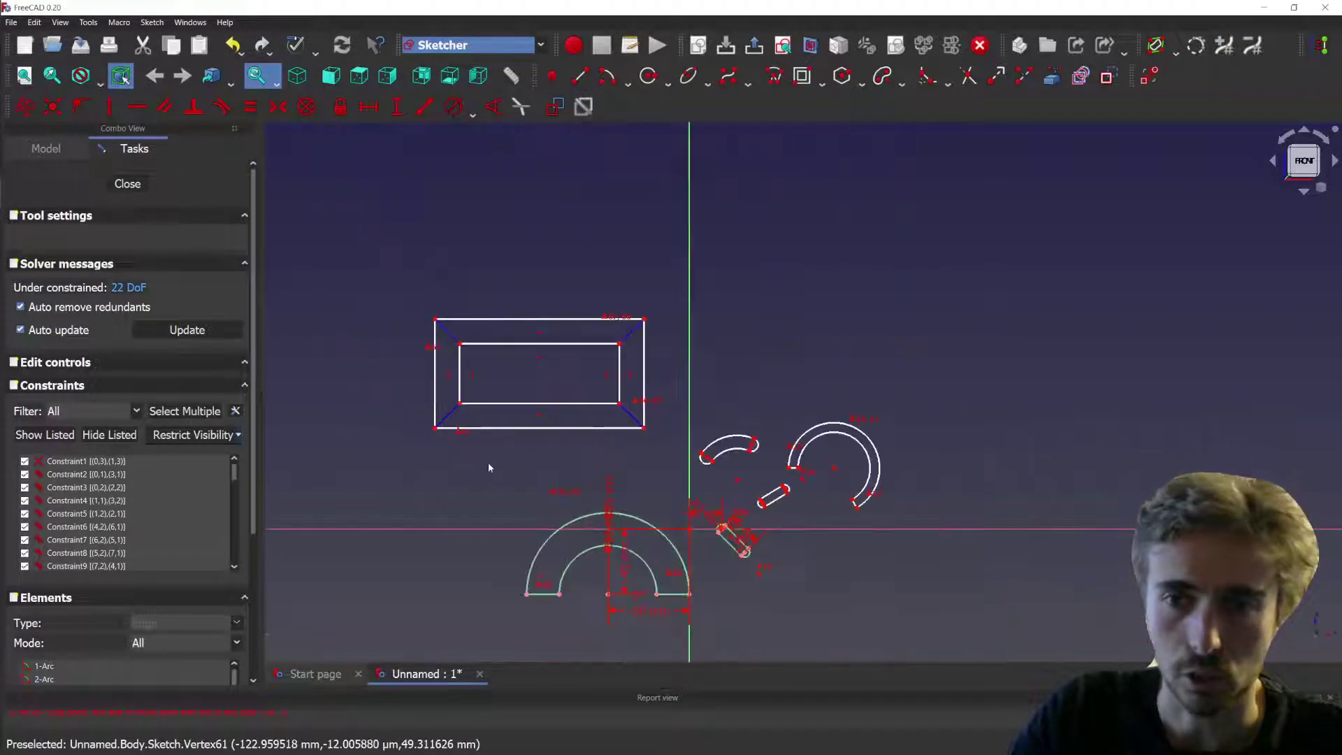
click(802, 75)
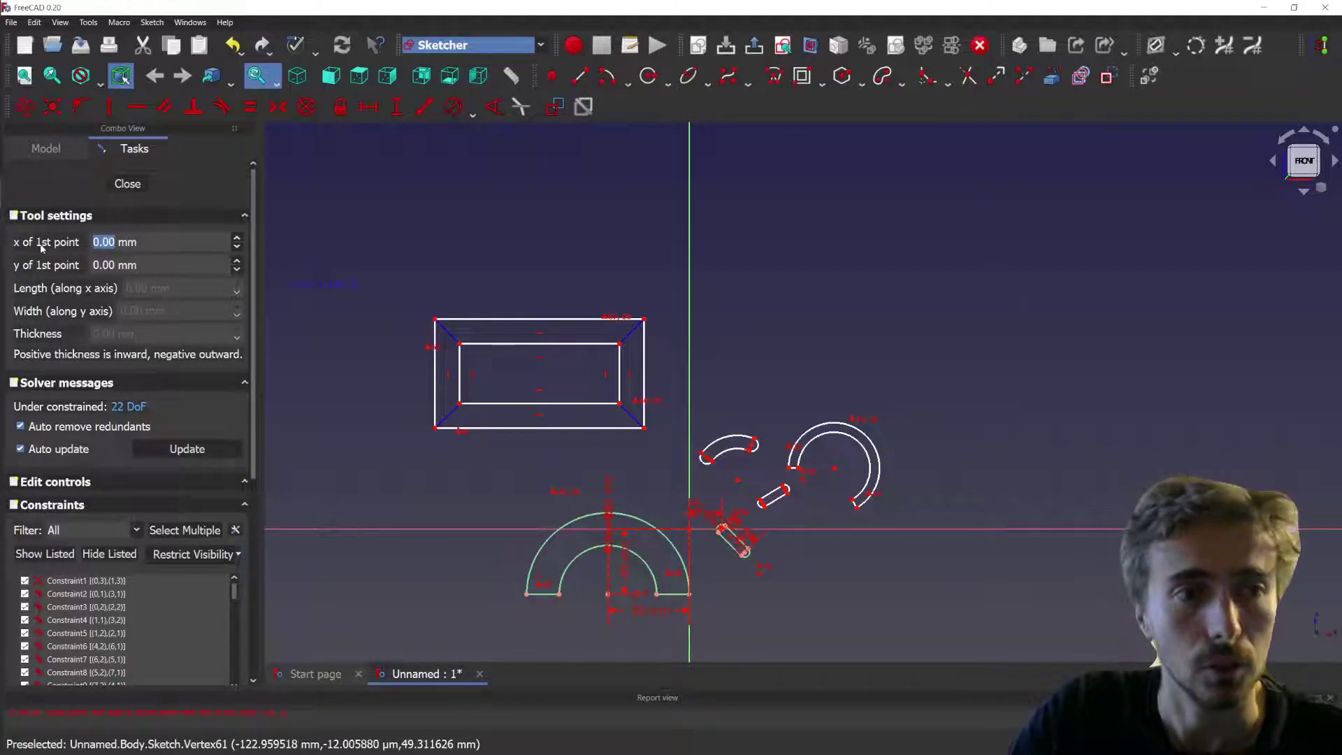
text(100)
key(Tab)
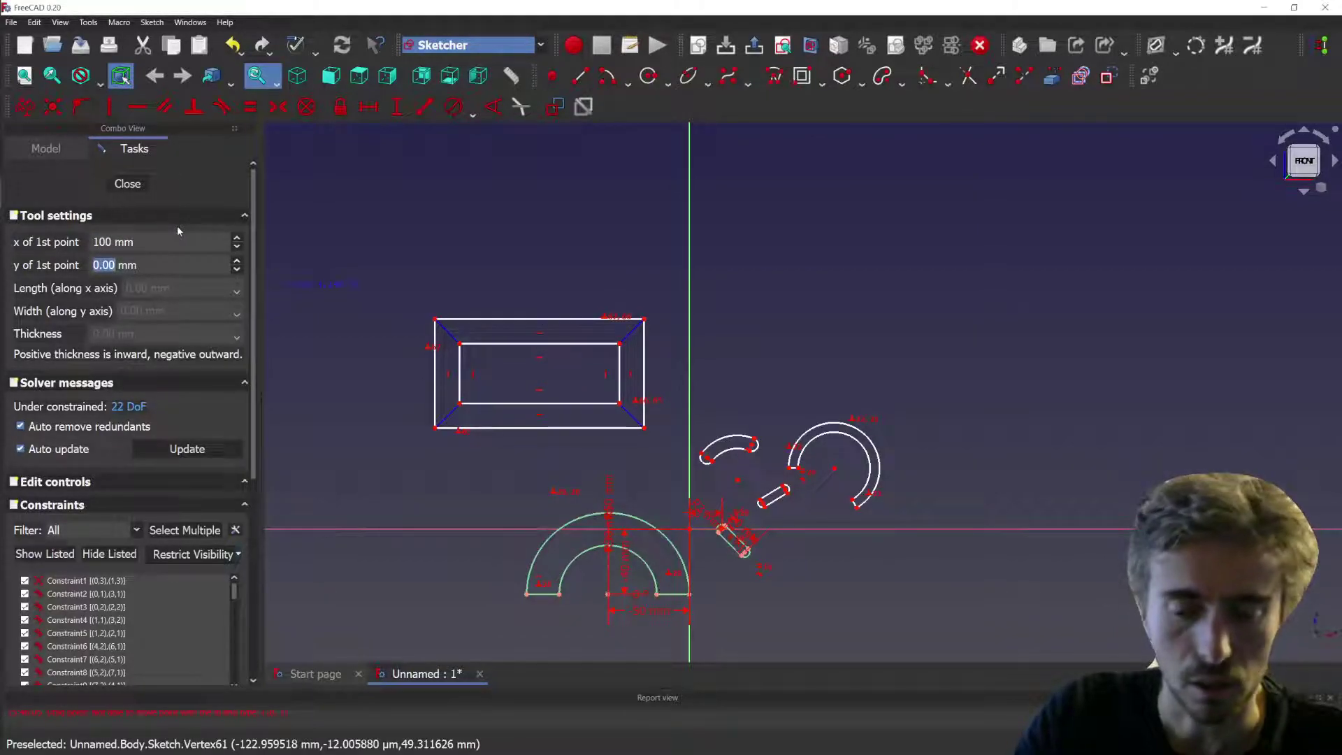
text(100)
key(Tab)
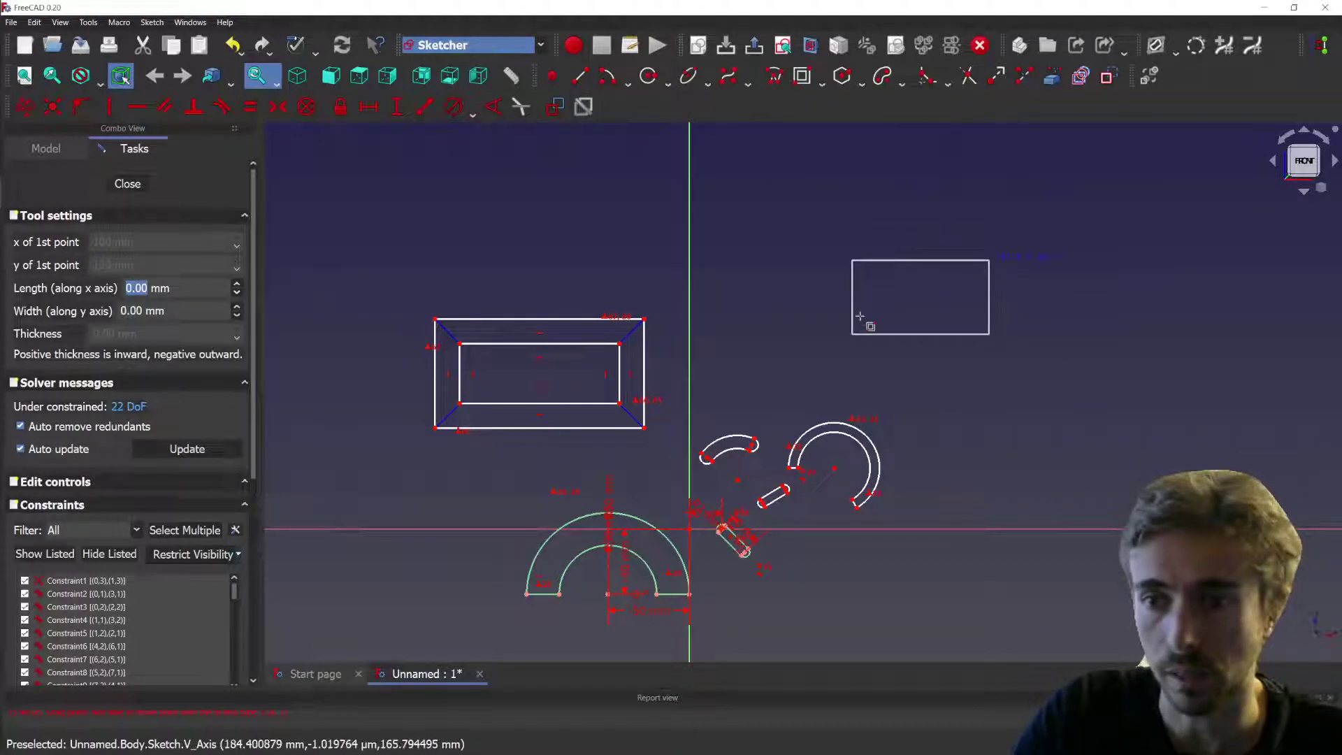
- Complete the frame up and to the left of its first corner with length 60 mm, width 40 mm and thickness 5 mm
scroll(839, 272, down, 2)
scroll(873, 267, up, 1)
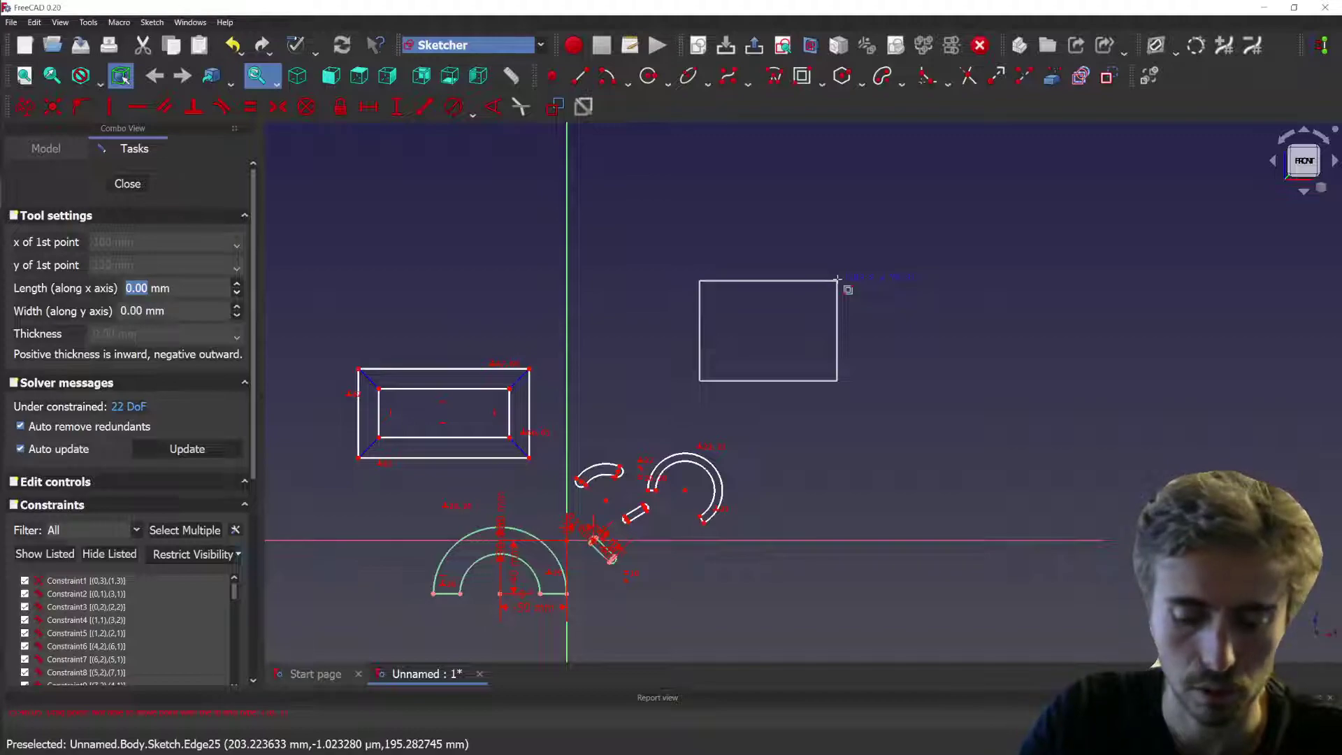
key(Tab)
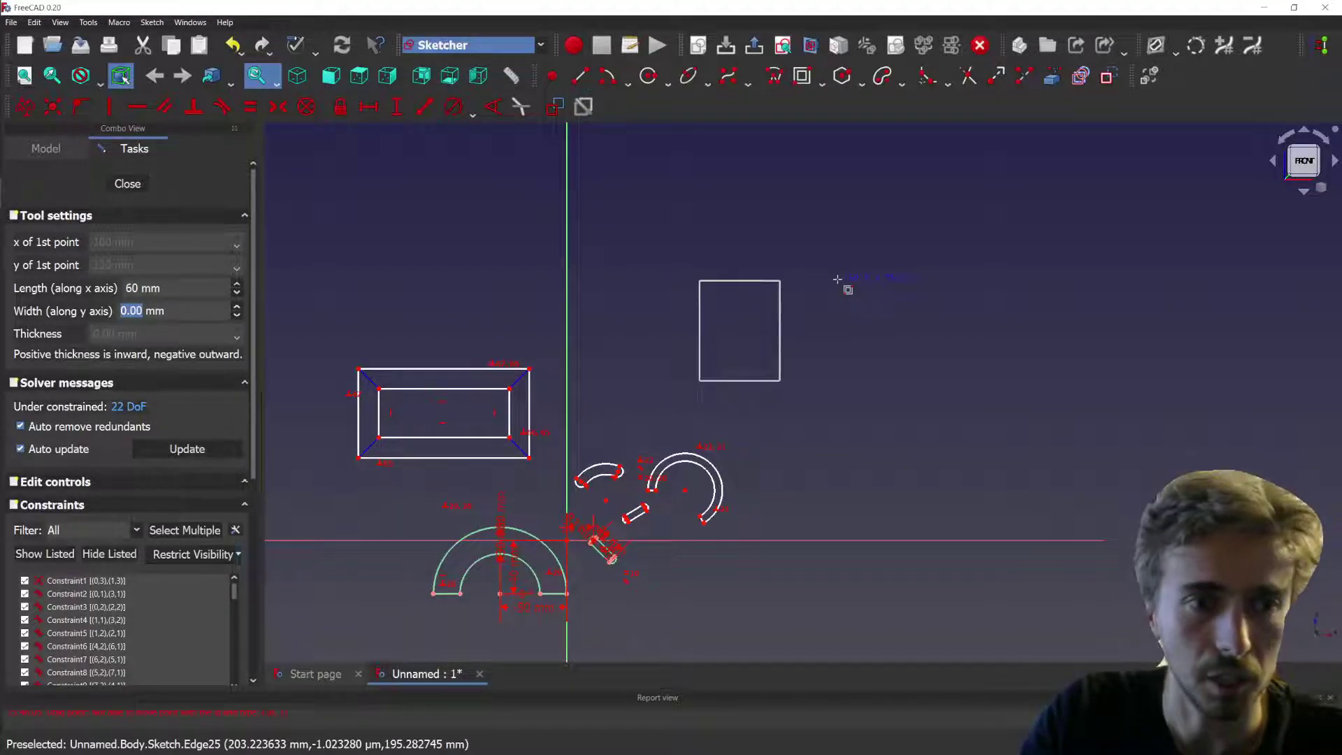
text(40)
key(Tab)
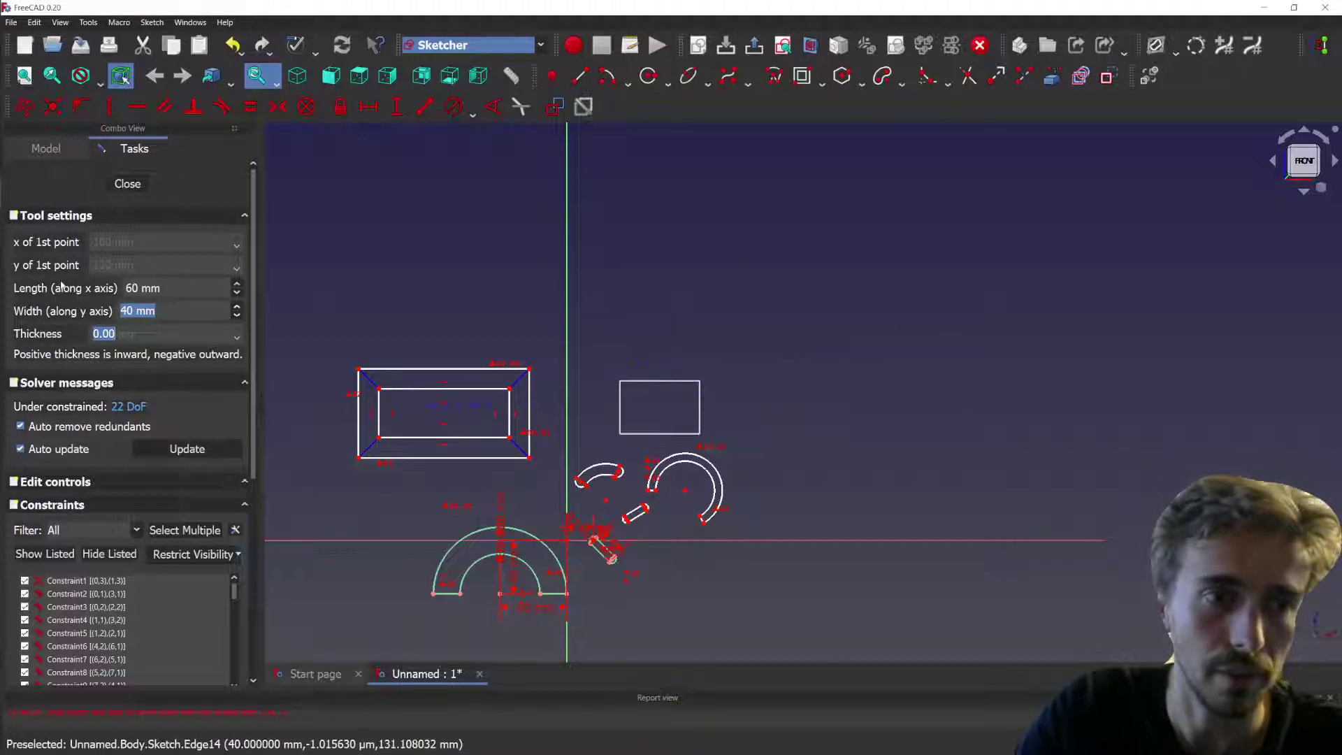
scroll(684, 419, up, 1)
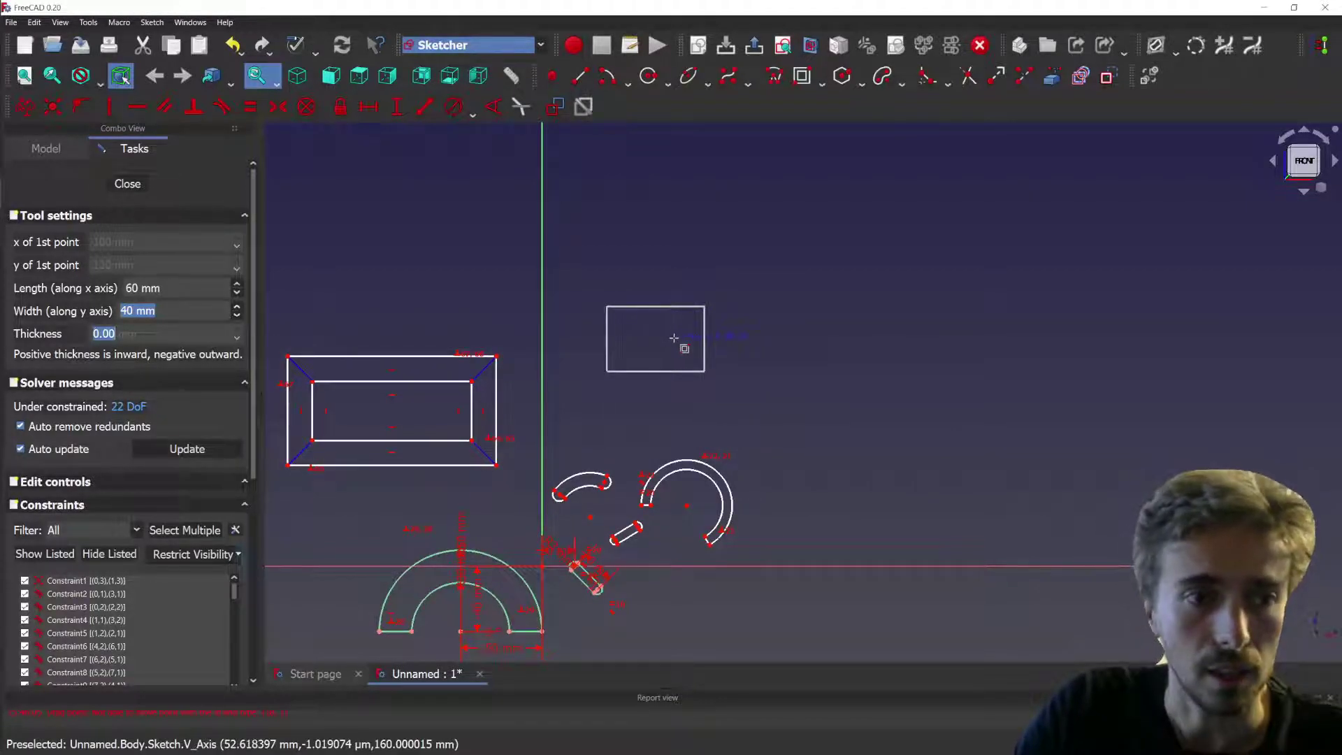
key(Return)
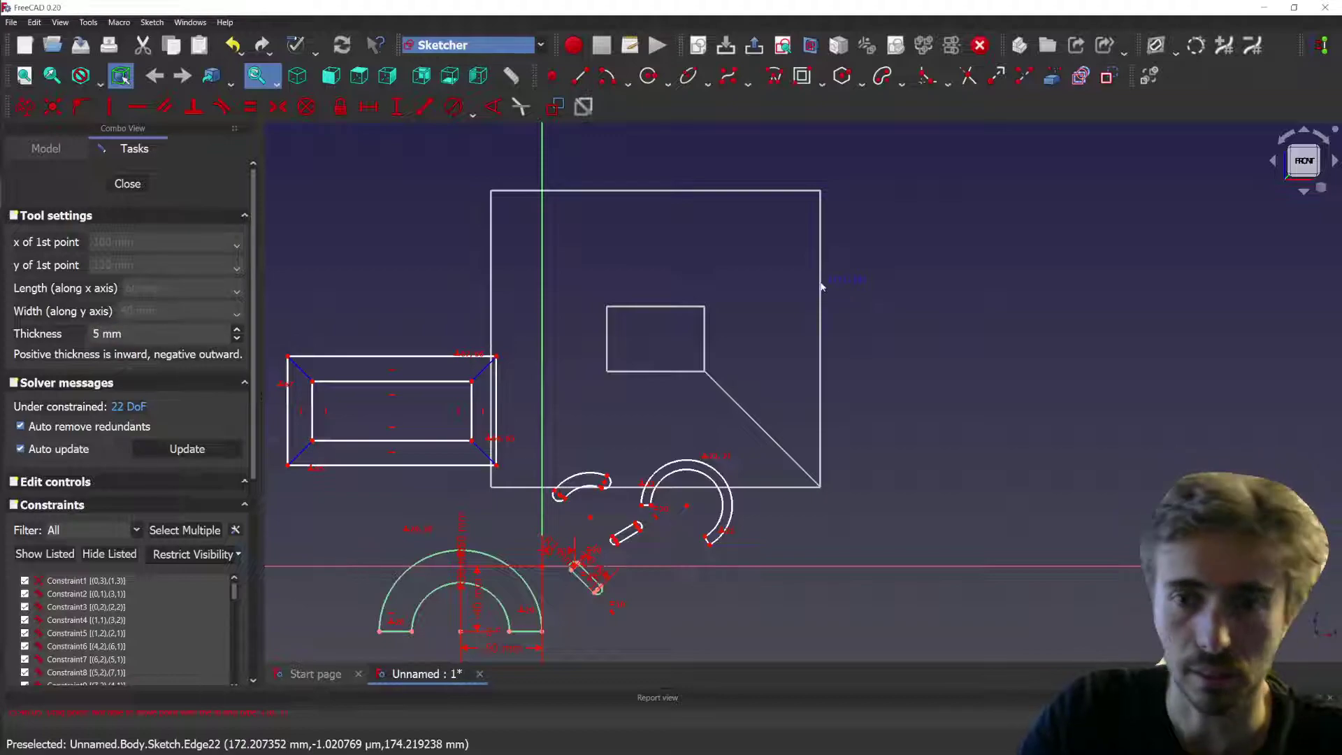
click(670, 355)
scroll(657, 330, up, 4)
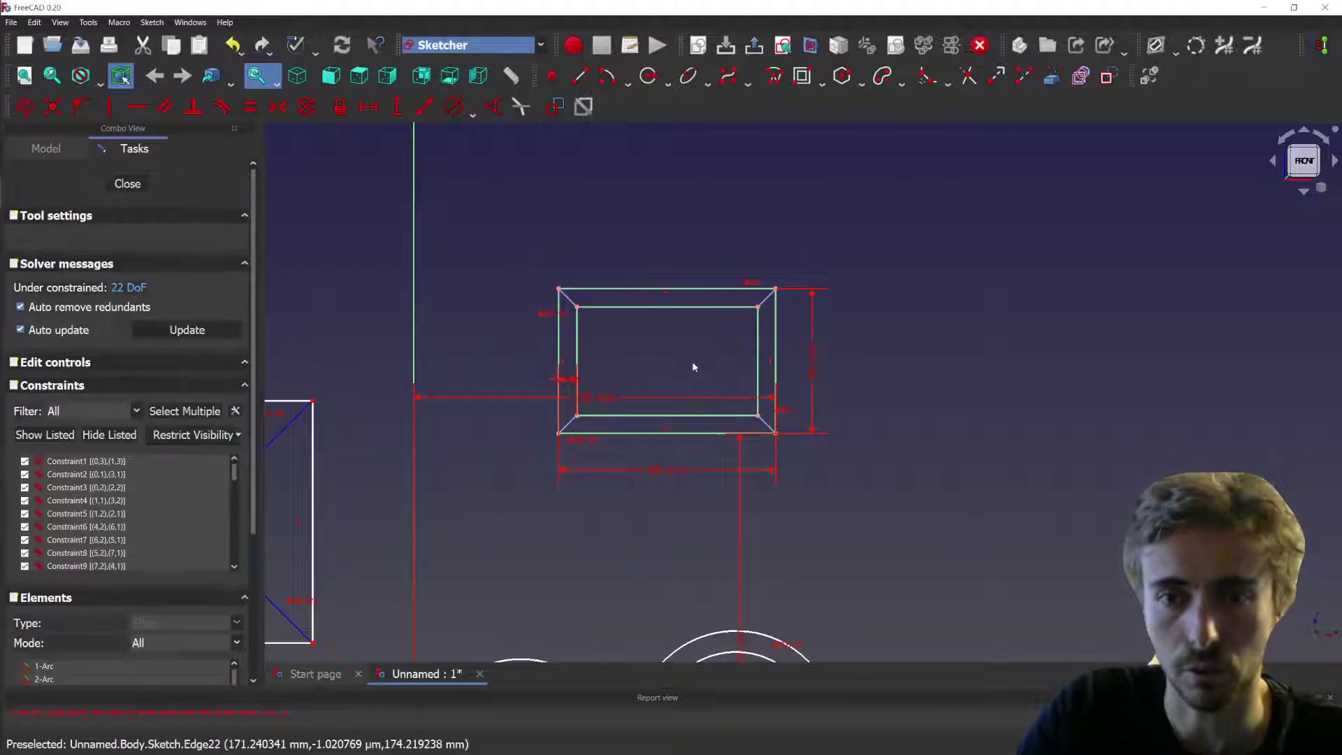
scroll(631, 406, up, 2)
scroll(671, 428, down, 4)
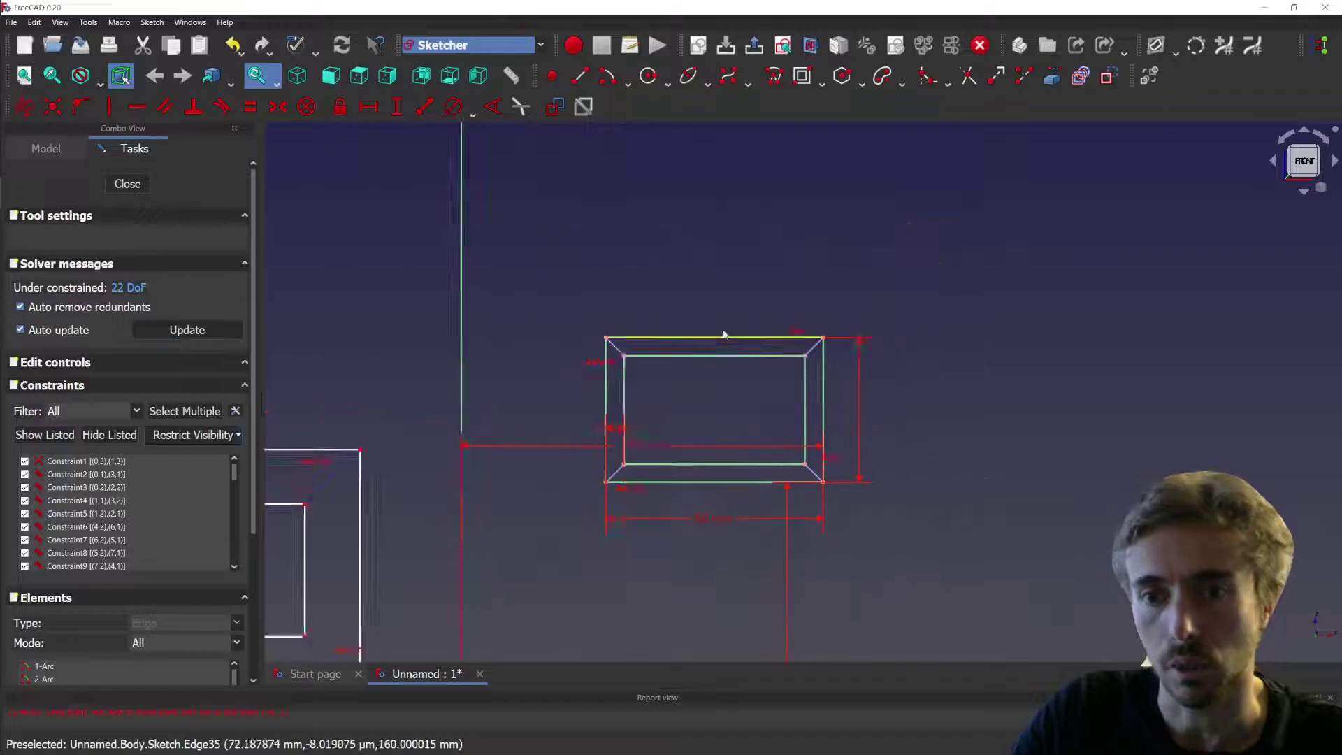
scroll(546, 303, down, 2)
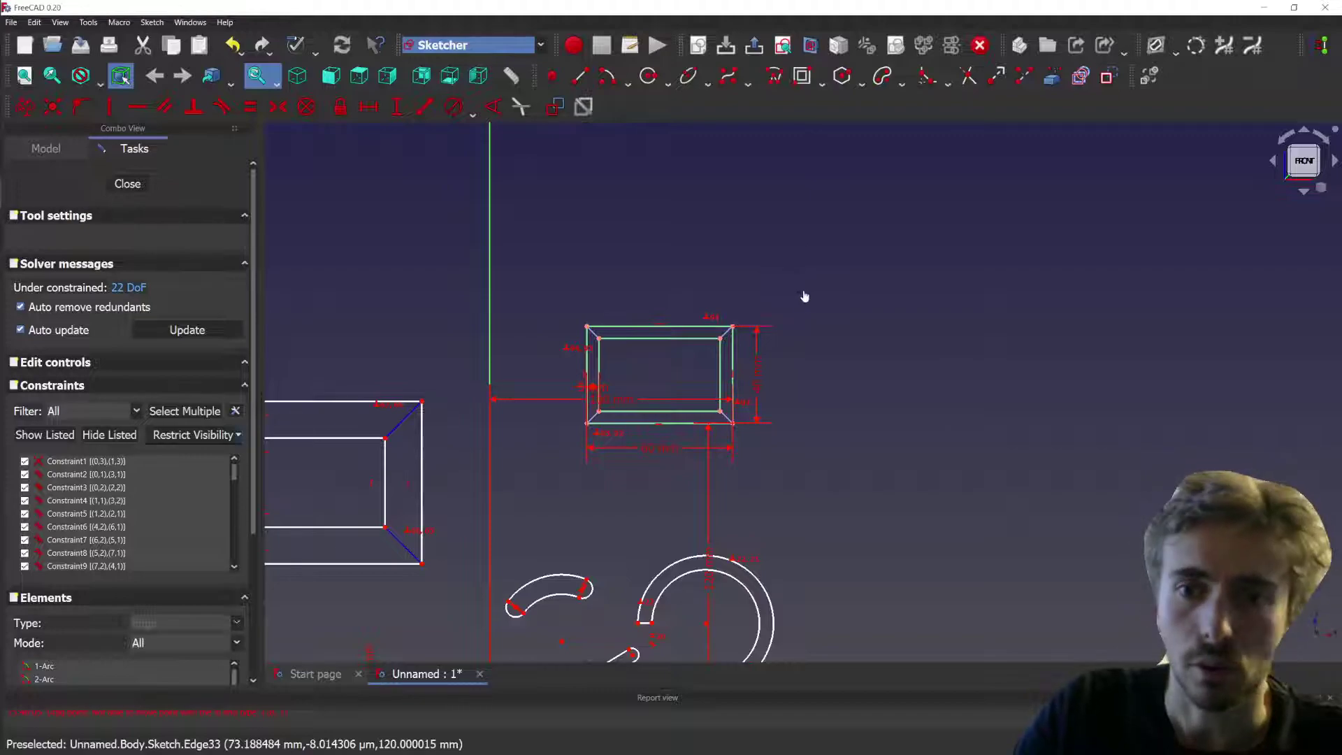
scroll(748, 465, down, 1)
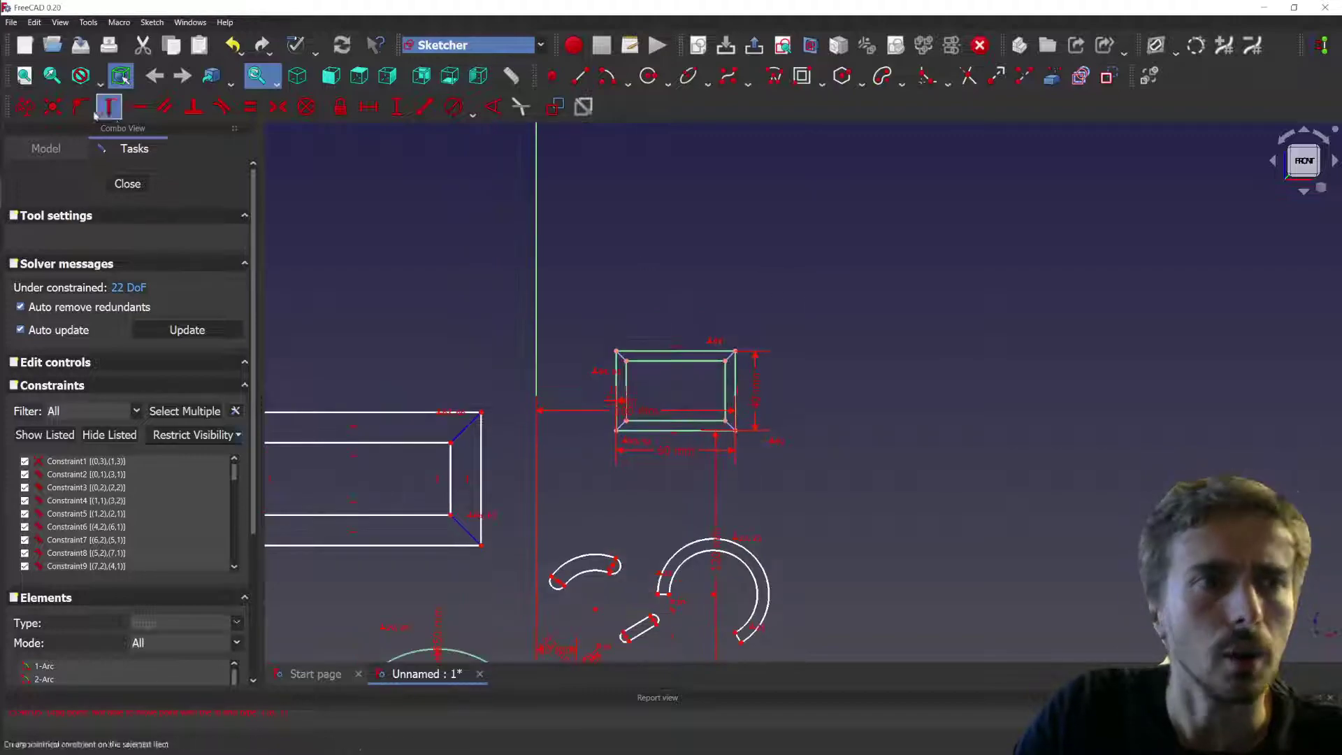
- Draw two separate freehand lines in the empty area above and left of the frames, a short steep one and a longer, shallower one below it
click(25, 112)
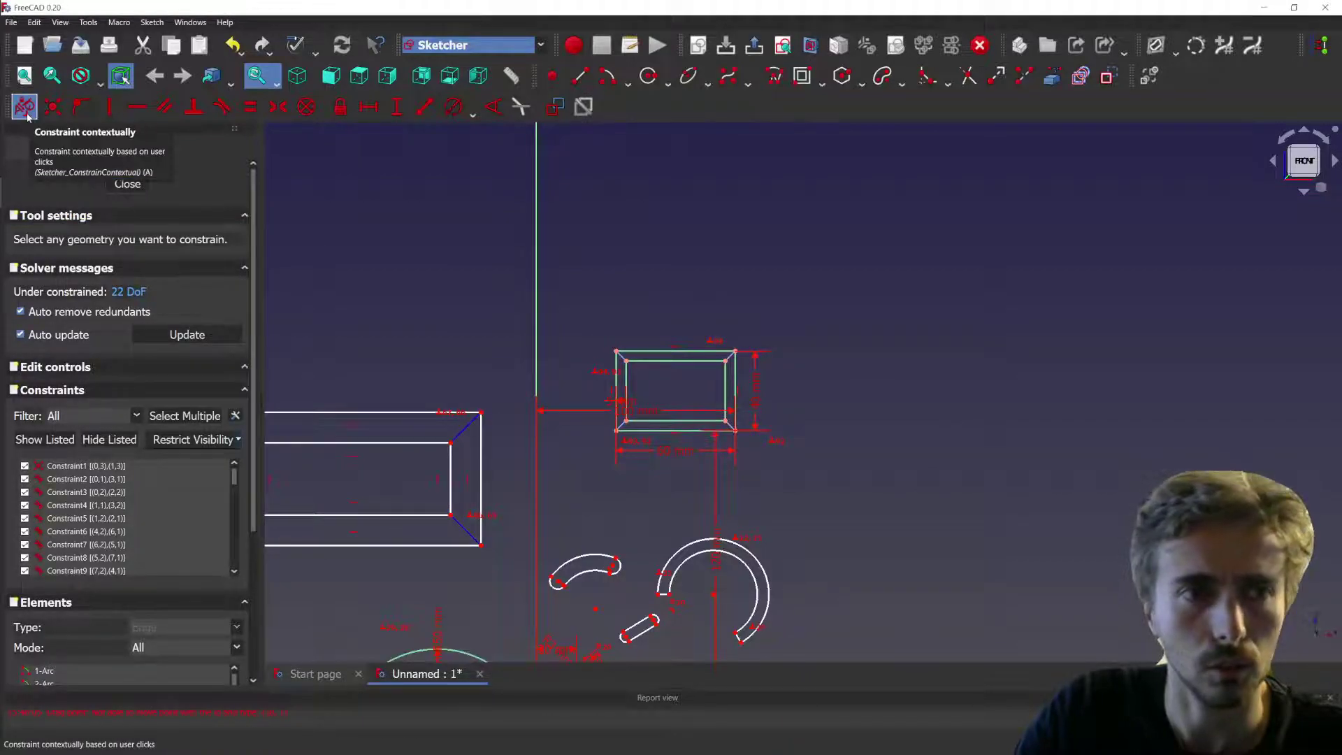
scroll(868, 315, down, 2)
key(g)
key(l)
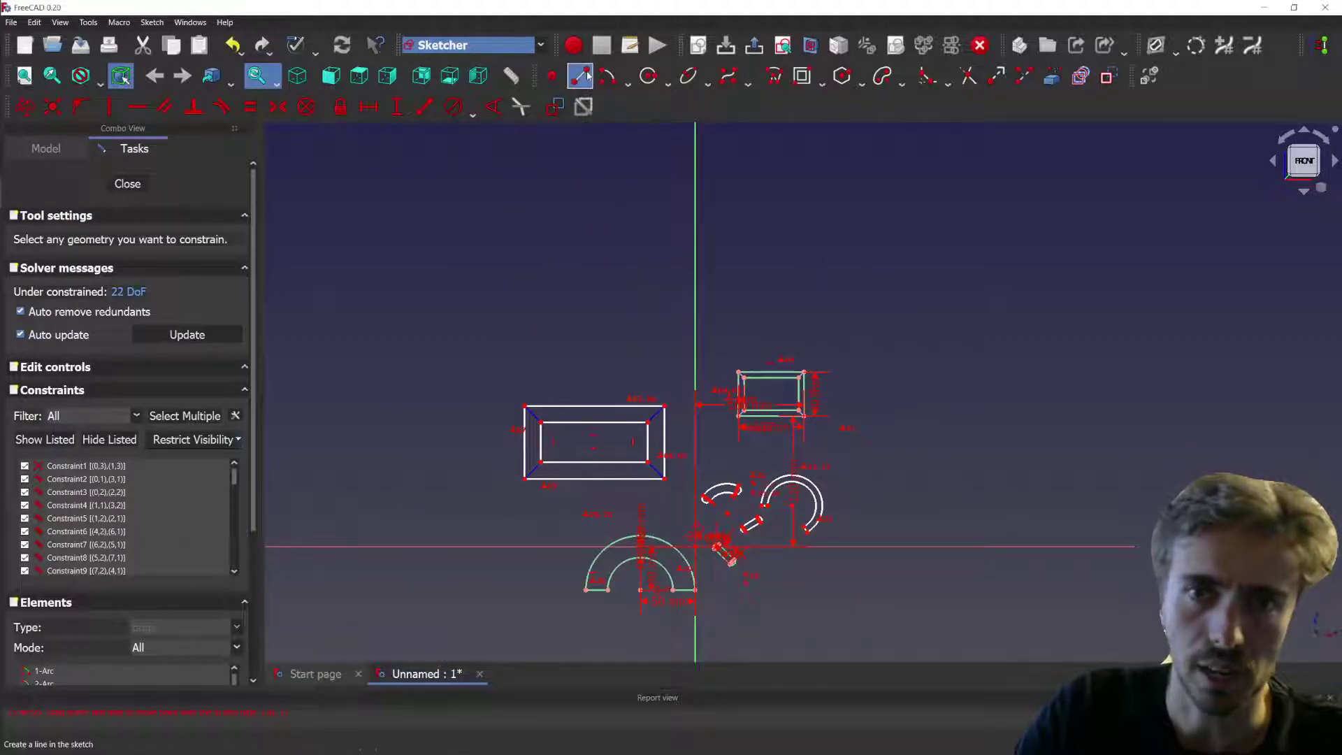
scroll(938, 366, down, 1)
scroll(531, 399, up, 4)
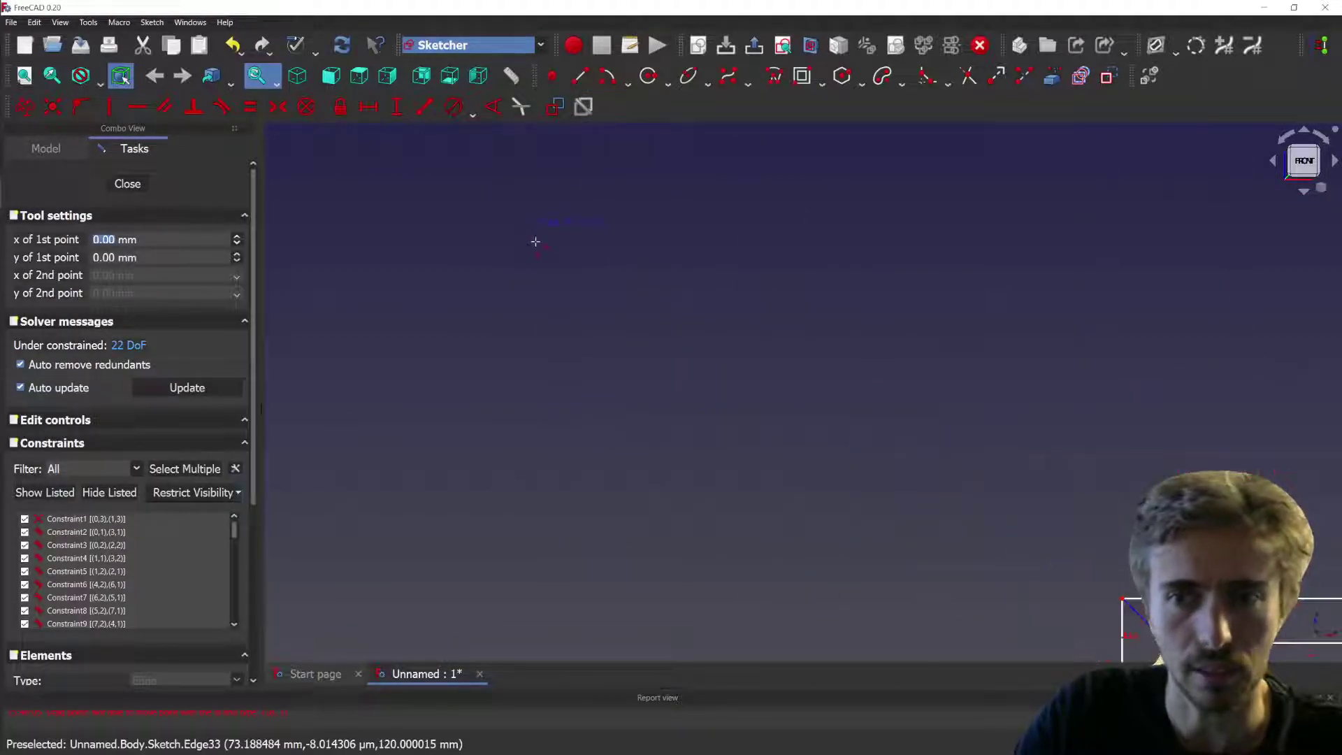
scroll(913, 563, down, 2)
click(337, 401)
click(465, 179)
click(326, 459)
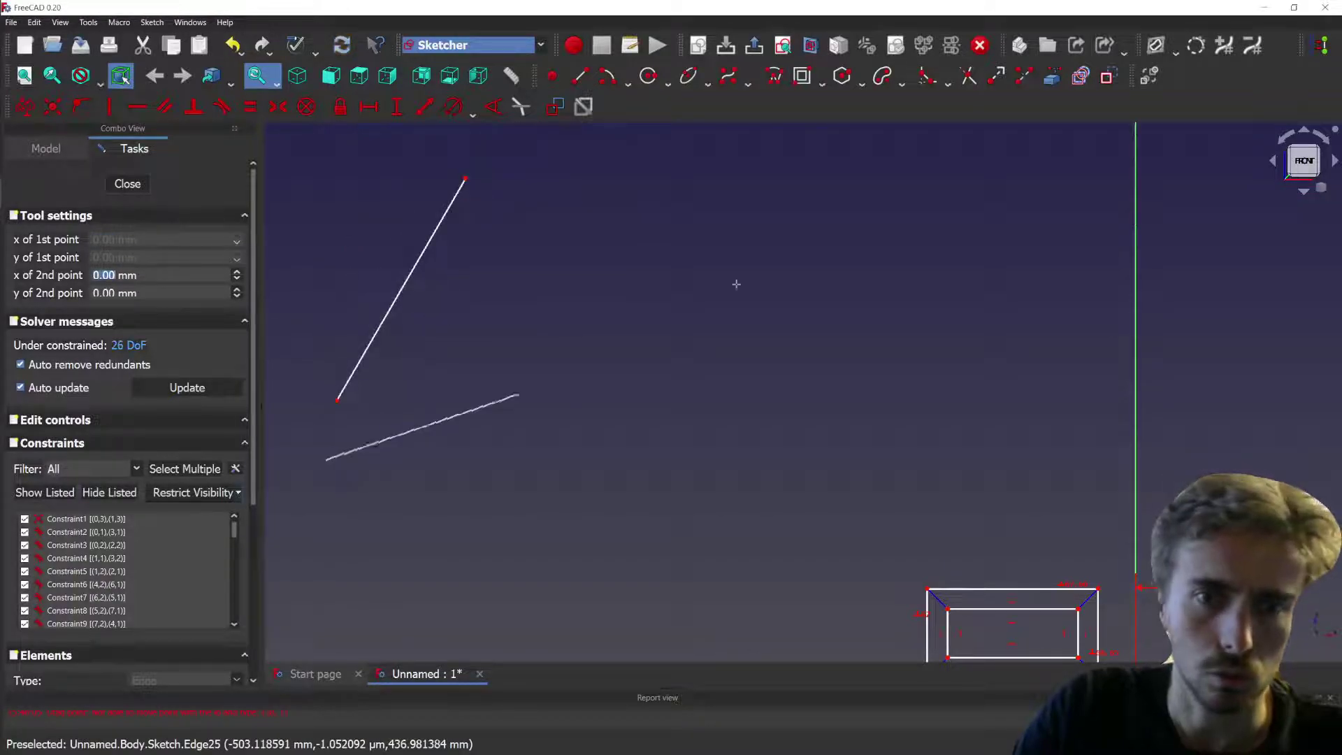
click(769, 204)
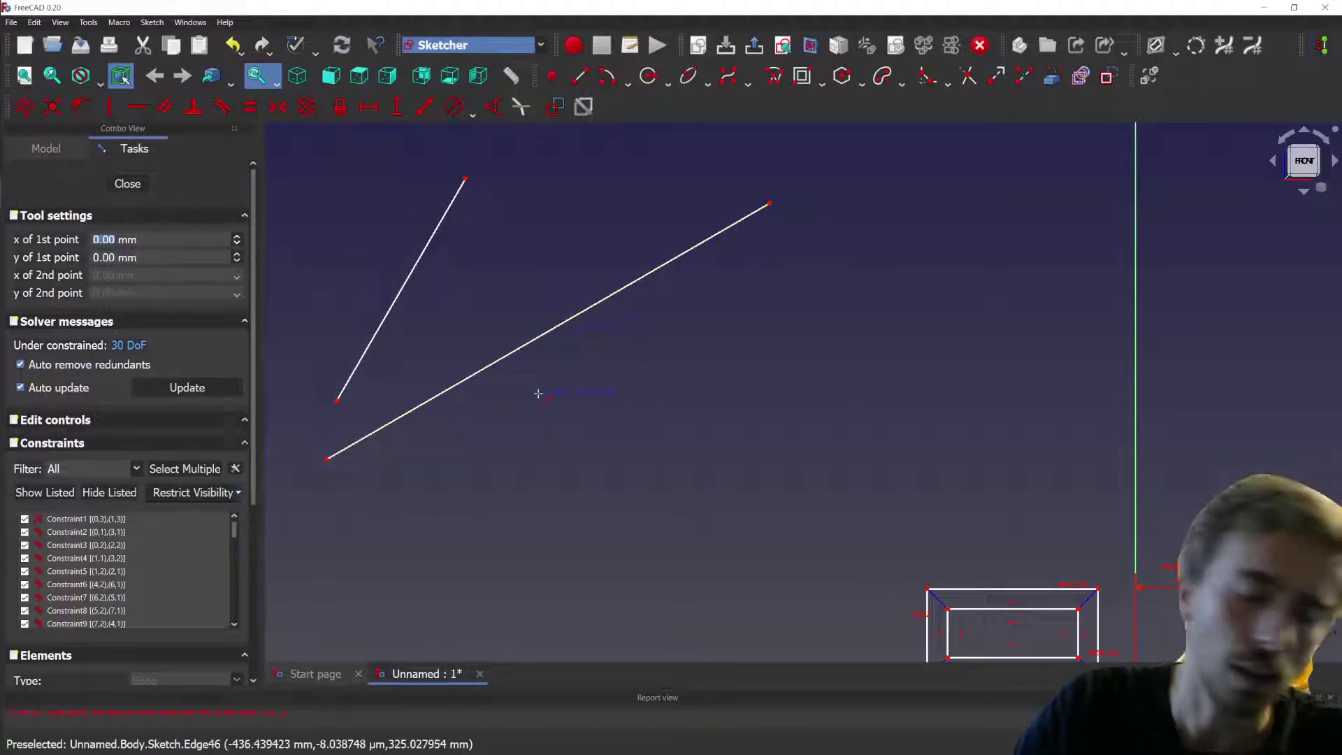
- Draw a third, nearly horizontal freehand line below the two slanted ones and leave the Line tool
scroll(575, 290, down, 3)
click(364, 481)
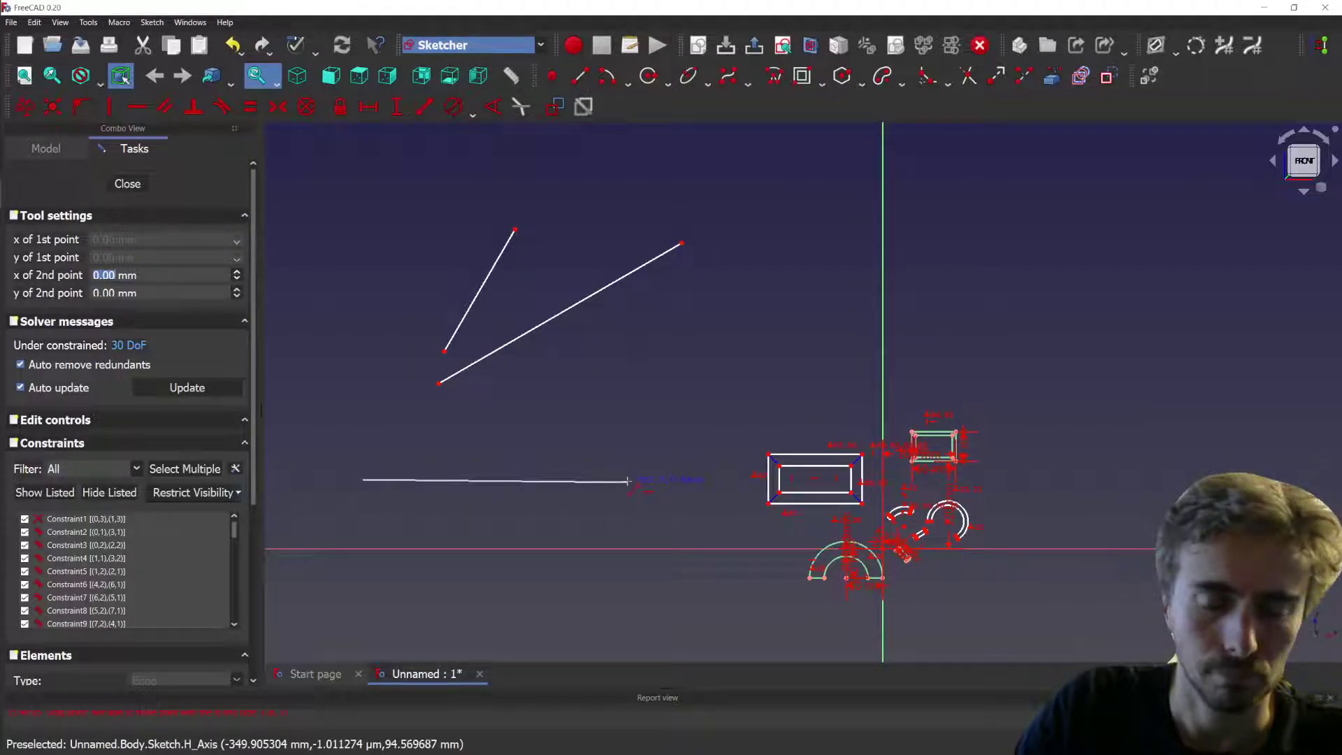
click(630, 466)
right_click(402, 232)
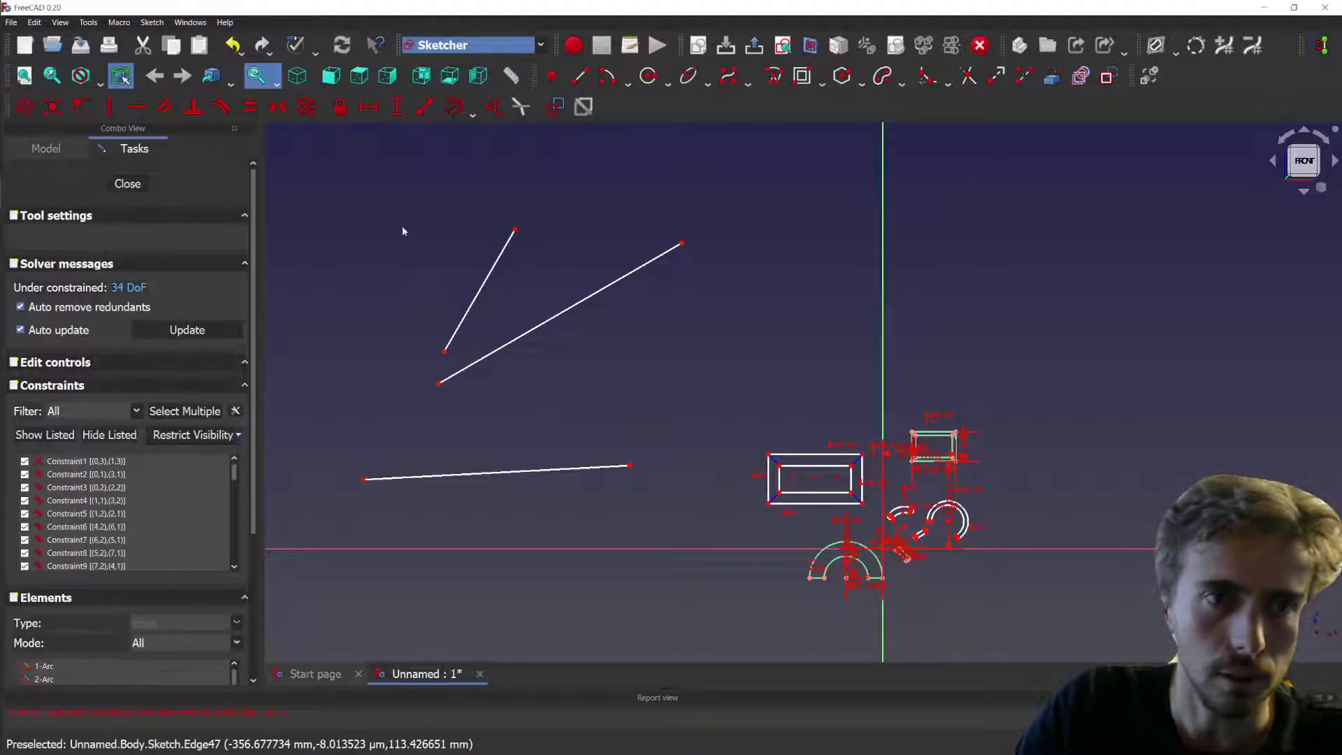
- Draw a larger freehand circle between the slanted lines and the vertical axis, with a smaller circle up and to its right
click(24, 106)
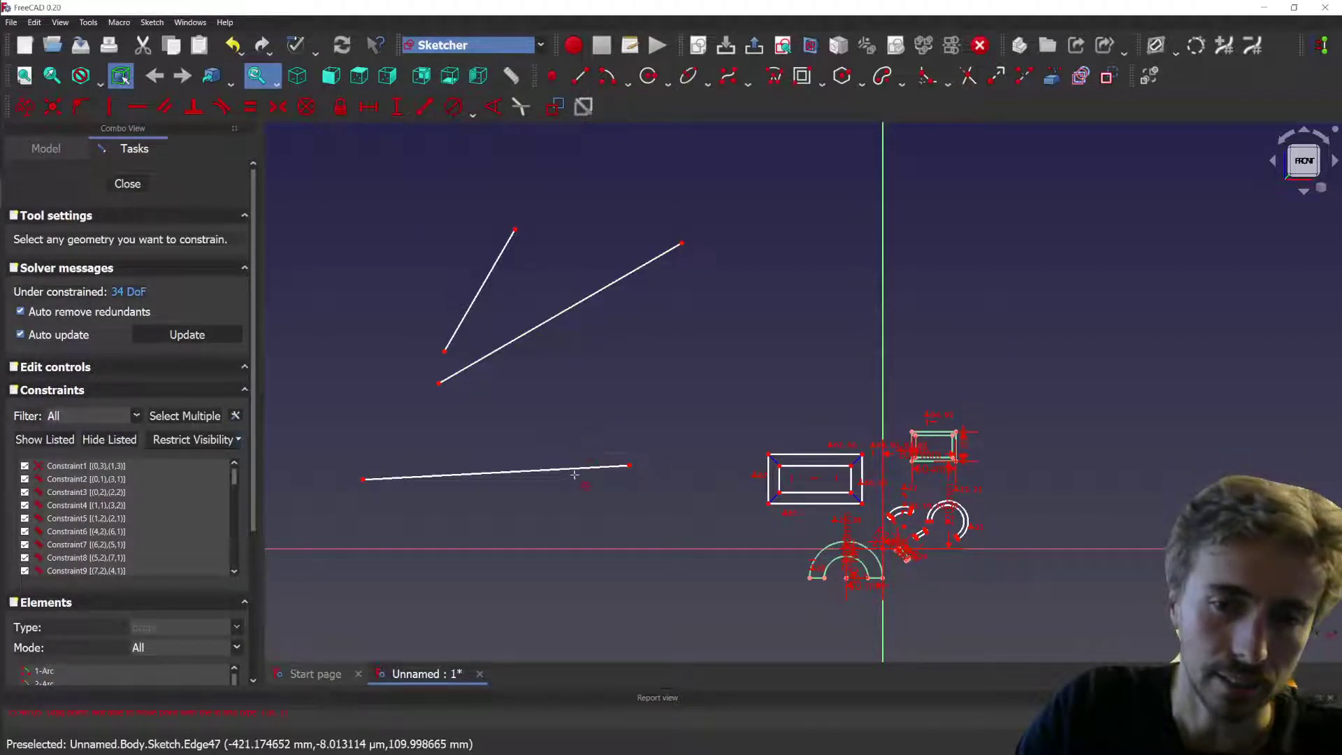
key(Escape)
click(648, 75)
click(726, 322)
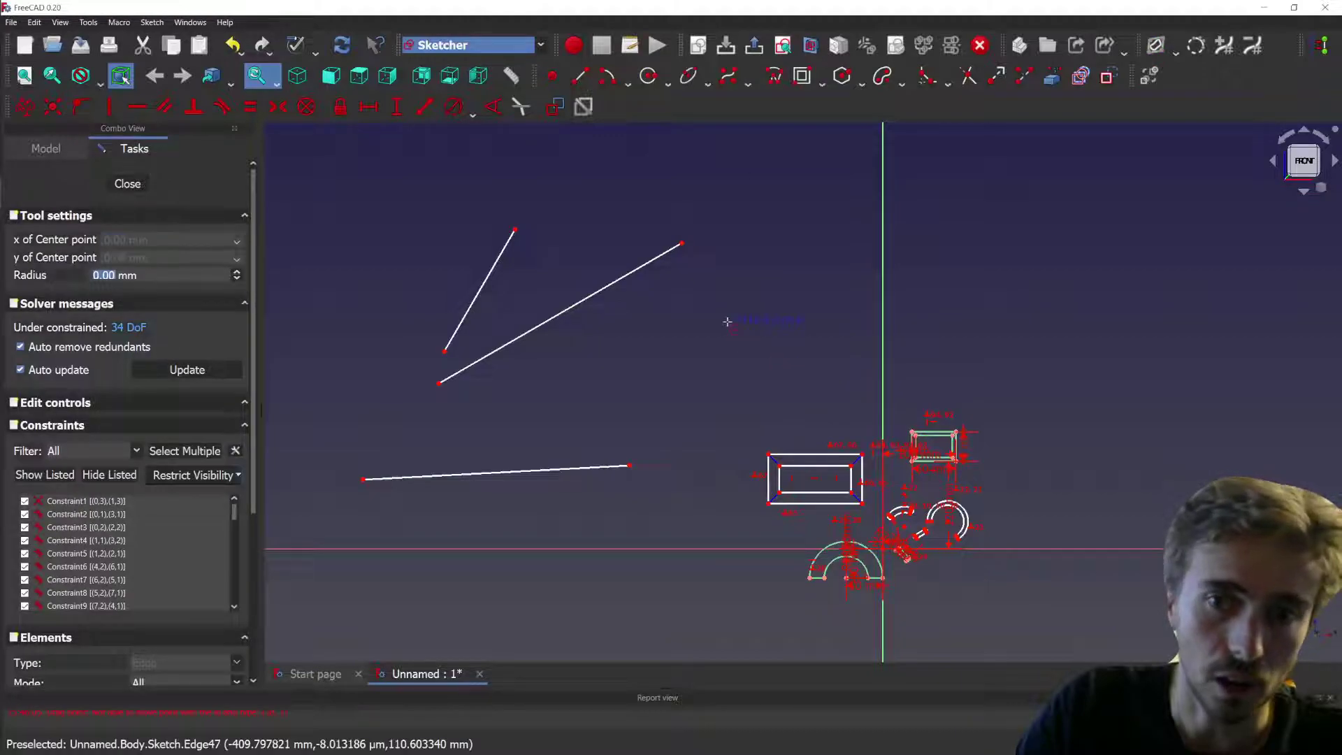
click(759, 316)
click(797, 284)
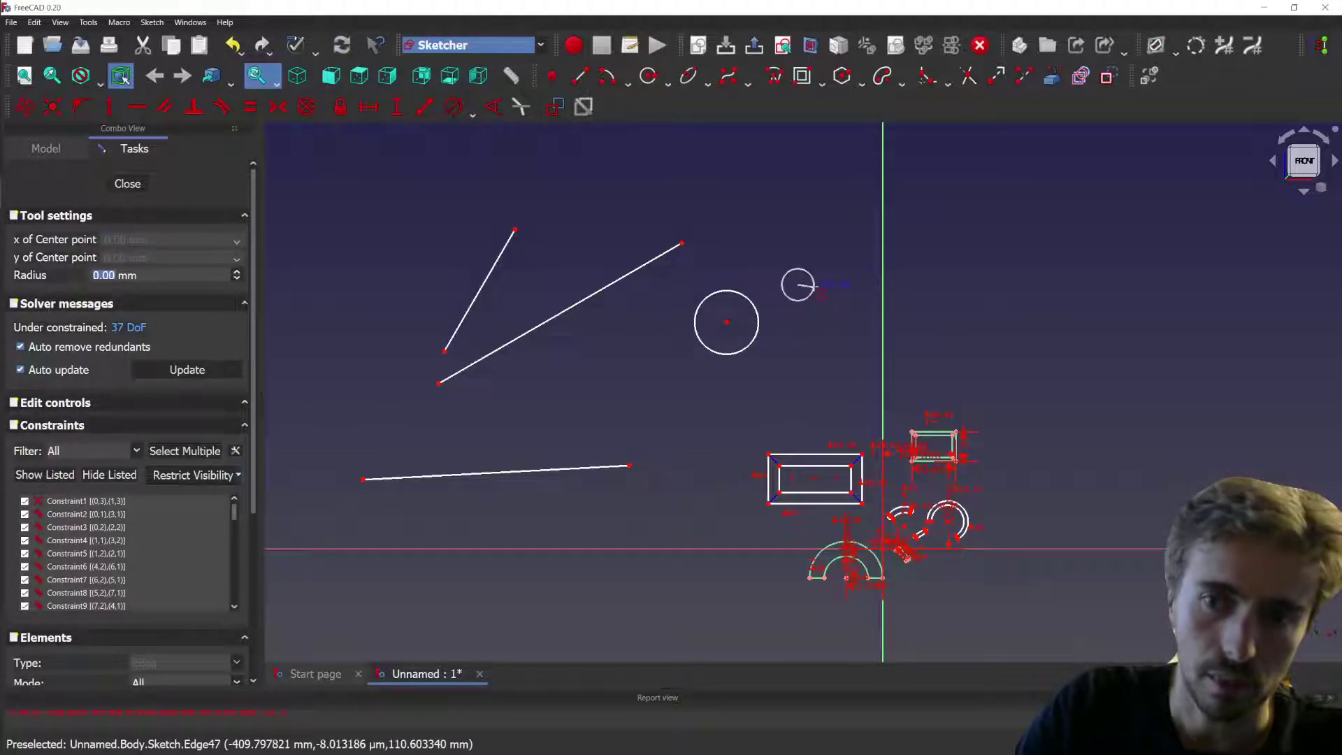
click(817, 288)
key(Escape)
- With the contextual constraint tool, preview the horizontal, vertical and block constraints on the long slanted line and return to its distance dimension
click(24, 106)
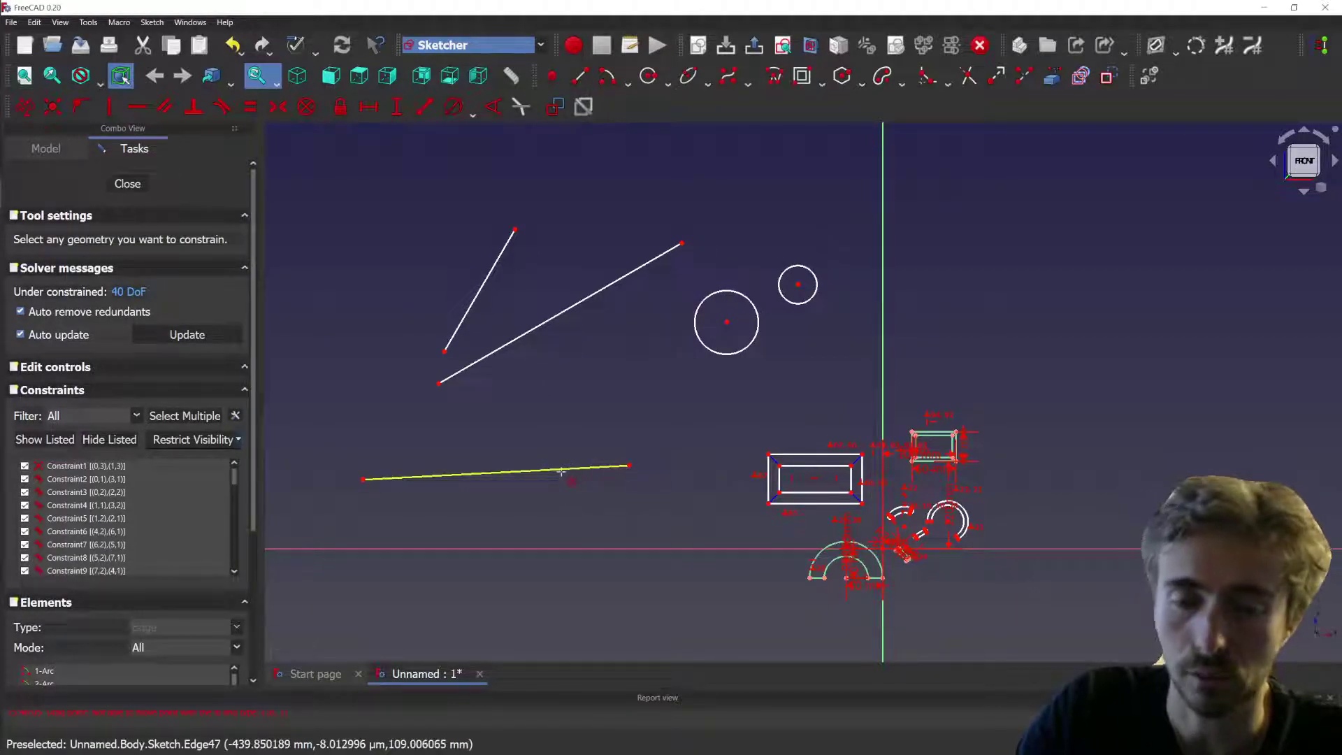
click(571, 310)
scroll(602, 312, up, 3)
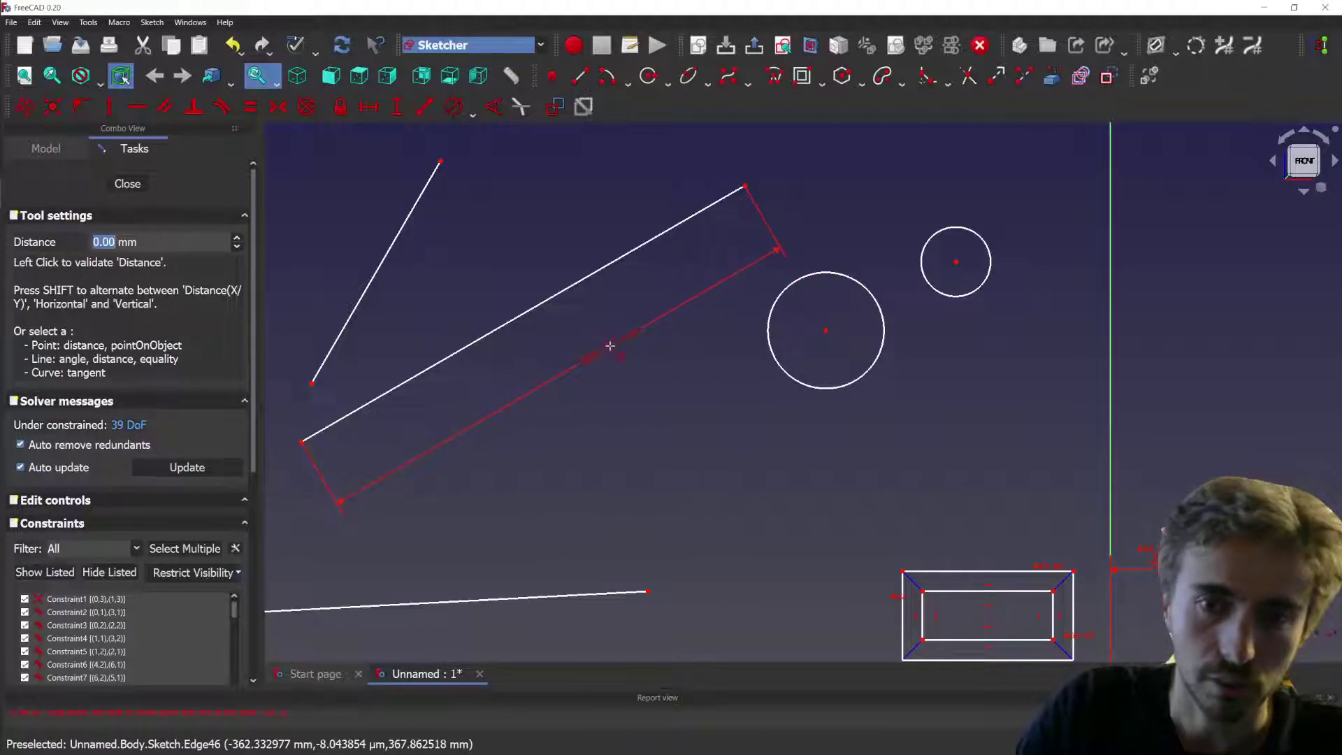
key(shift)
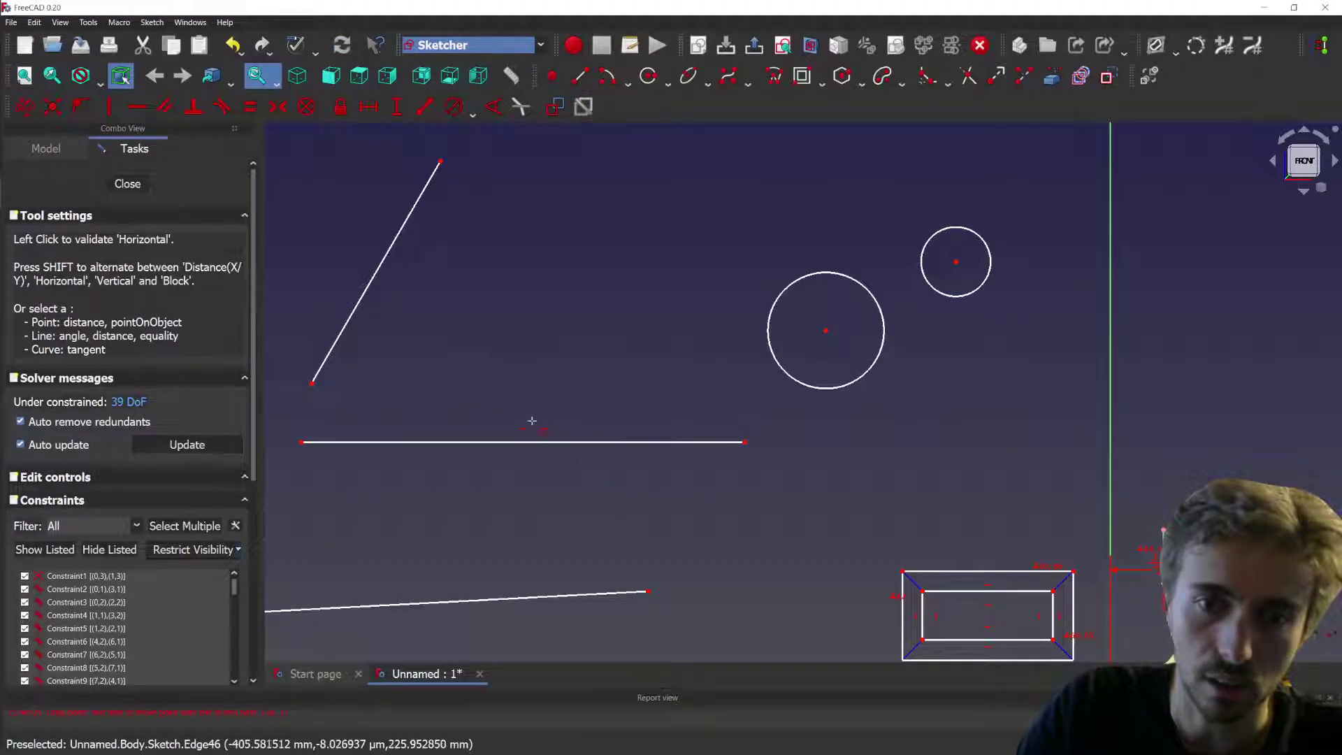
scroll(788, 381, down, 1)
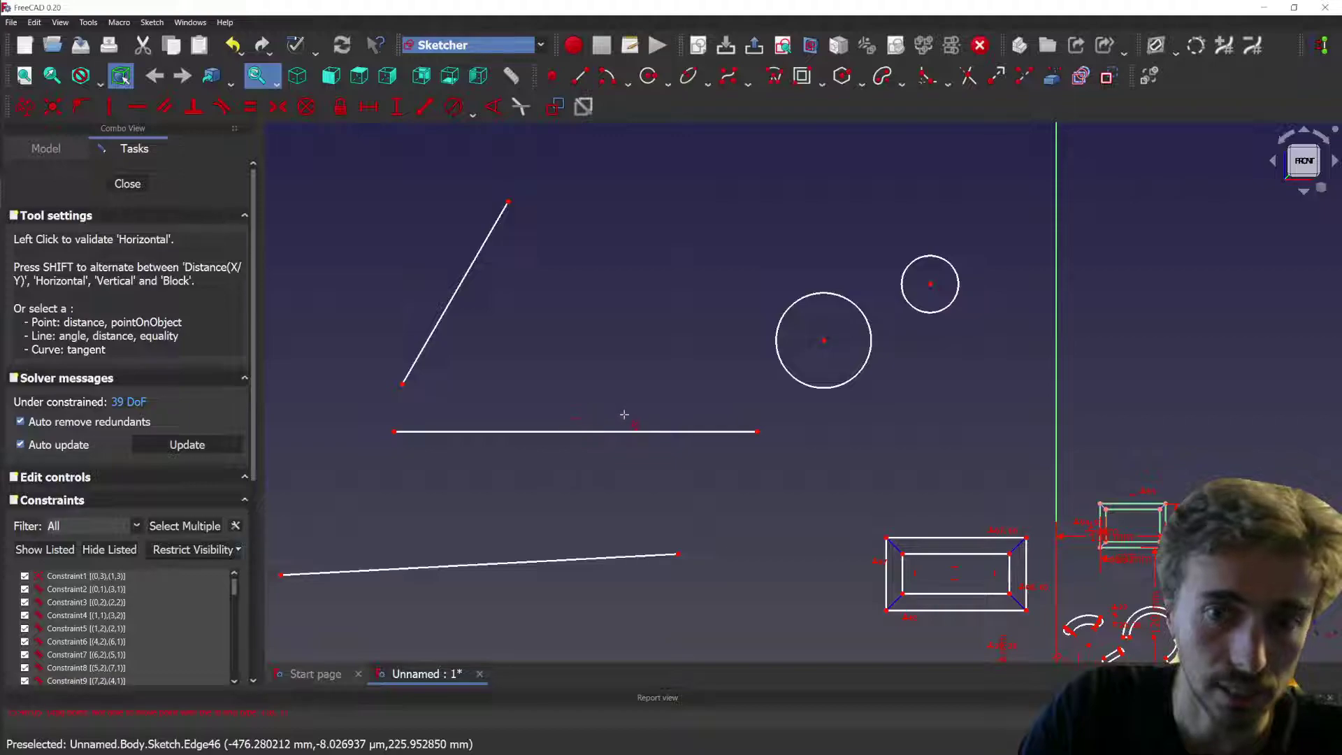
key(shift)
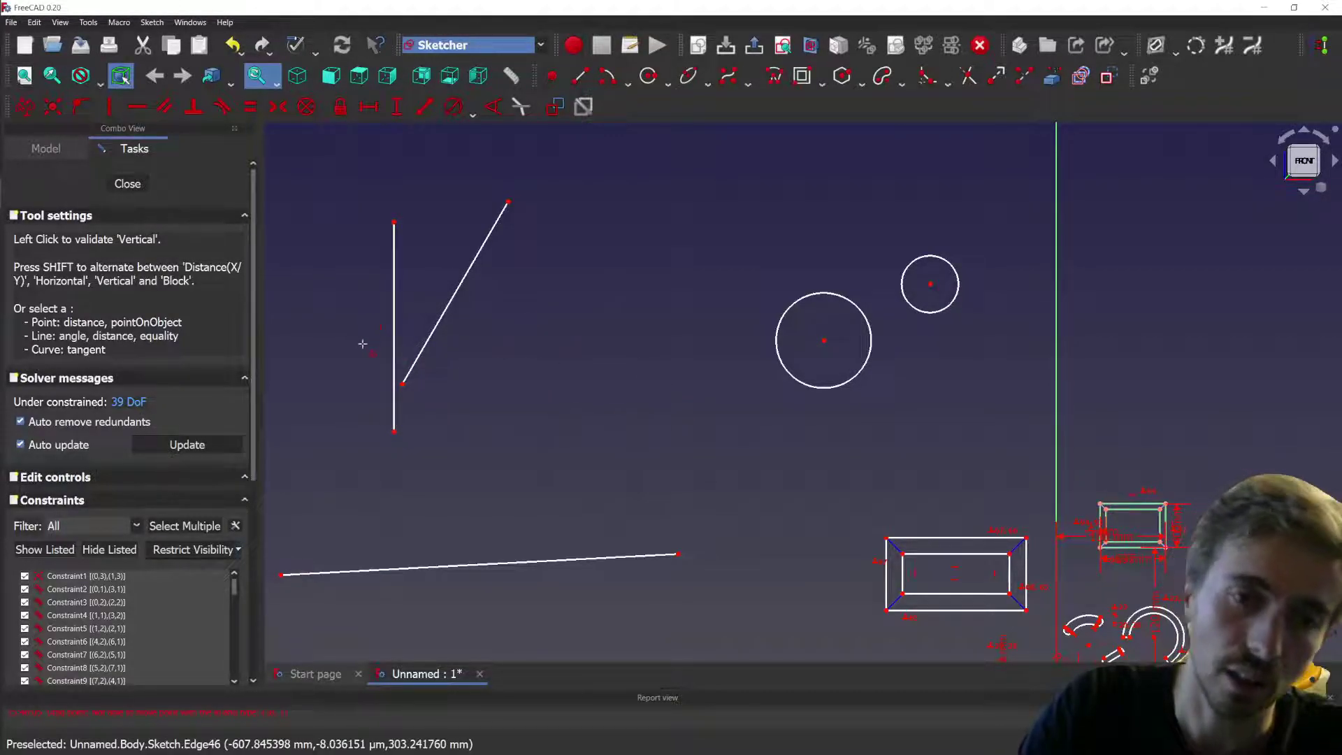
key(shift)
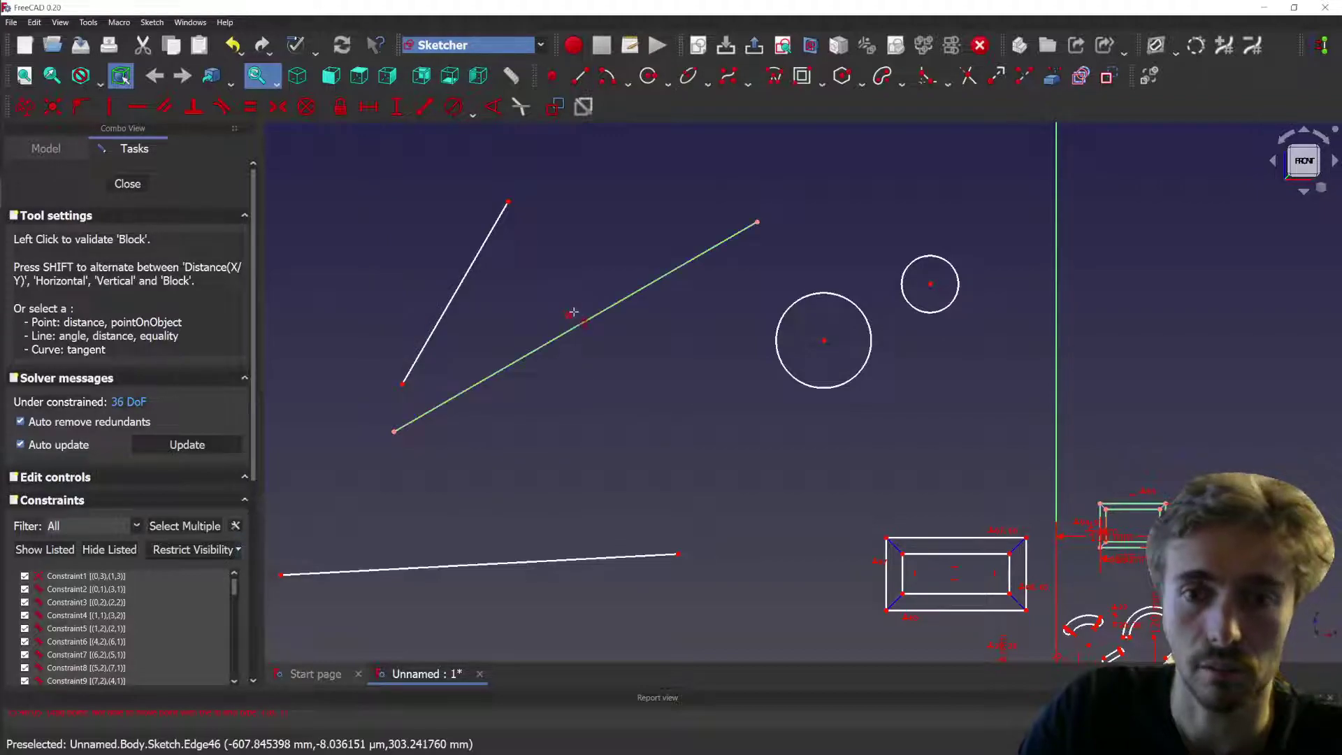
key(shift)
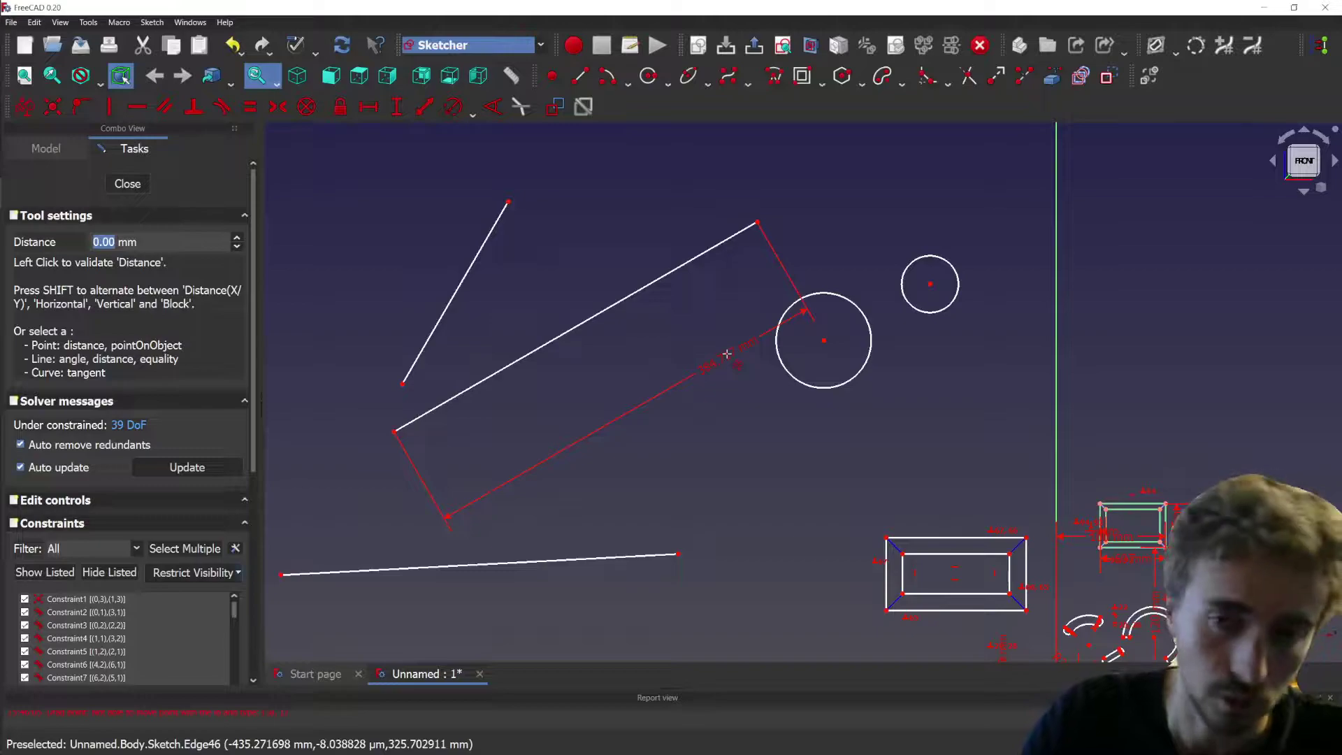
- Cycle through the long slanted line's constraint options again, preview its tangency to the larger circle, and cancel the constraint
key(shift)
key(shift)
key(shift)
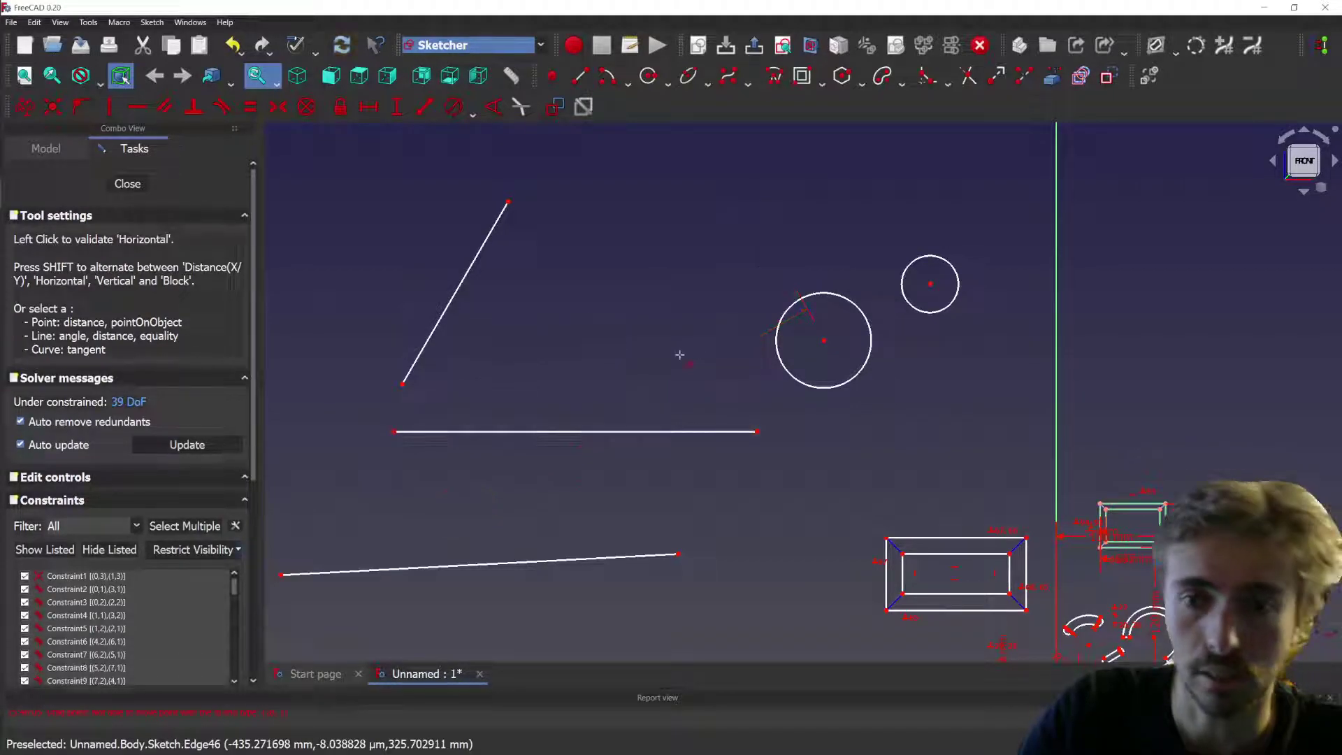
key(shift)
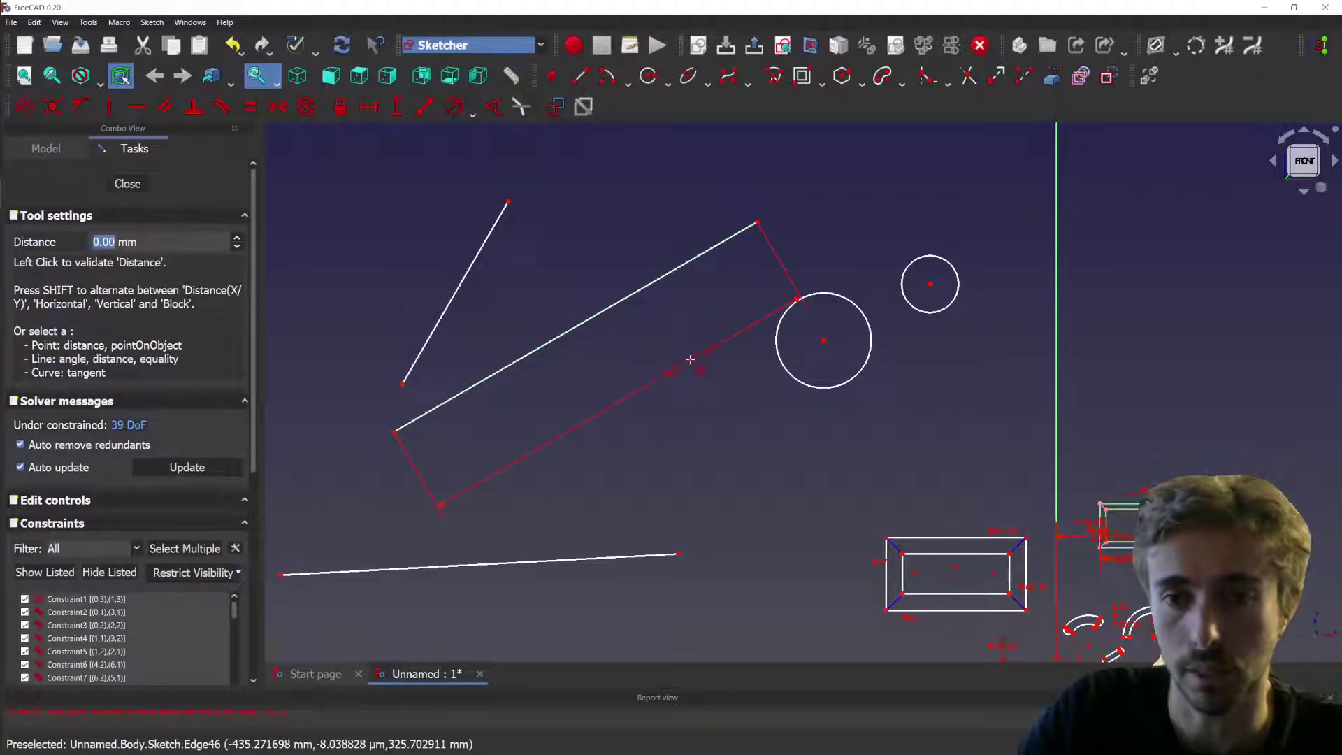
key(shift)
key(shift)
key(shift)
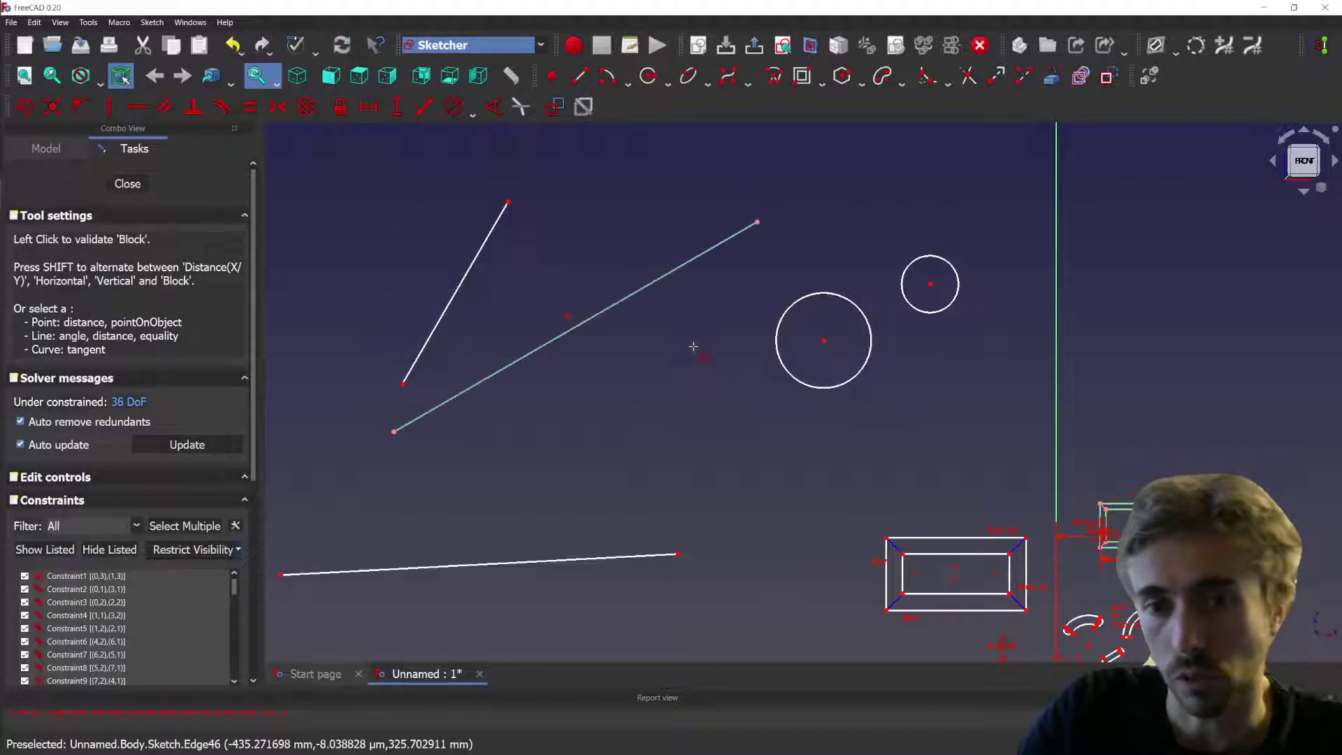
key(shift)
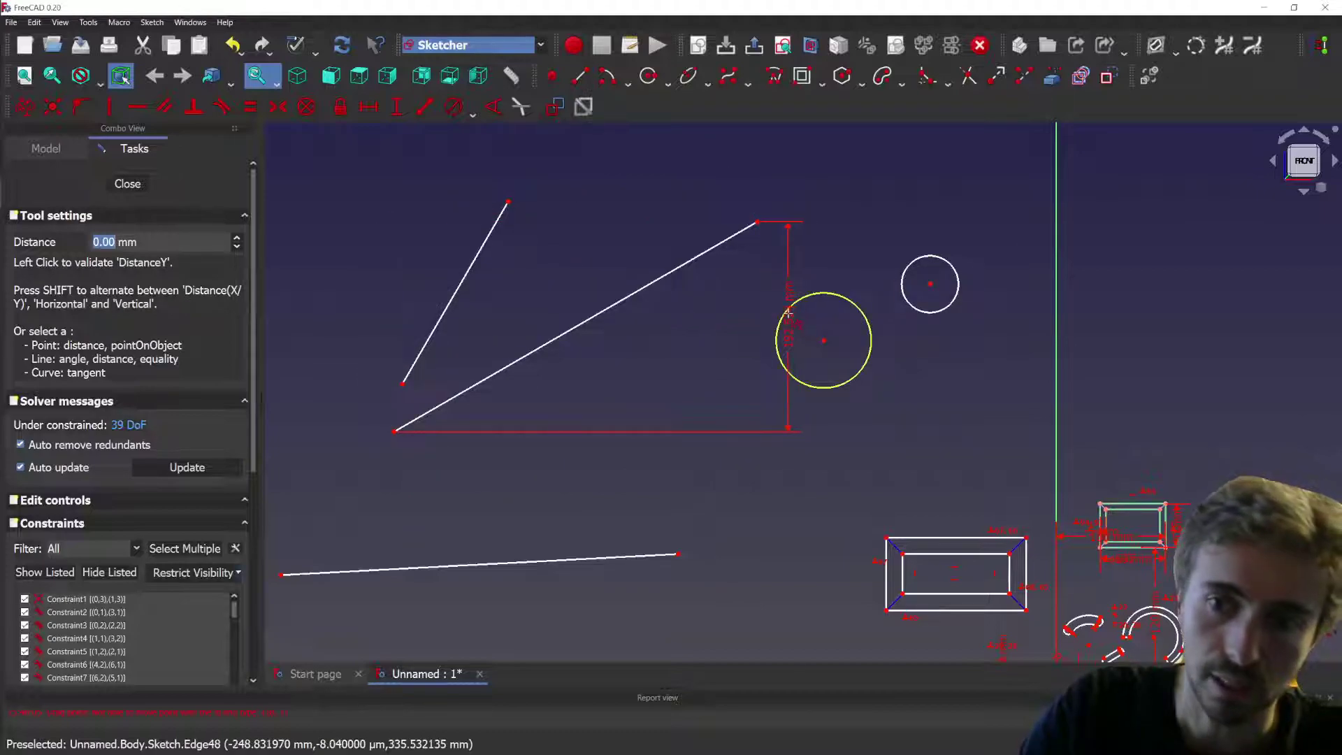
click(788, 314)
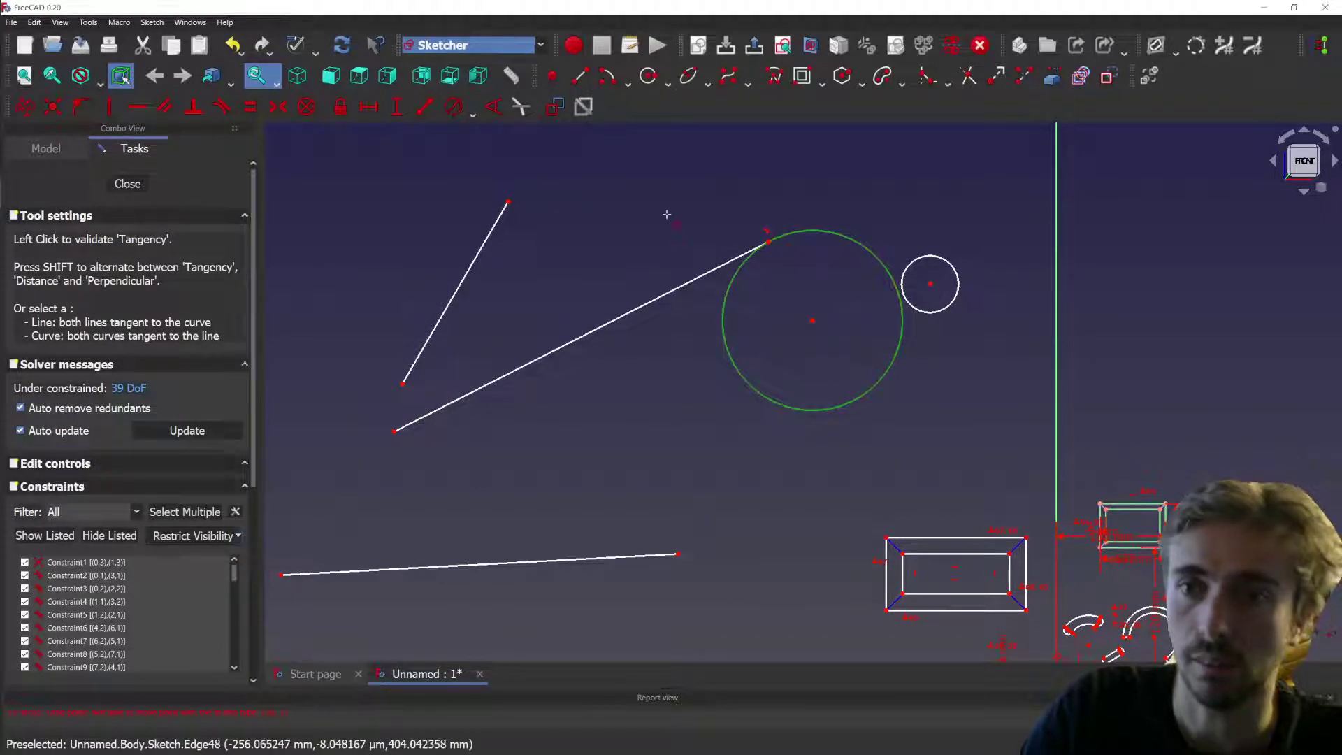
key(Escape)
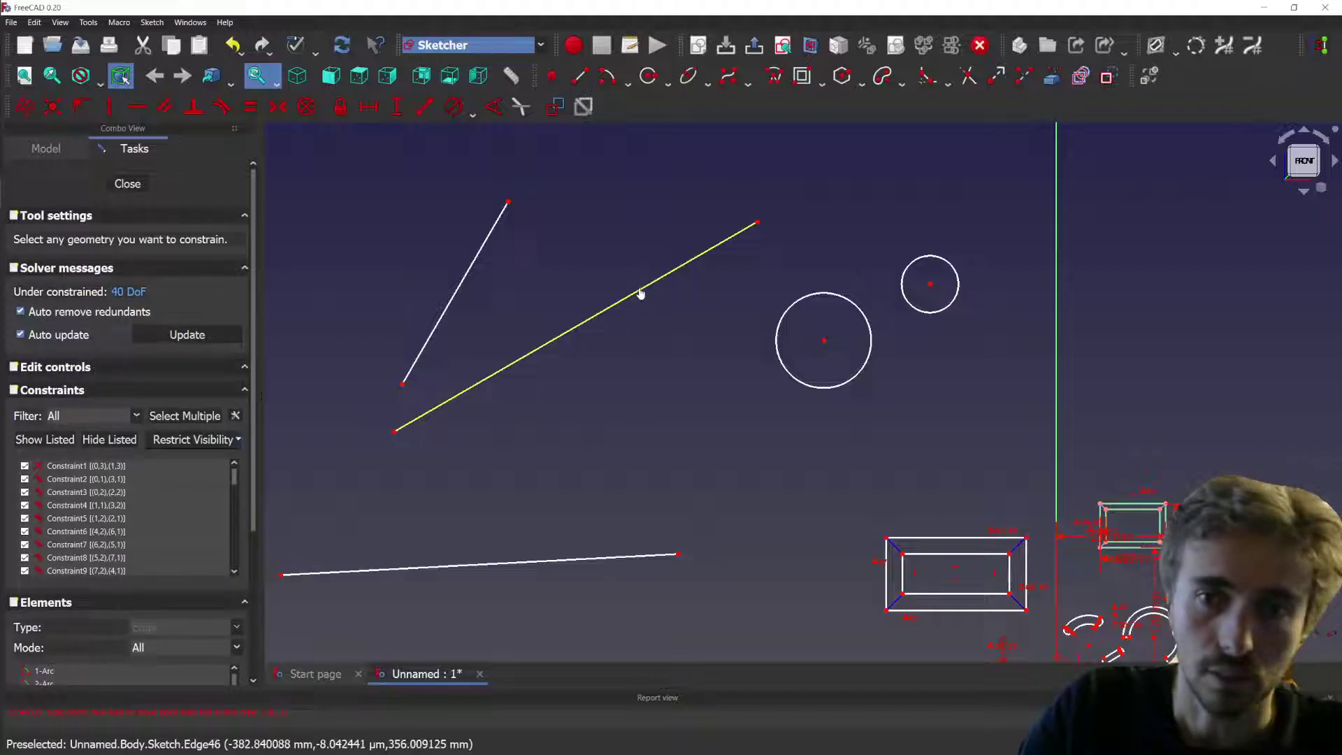
- Make the two slanted lines parallel by applying a contextual angle of 0° between them
click(638, 291)
click(480, 256)
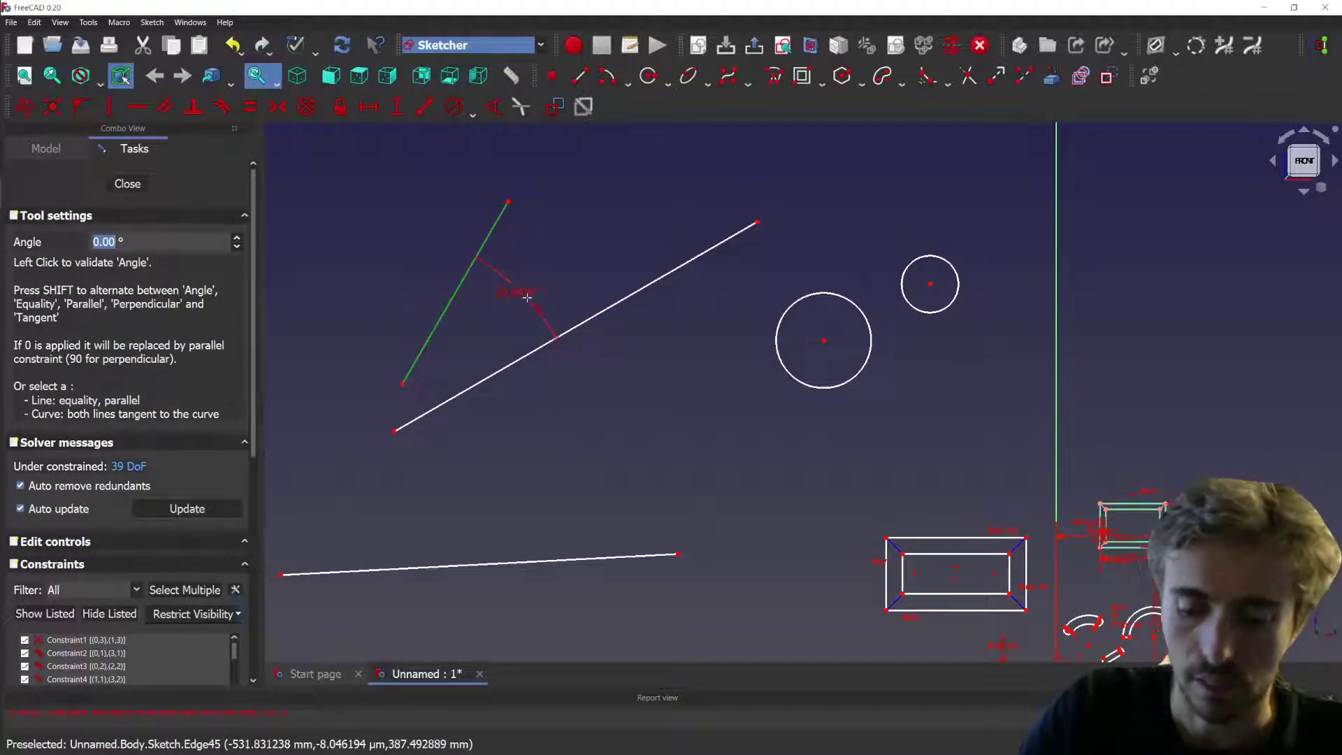
click(525, 293)
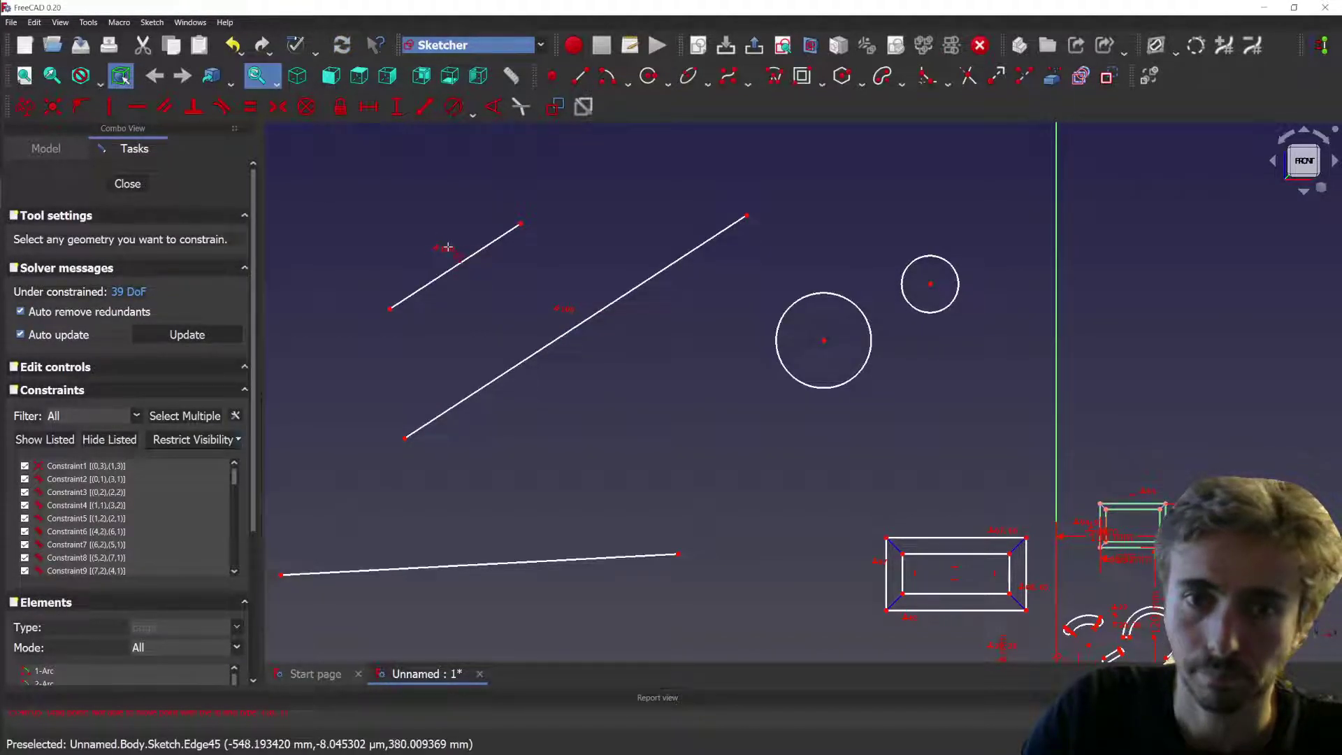
- Preview the distance, equality and tangent constraints between the two parallel slanted lines, and leave the contextual tool without applying any
click(461, 262)
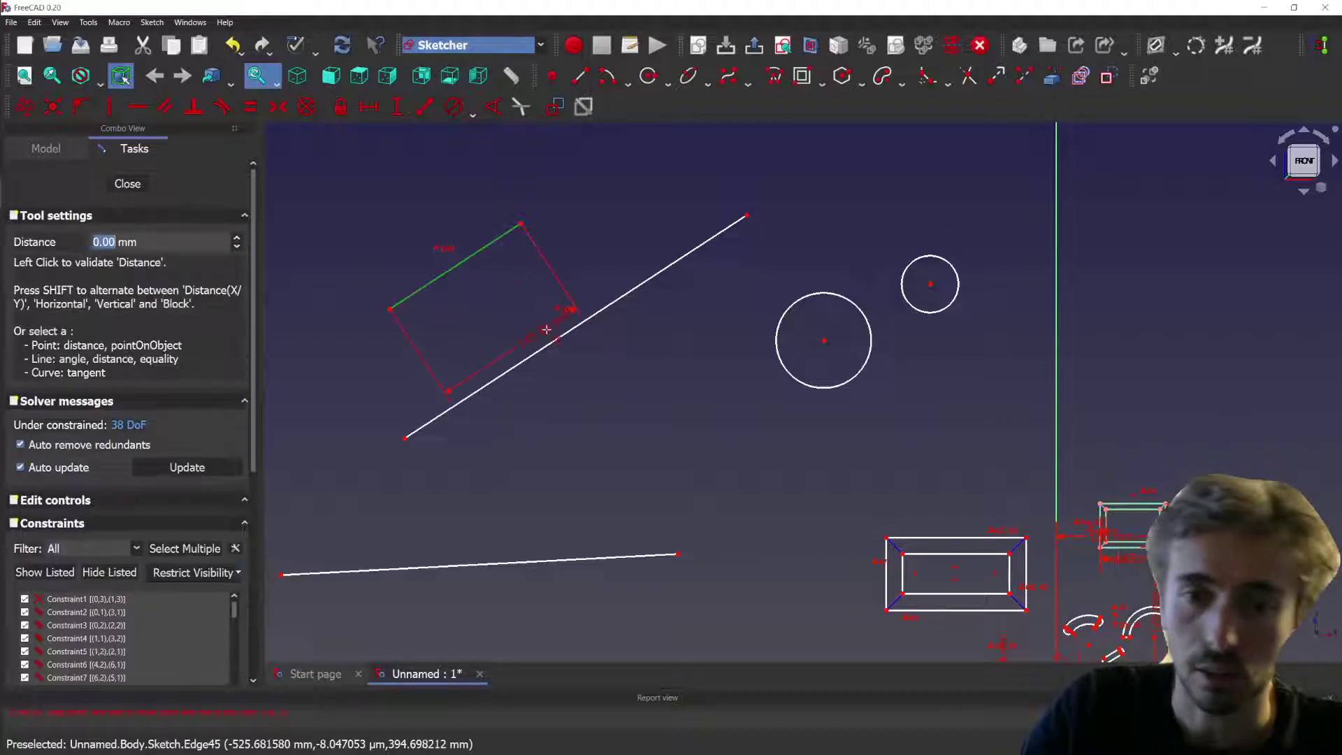
click(556, 341)
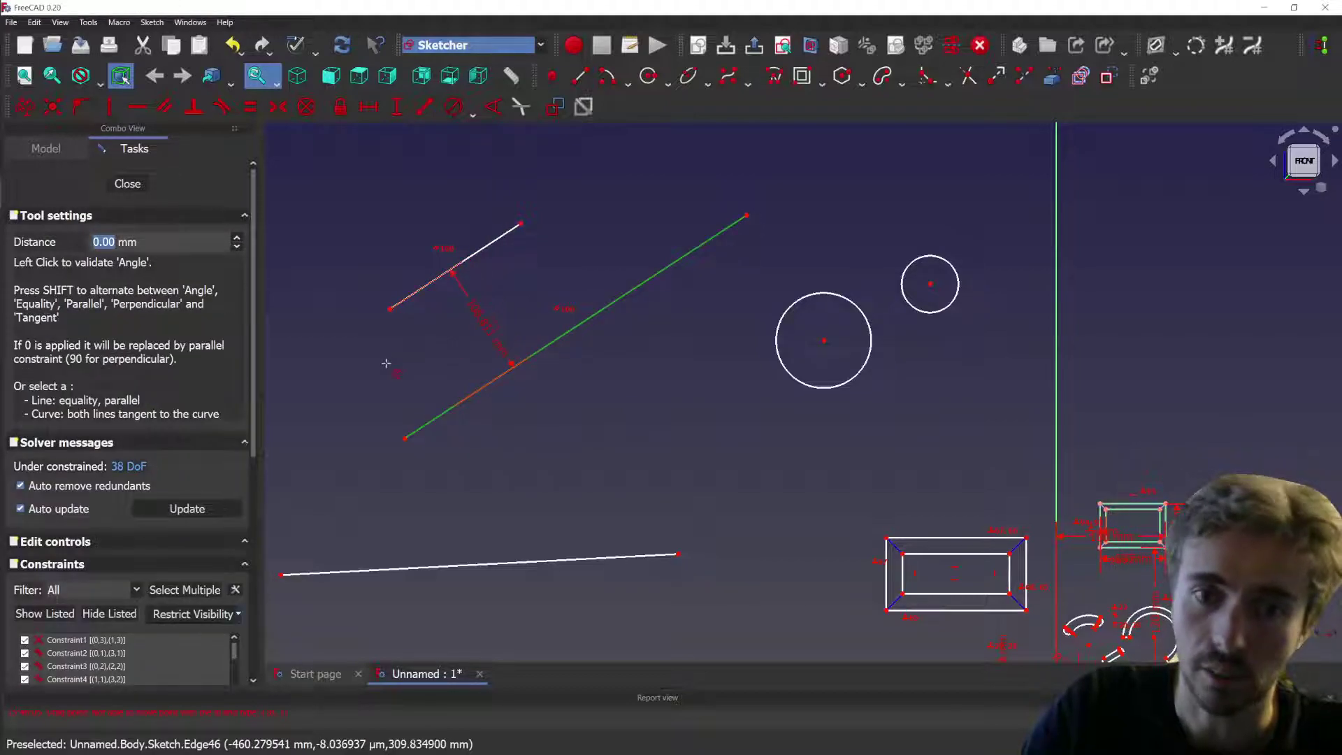
key(shift)
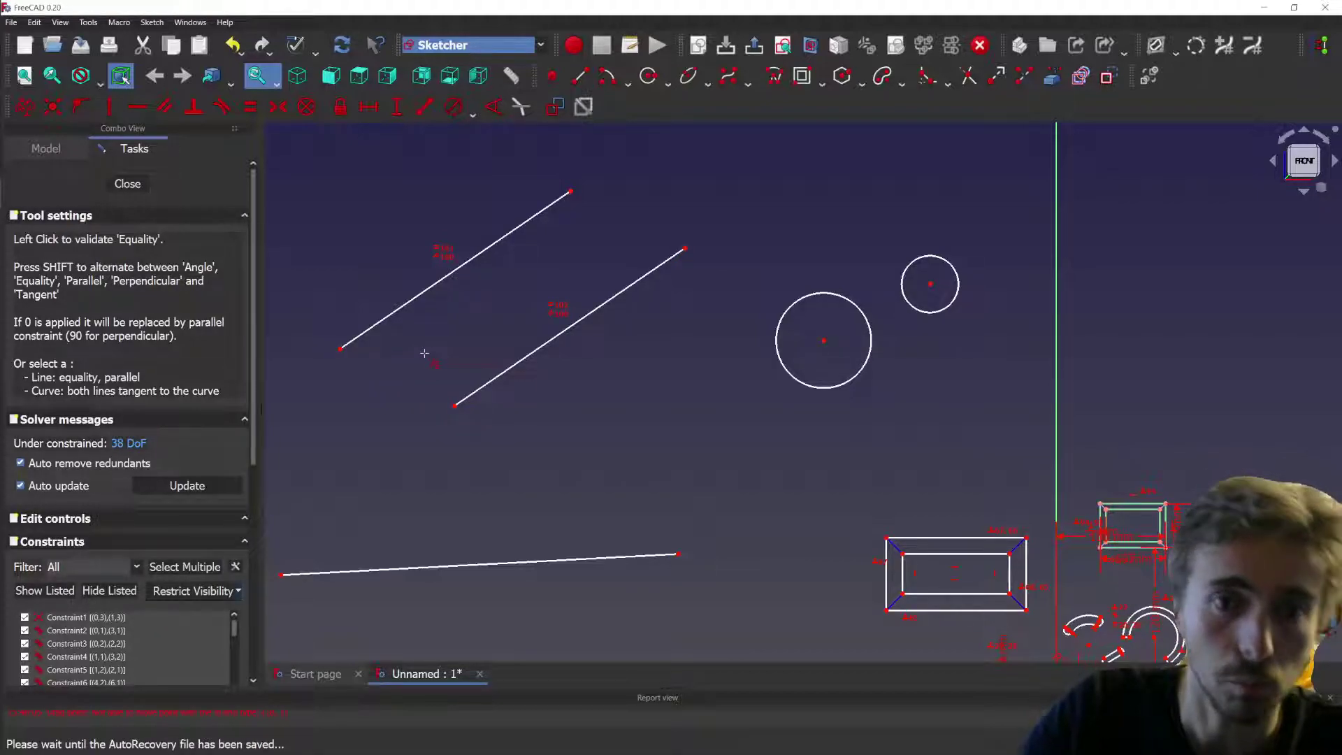
key(shift)
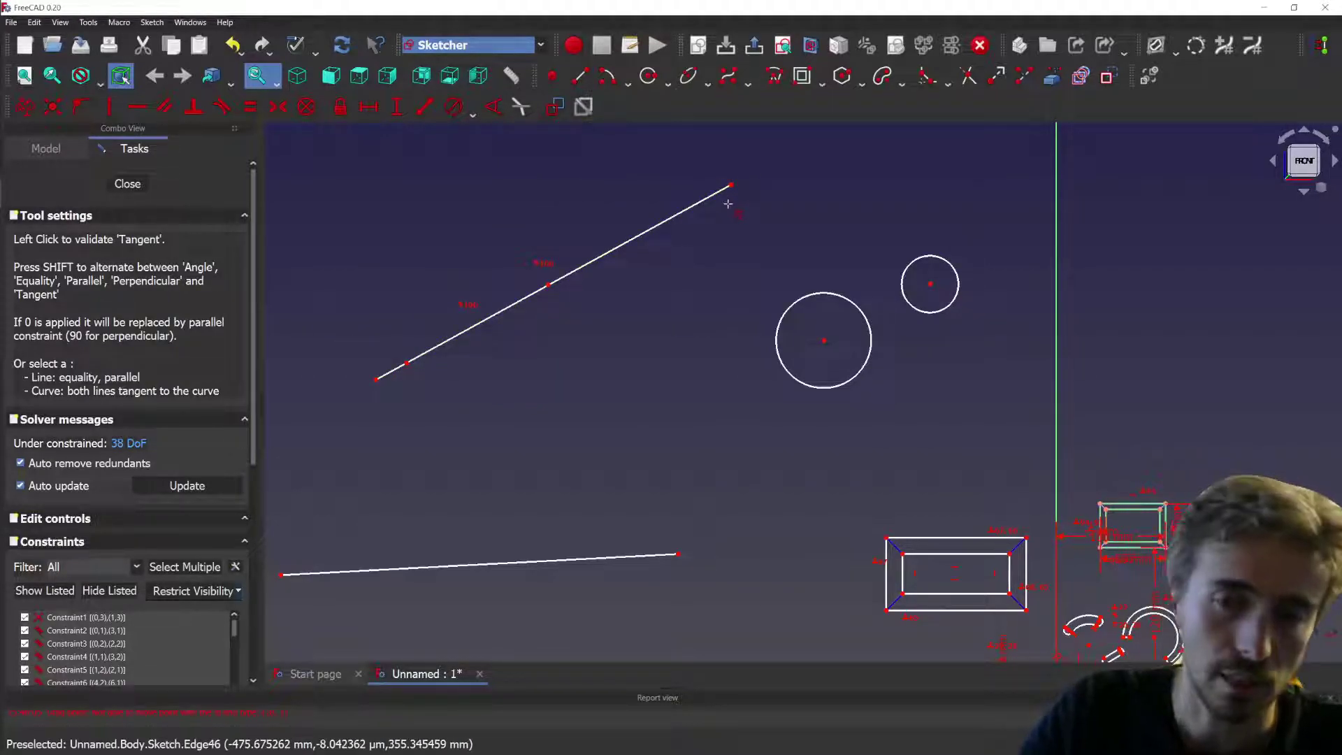
click(618, 282)
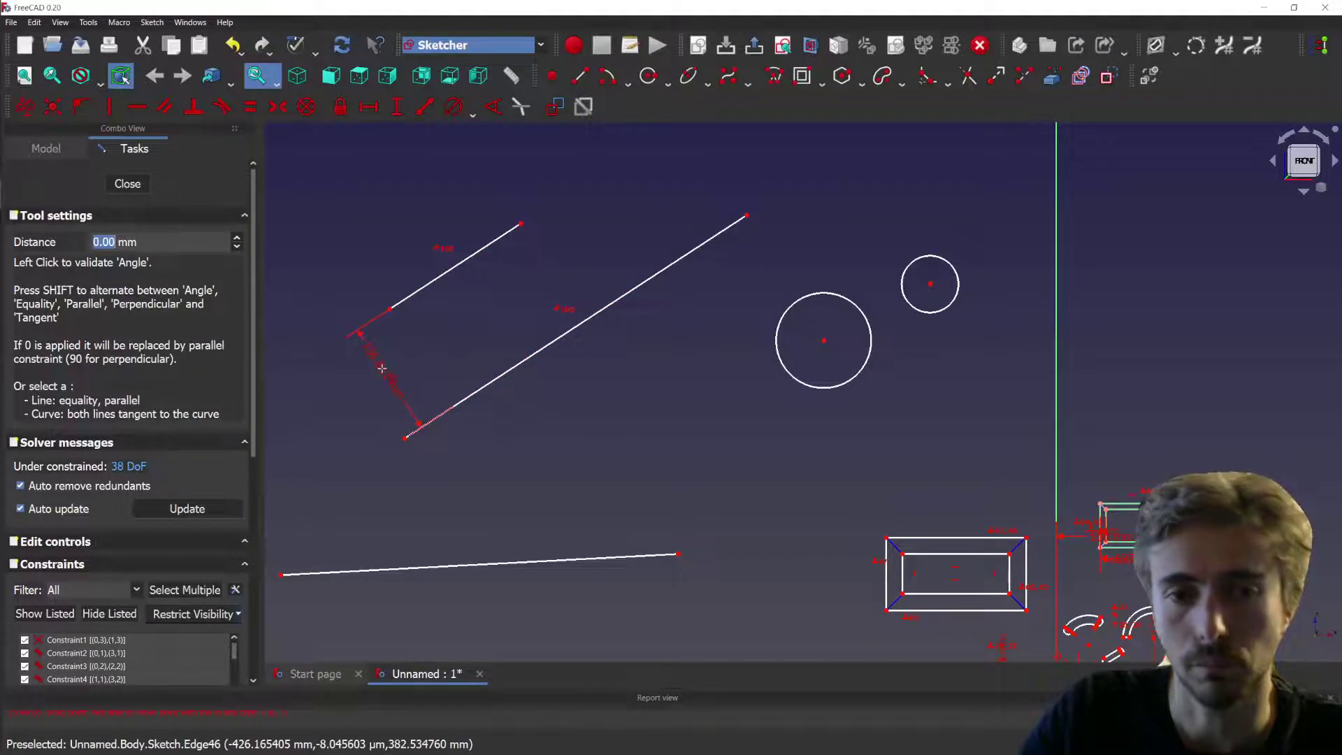
key(shift)
key(shift)
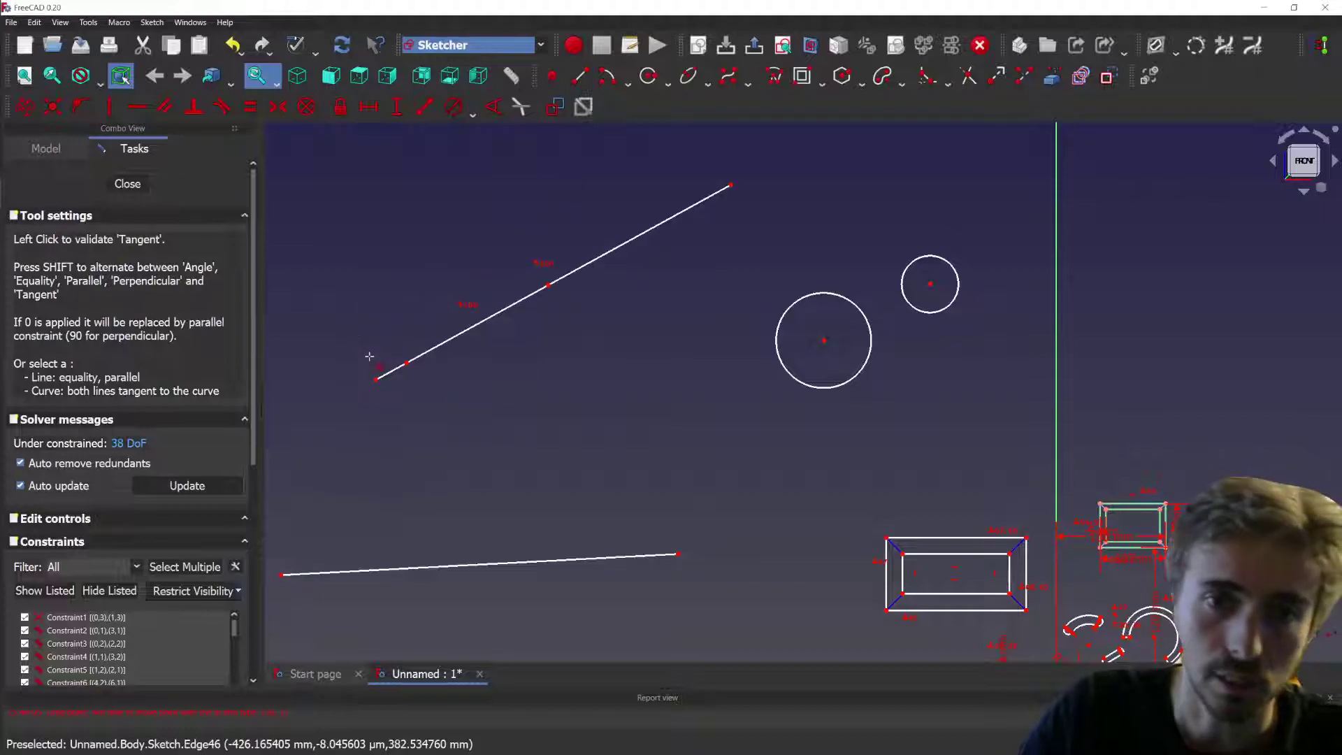
key(shift)
key(Escape)
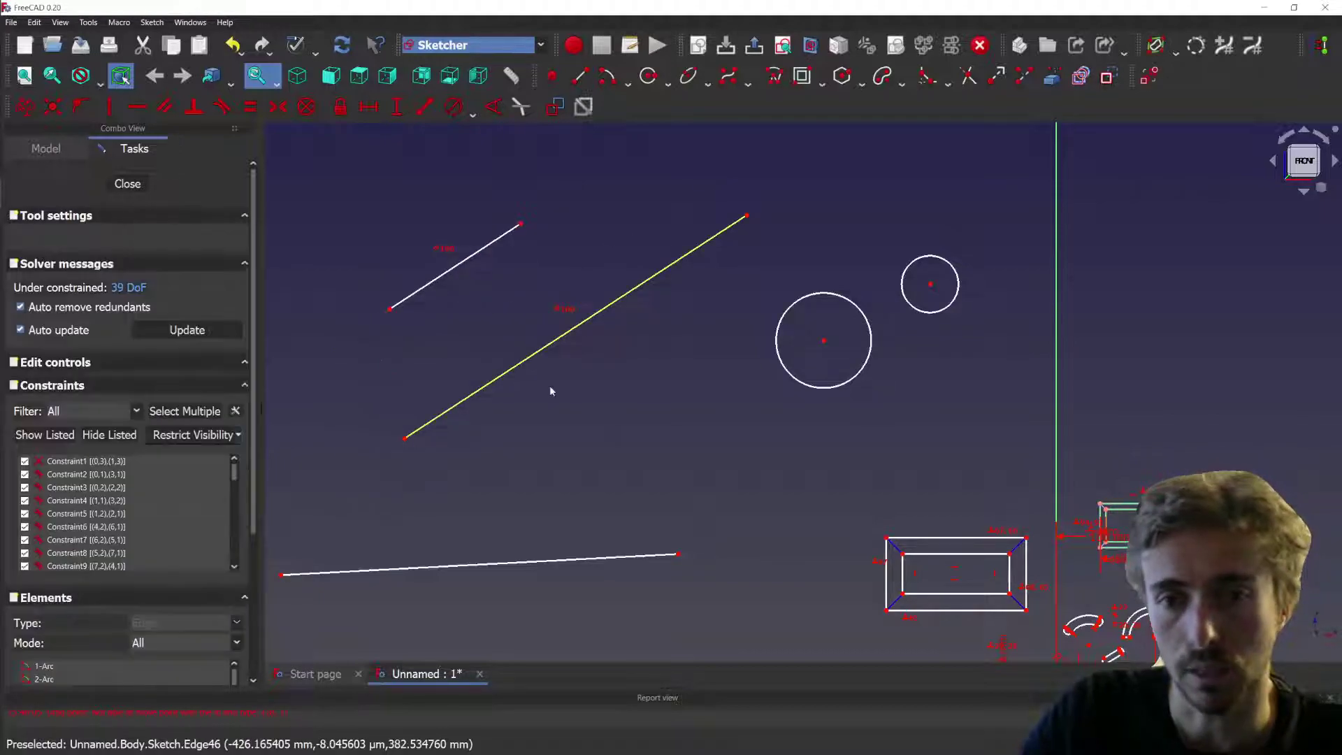
- Remove the parallel constraint between the two slanted lines
click(576, 311)
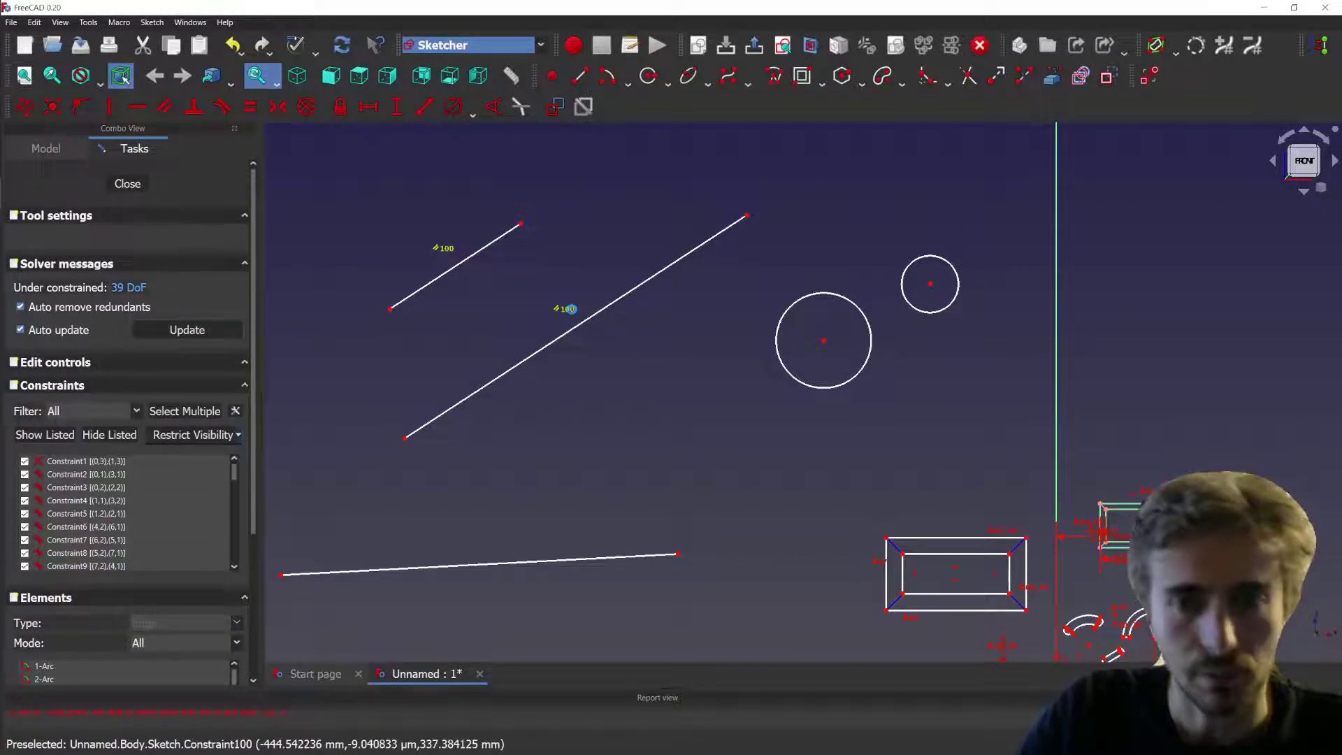
key(Delete)
- Preview the angle, equality, parallel, perpendicular and tangent constraints between the two slanted lines, and leave the contextual tool without applying any
key(d)
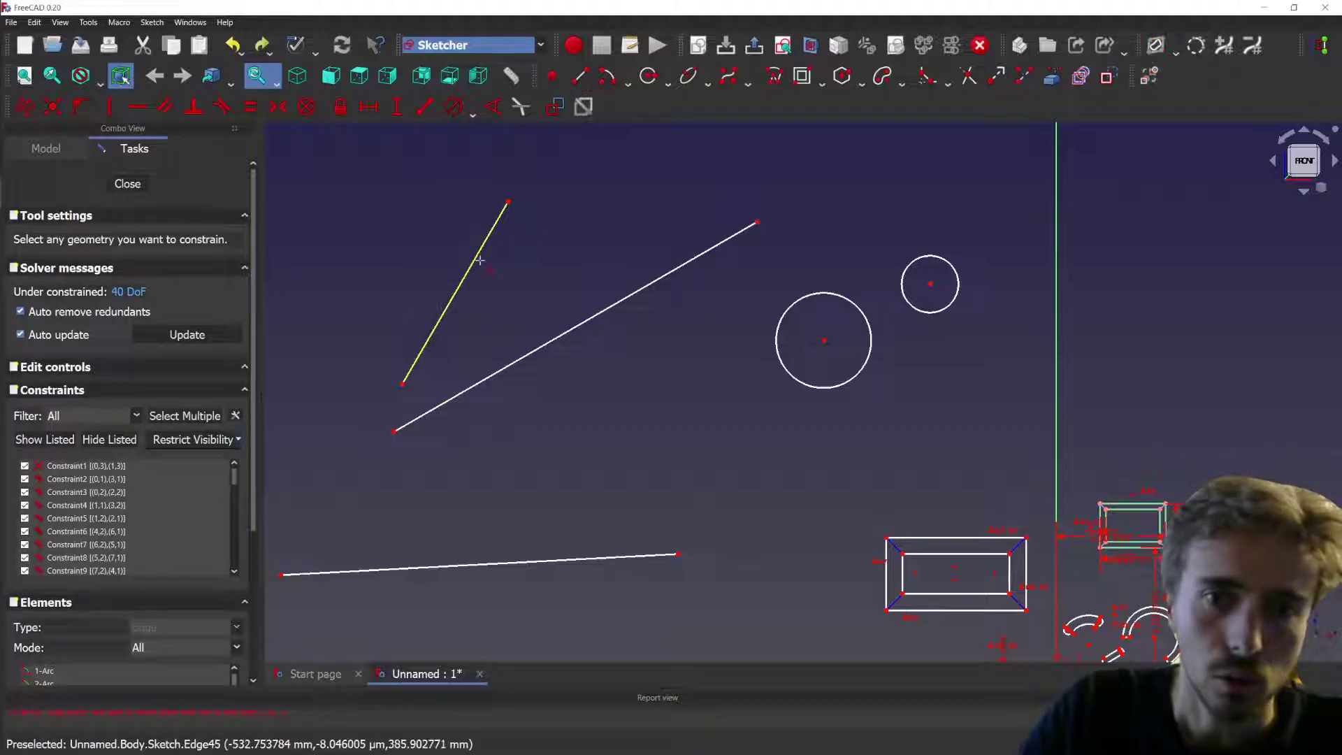
click(428, 339)
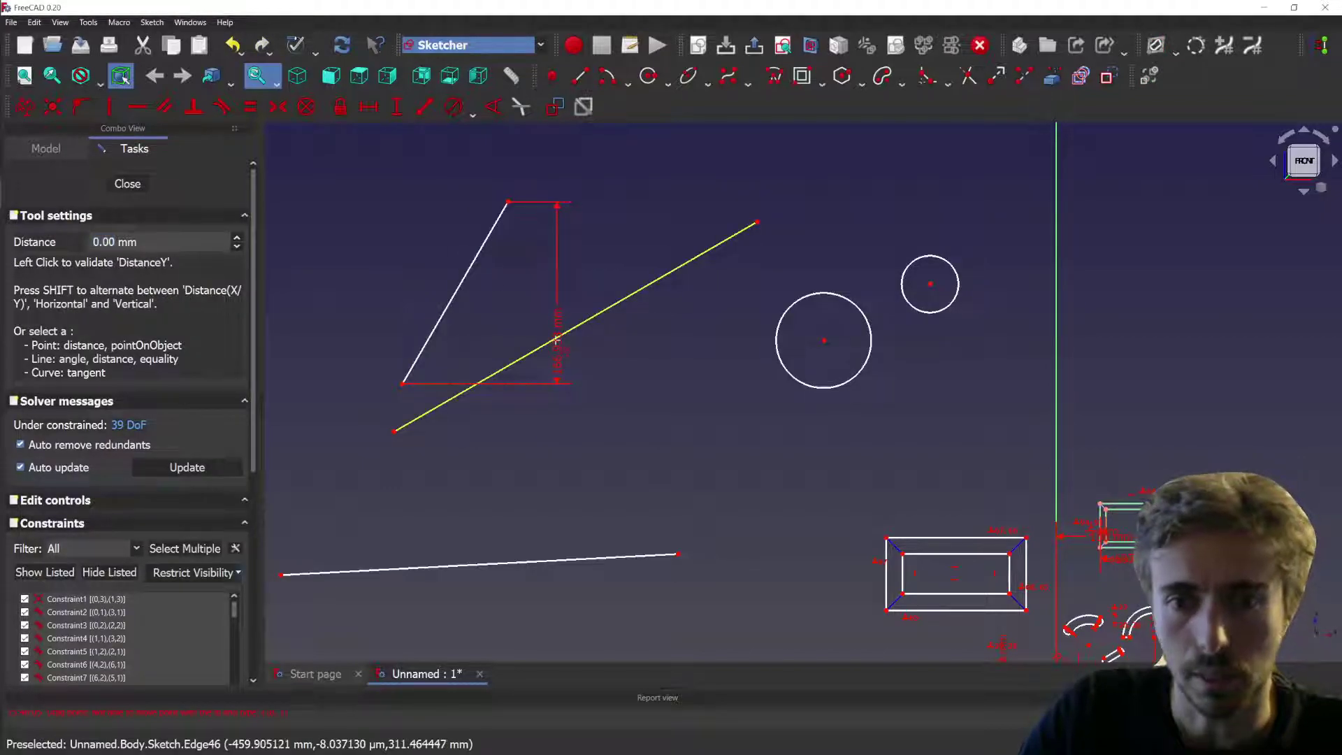
click(558, 339)
key(shift)
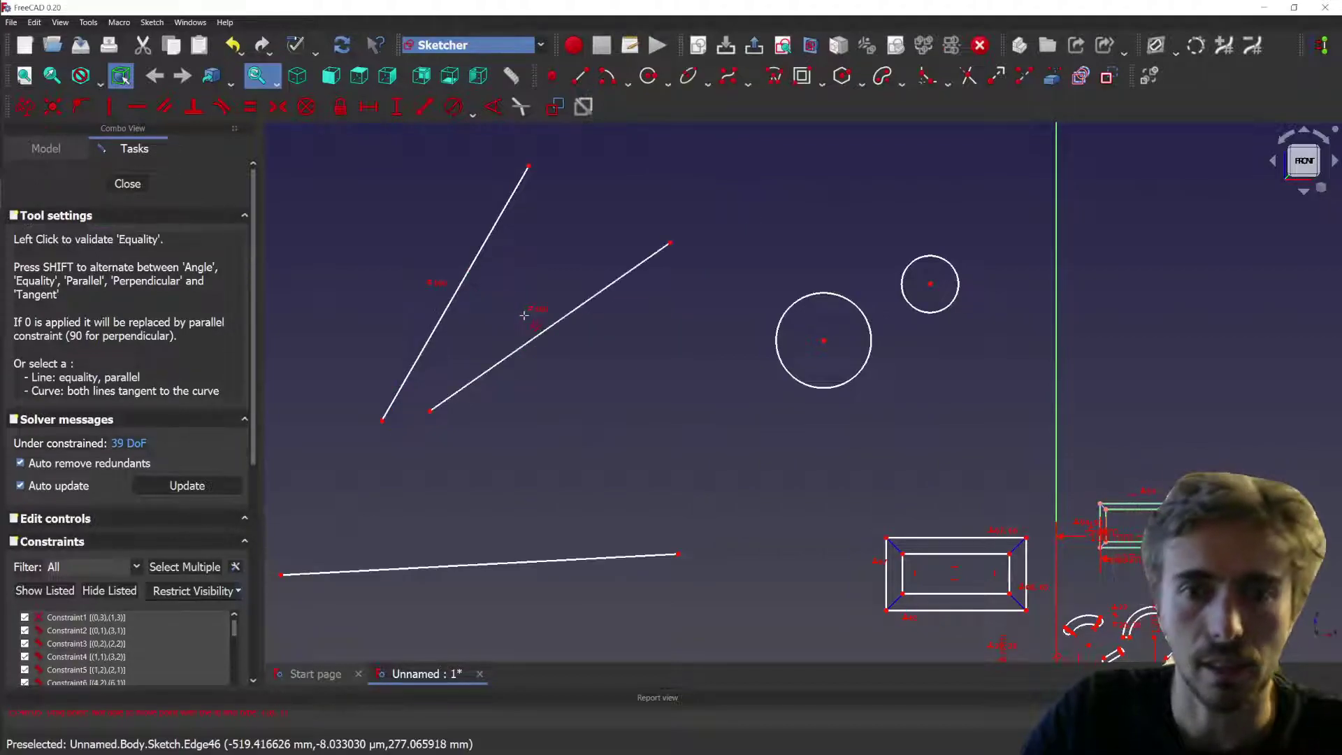
key(shift)
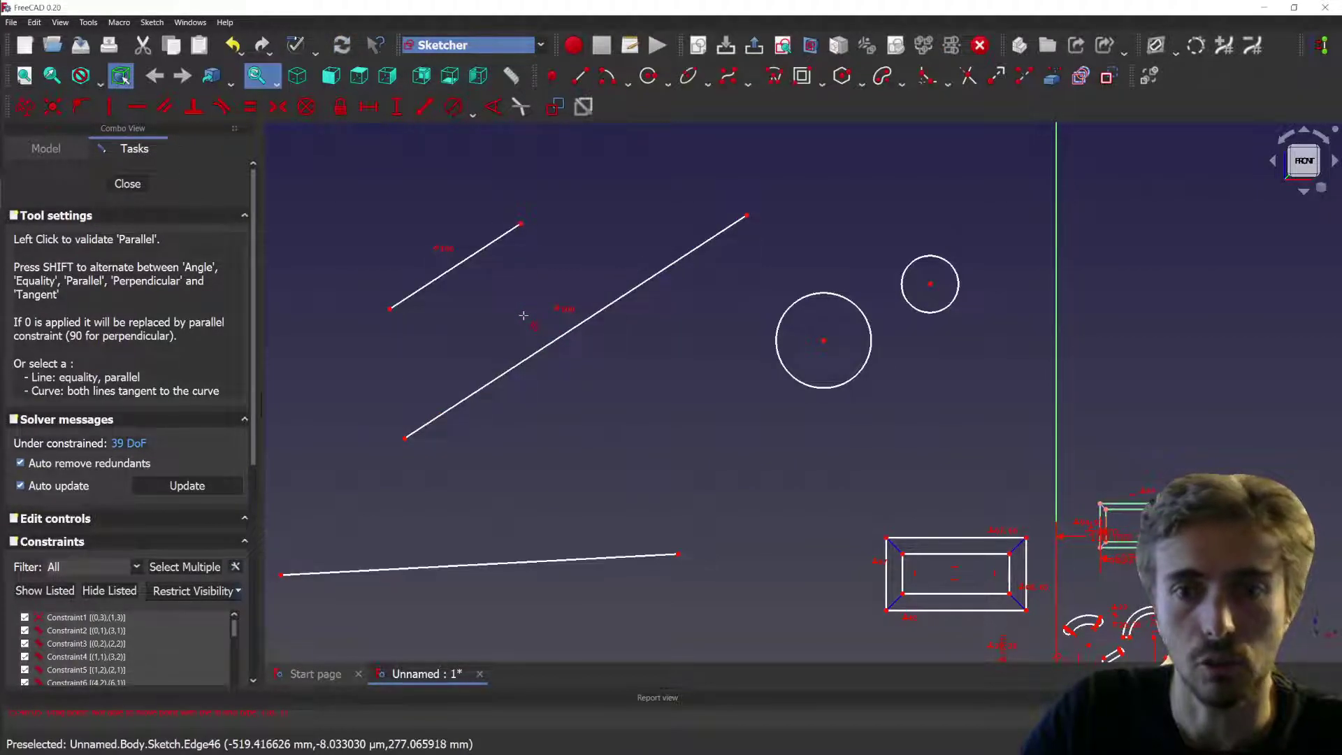
key(shift)
key(shift)
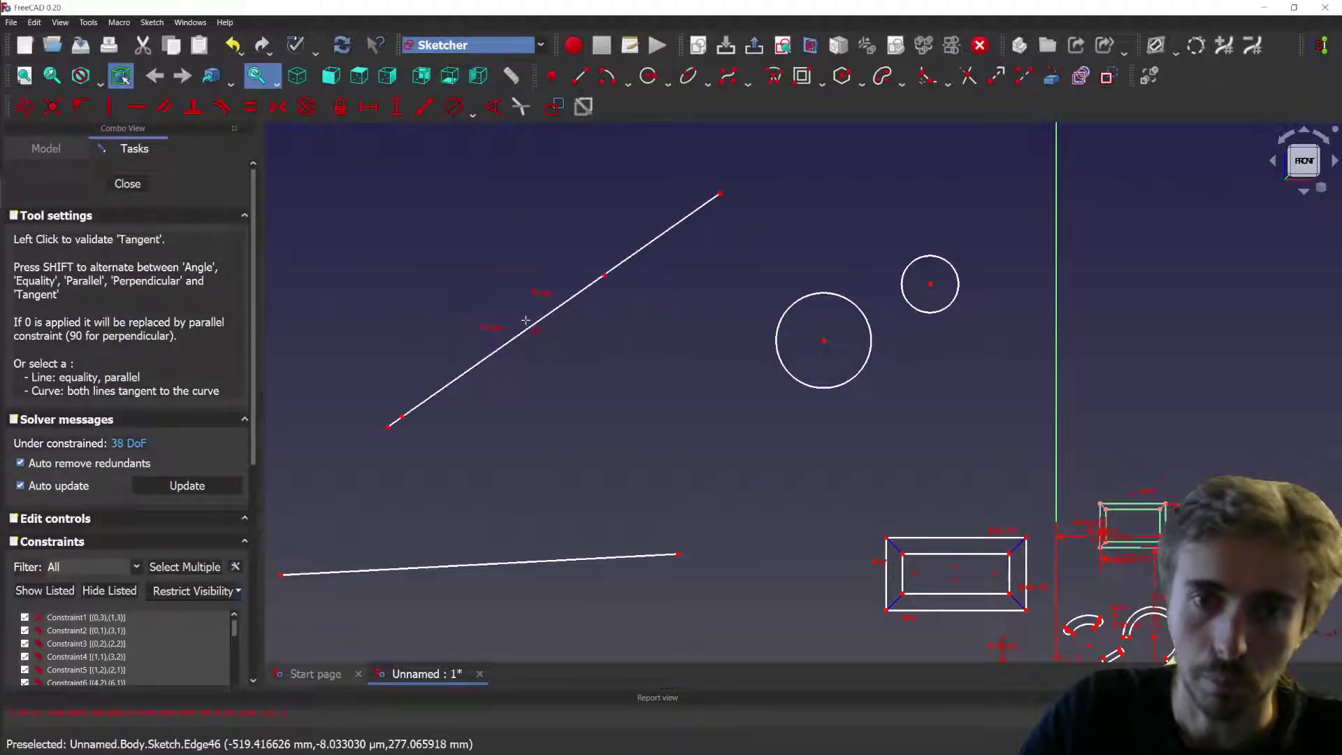
key(shift)
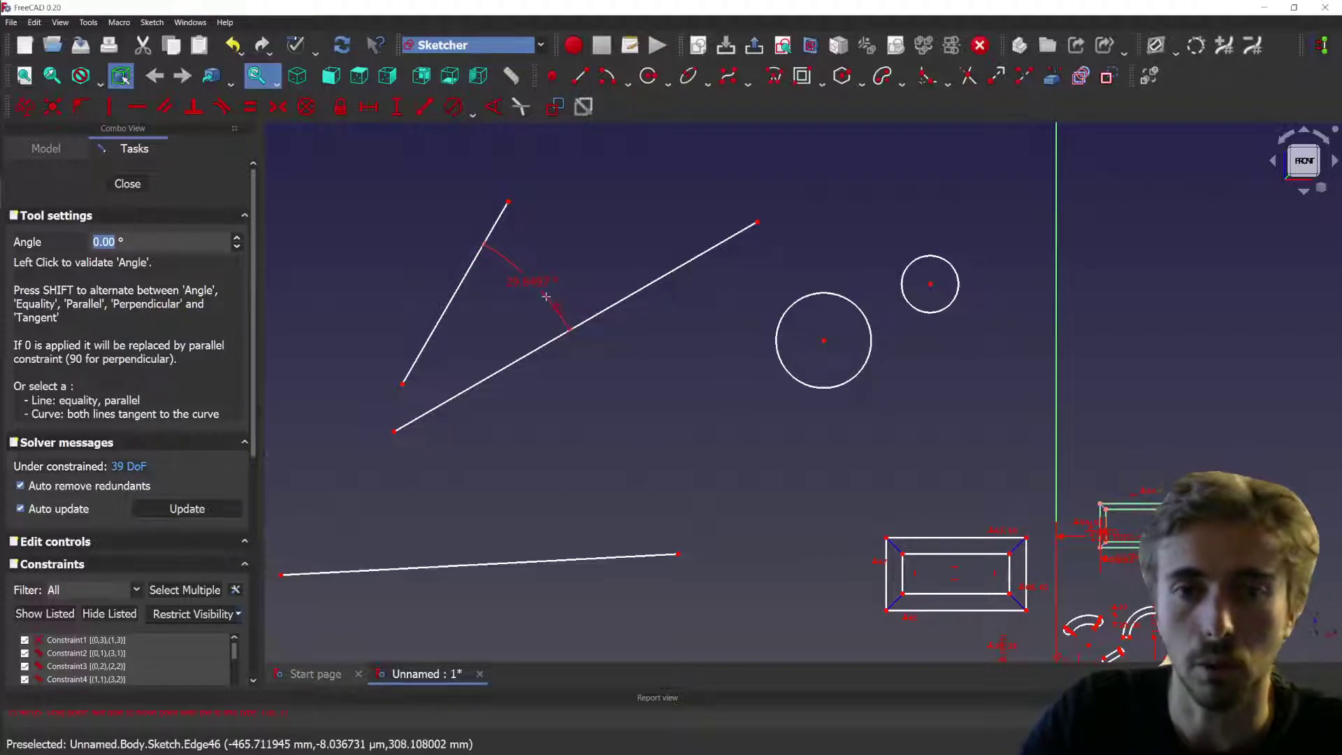
right_click(546, 296)
right_click(545, 296)
click(877, 165)
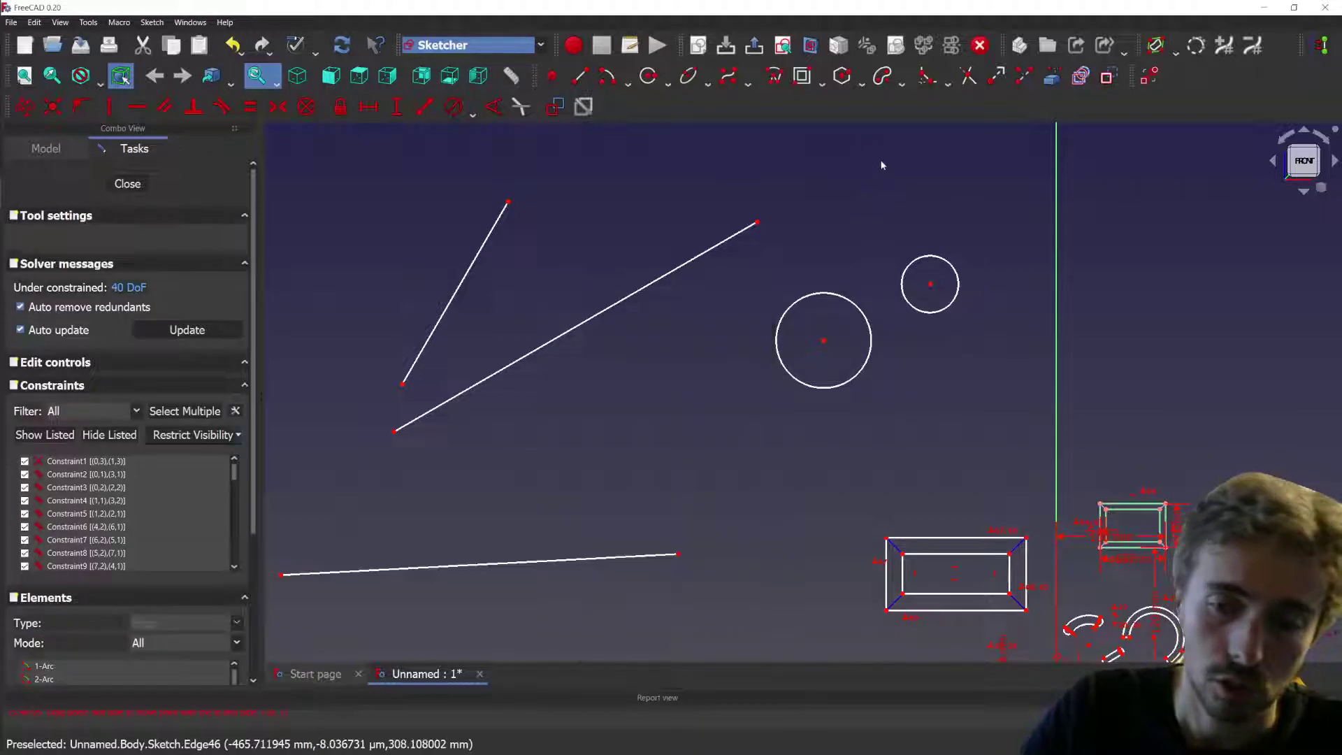
- Make the nearly horizontal lower line horizontal by applying a contextual angle of 0° between it and the sketch's horizontal axis
scroll(877, 165, down, 2)
scroll(605, 442, up, 1)
key(h)
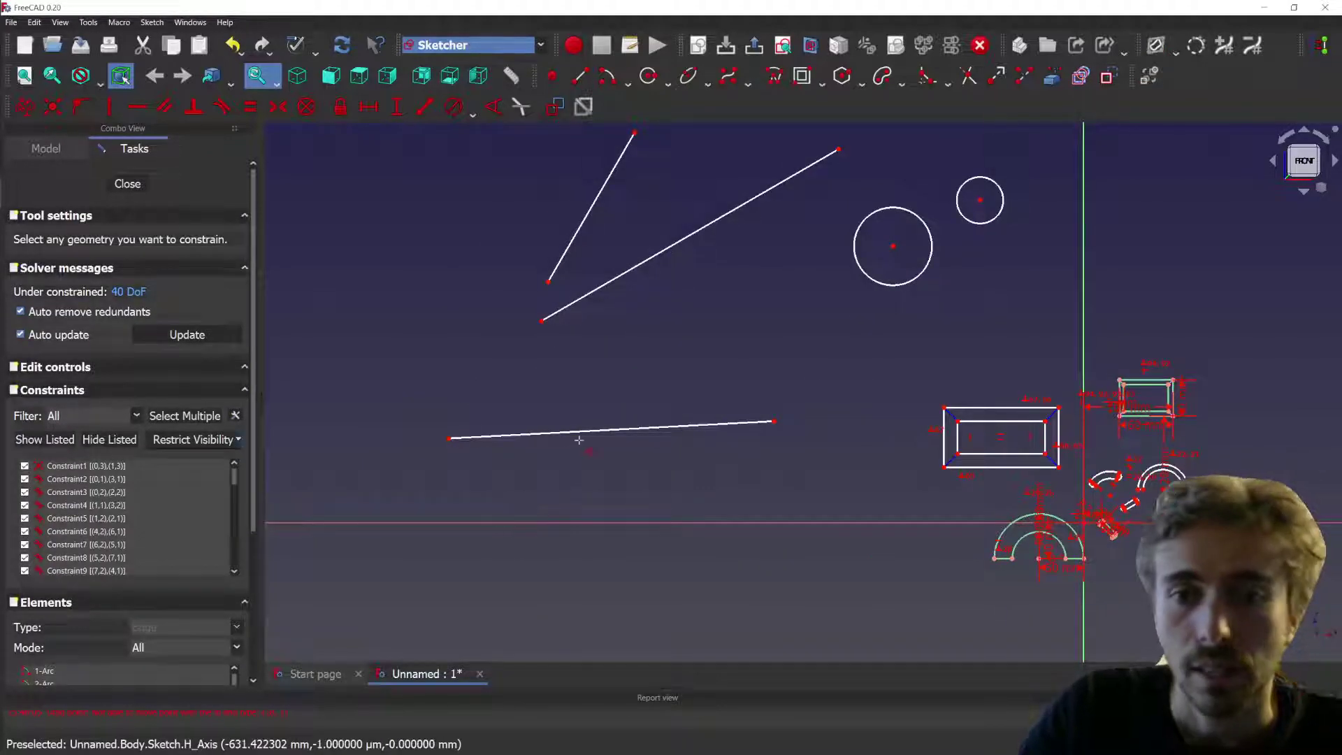
click(584, 431)
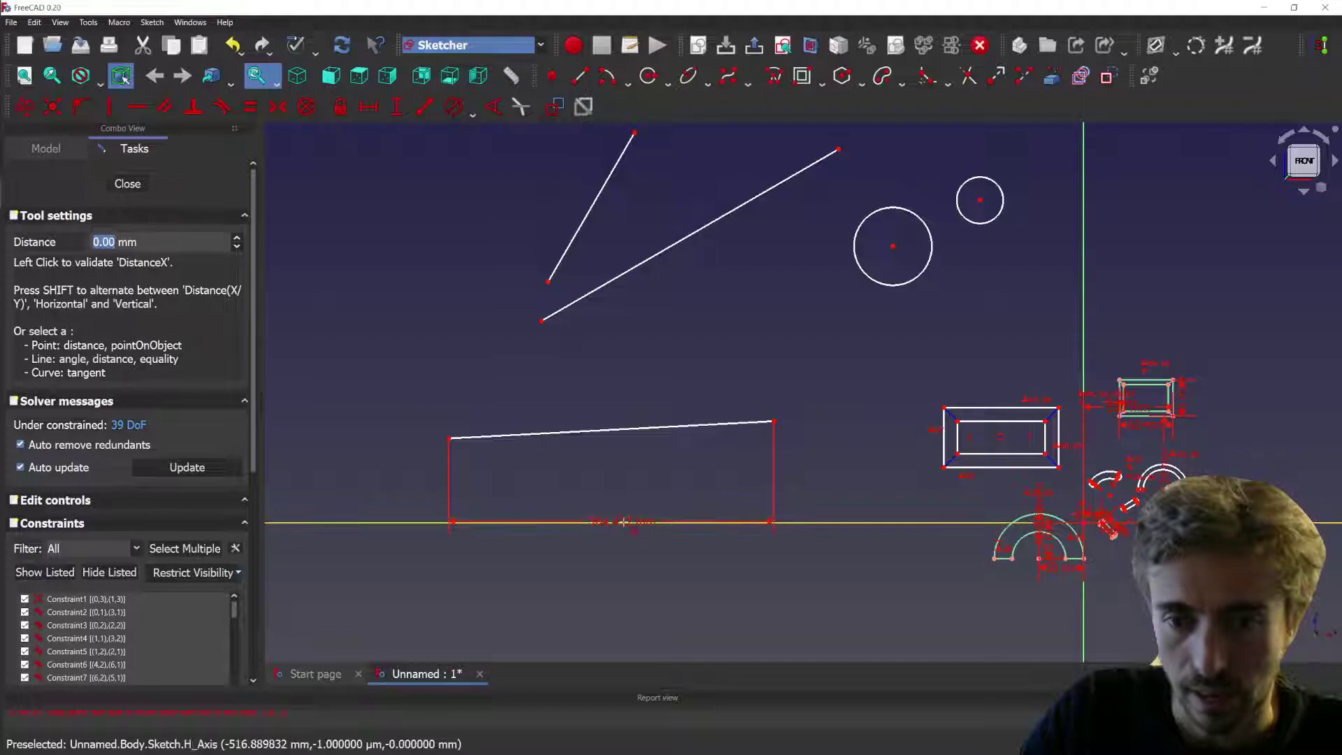
click(634, 503)
scroll(651, 485, up, 1)
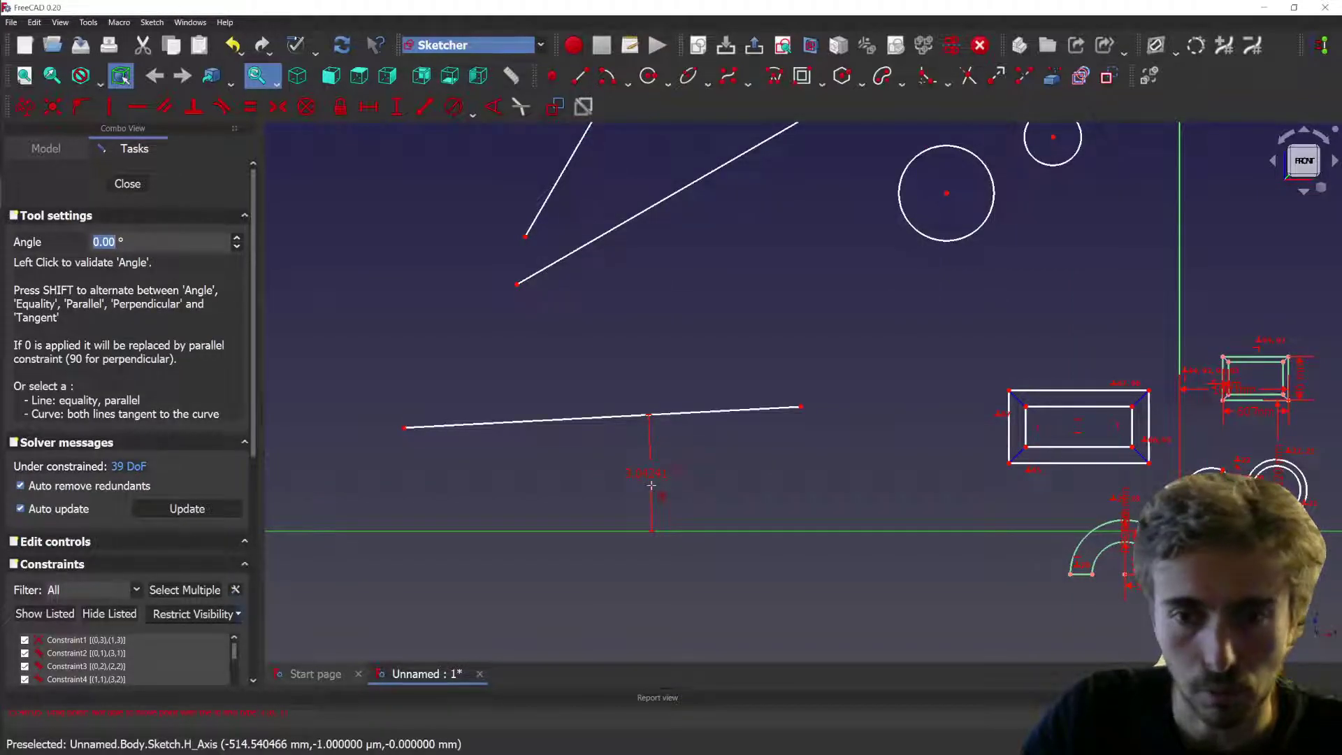
click(642, 485)
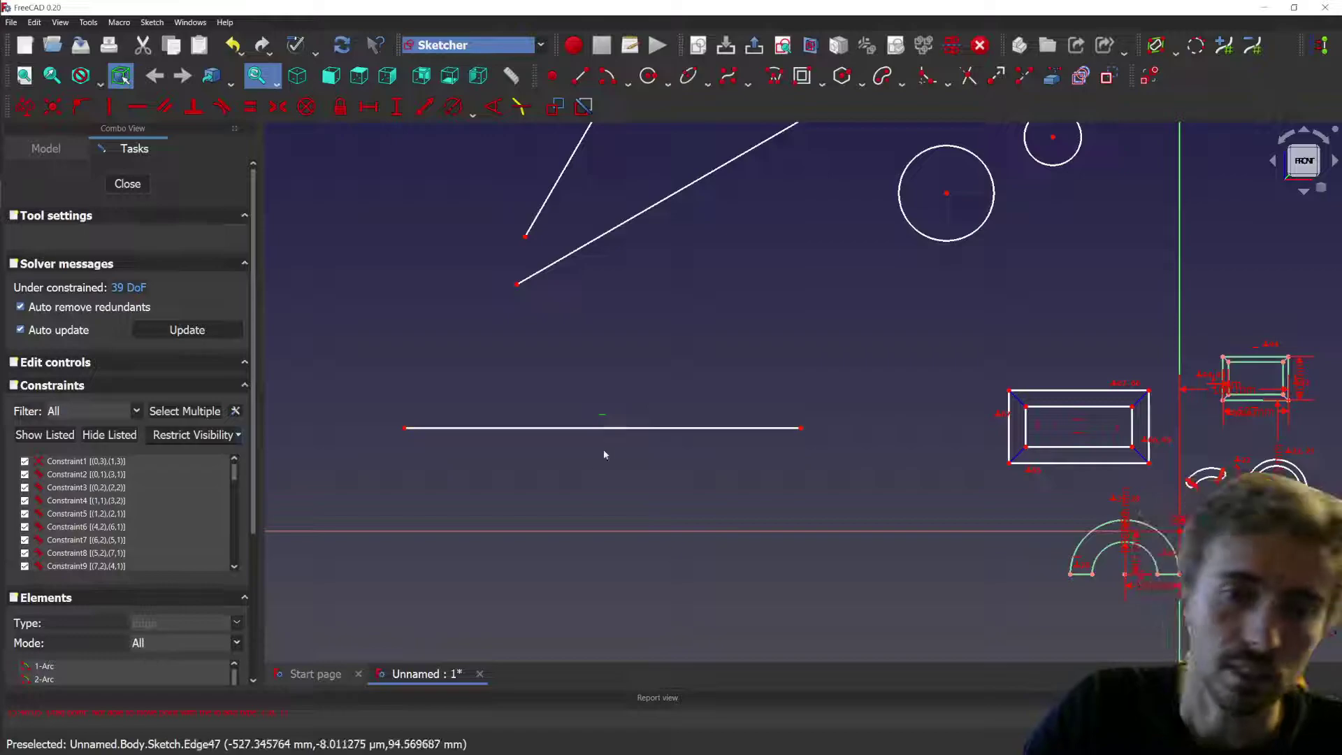
scroll(489, 535, down, 2)
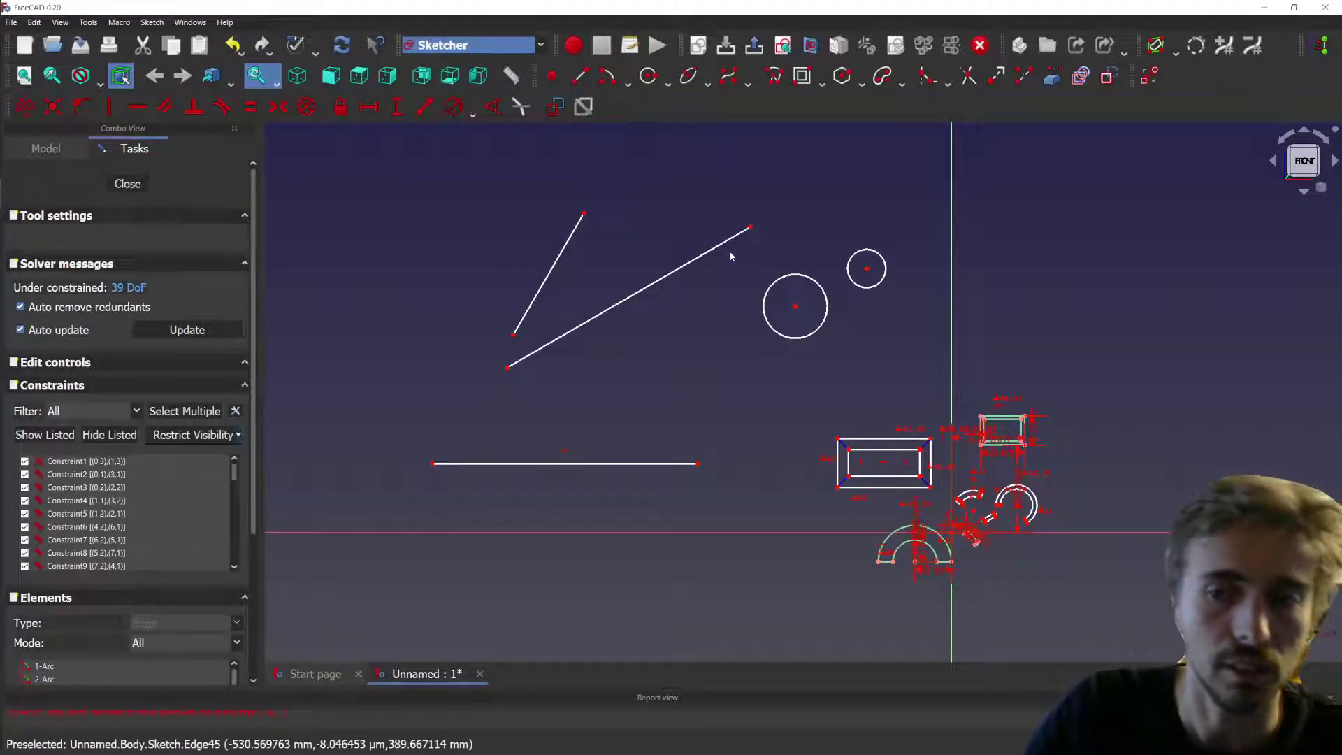
scroll(982, 220, up, 2)
mouse_move(4, 212)
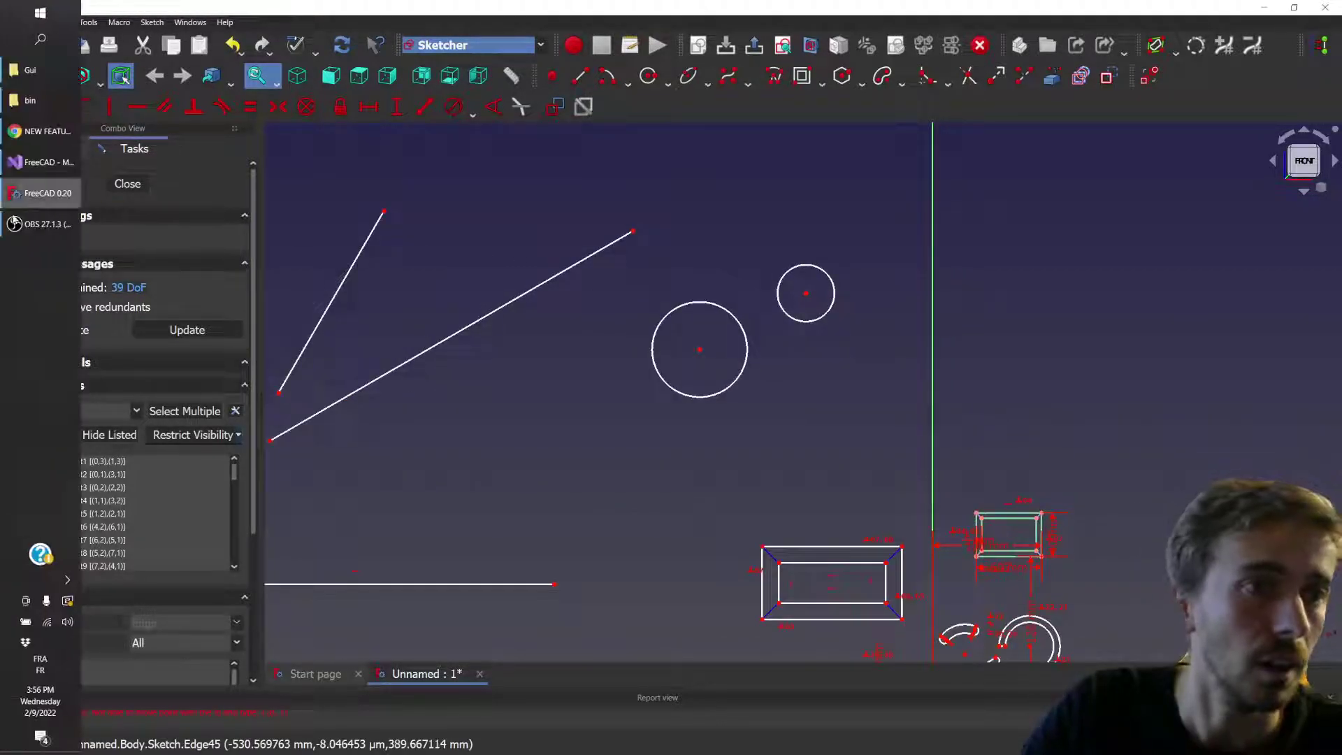
mouse_move(40, 164)
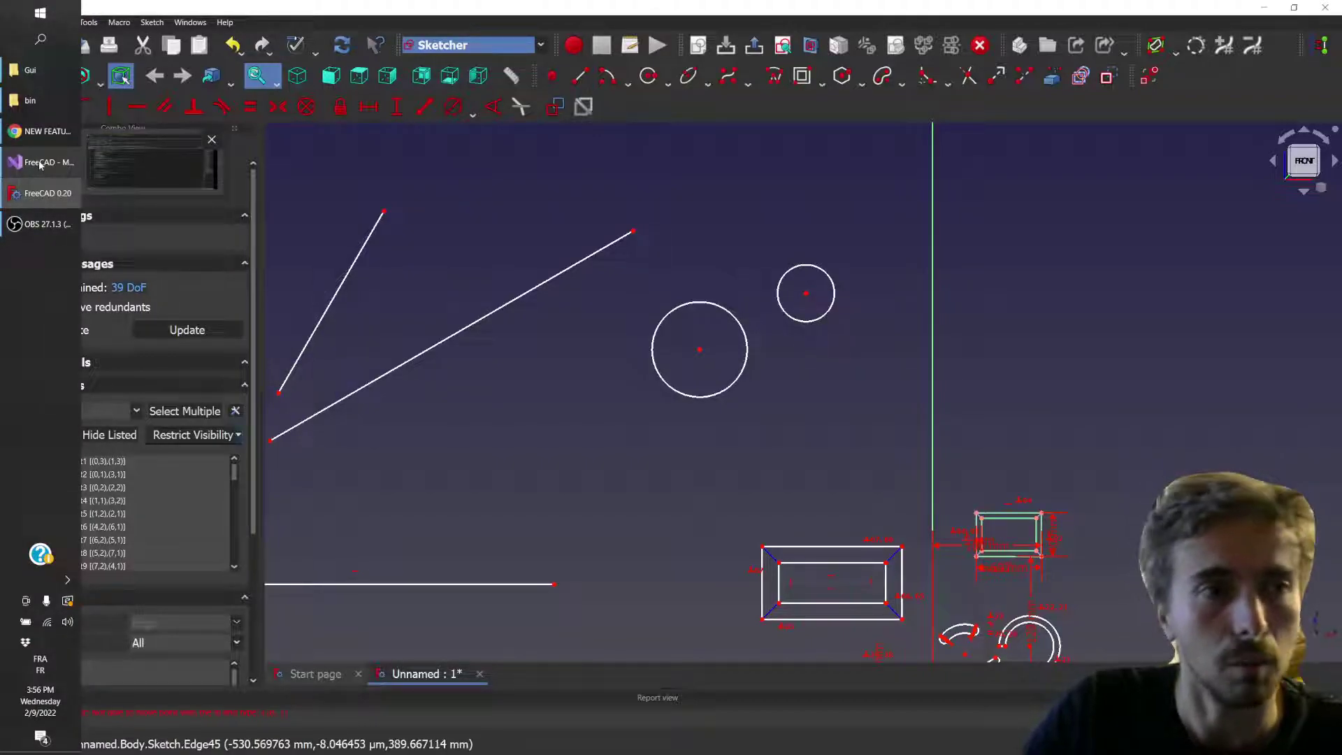